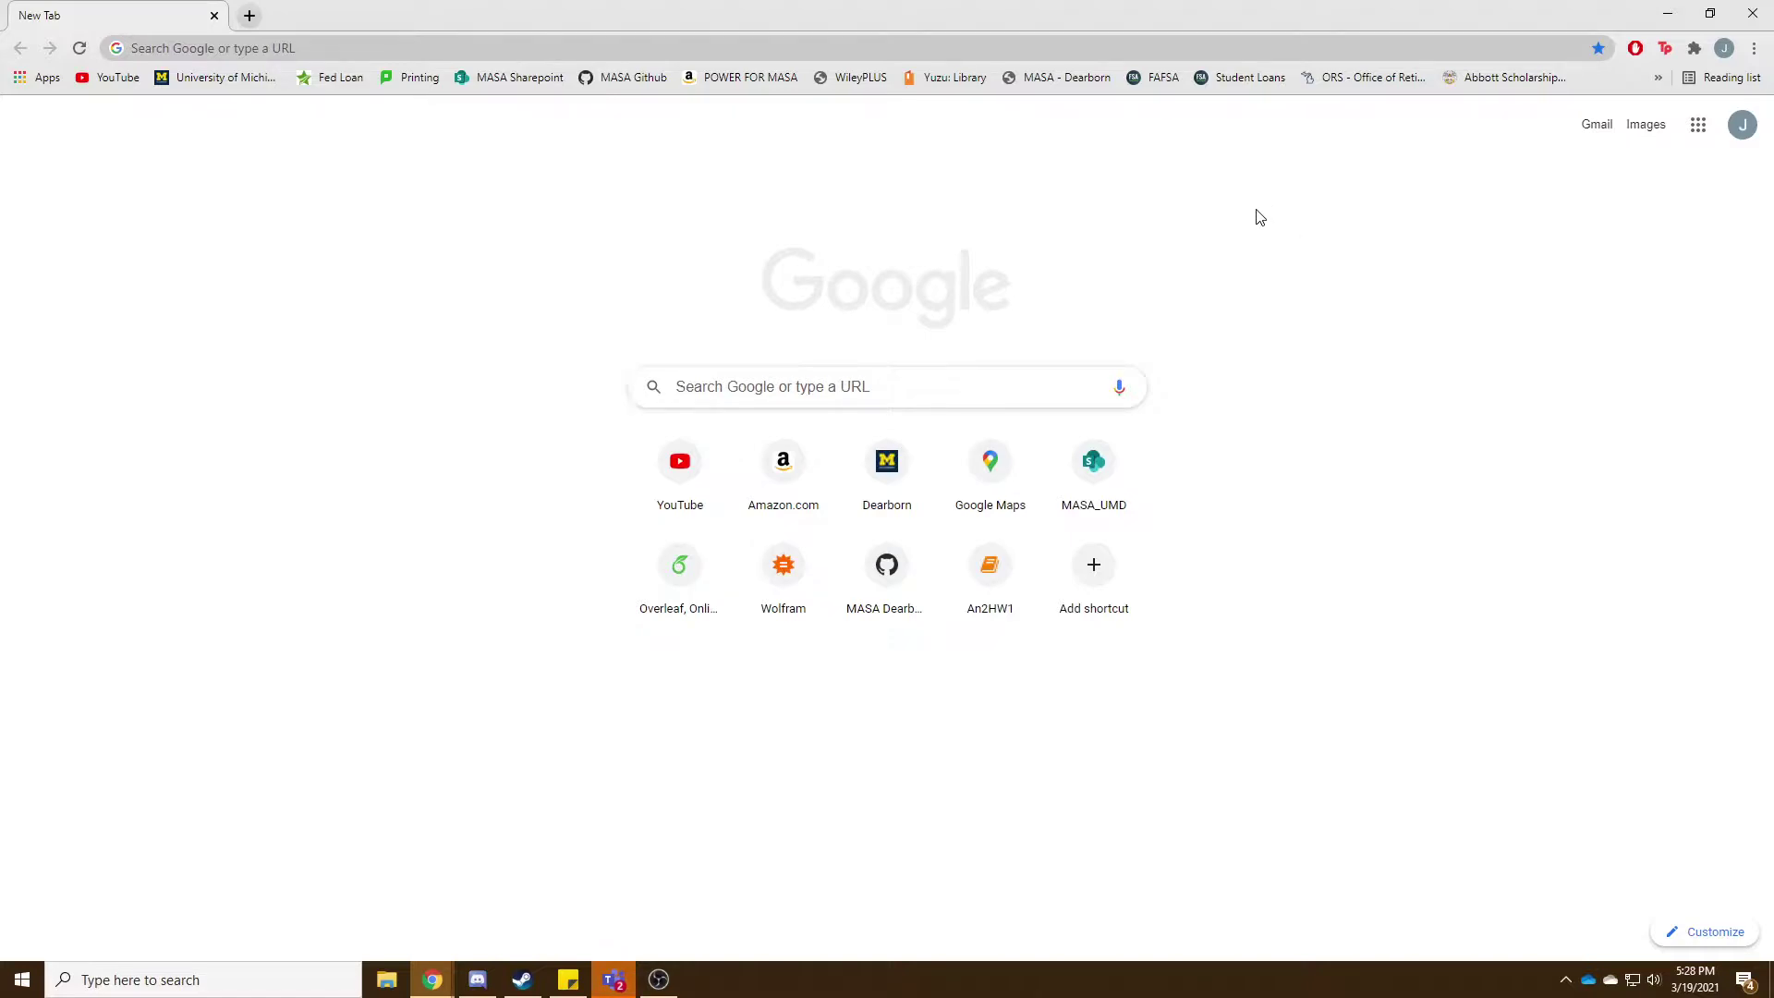
Load the Overleaf website by entering 'overleaf' in the Chrome address bar.
left_click(1148, 47)
type("overleaf.com")
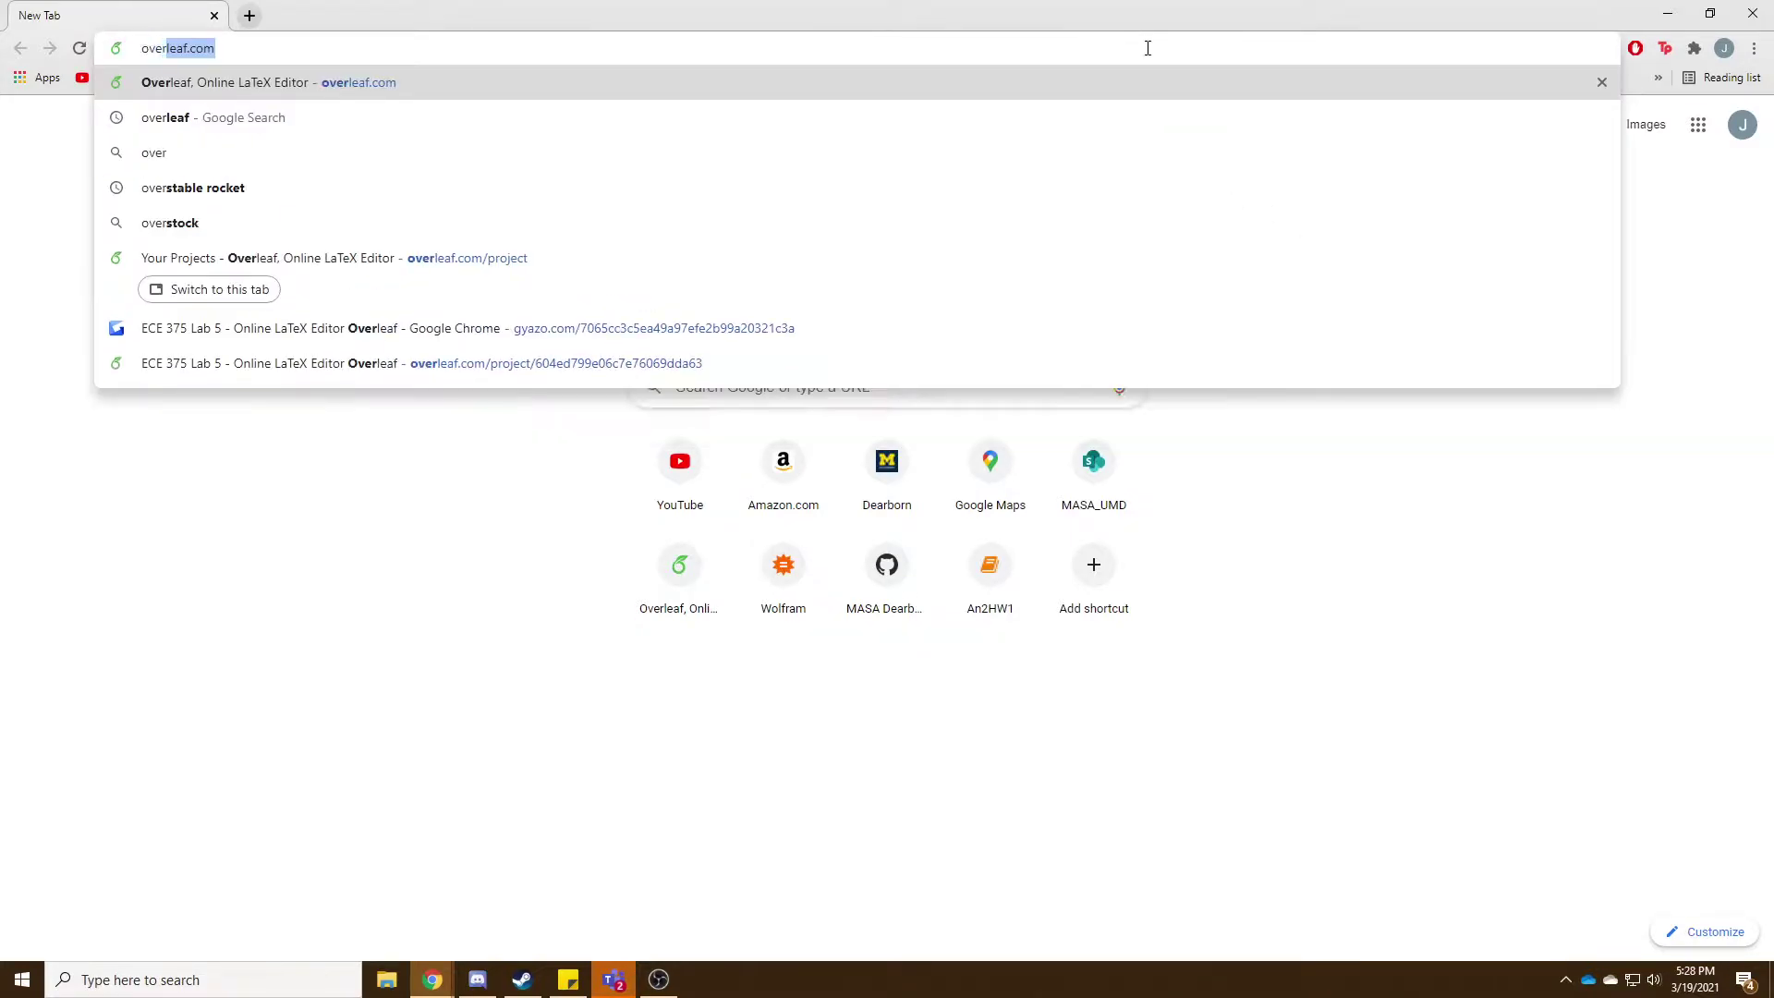
key("Return")
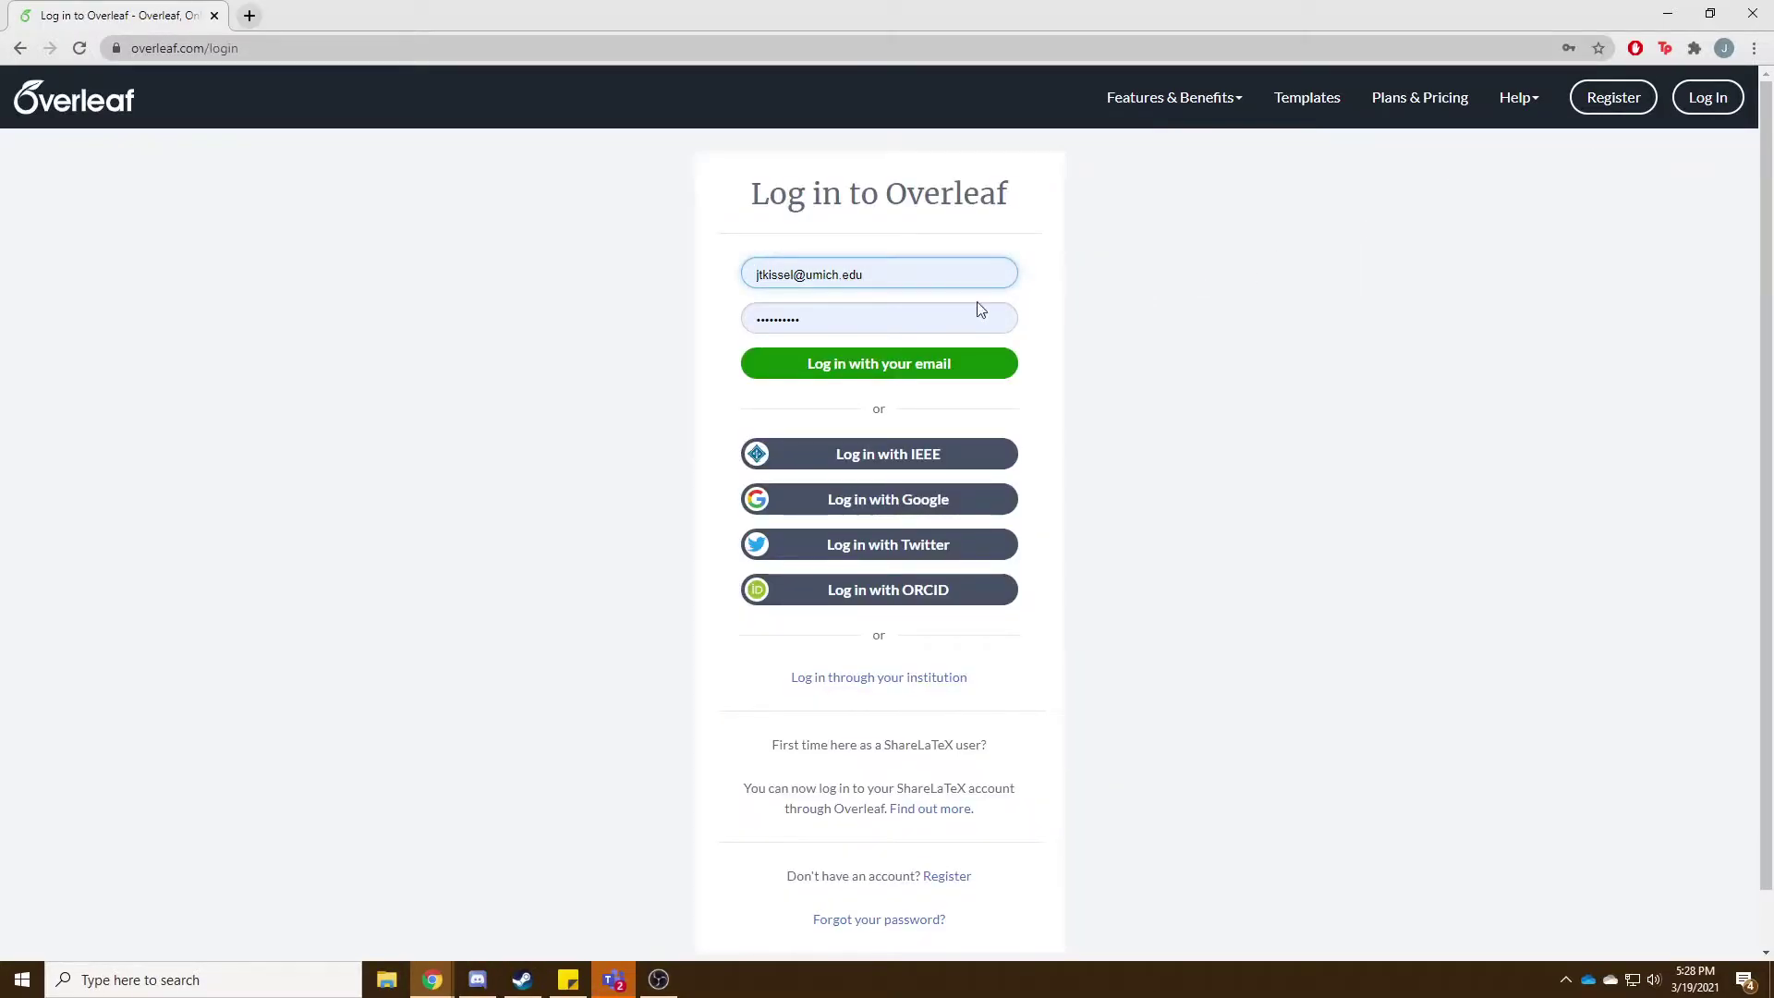
Log in to Overleaf with the autofilled email and password.
left_click(887, 362)
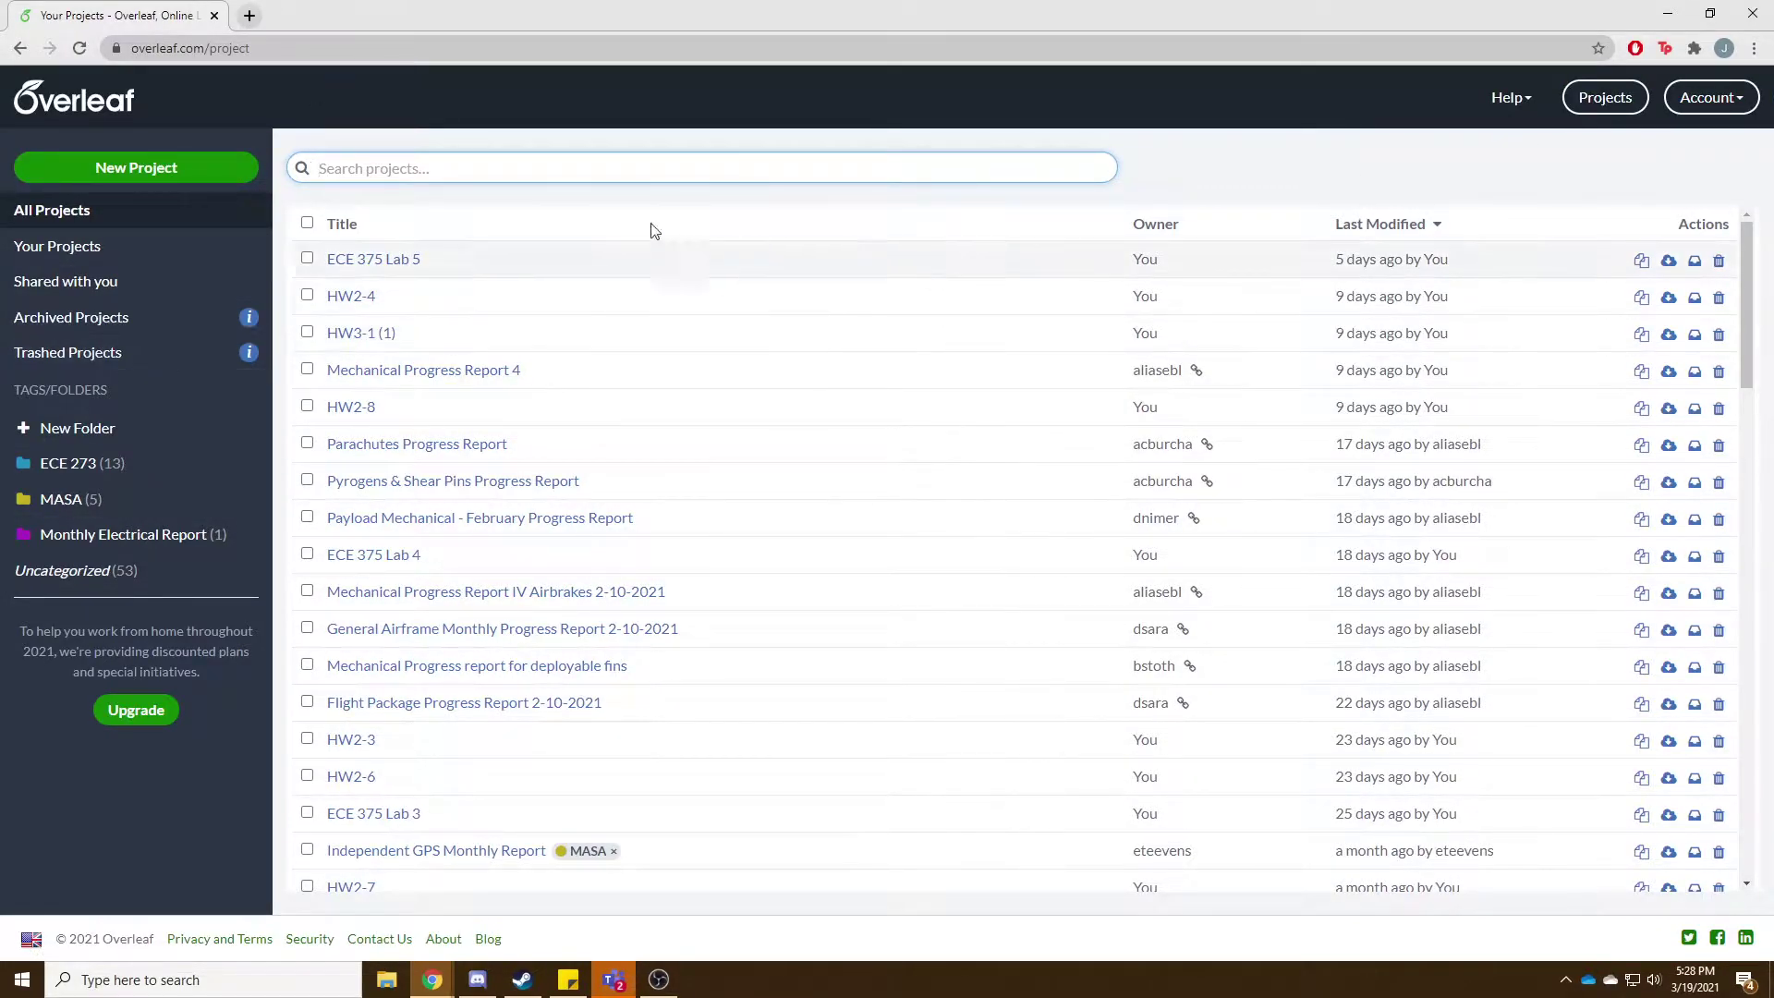
Glance at the New Project options, then open 'Electrical Monthly Report February' from the project list.
left_click(164, 174)
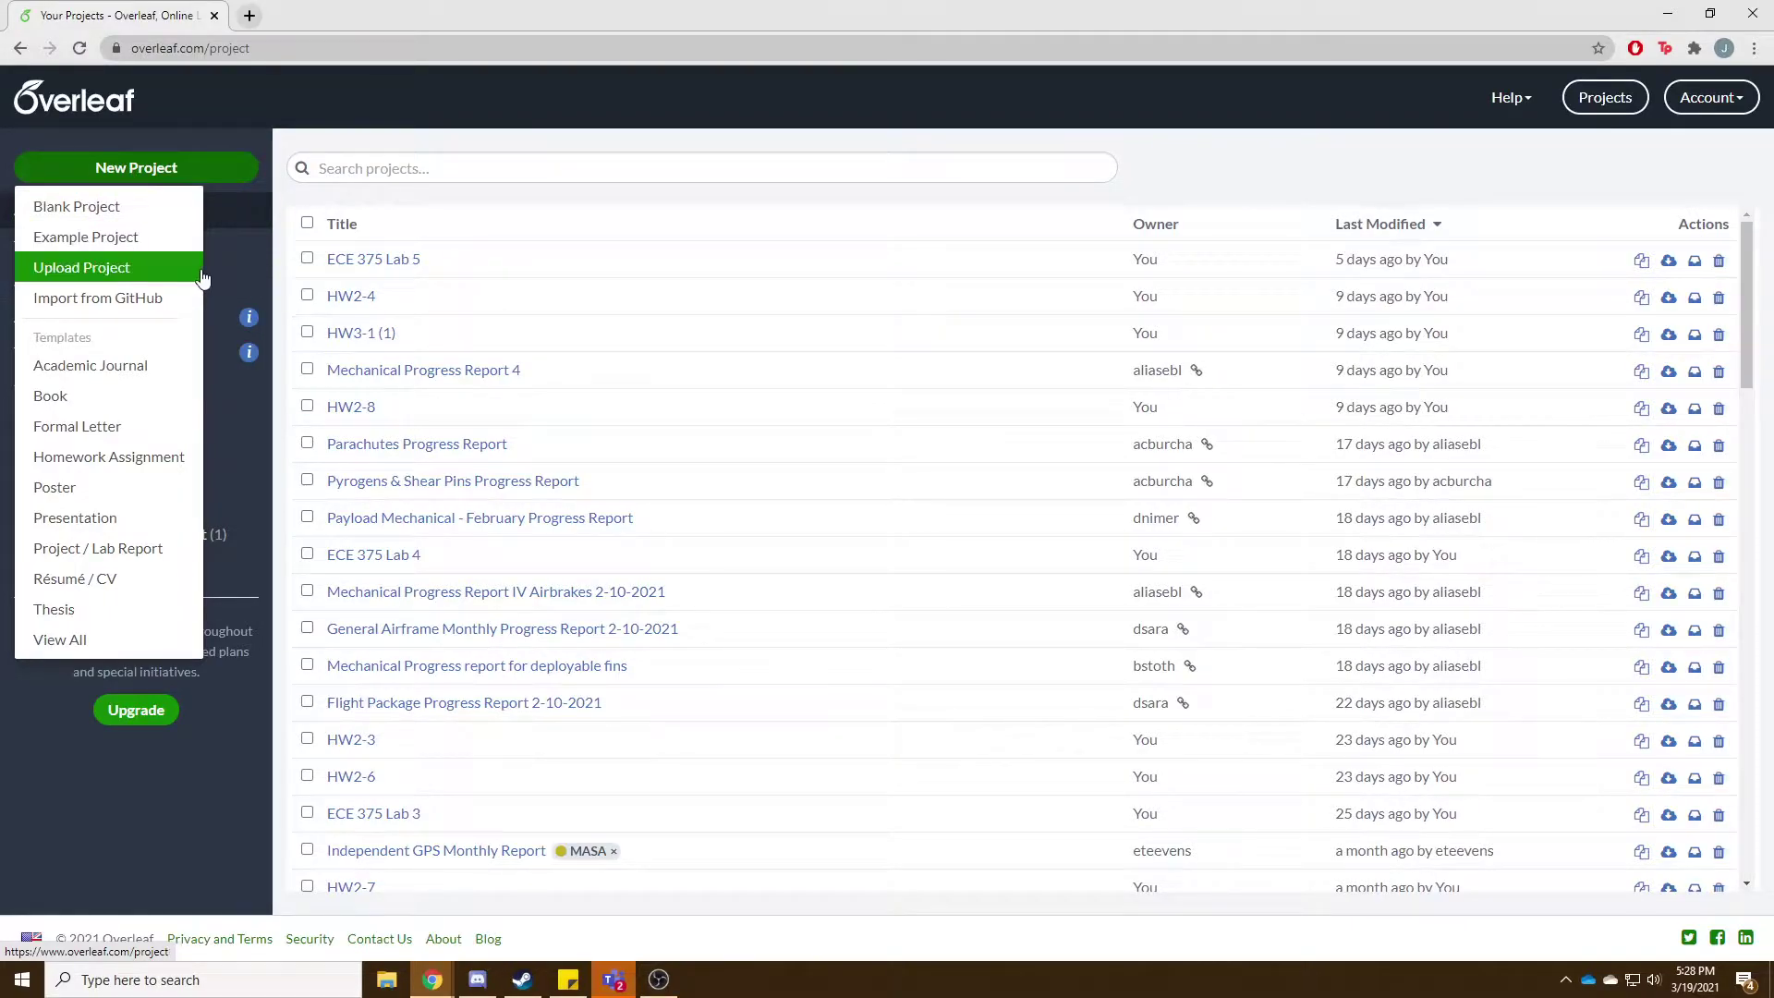
left_click(407, 216)
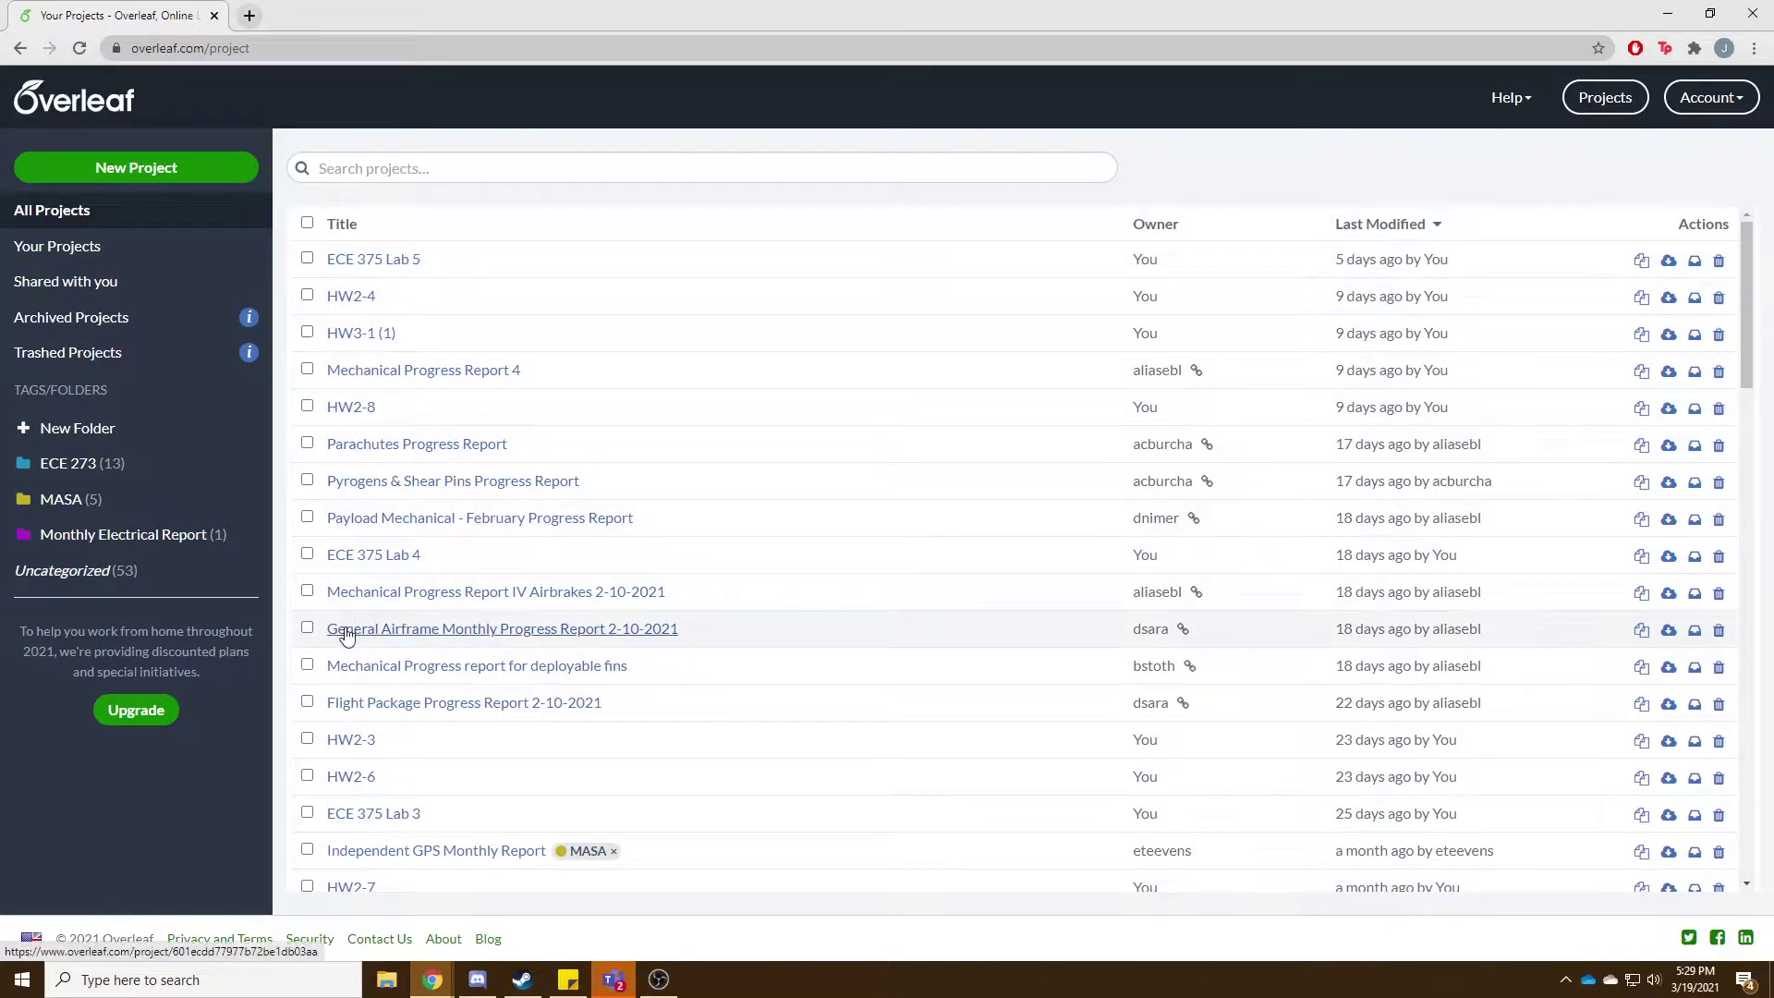
scroll(346, 636, "down", 2)
scroll(346, 636, "down", 2)
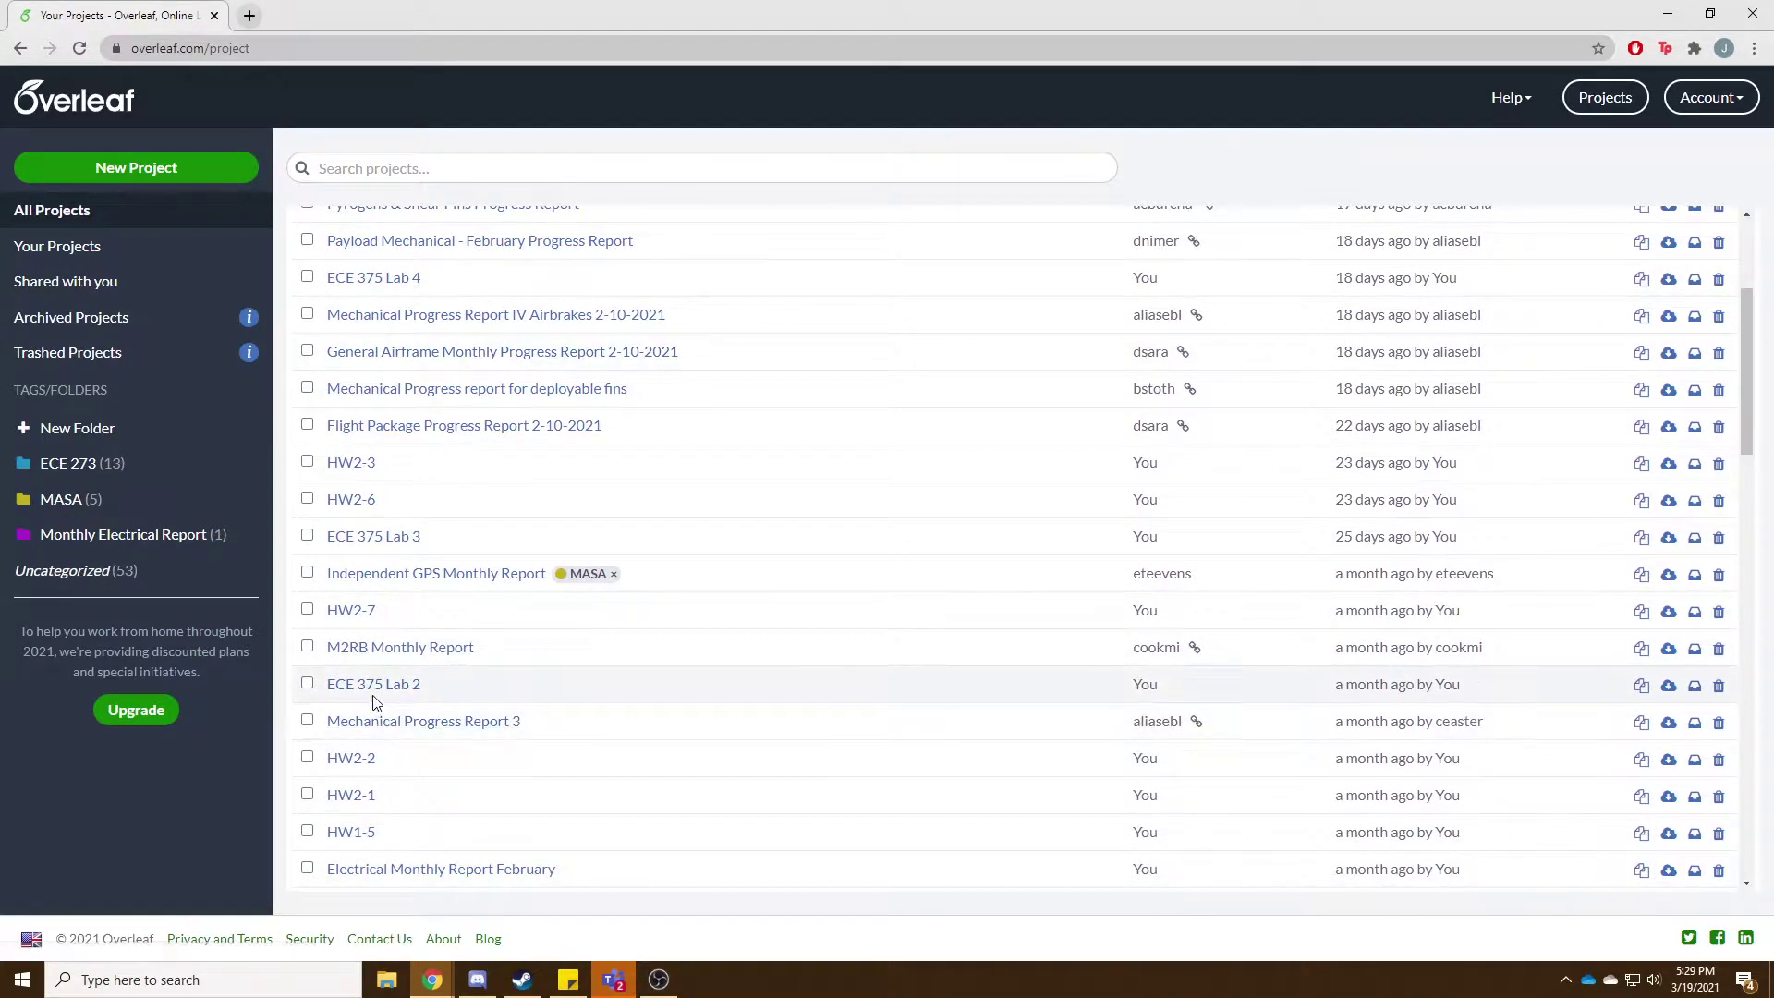
scroll(380, 702, "down", 1)
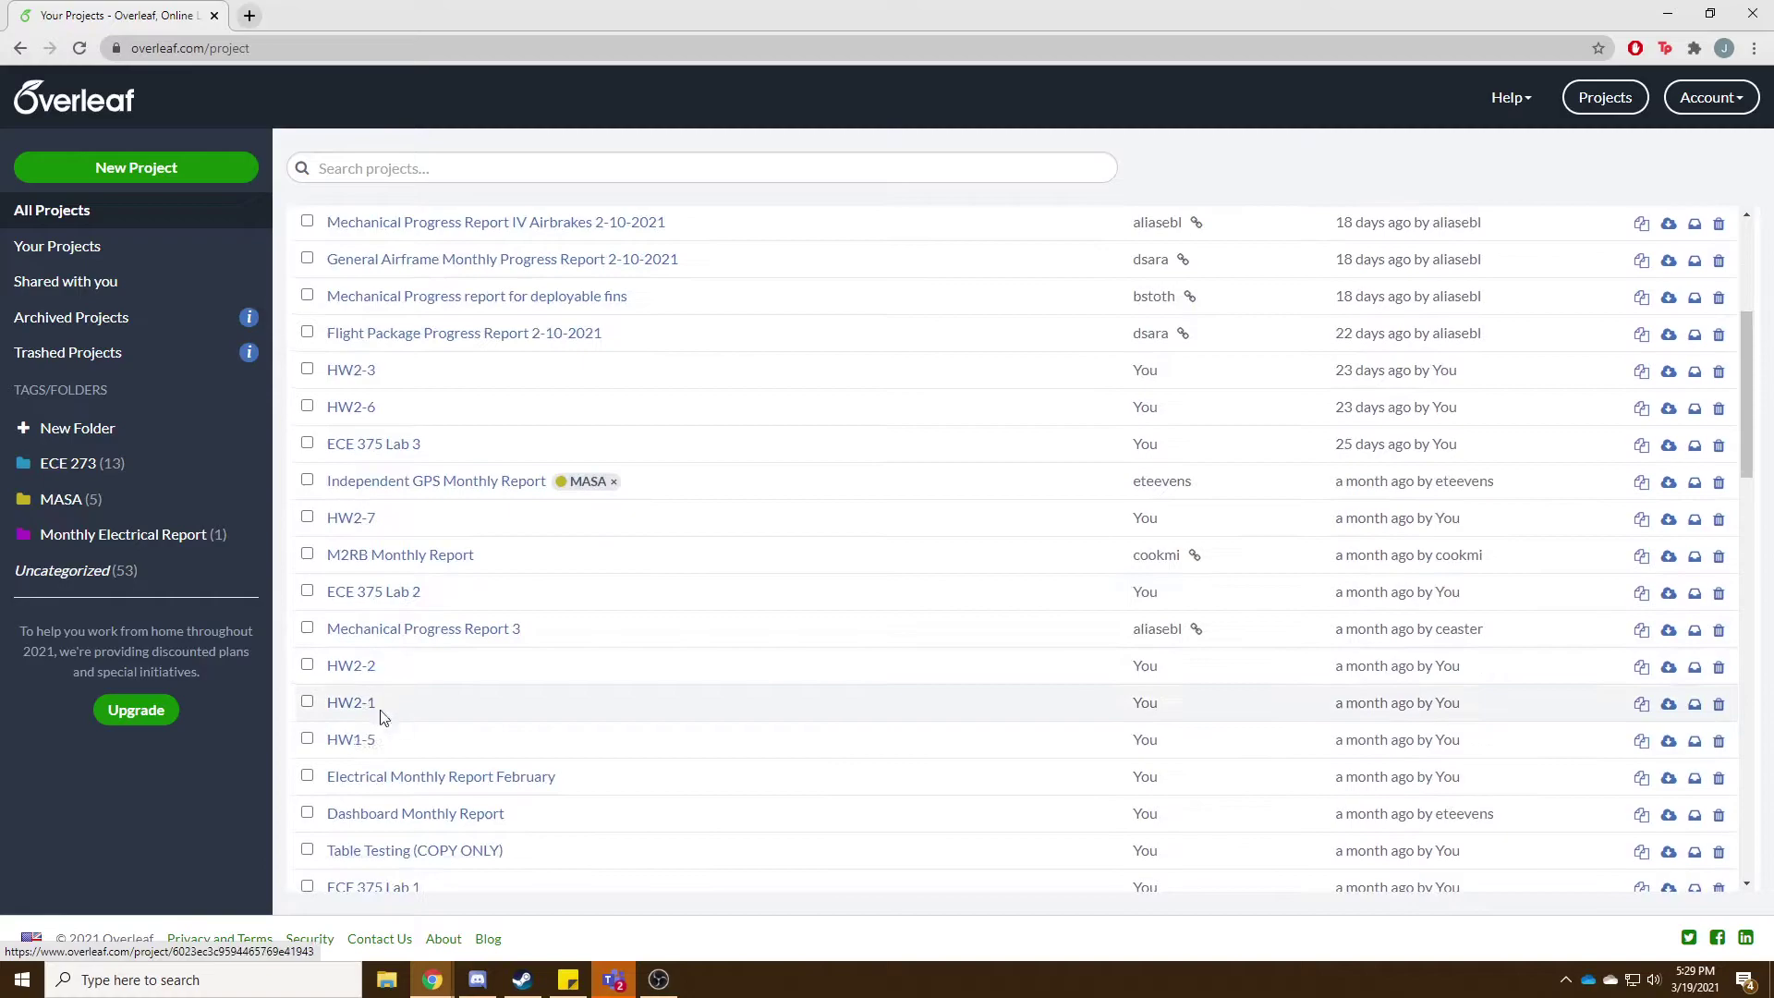
left_click(409, 779)
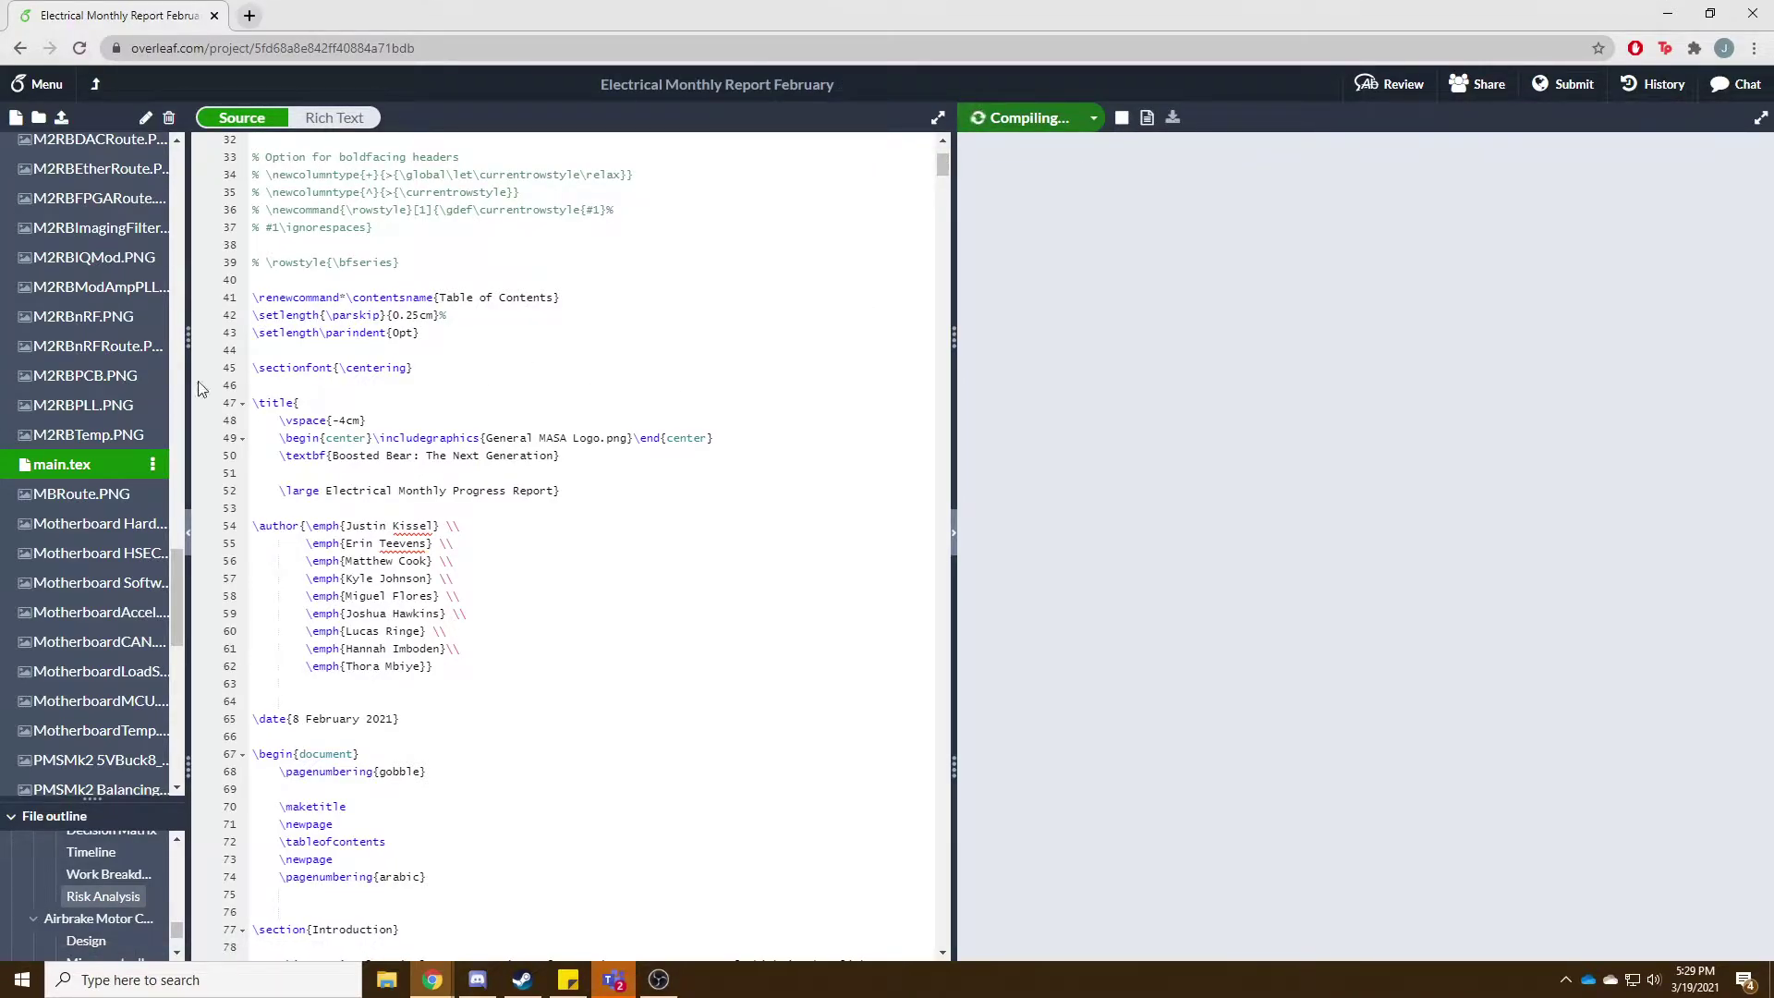
scroll(111, 416, "up", 10)
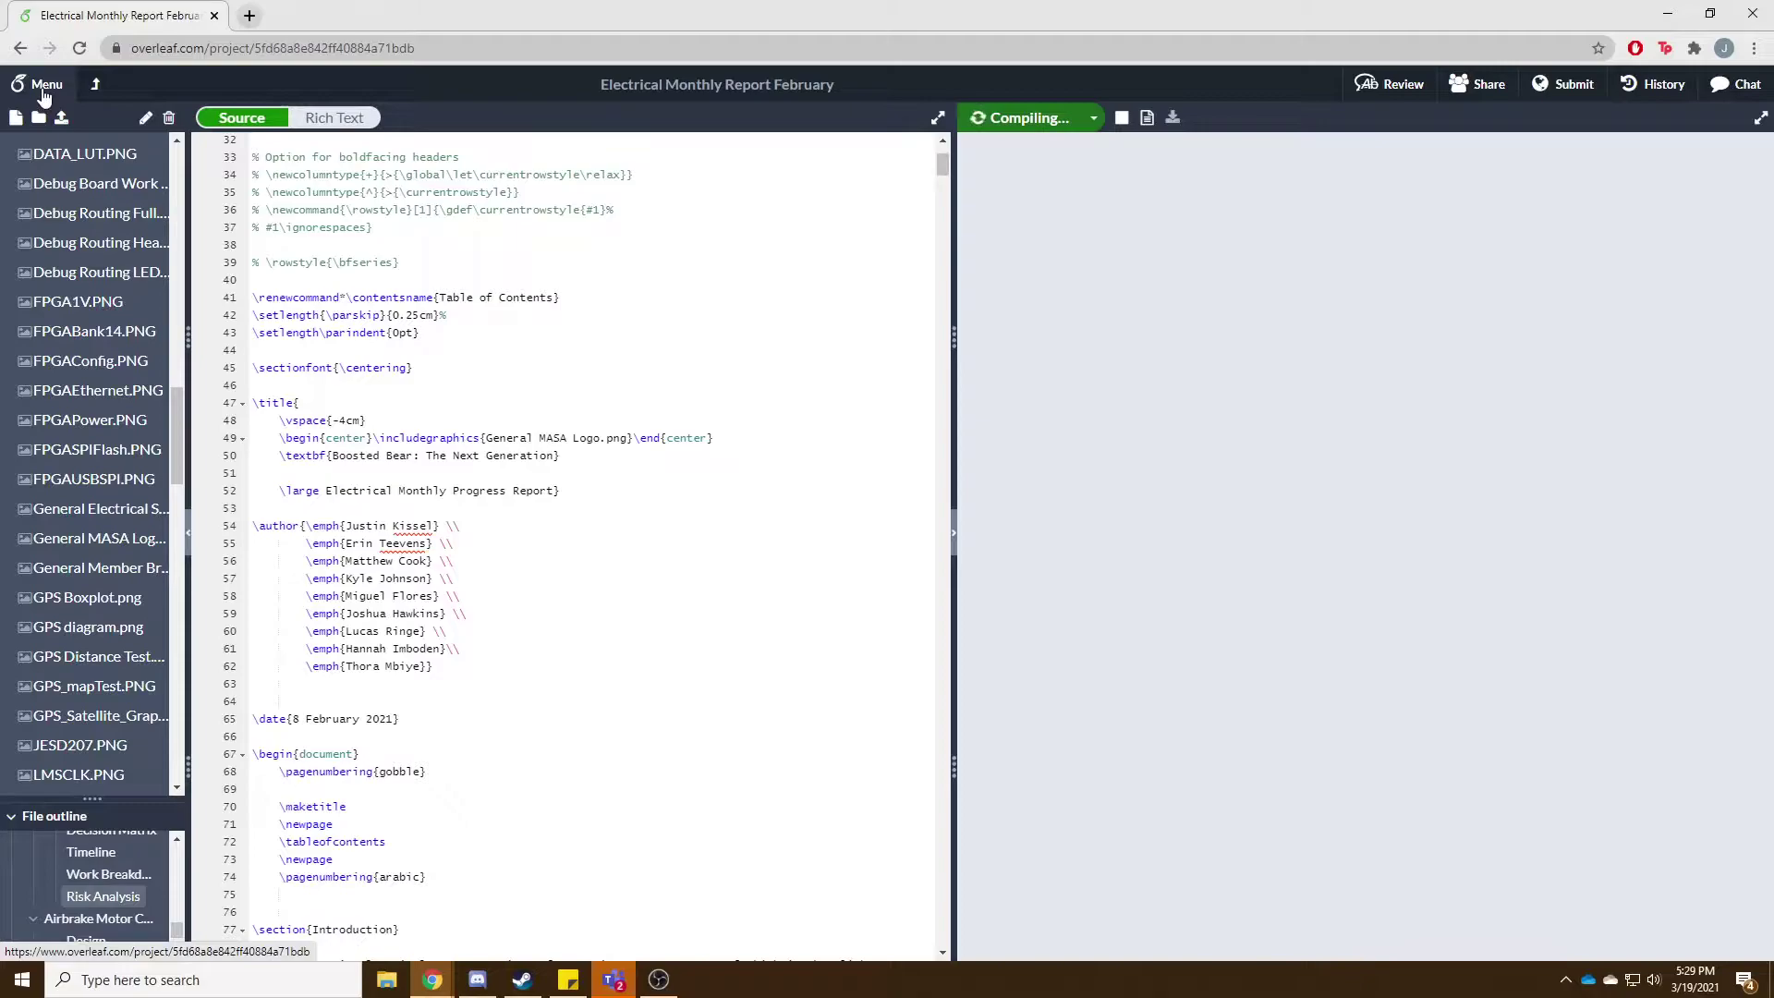
right_click(42, 93)
left_click(101, 104)
left_click(332, 14)
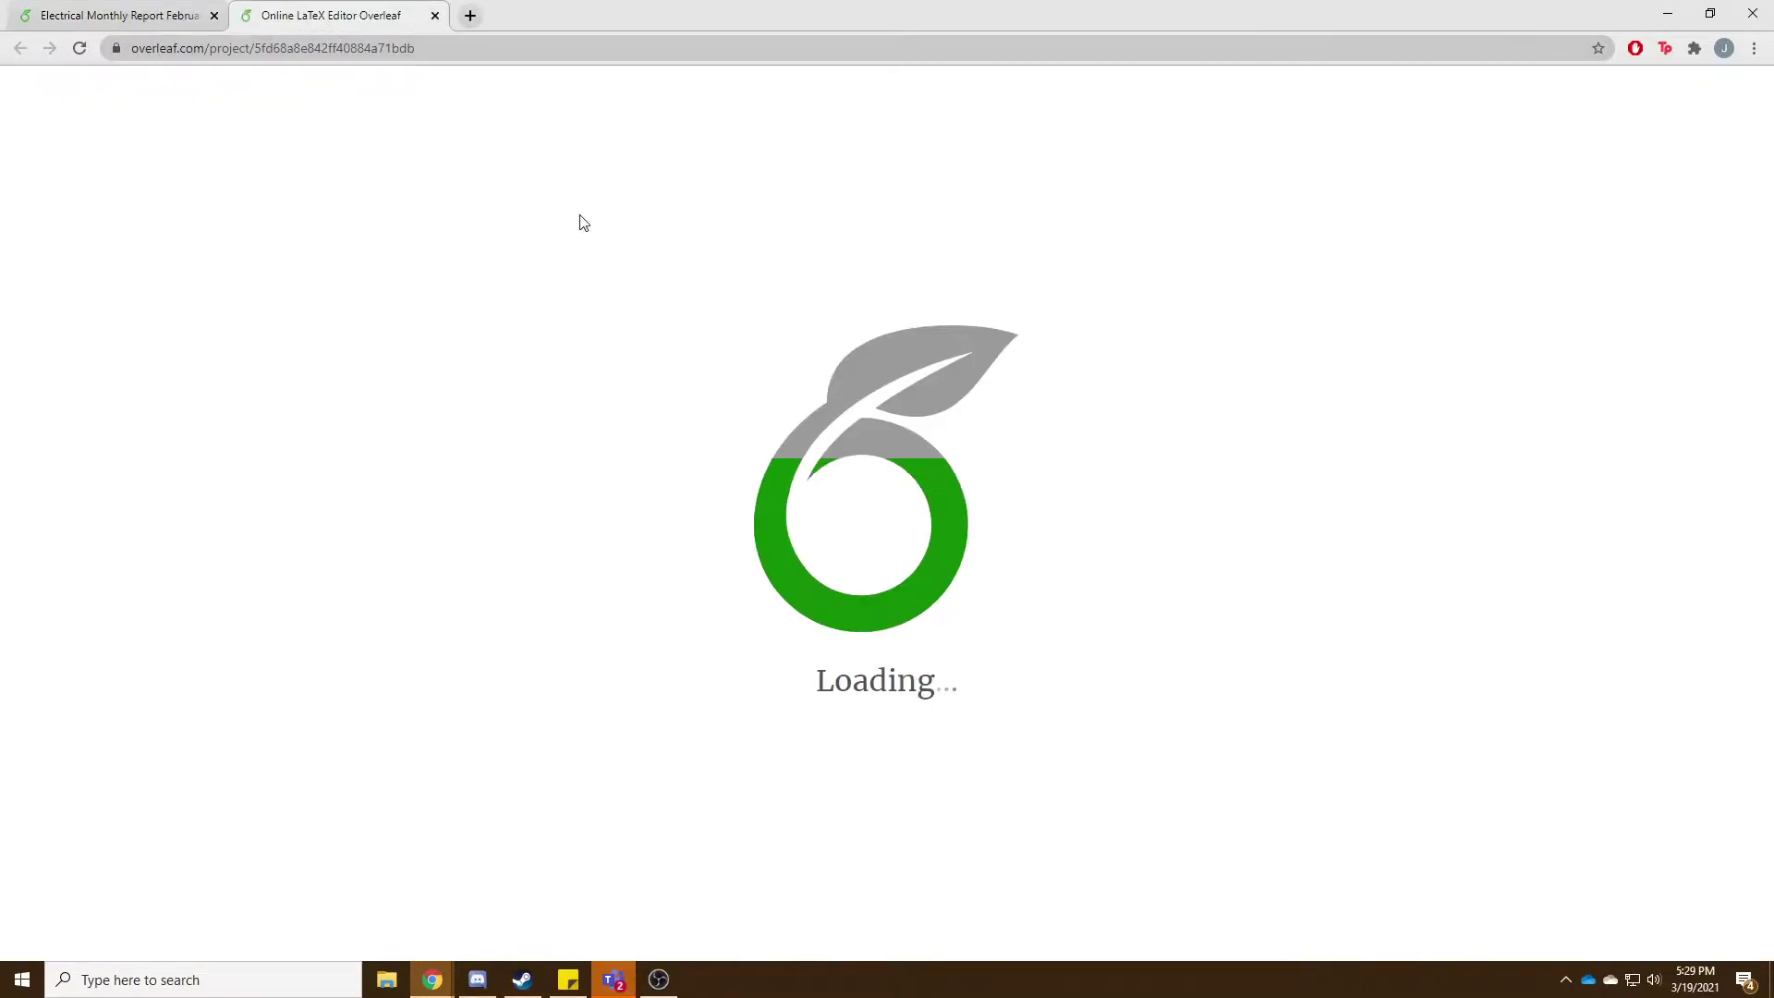
left_click(101, 84)
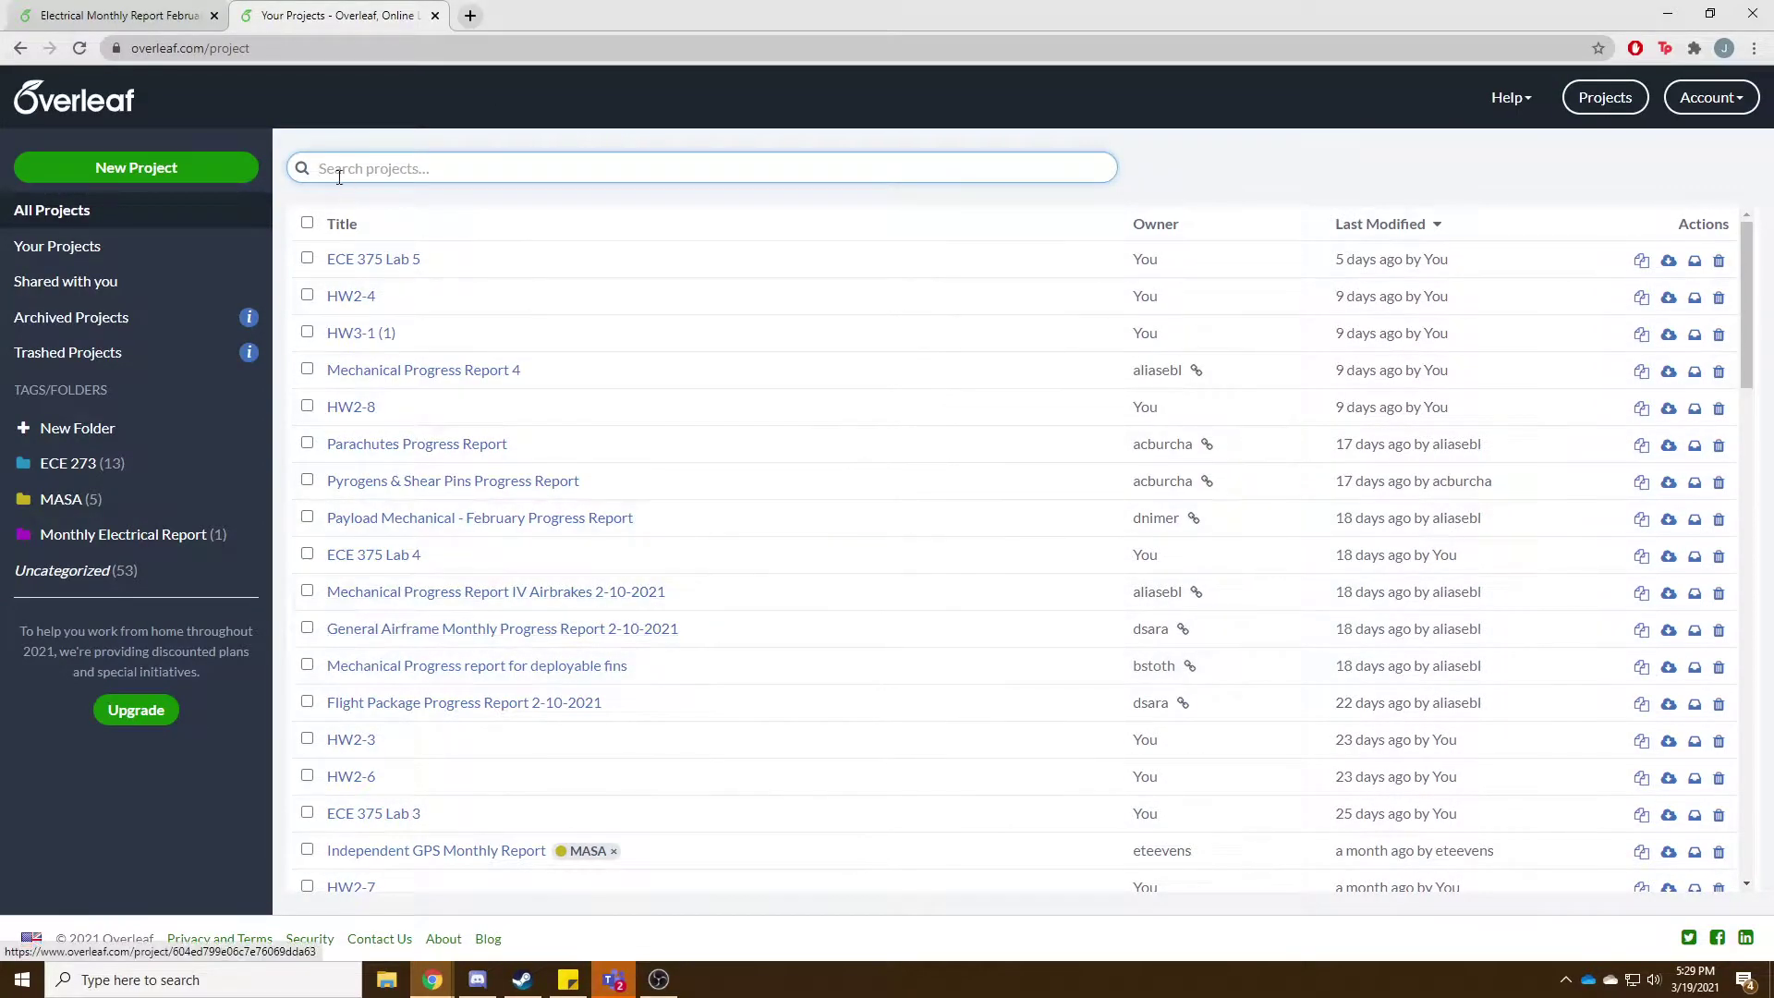
left_click(435, 16)
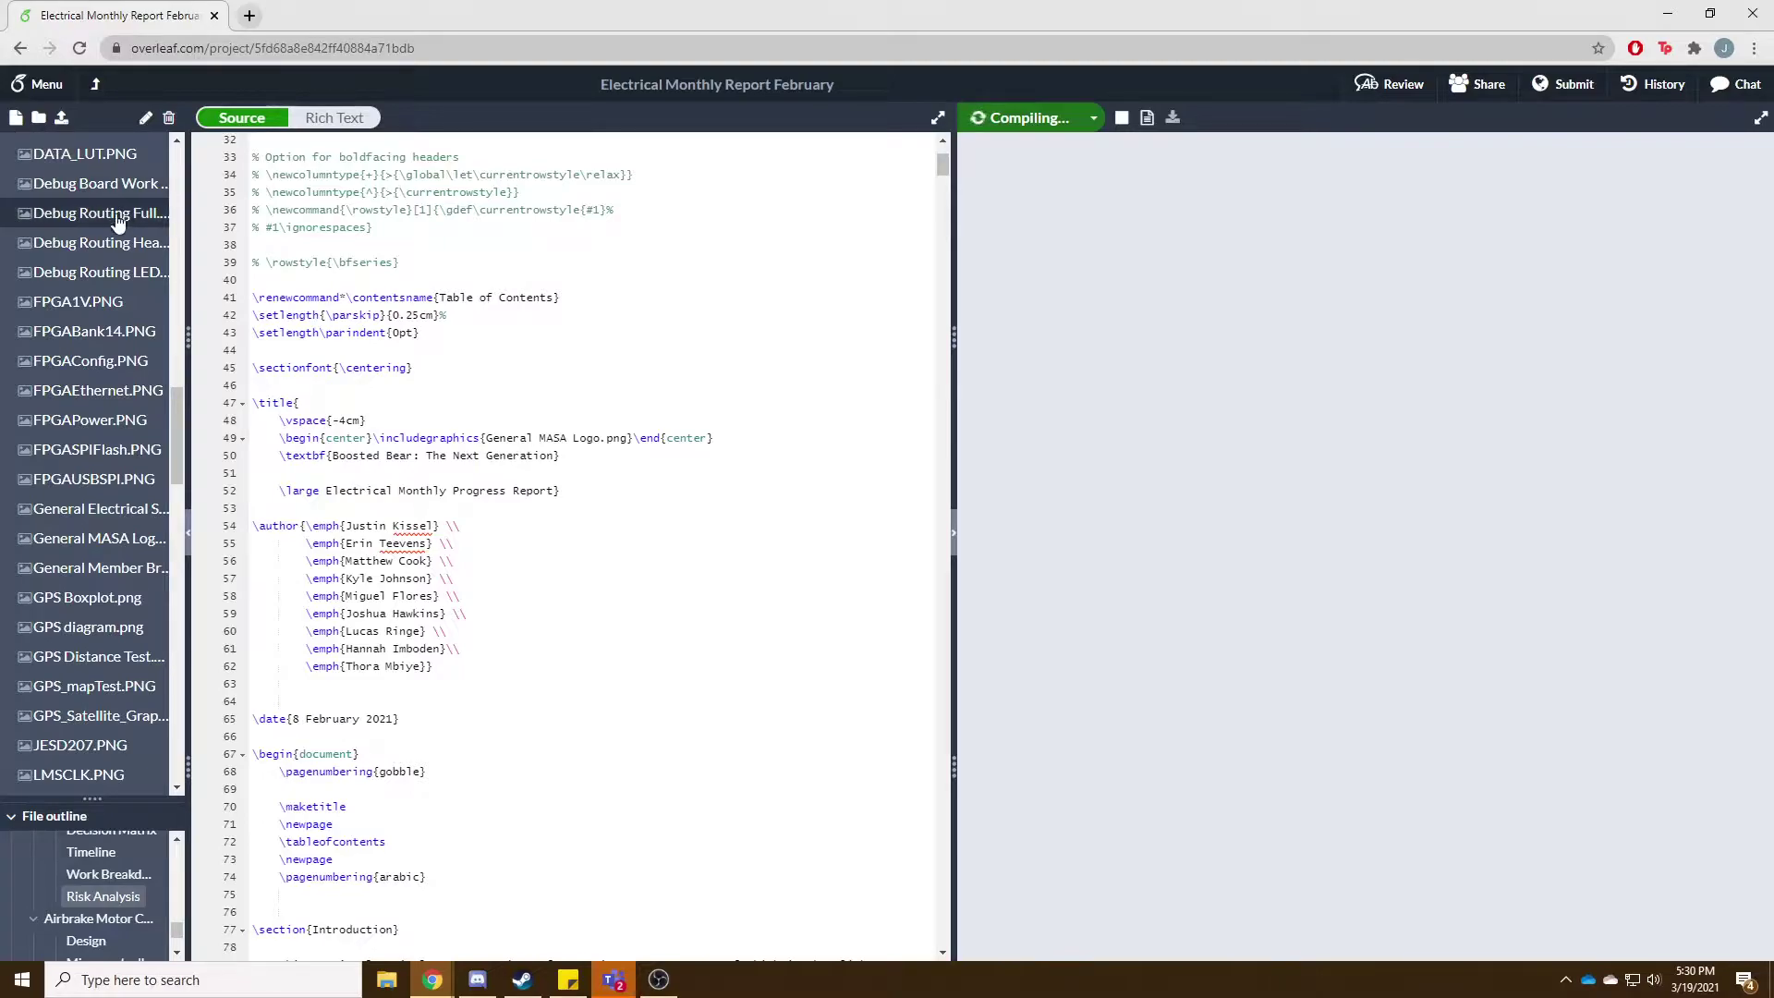
Enlarge the file outline pane to show the document's section structure.
scroll(177, 445, "up", 1)
left_click_drag(177, 438, 181, 165)
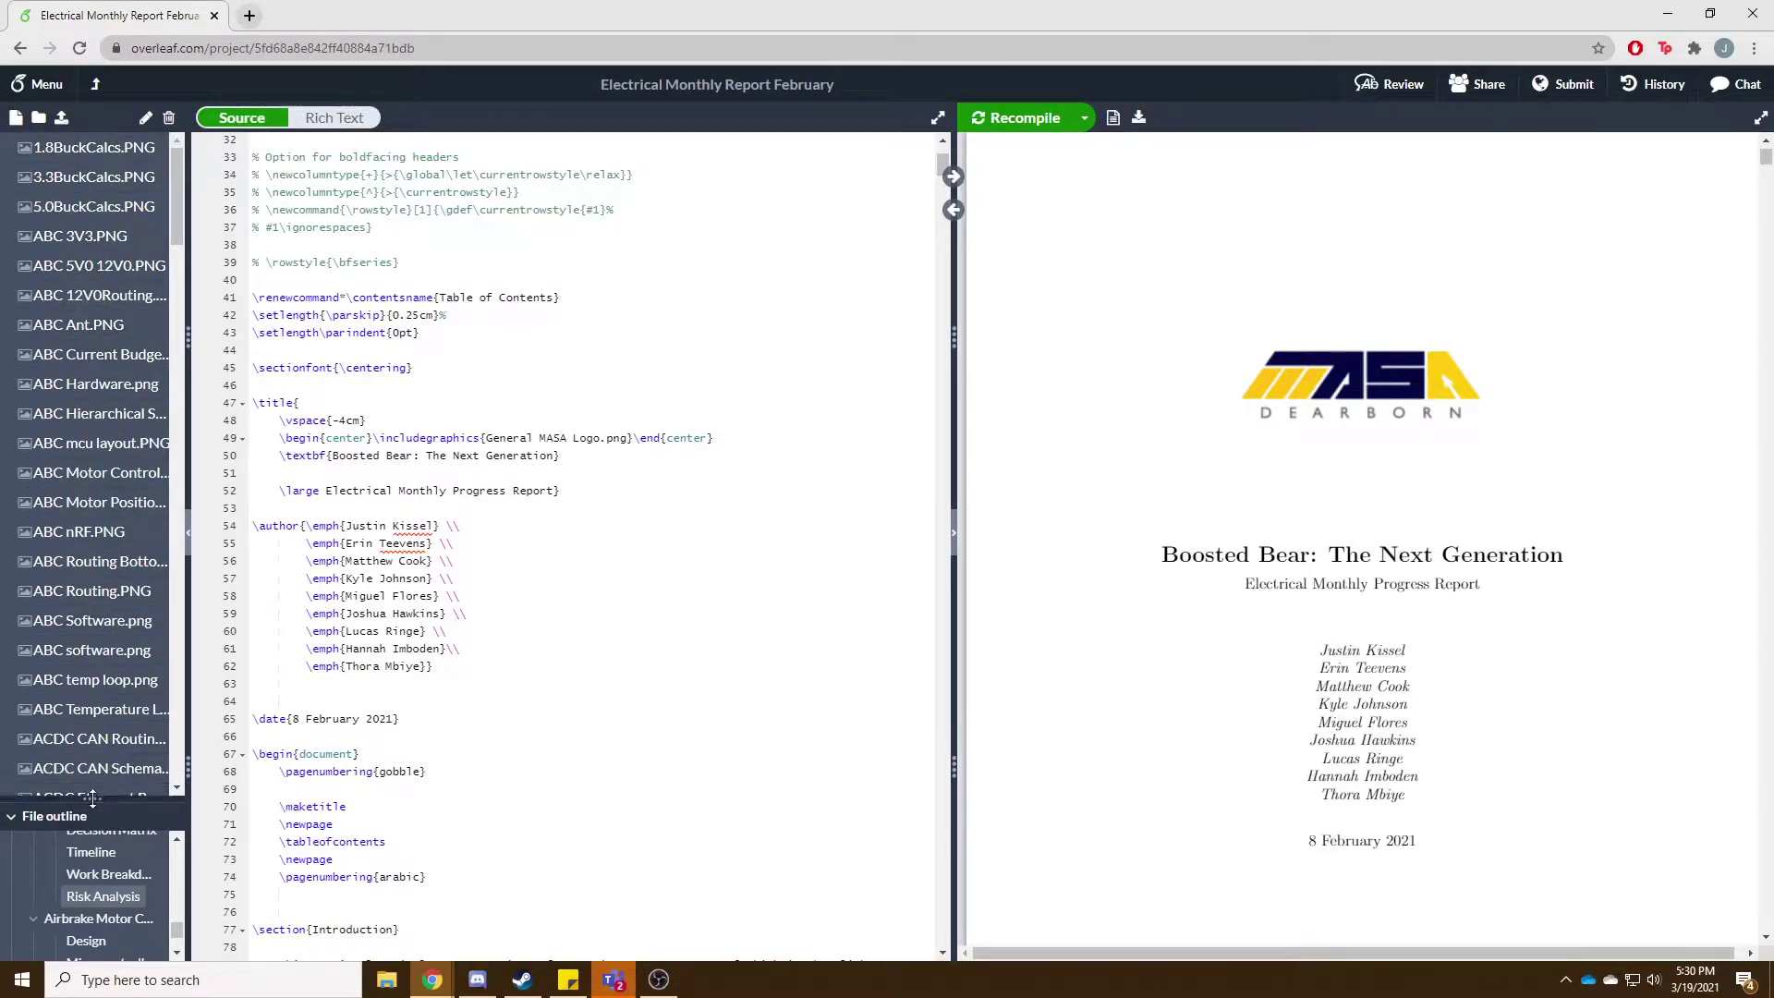
left_click_drag(92, 802, 96, 373)
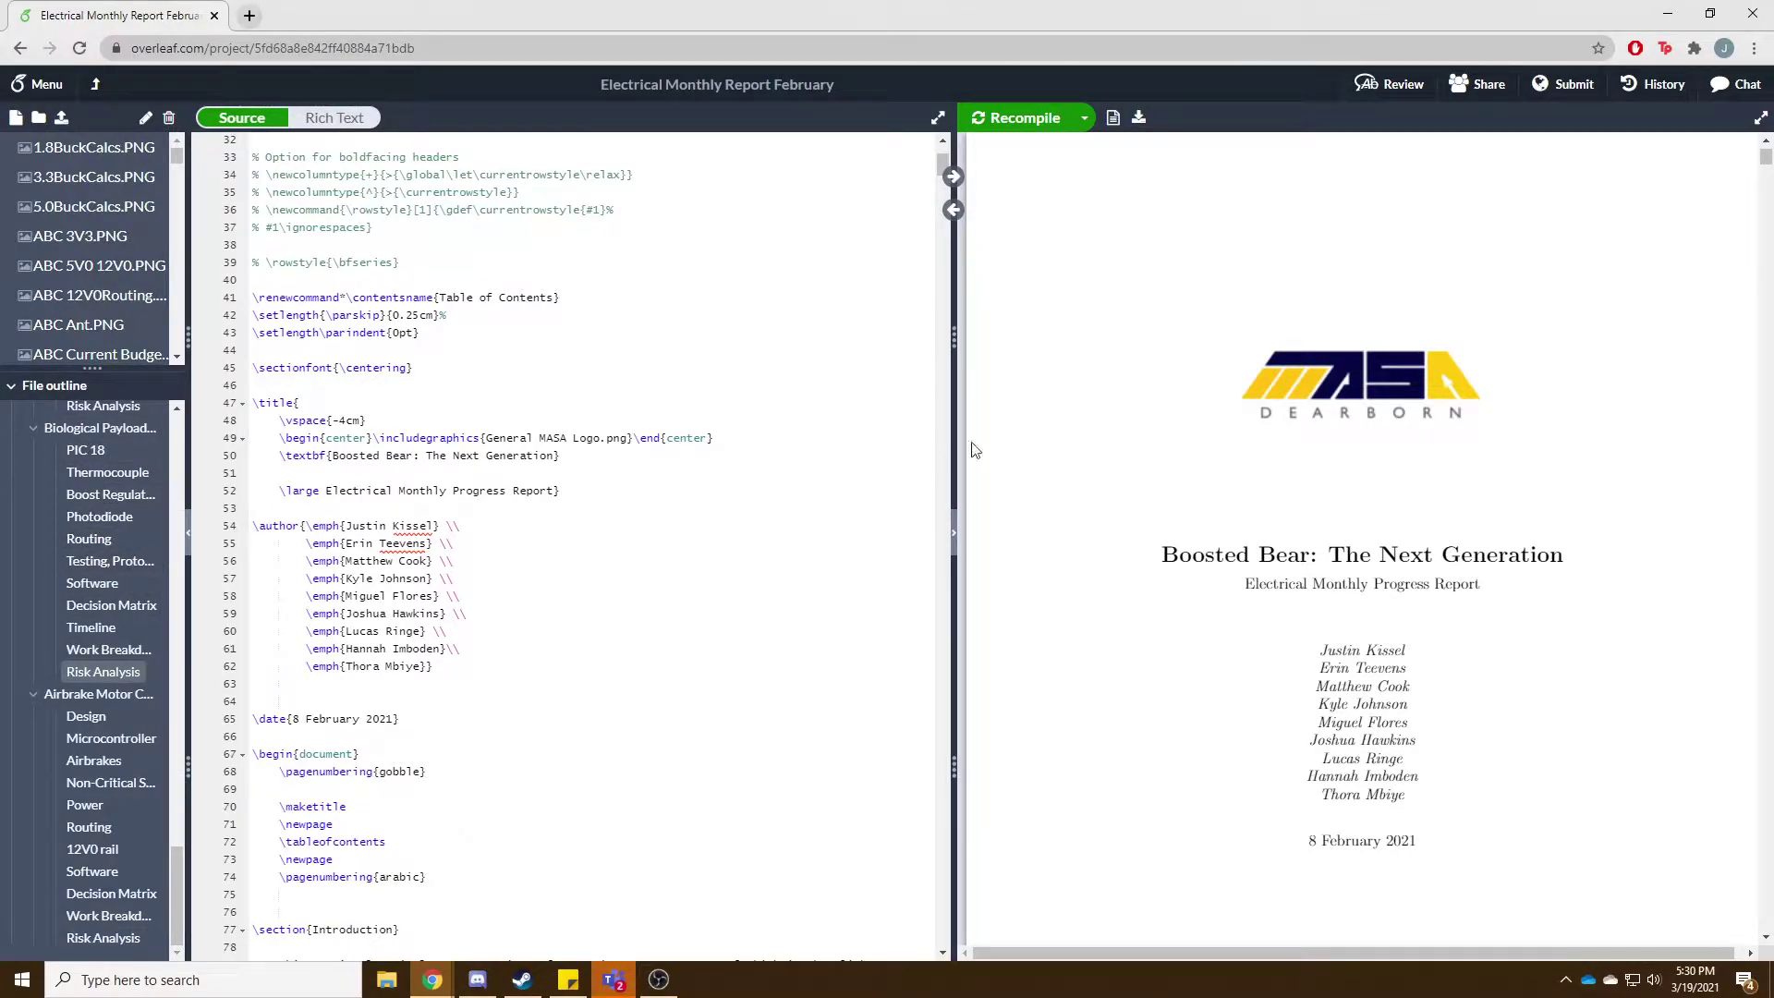
scroll(83, 619, "up", 3)
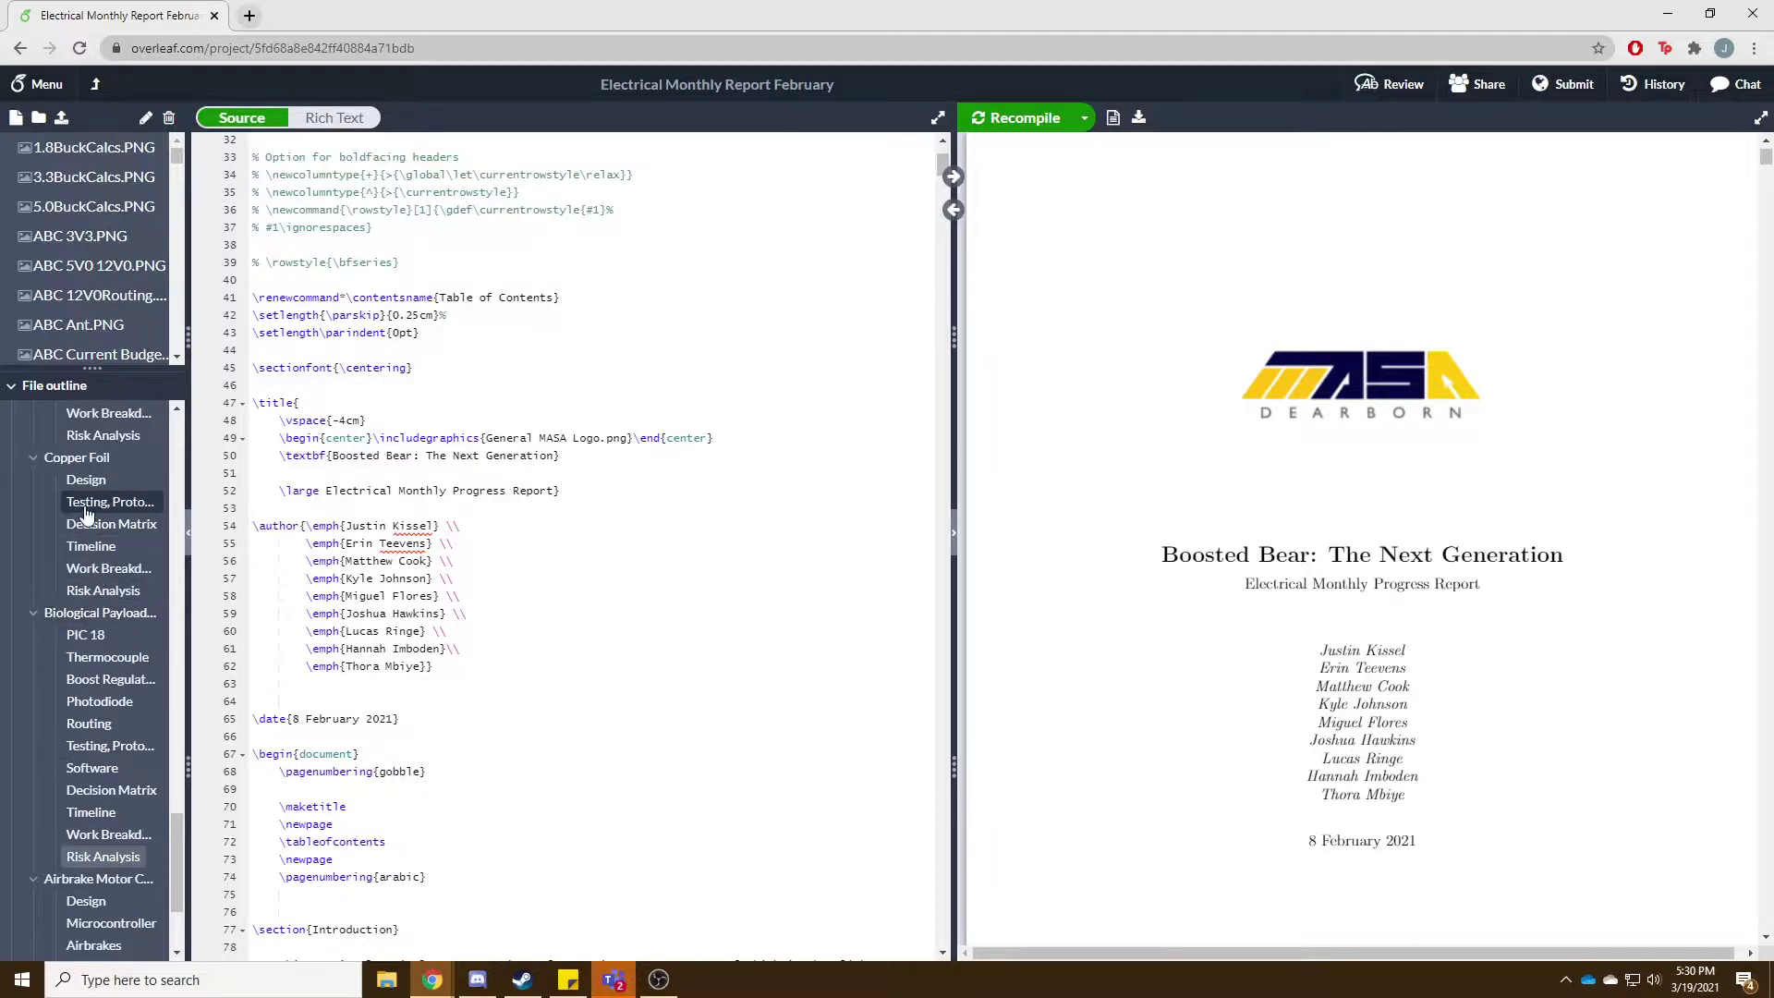
Jump through Copper Foil testing, design and Risk Analysis to the Mixed Range Radio Board design subsection.
left_click(84, 511)
left_click(85, 480)
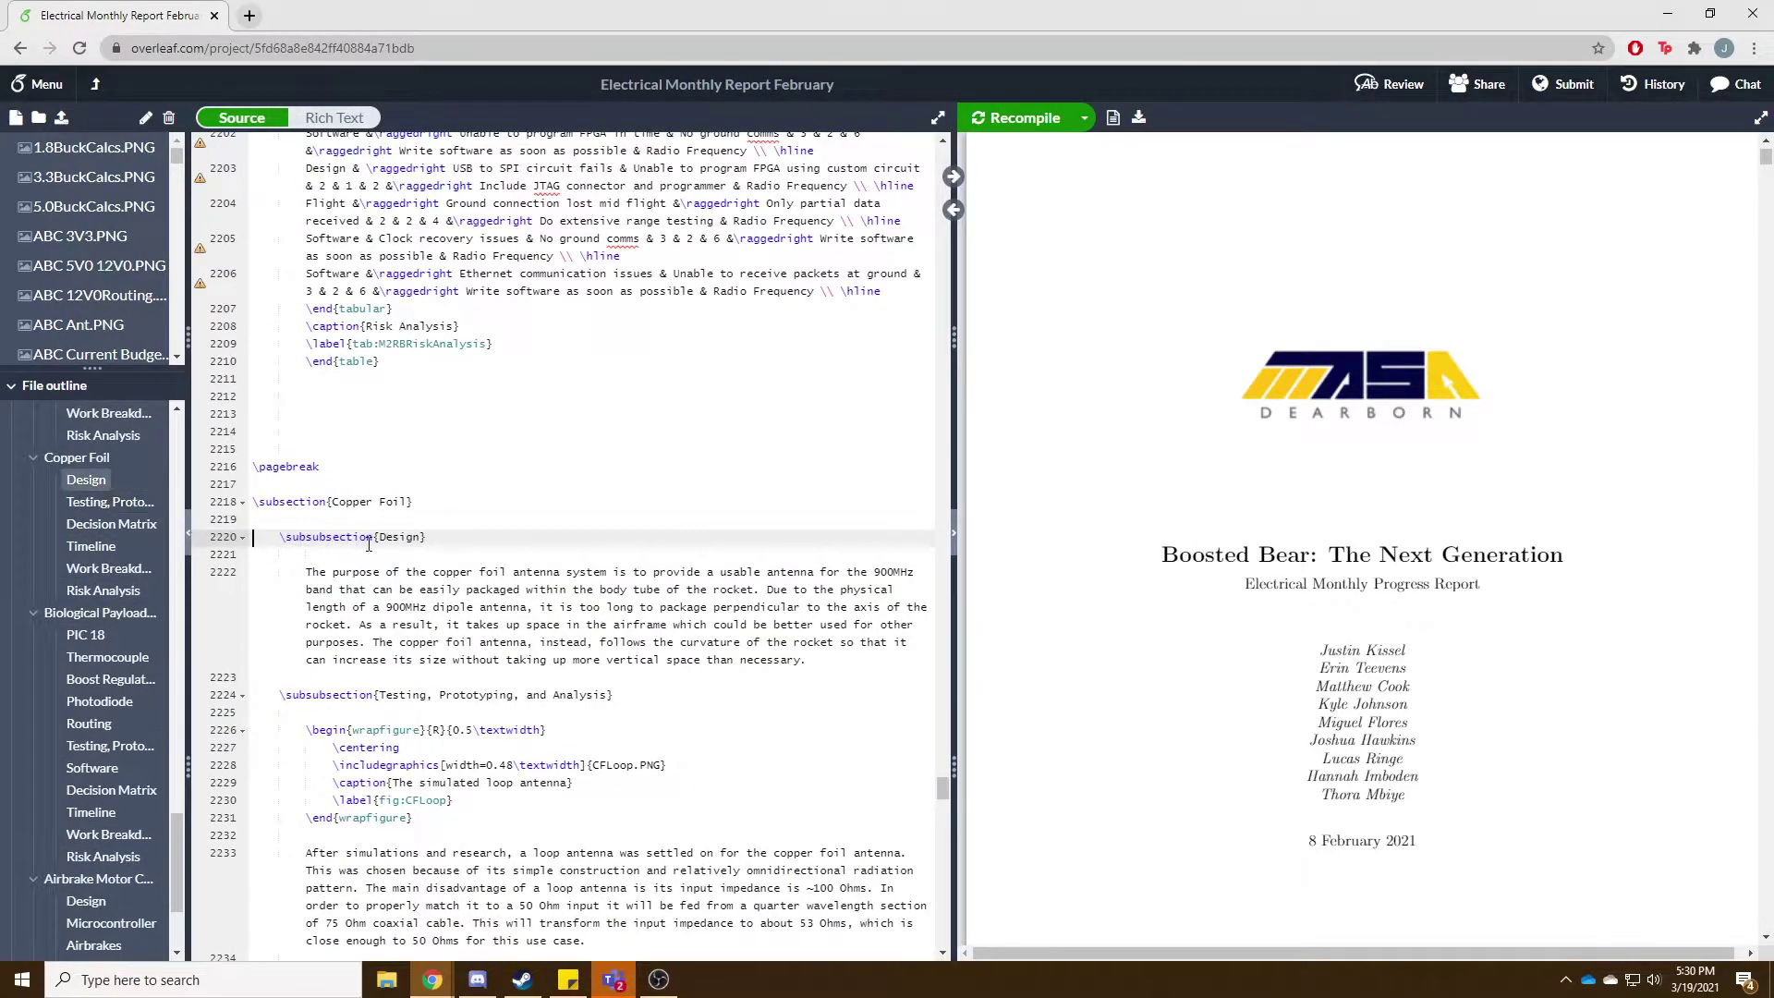
left_click(74, 458)
left_click(102, 435)
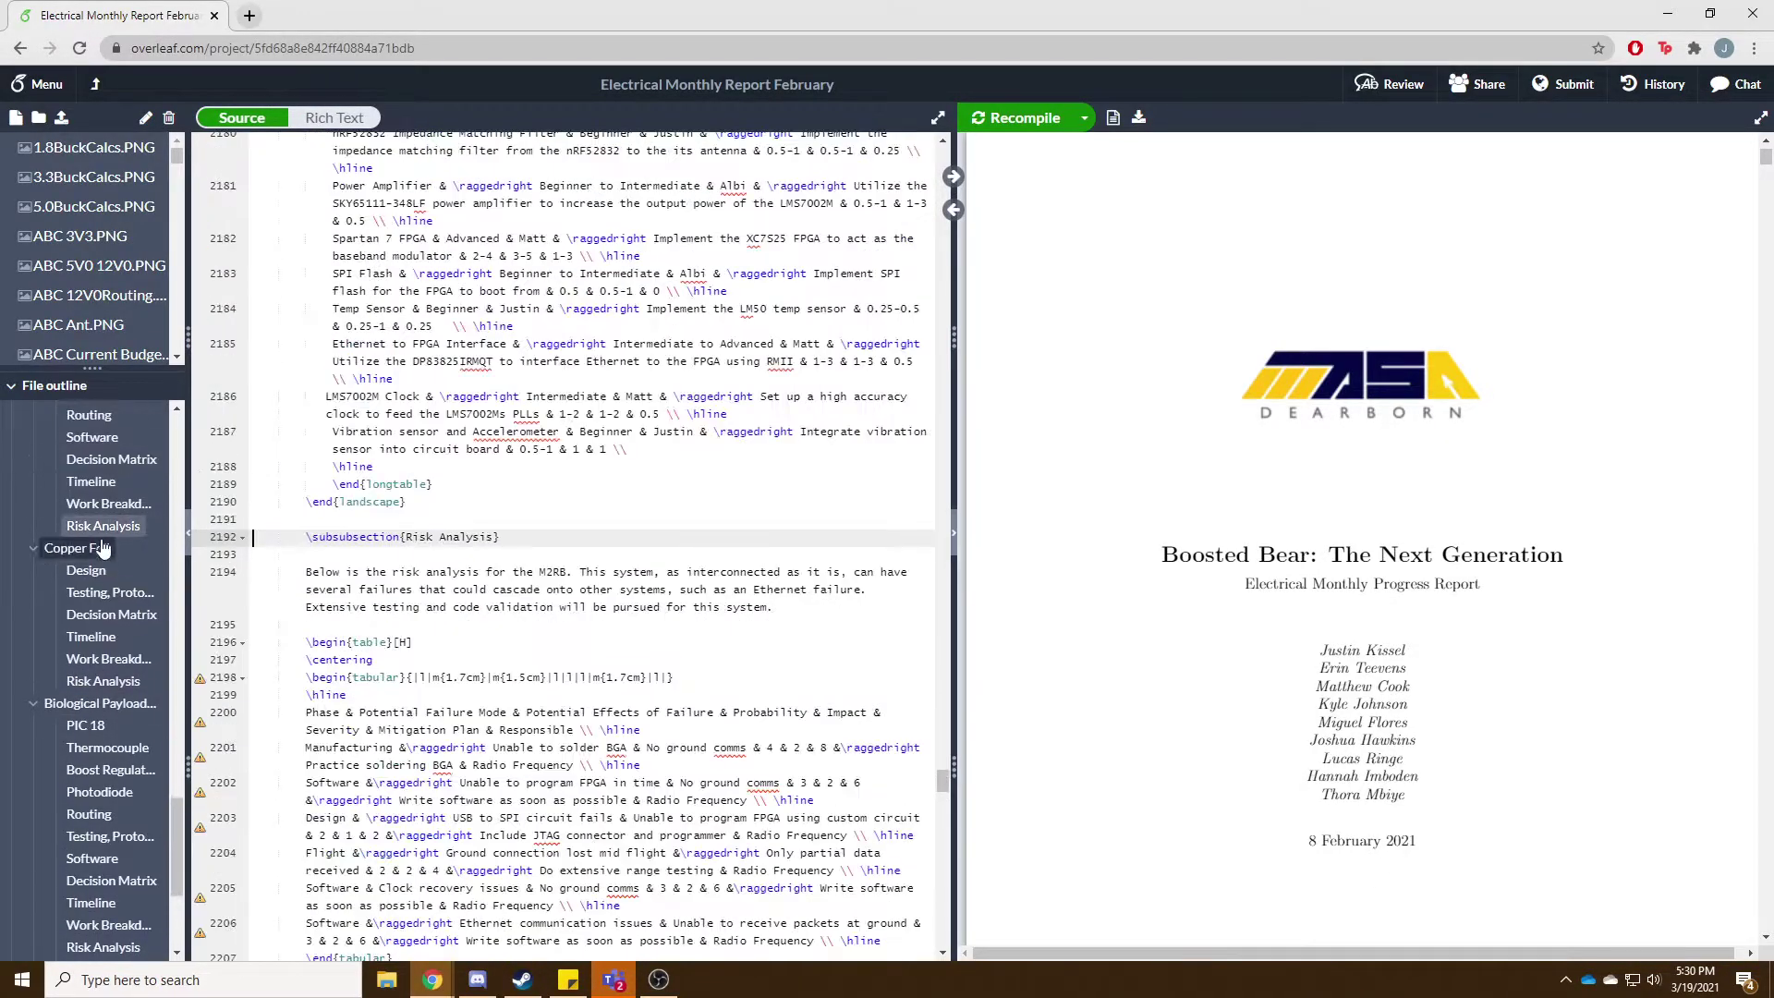
scroll(103, 549, "up", 2)
left_click(86, 487)
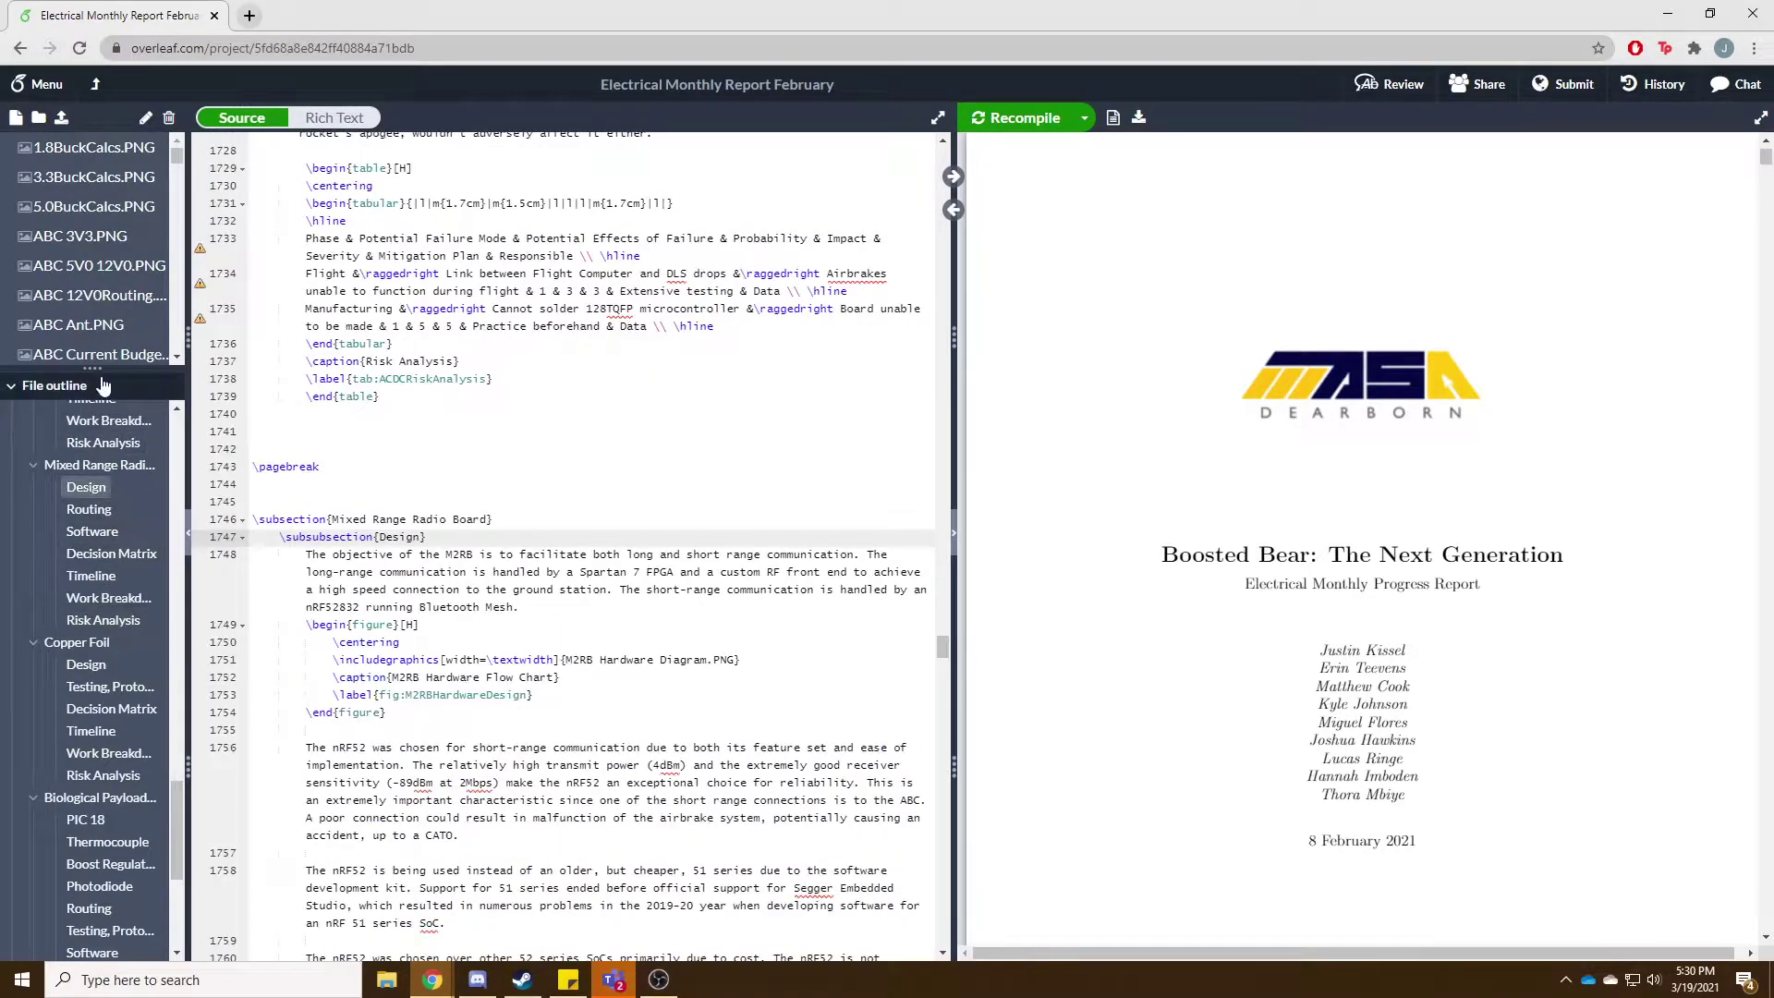
Shrink the outline pane back so more project files are visible.
left_click_drag(96, 370, 107, 831)
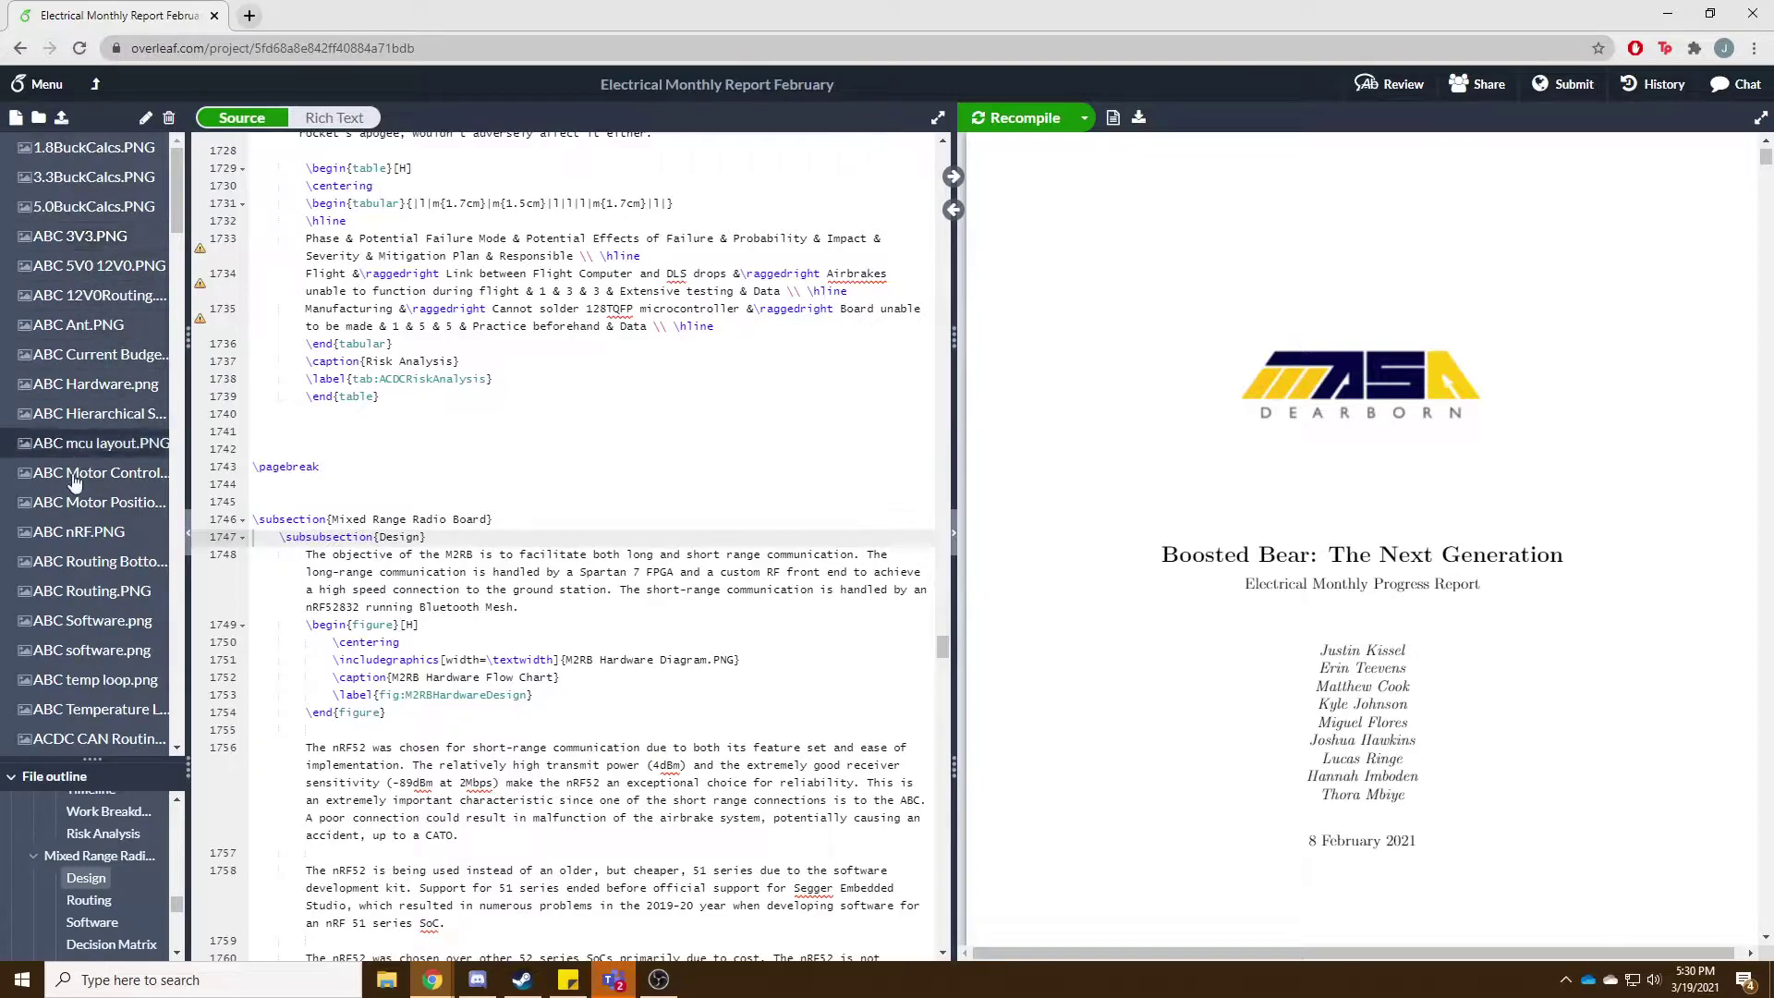
scroll(92, 647, "down", 10)
scroll(170, 408, "up", 3)
scroll(139, 323, "up", 10)
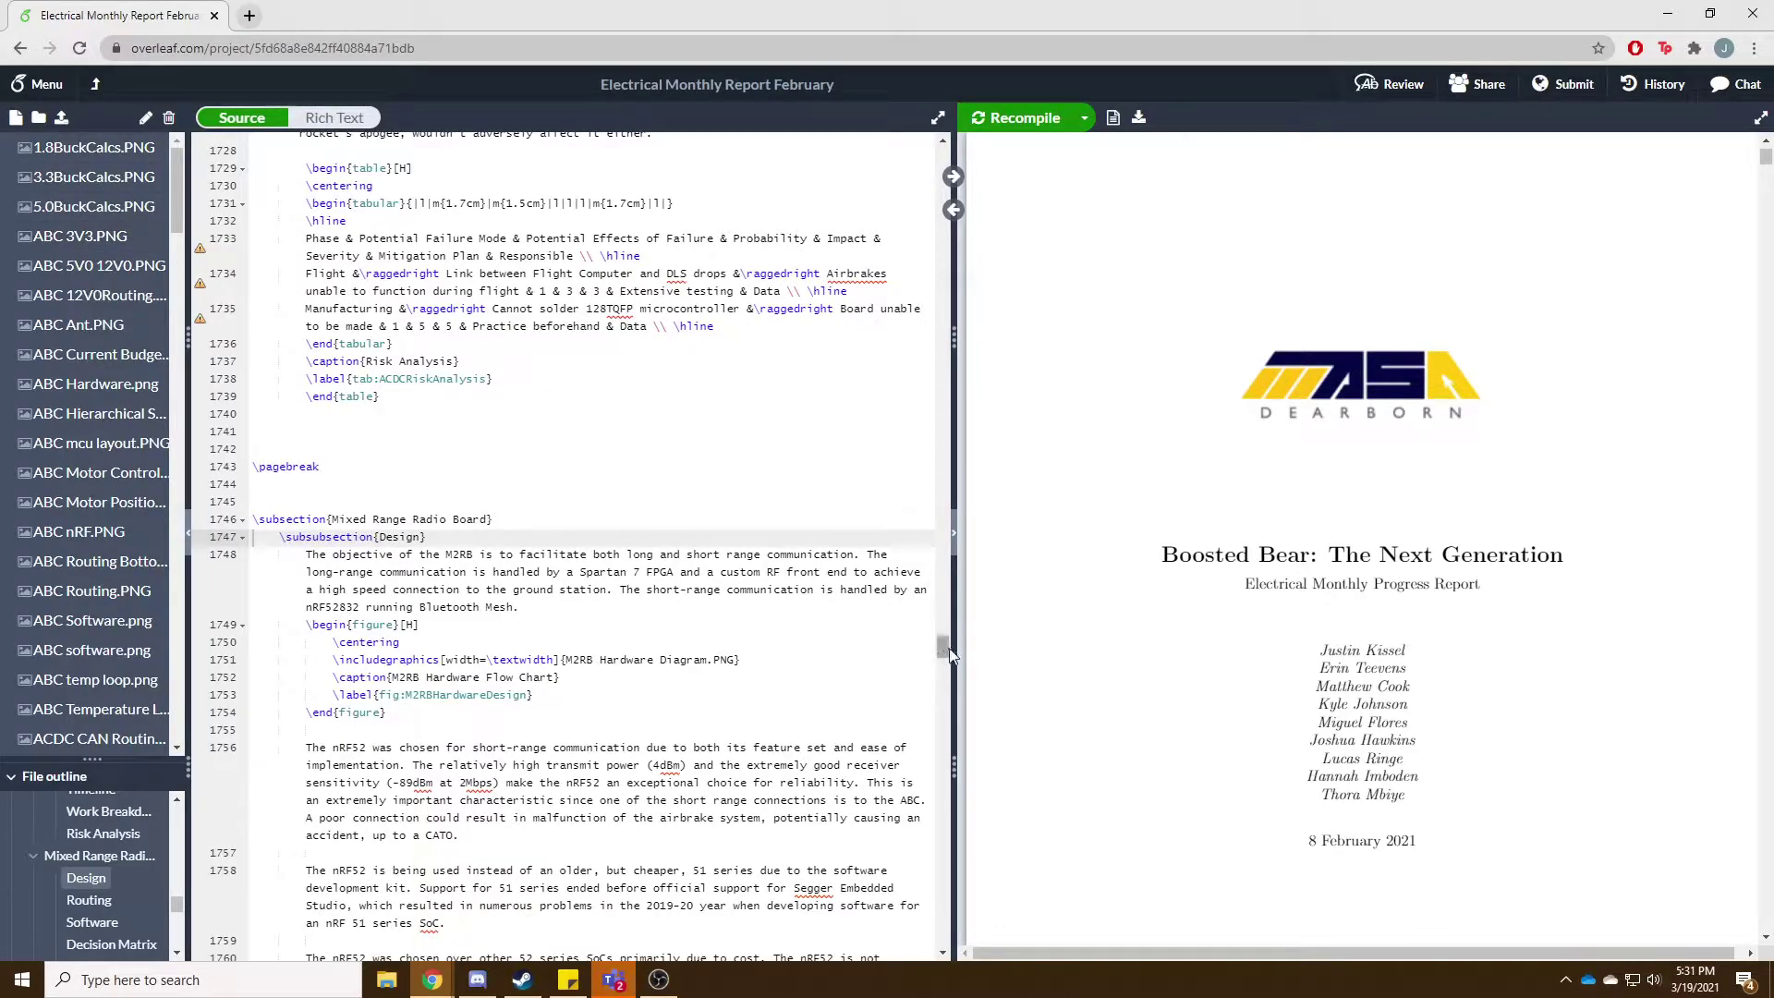
Highlight and inspect the package imports in the preamble, up to the float package line.
left_click_drag(943, 647, 903, 123)
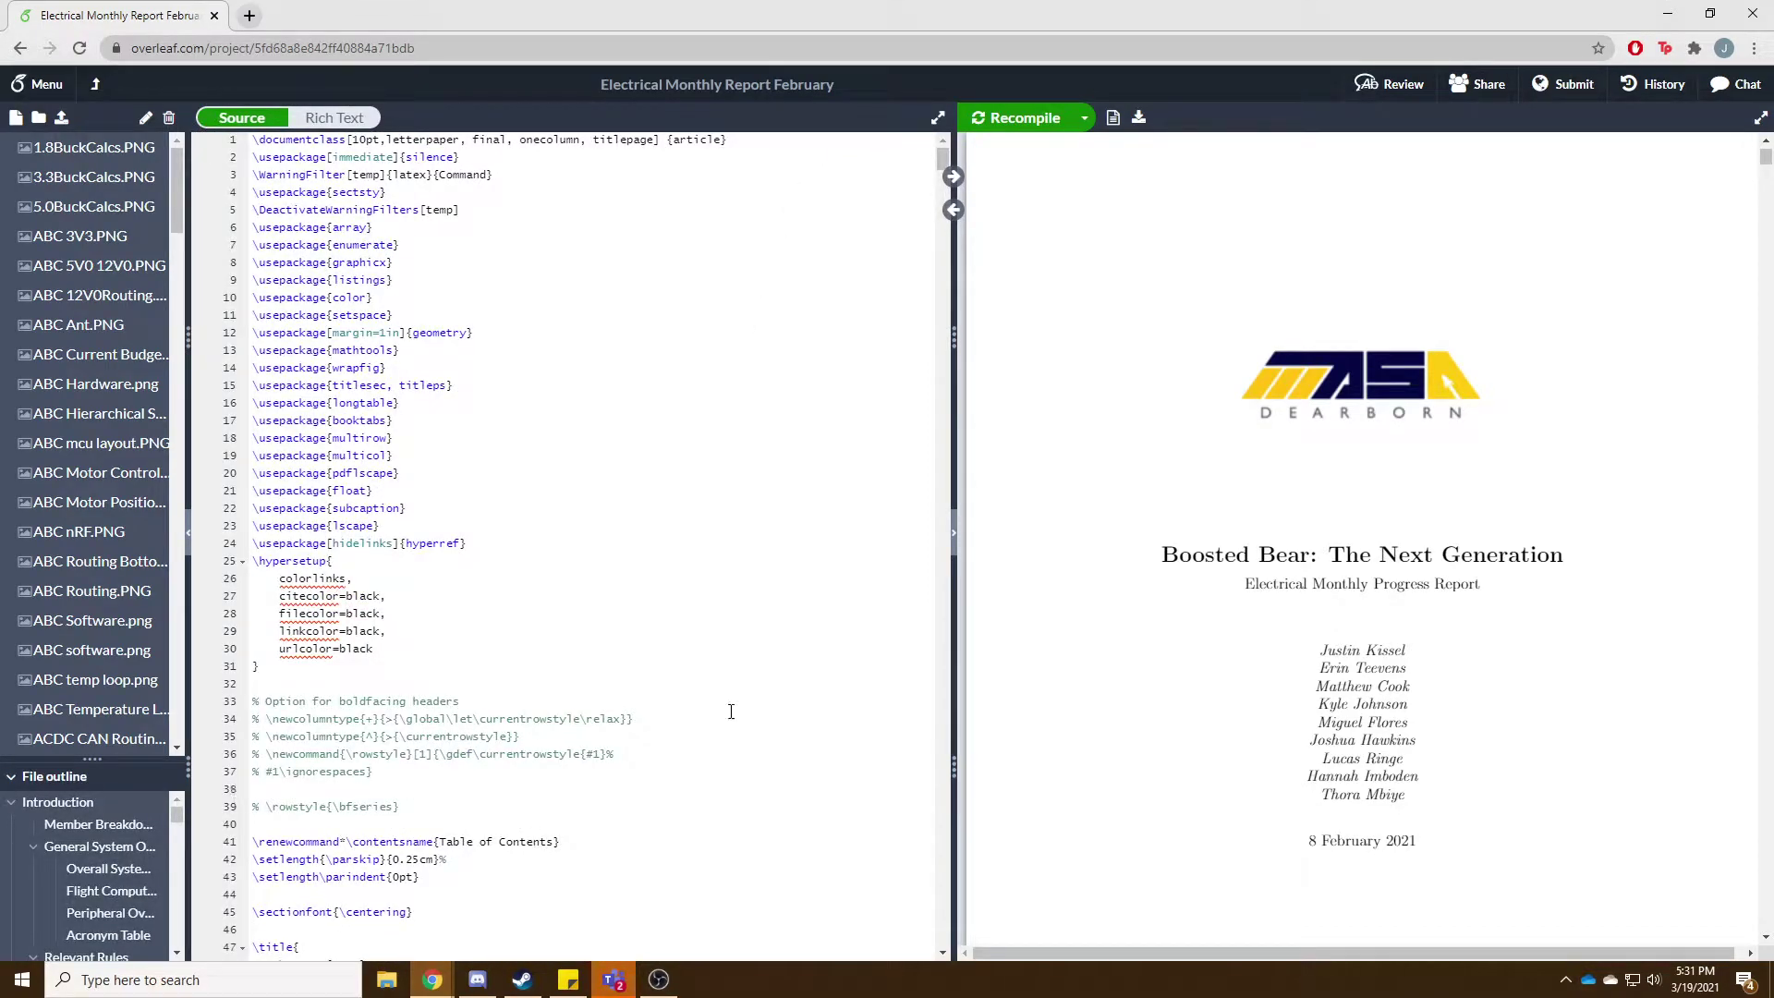
left_click(464, 446)
key("shift+Up")
key("shift+Up")
key("shift+Up")
key("shift+Up")
key("shift+Up")
key("shift+Up")
key("shift+Up")
key("shift+Up")
key("shift+Up")
key("shift+Up")
key("shift+Up")
key("shift+Up")
key("shift+Up")
left_click(458, 441)
key("shift+Up")
key("shift+Up")
key("shift+Up")
key("shift+Up")
key("shift+Up")
key("shift+Up")
key("shift+Up")
key("shift+Up")
key("shift+Up")
key("shift+Up")
key("shift+Up")
key("shift+Up")
key("shift+Up")
left_click(517, 490)
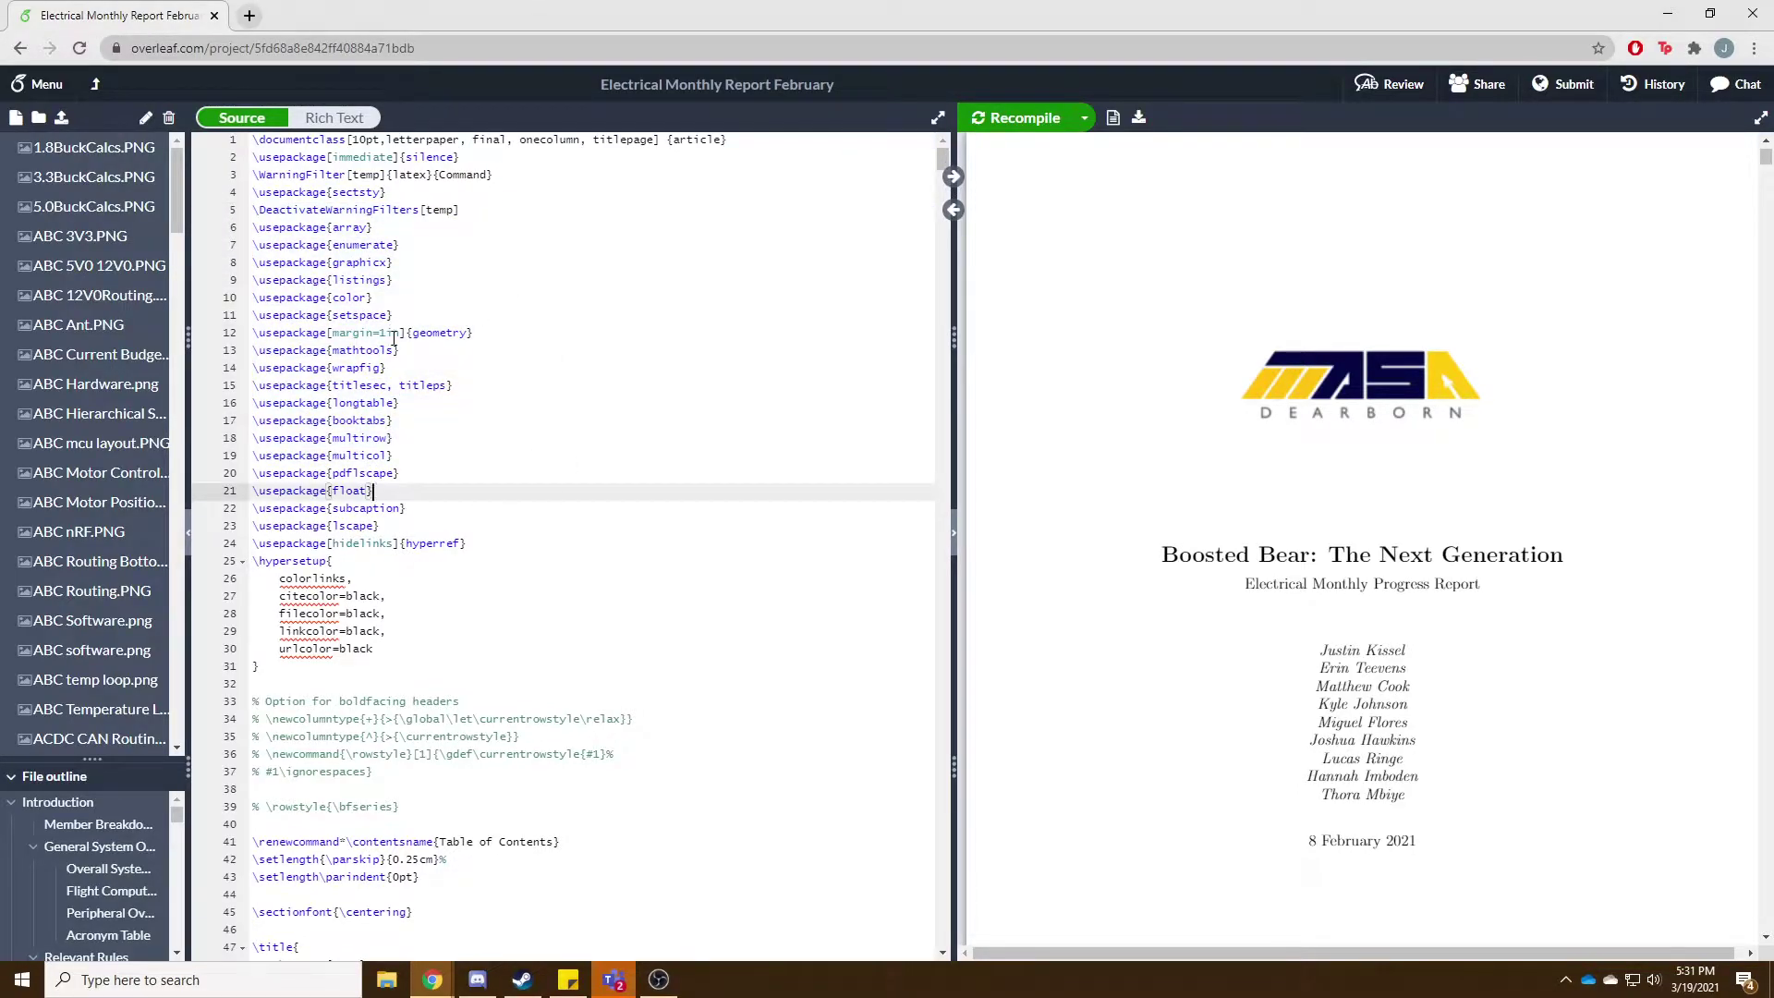
scroll(585, 316, "down", 8)
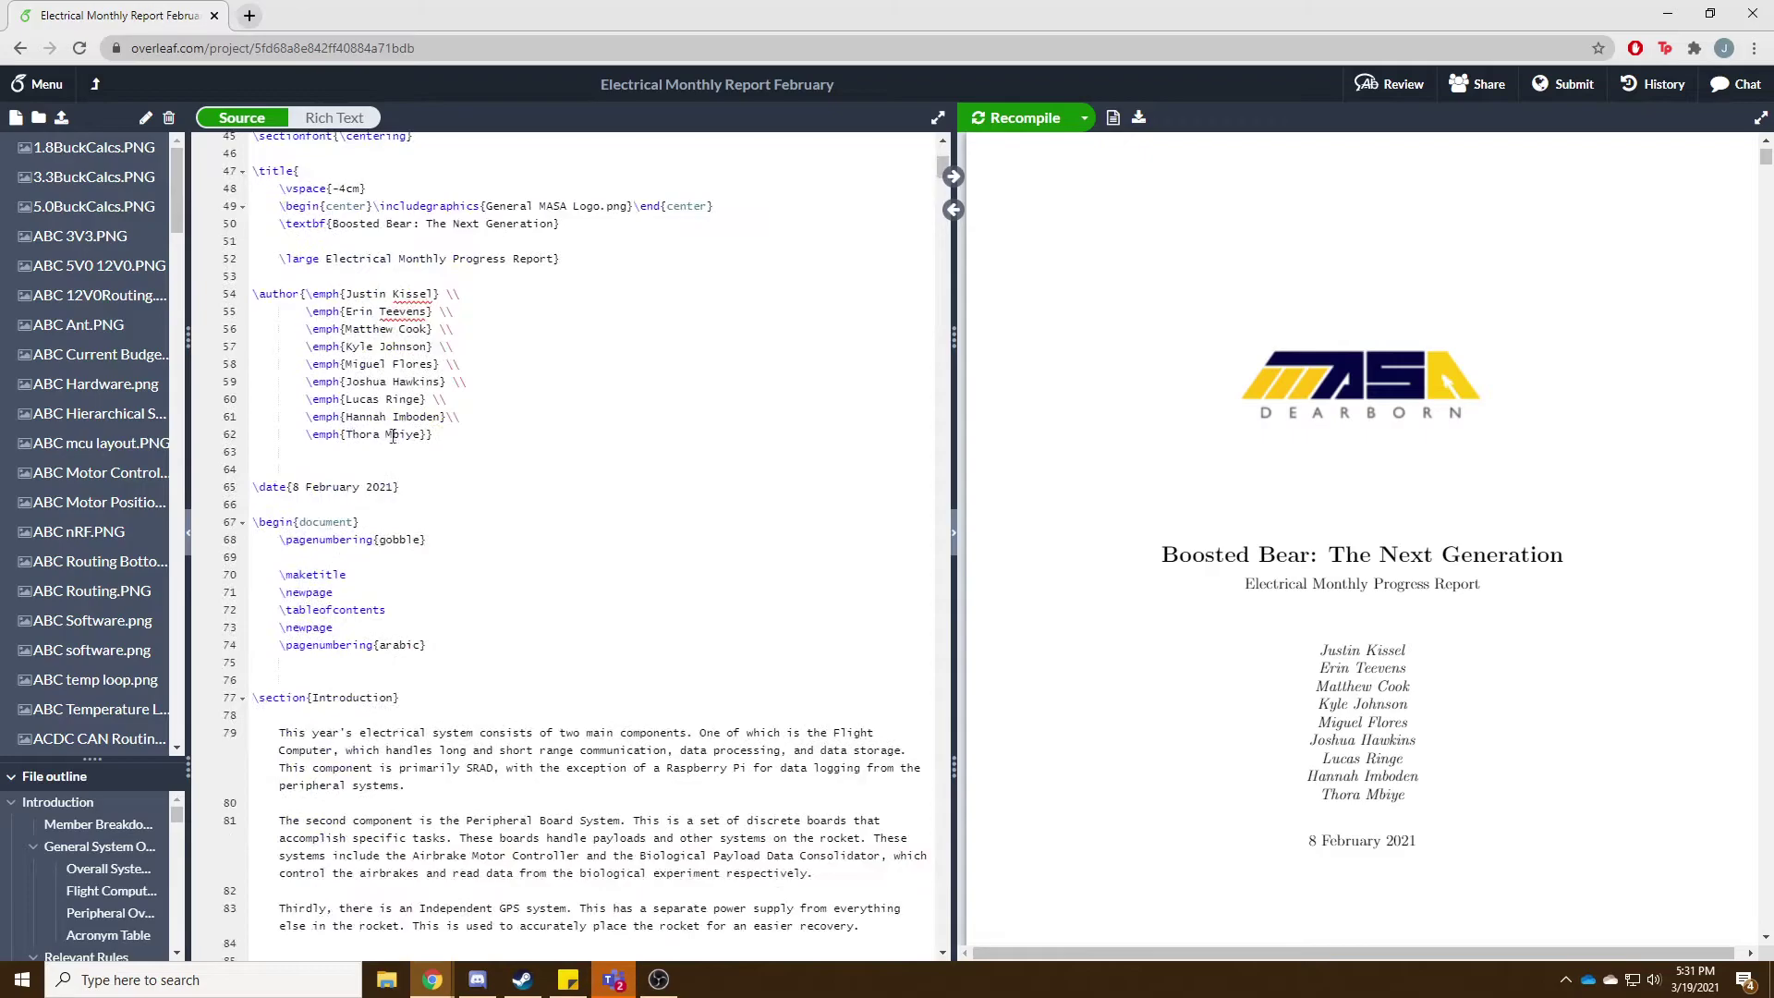
scroll(402, 446, "down", 3)
scroll(518, 592, "up", 8)
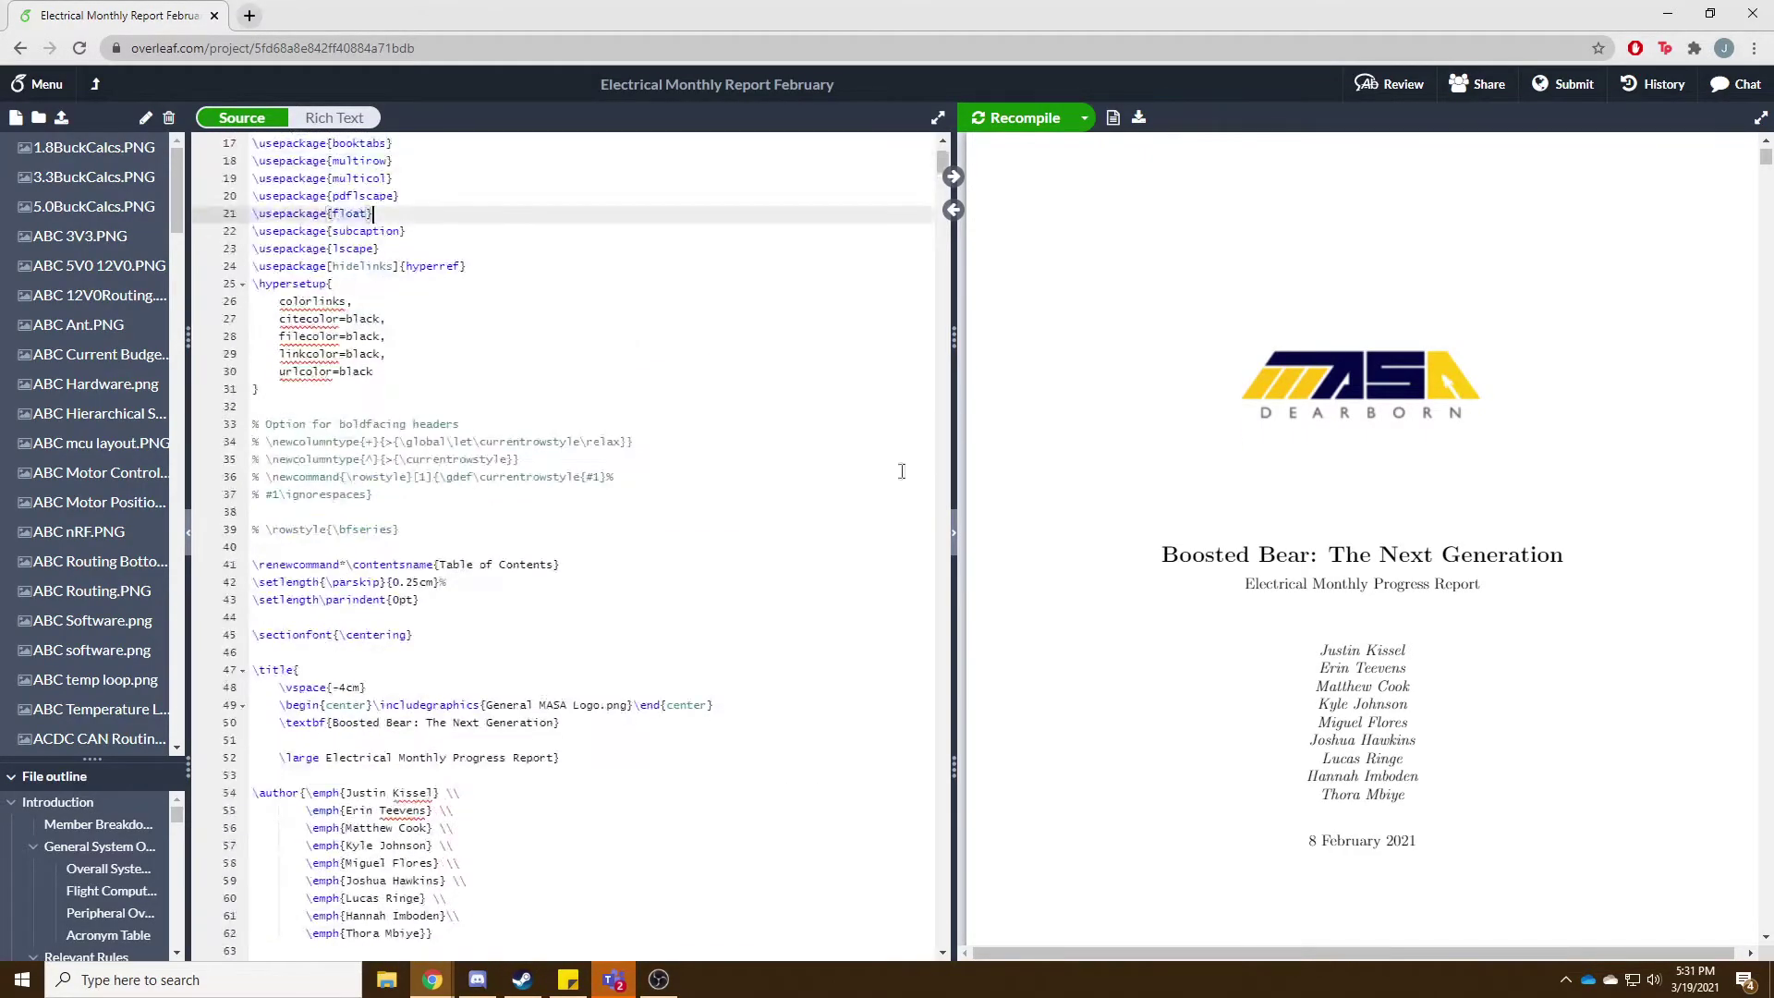
scroll(1550, 749, "down", 5)
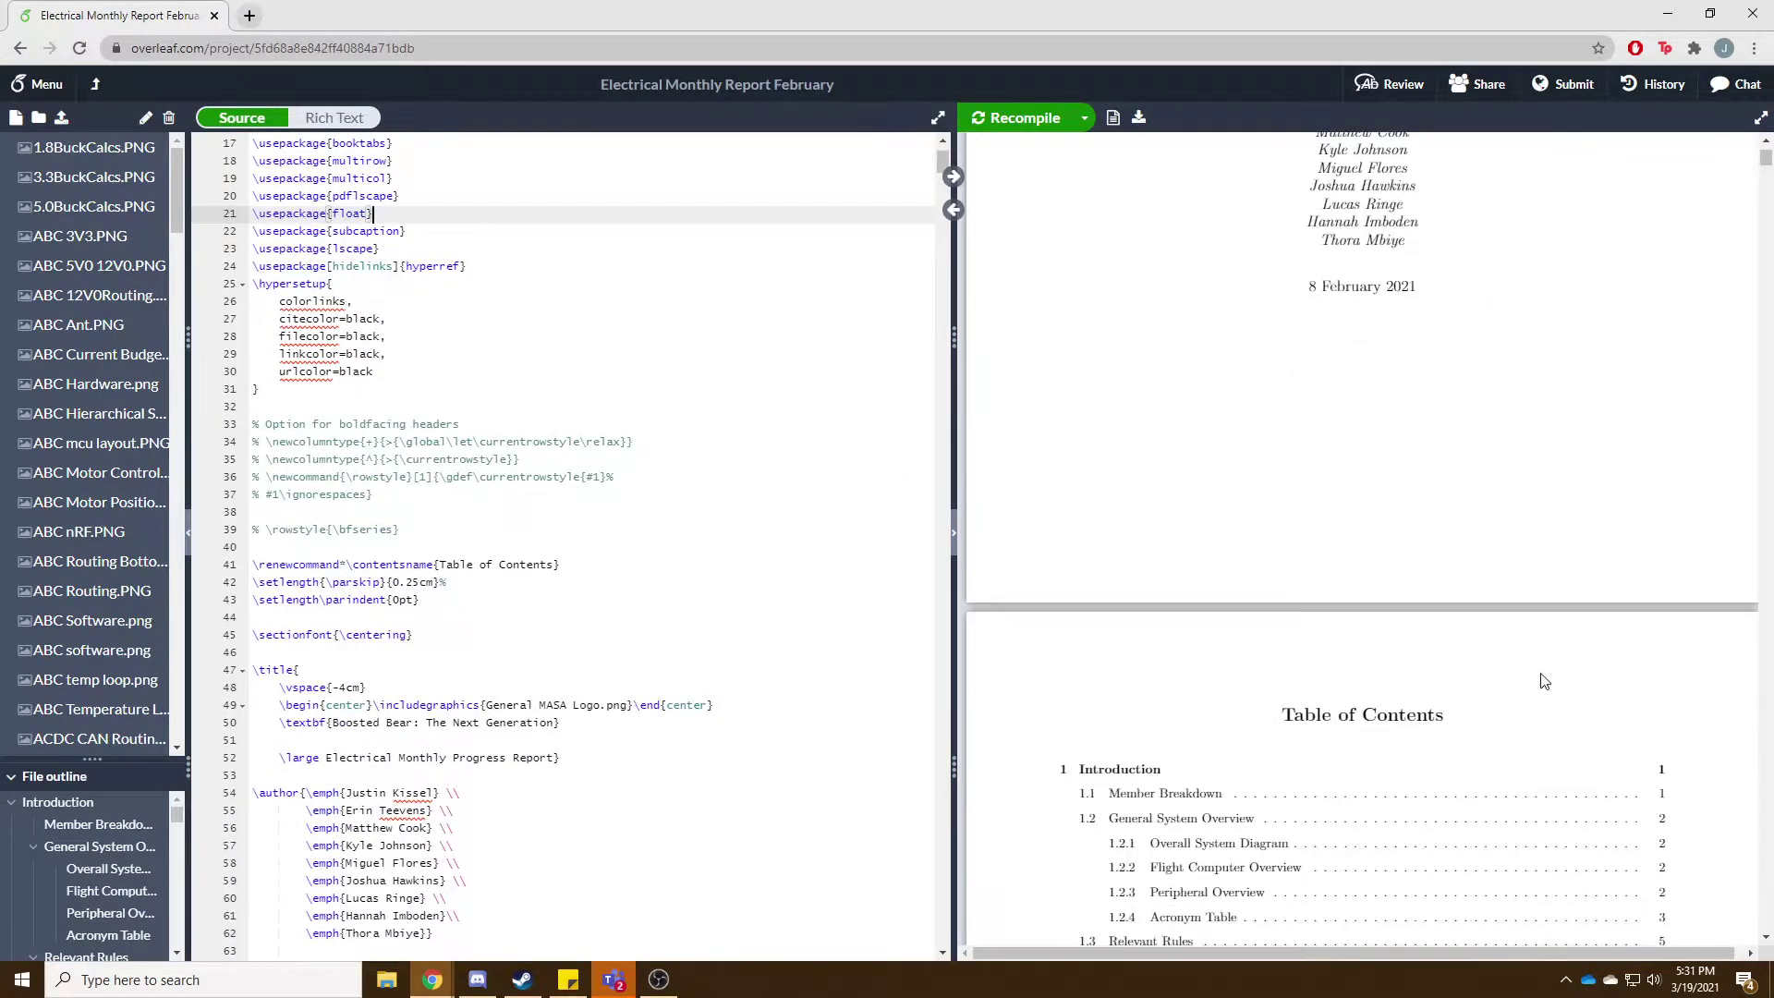
scroll(1552, 656, "up", 5)
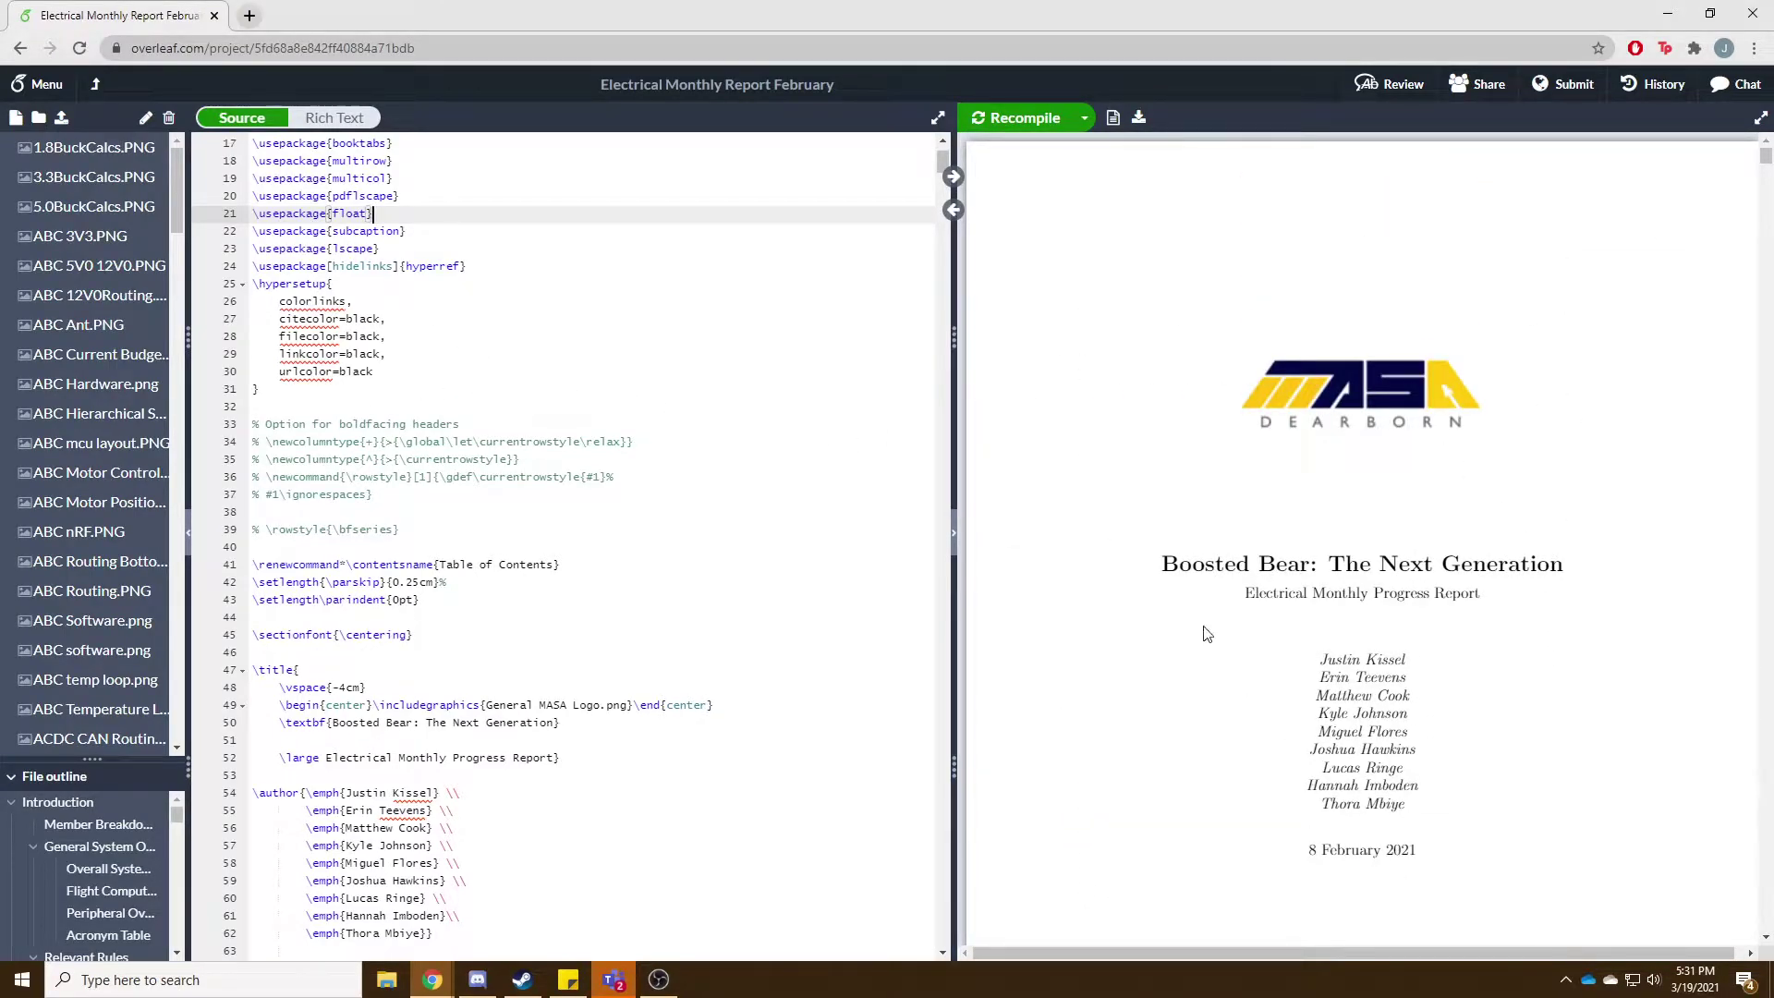
Show the compile log with its Underfull and Overfull hbox warnings.
left_click(1085, 119)
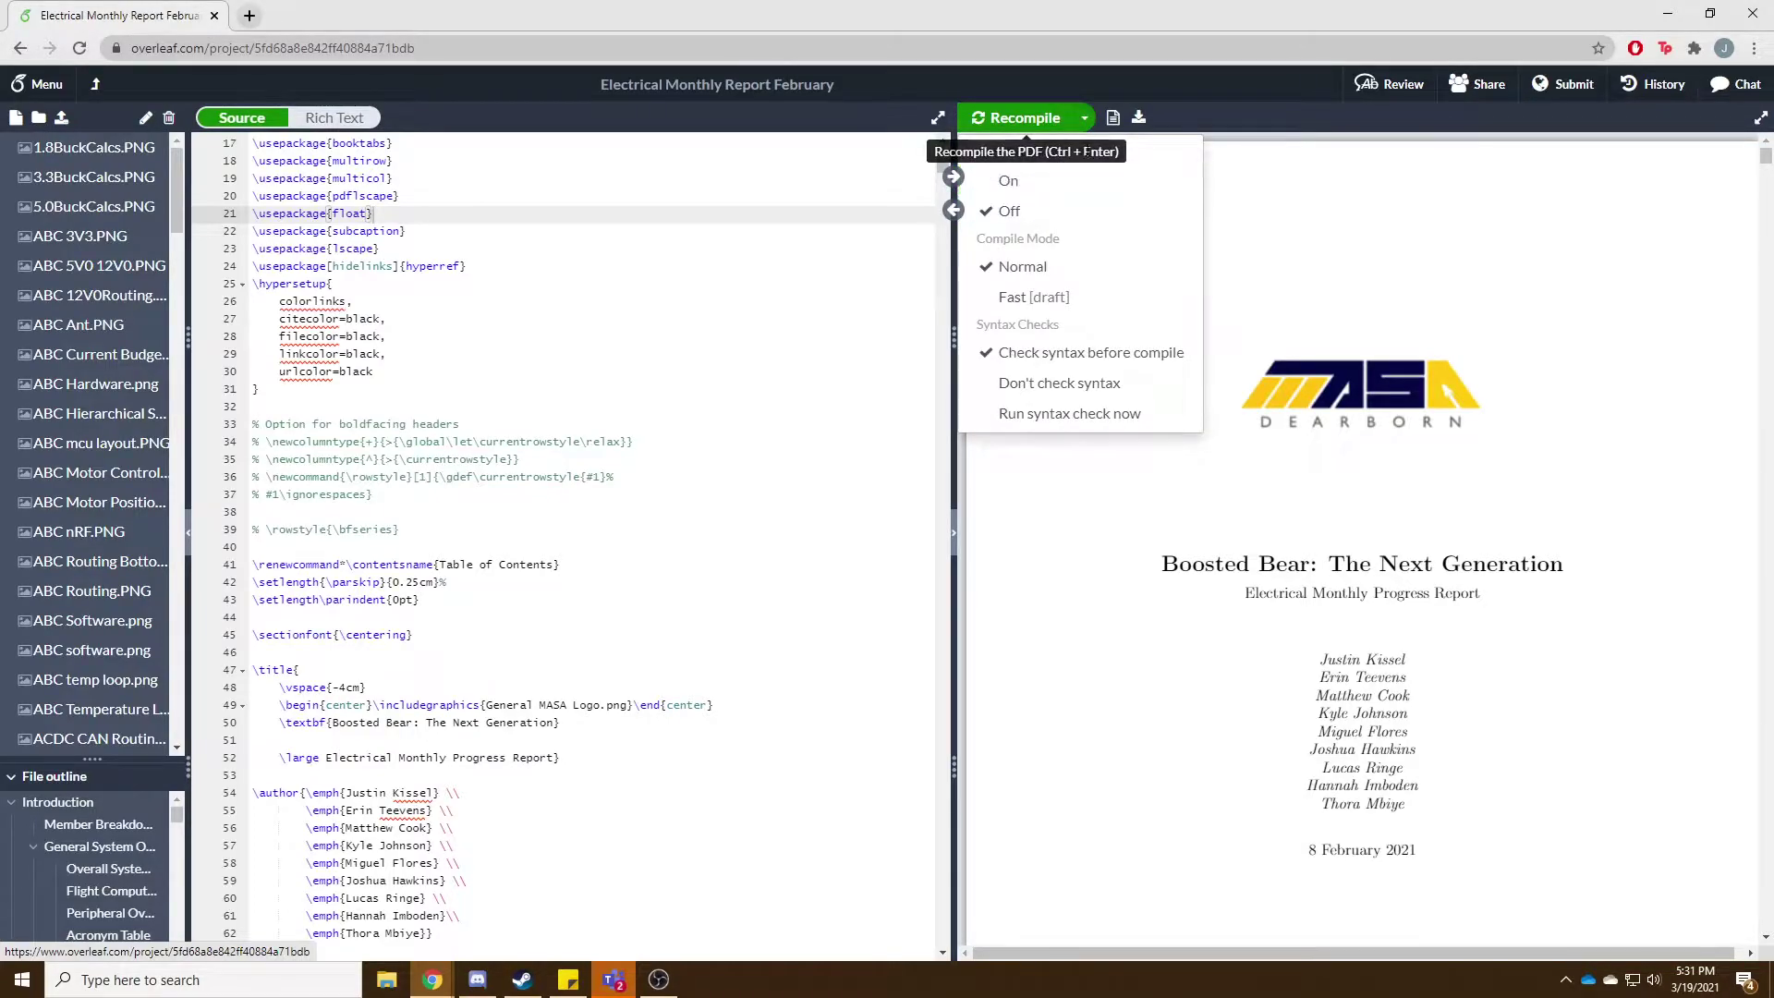
left_click(1084, 120)
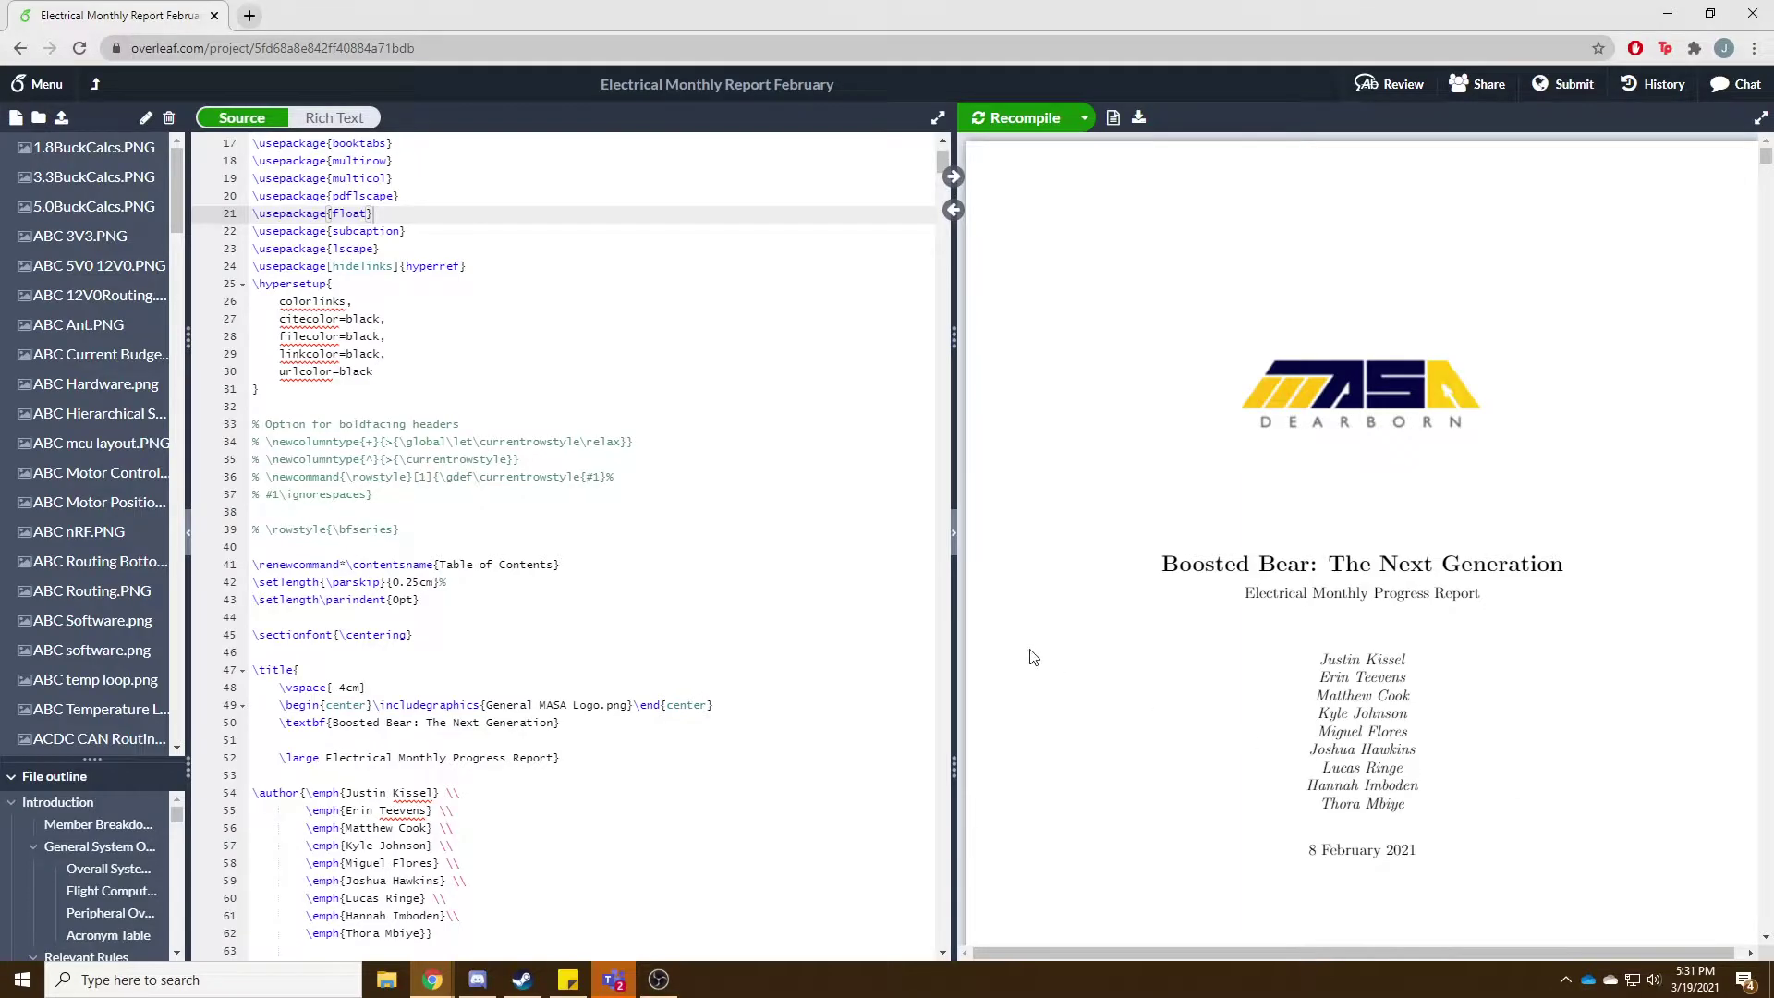
left_click(1113, 118)
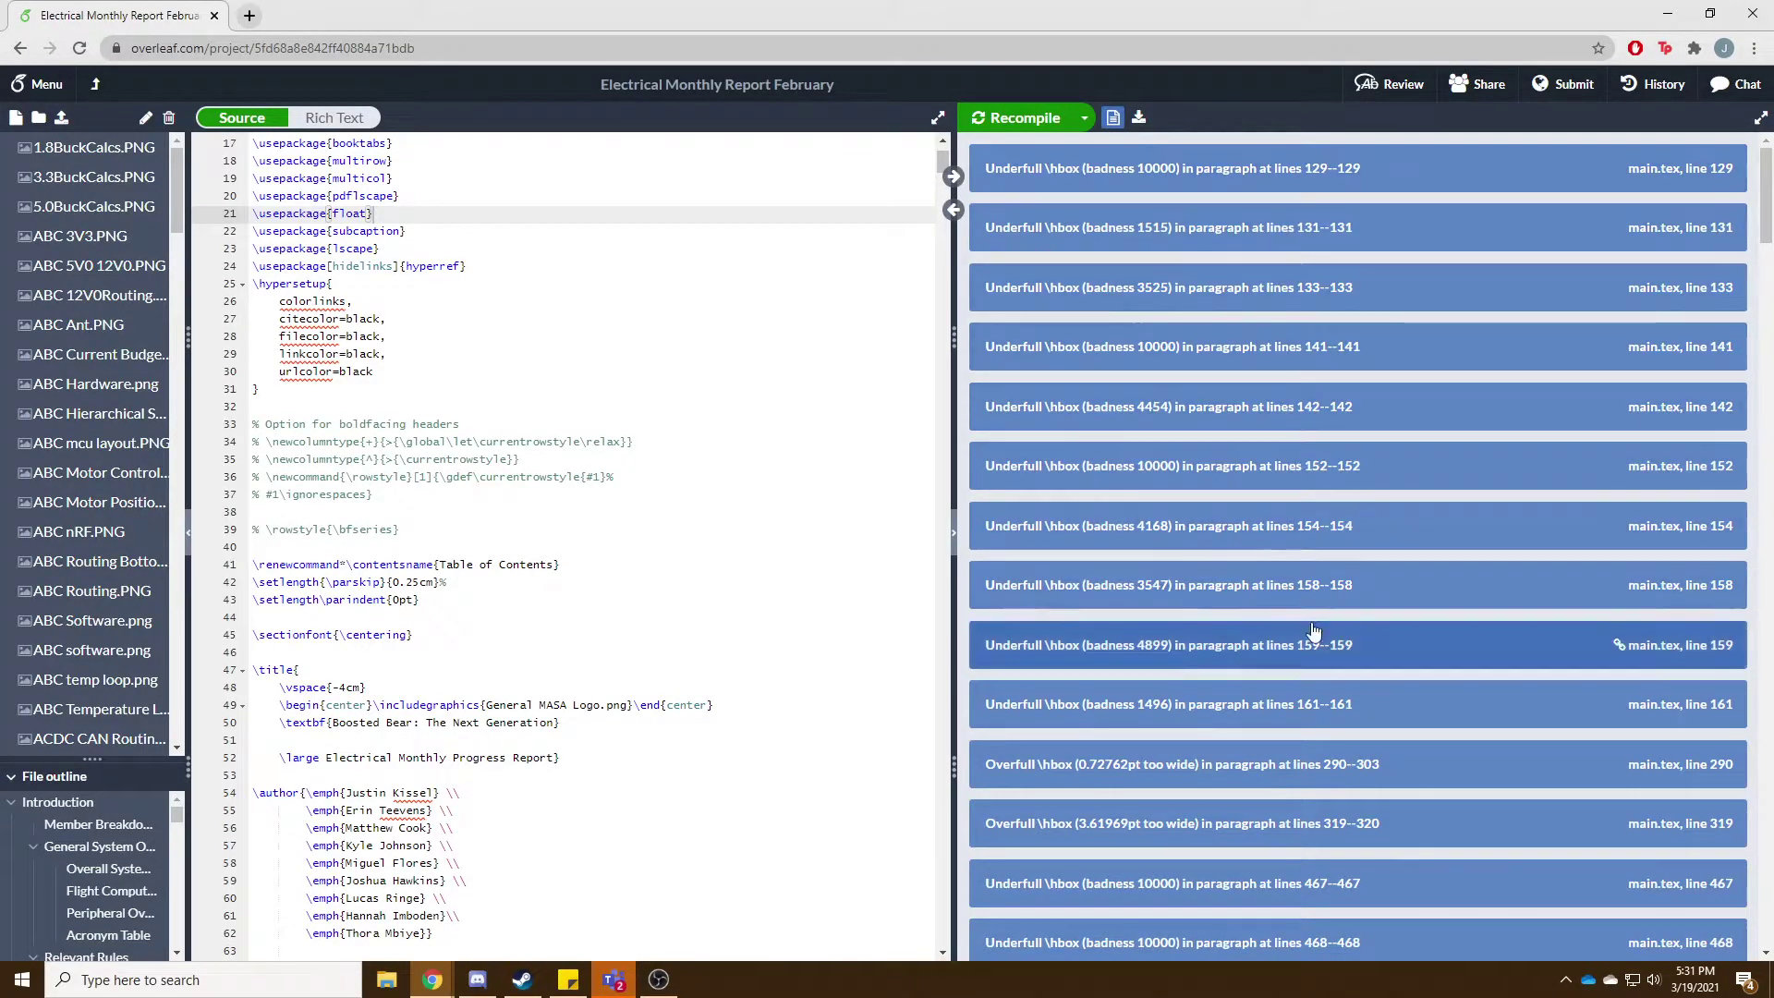
Return from the logs to the title page preview and download the compiled report PDF.
left_click(1115, 118)
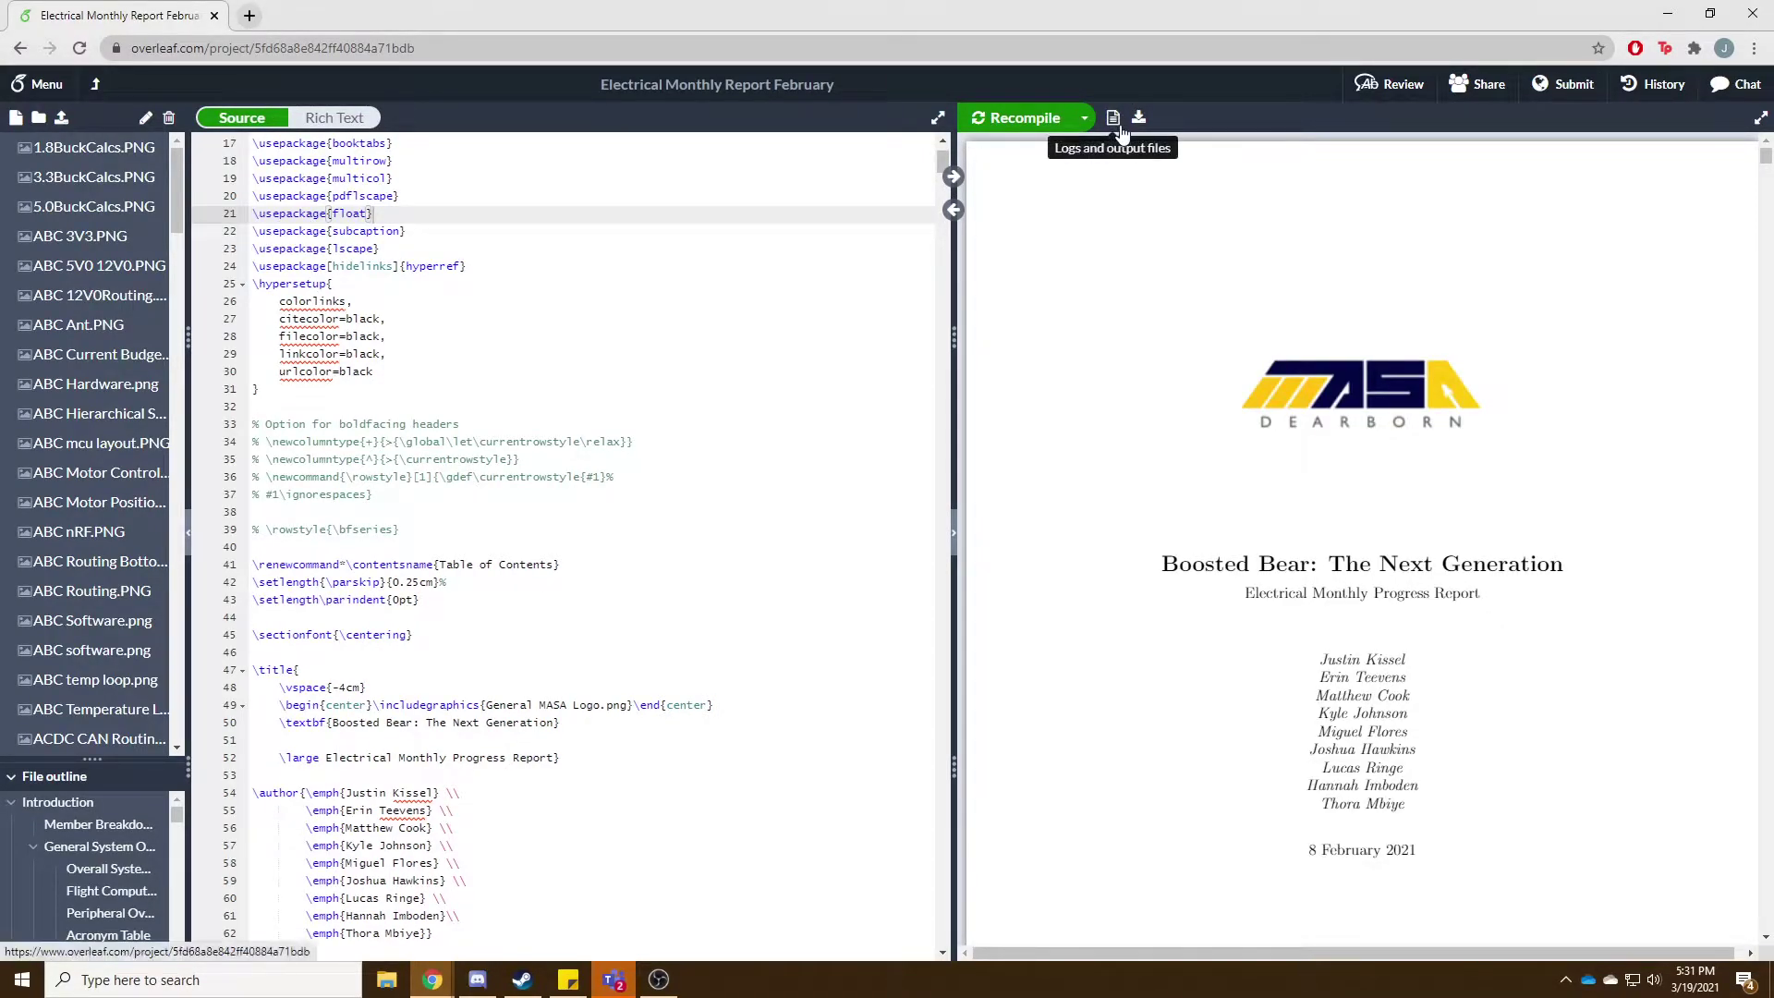
mouse_move(1115, 172)
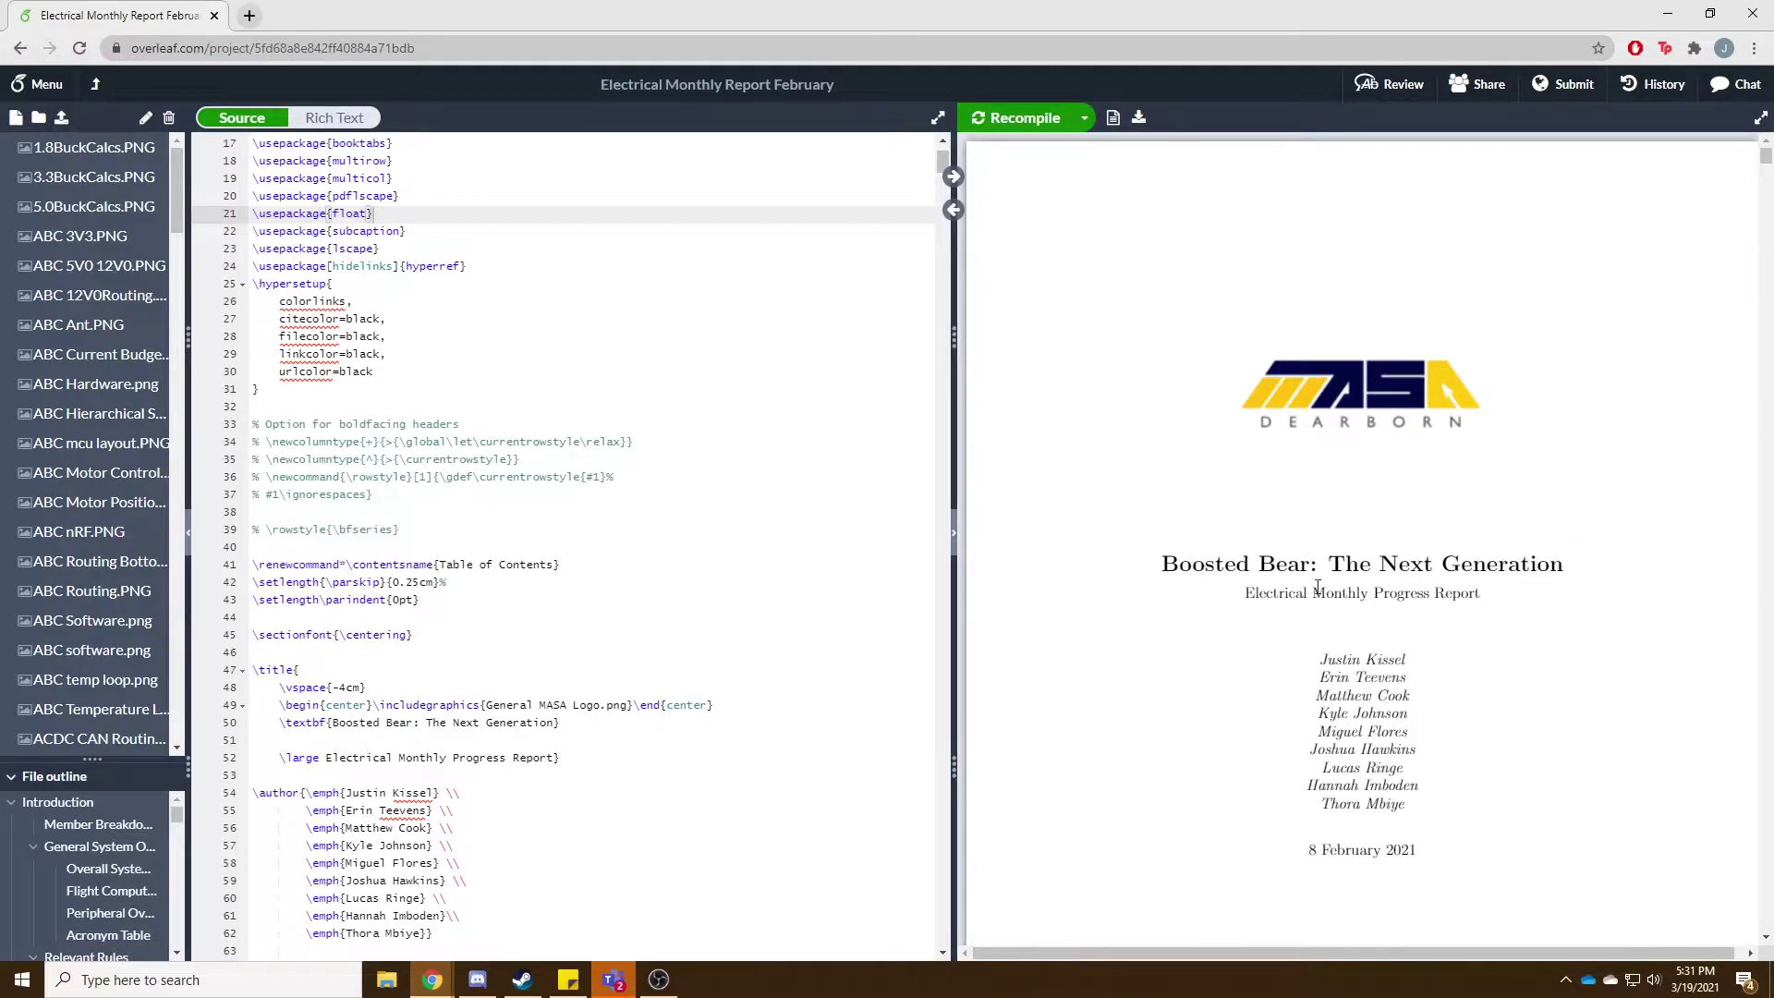
left_click(1141, 121)
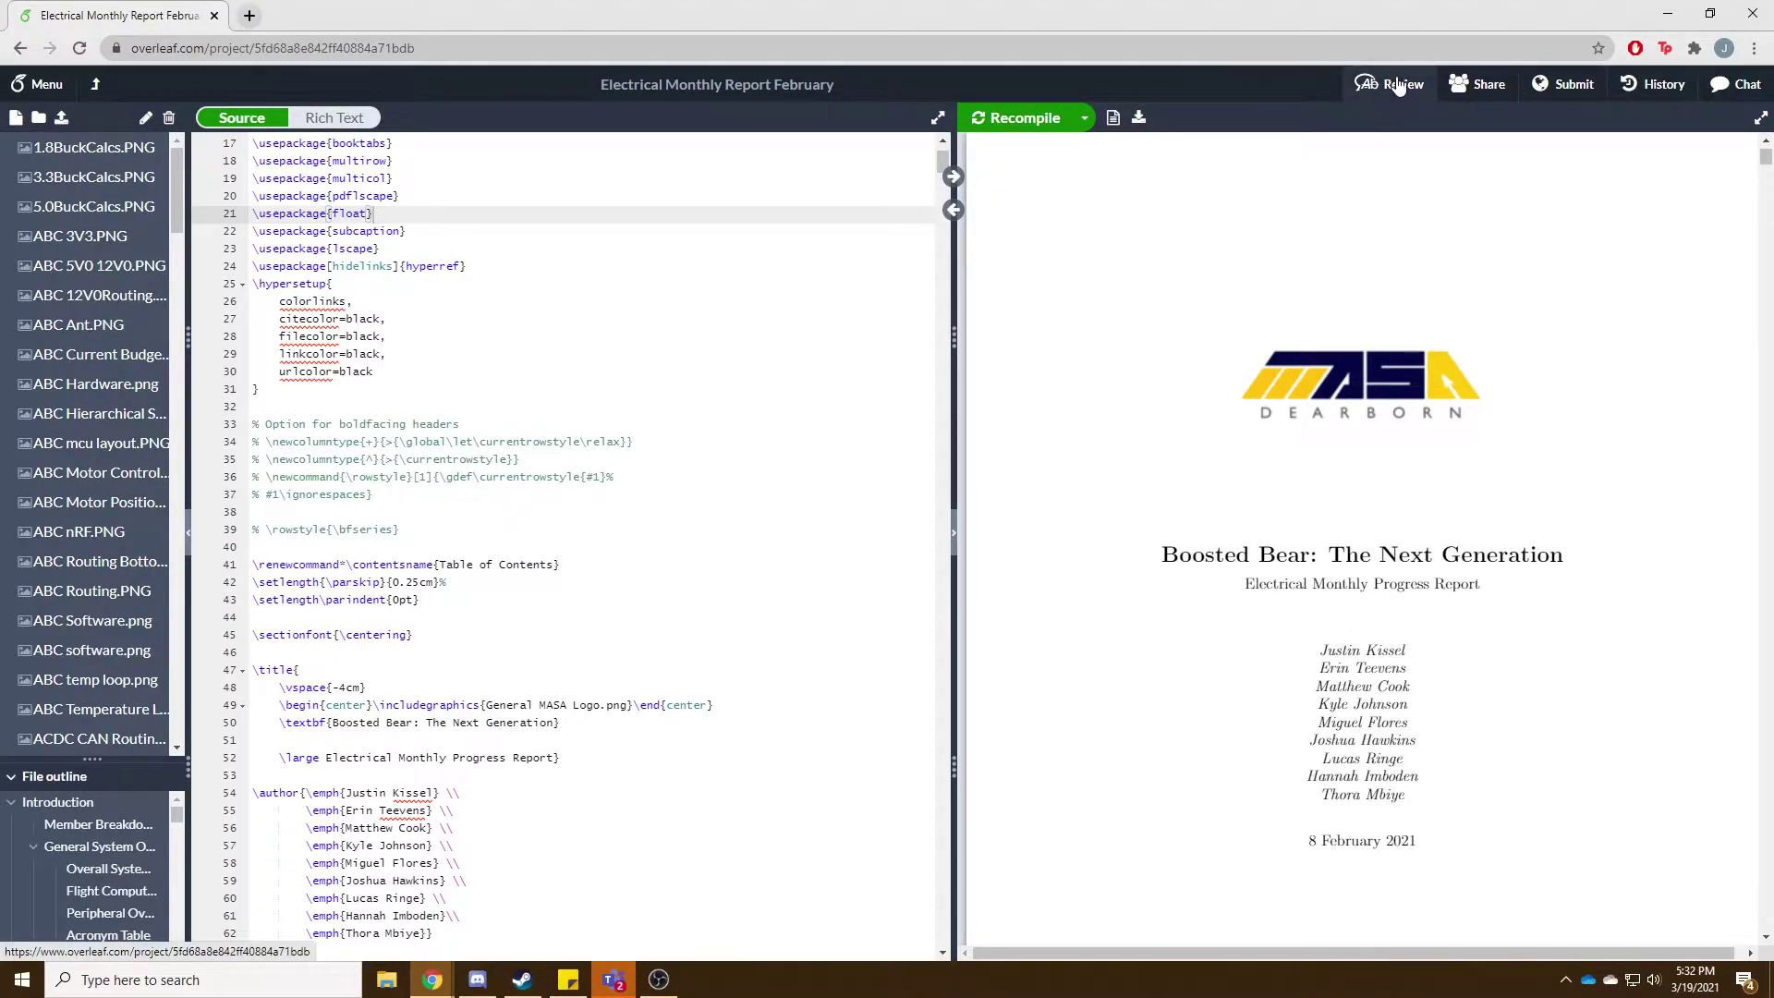
left_click(1483, 85)
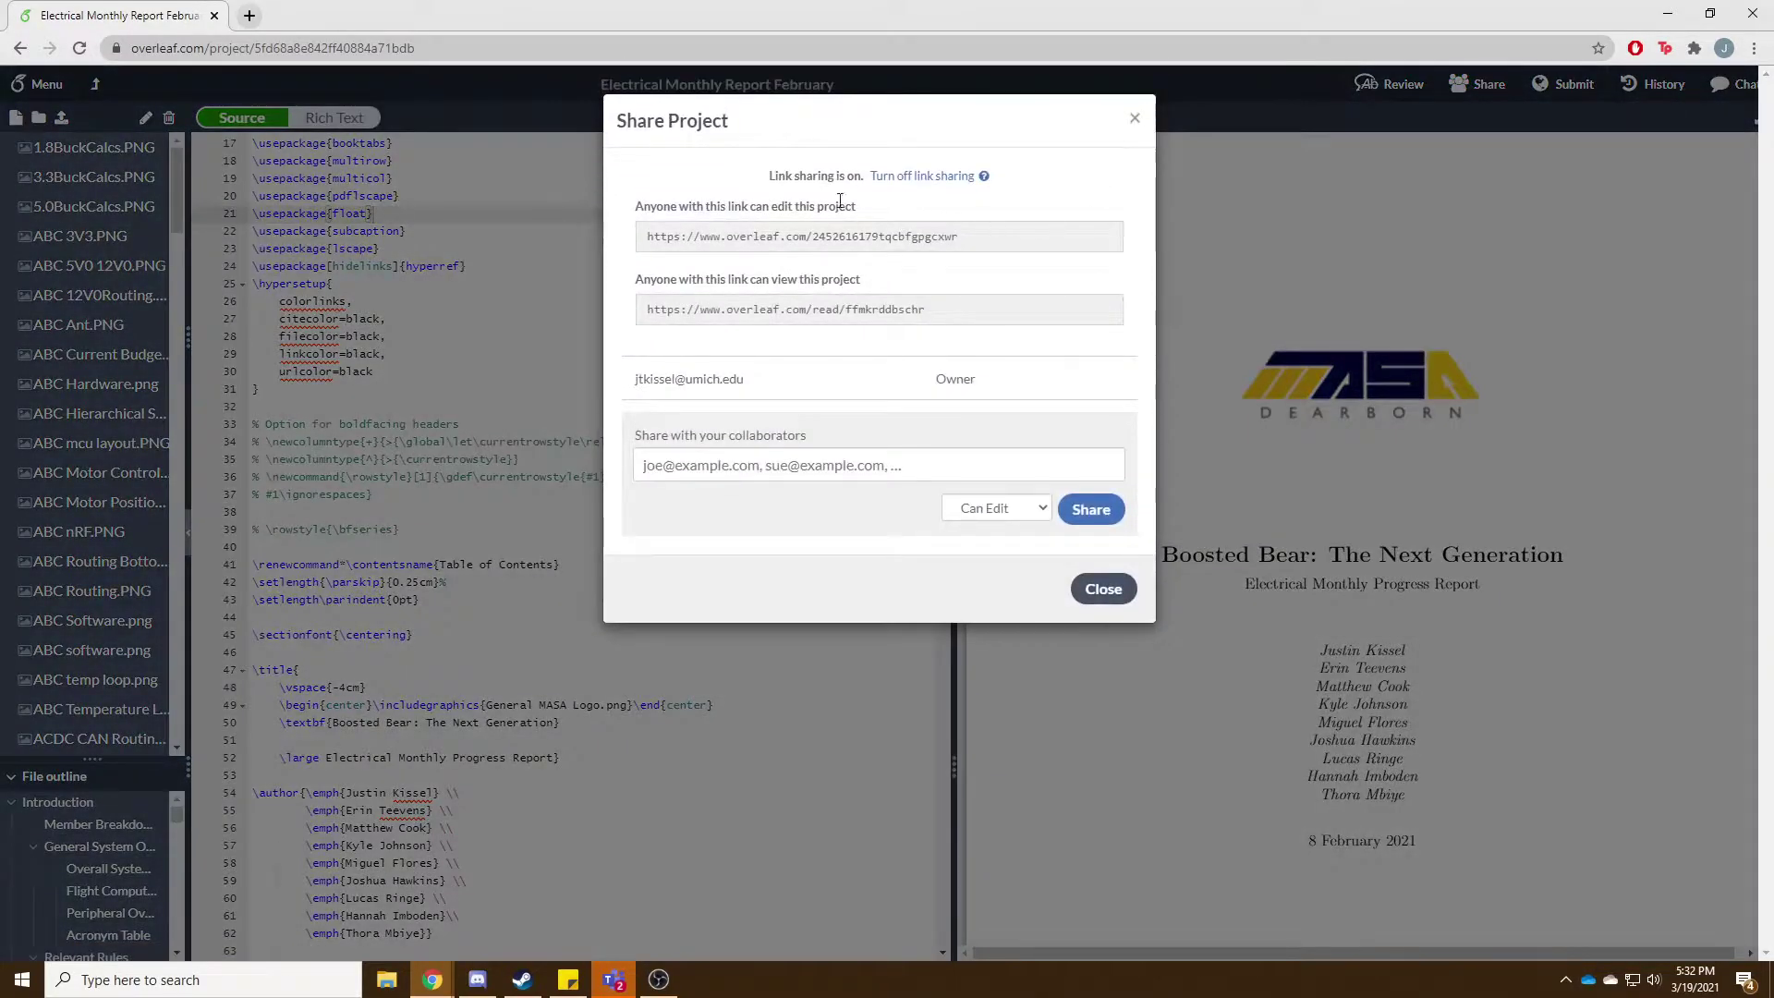
mouse_move(635, 207)
left_mouse_down()
mouse_move(865, 214)
mouse_move(638, 206)
left_mouse_up()
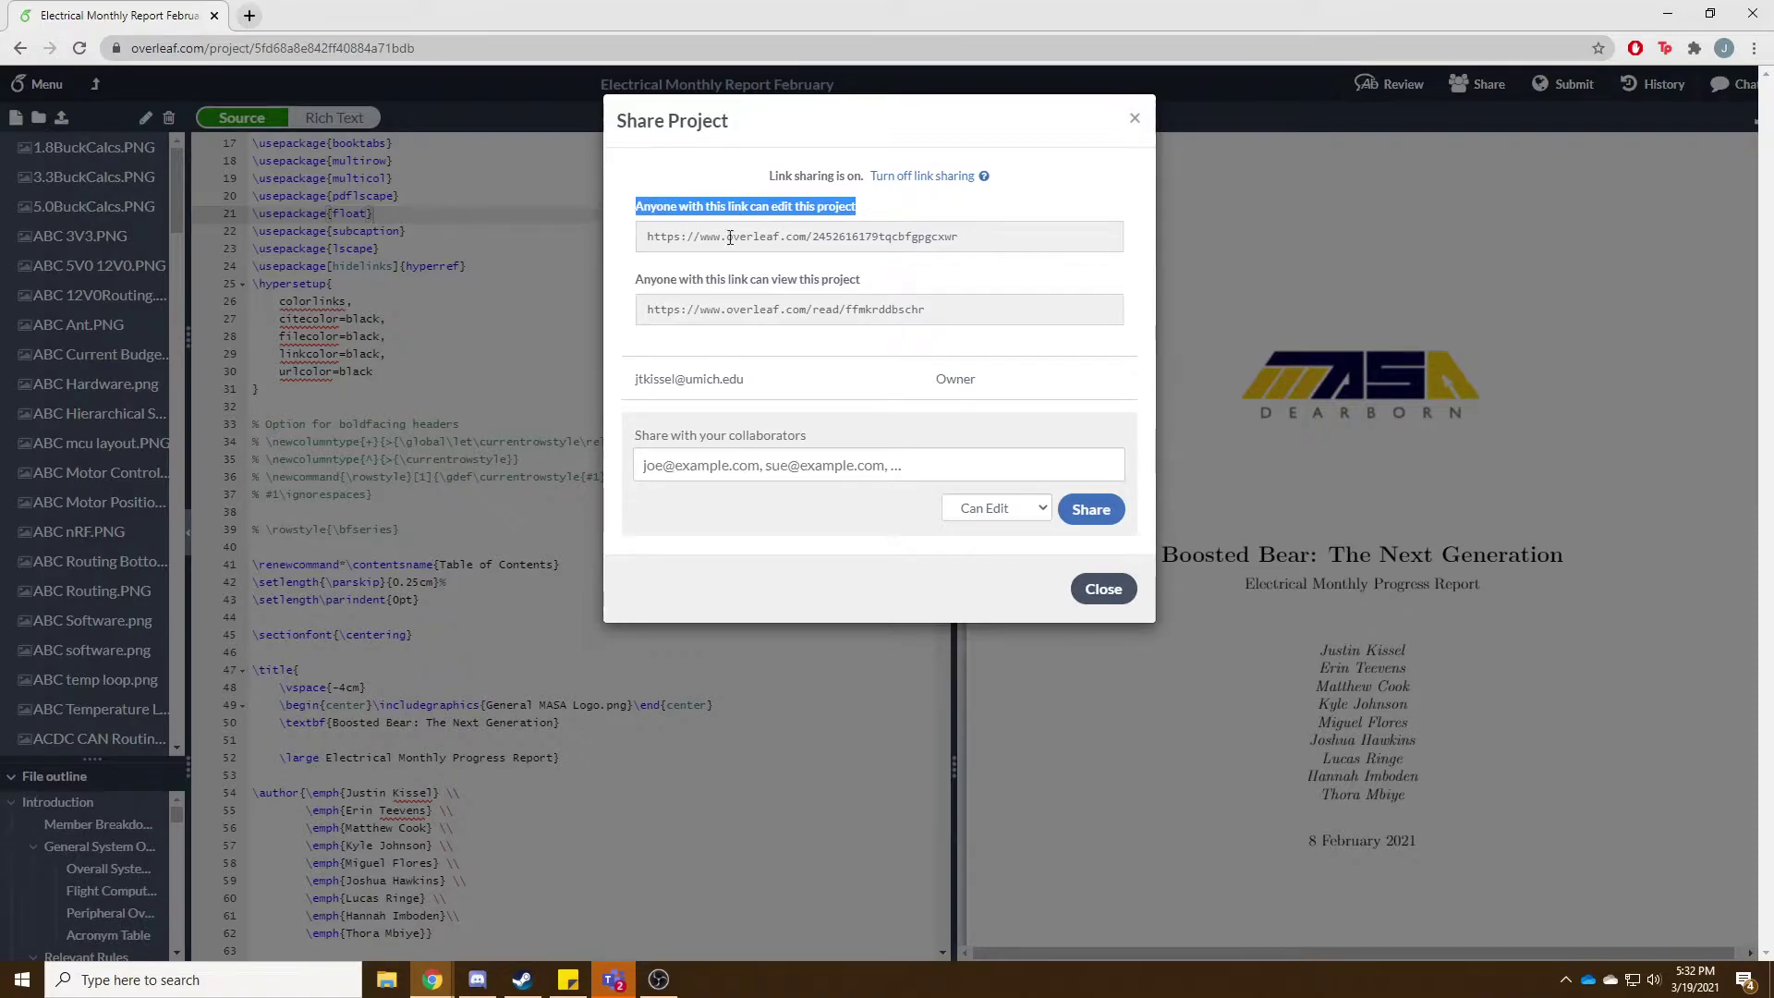
left_click(870, 221)
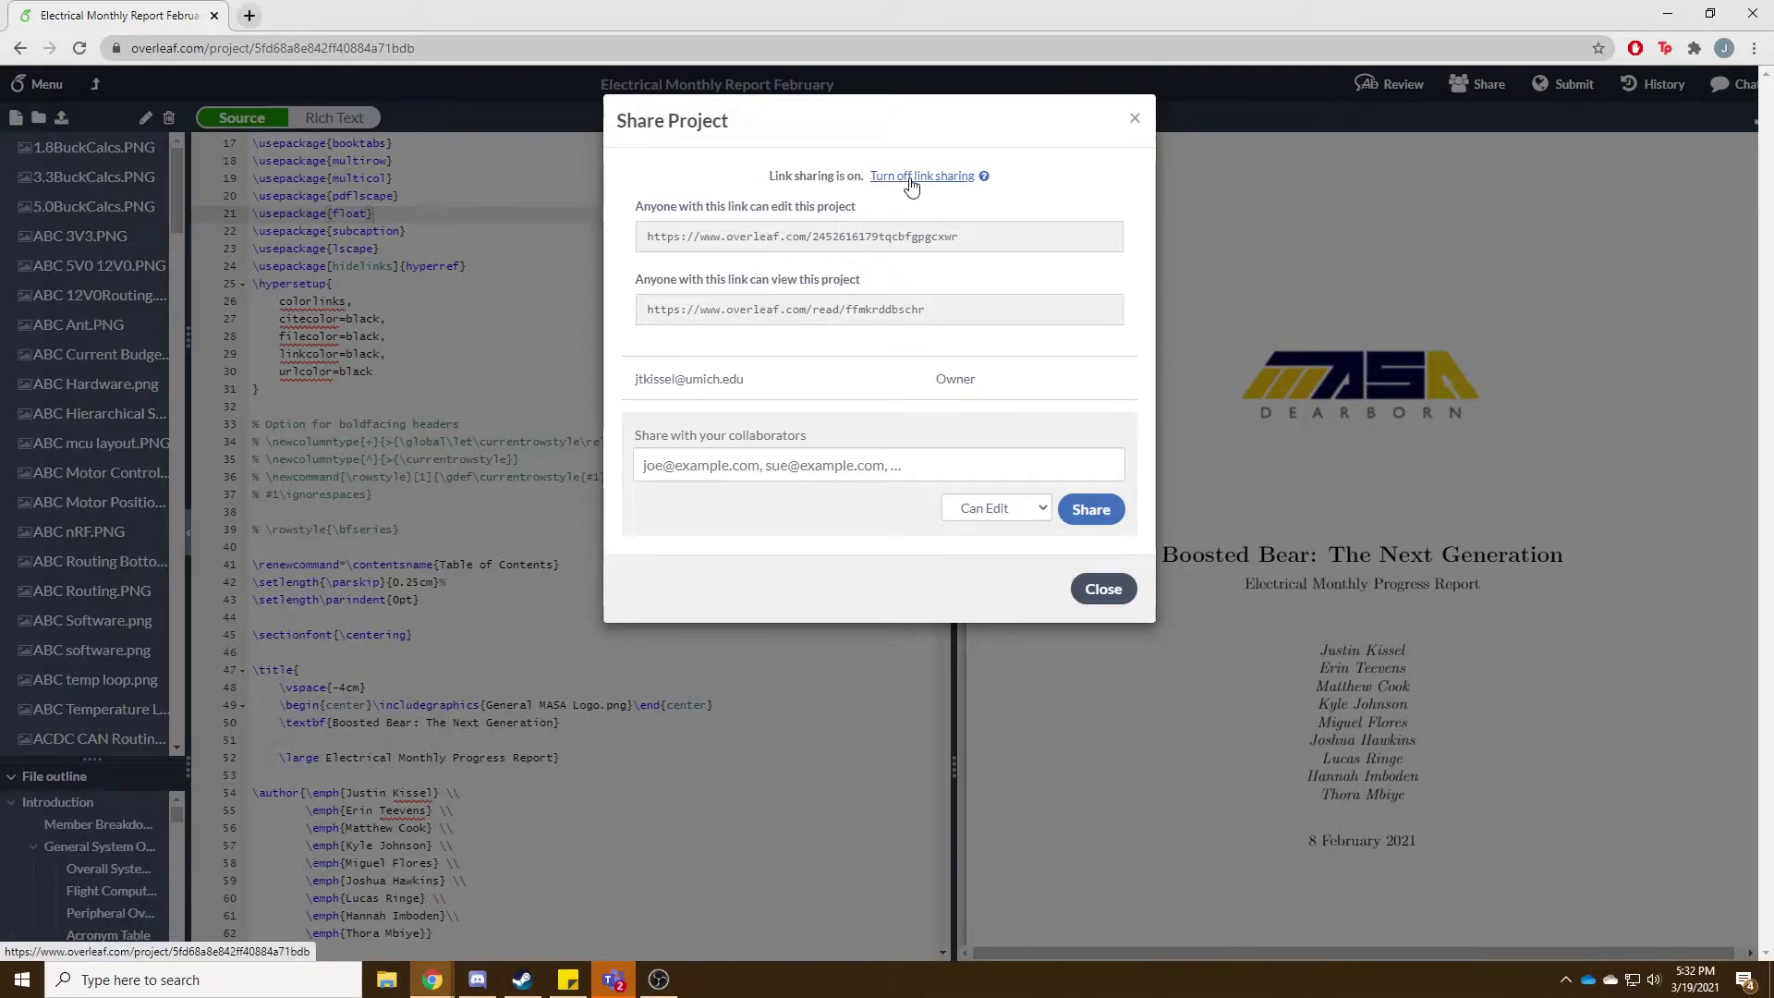
left_click(1101, 589)
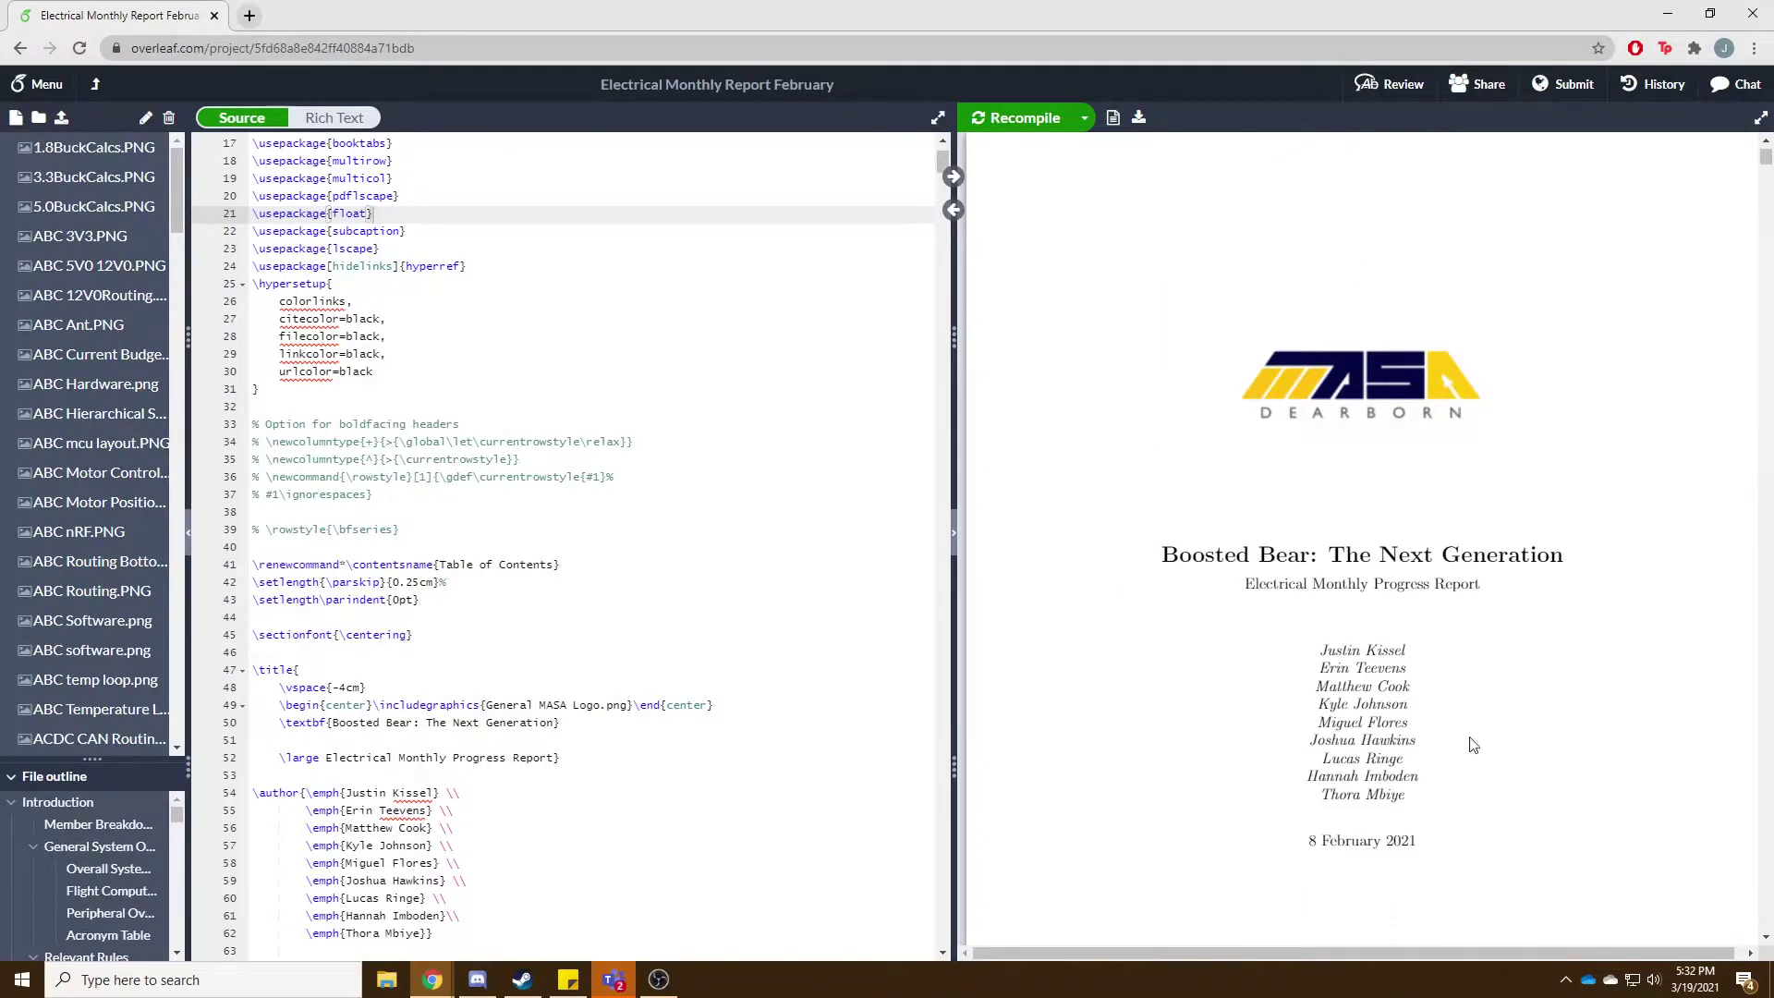
Scroll the PDF and source and adjust the split between source and PDF preview.
scroll(1199, 310, "down", 5)
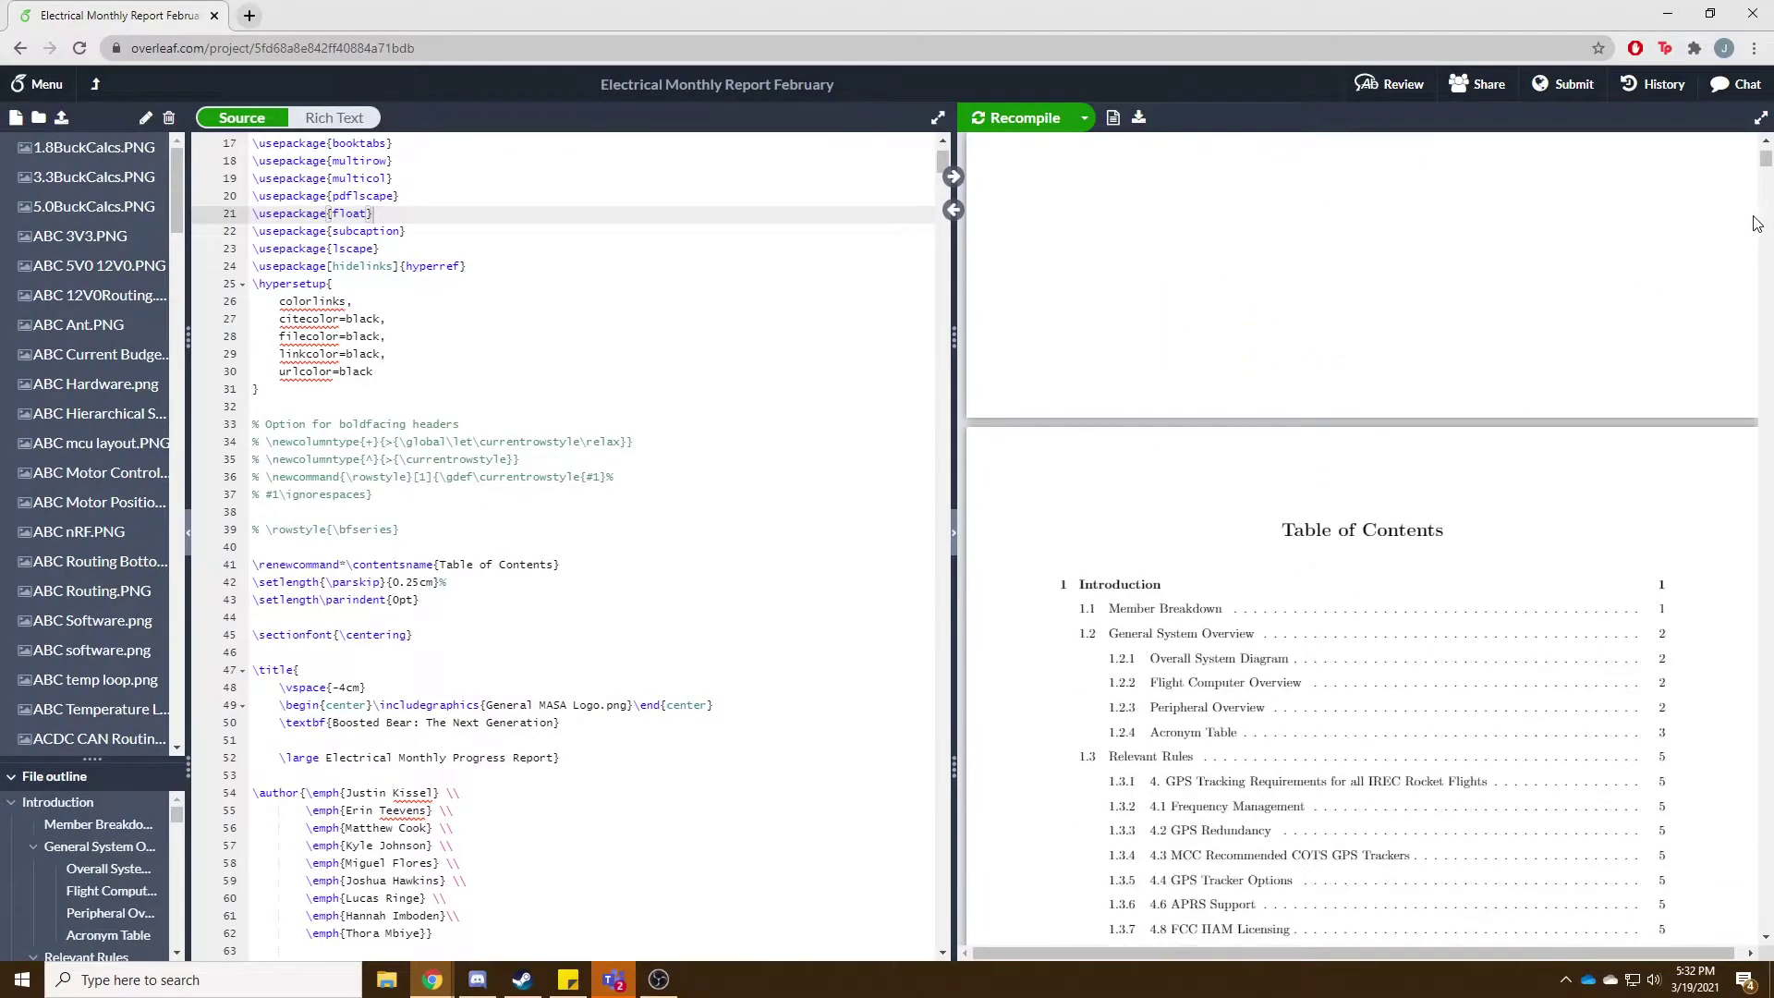
mouse_move(1765, 165)
left_mouse_down()
mouse_move(1765, 354)
mouse_move(1767, 139)
left_mouse_up()
mouse_move(953, 338)
left_mouse_down()
mouse_move(1091, 347)
mouse_move(952, 343)
left_mouse_up()
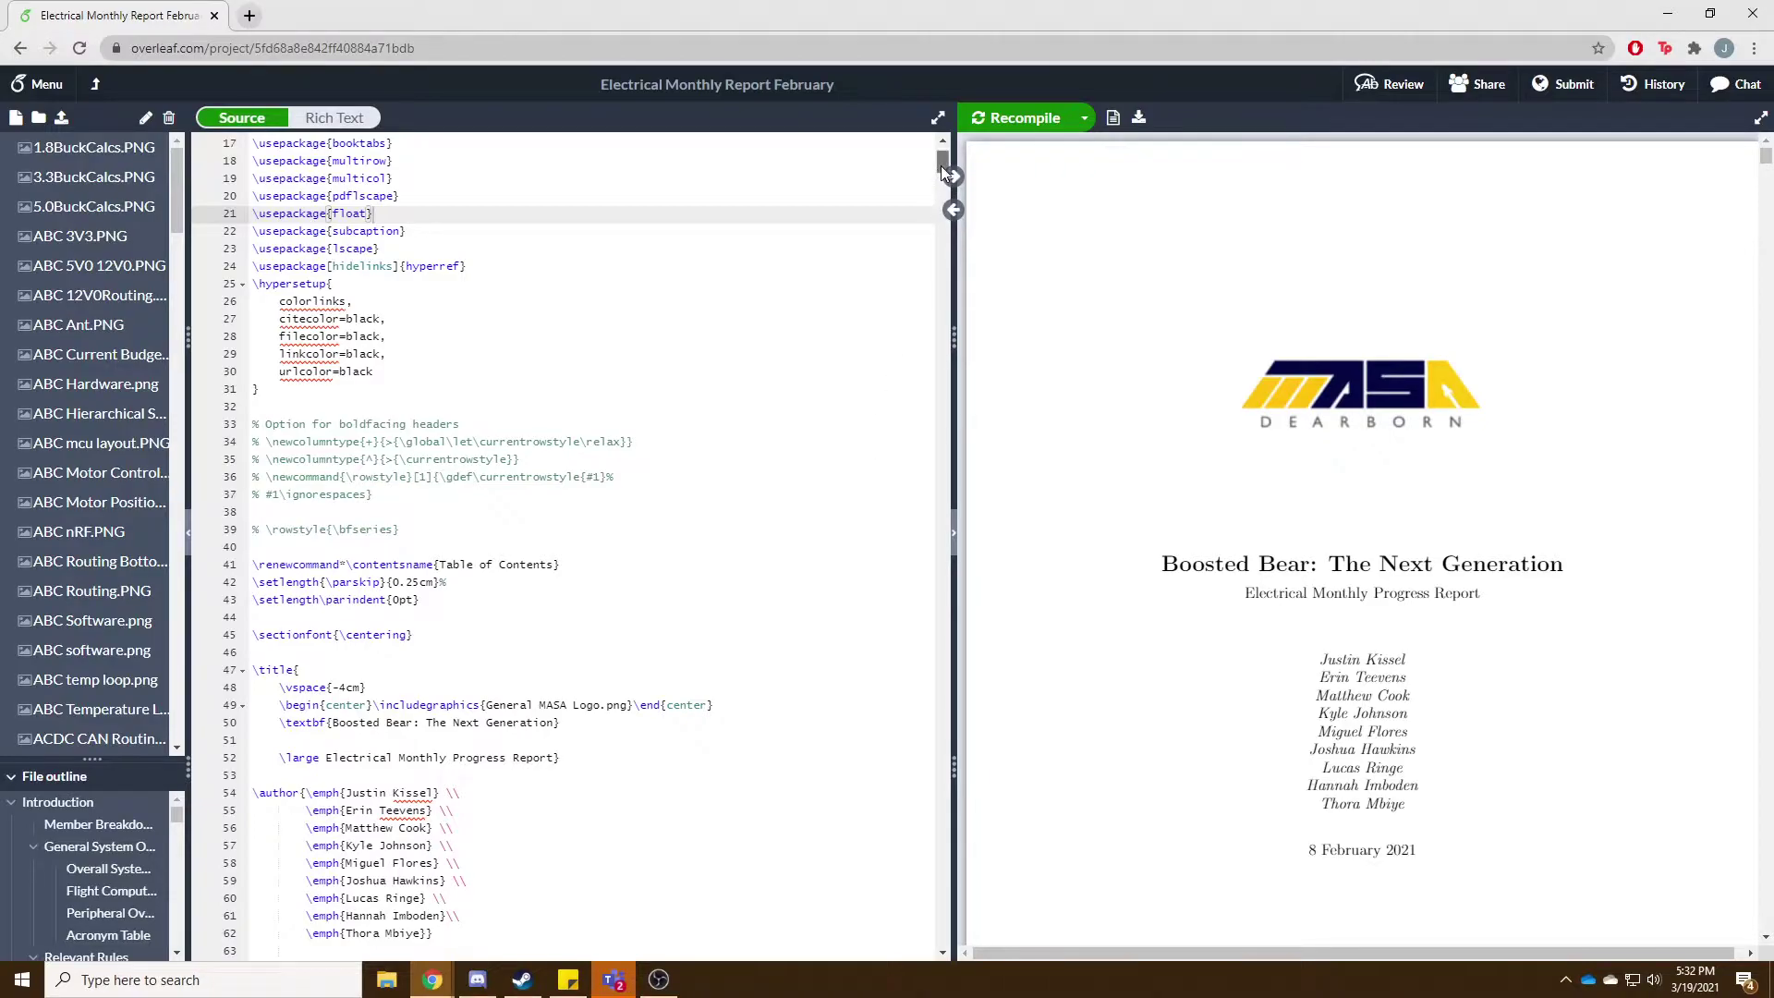
scroll(855, 187, "up", 3)
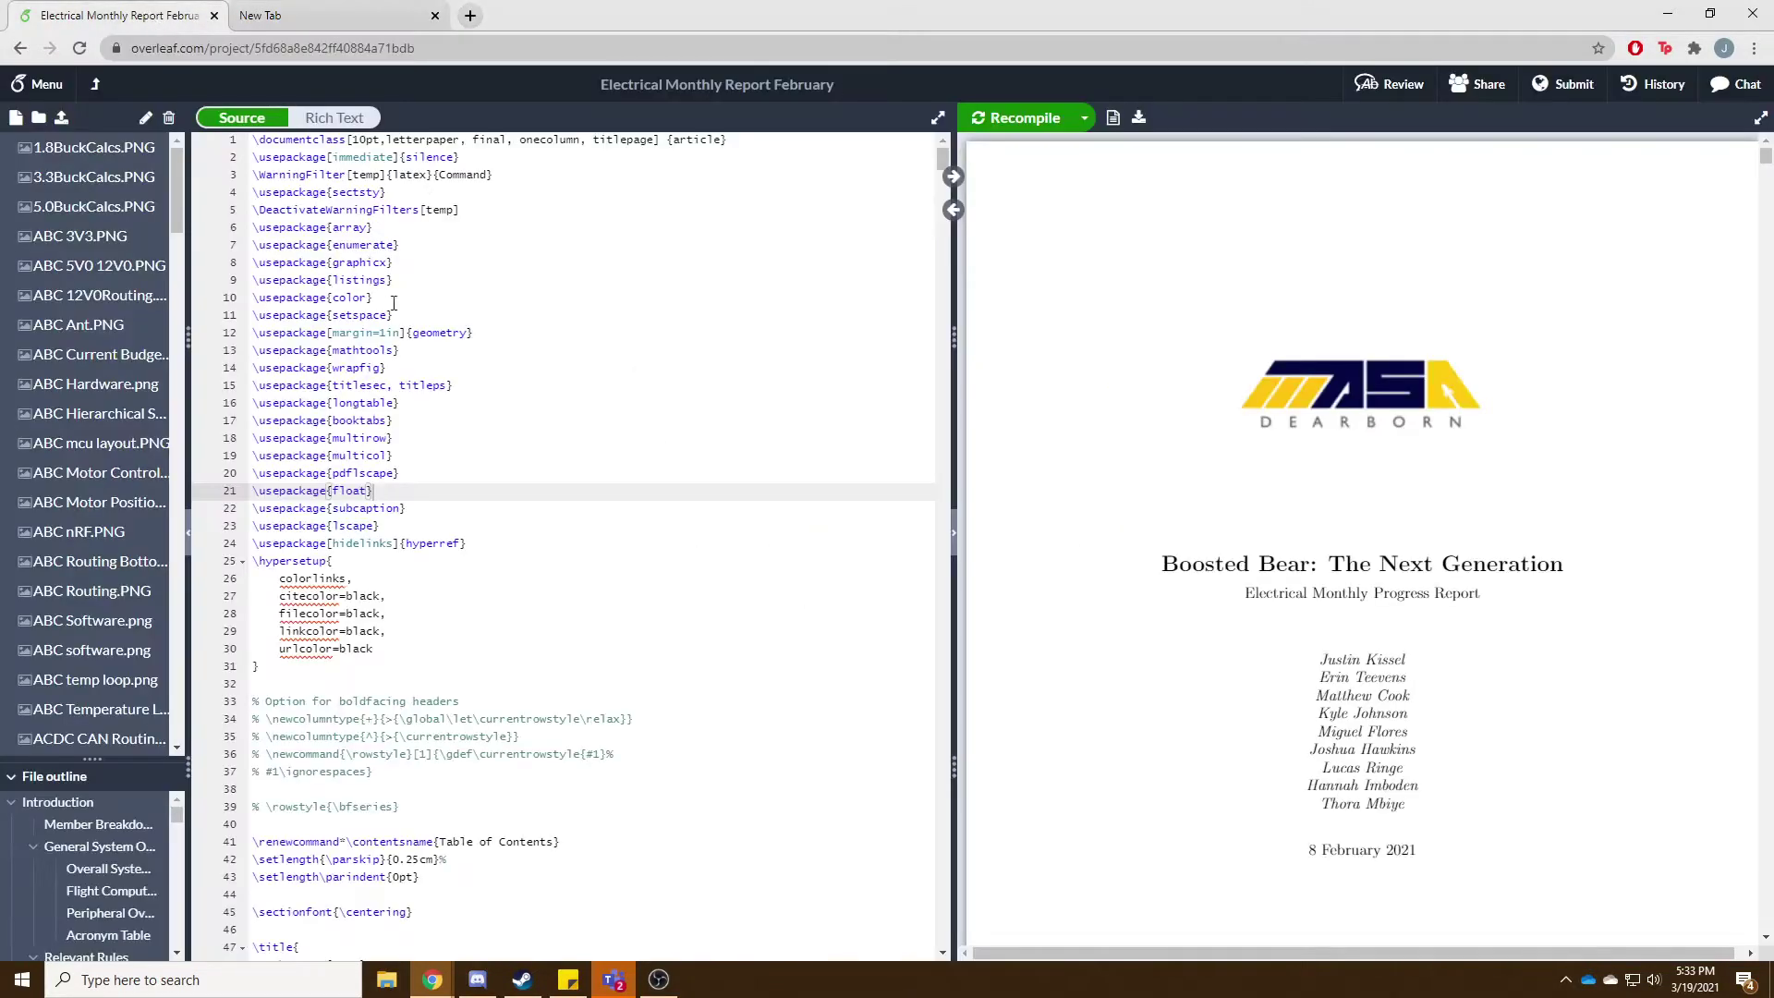
scroll(457, 614, "down", 12)
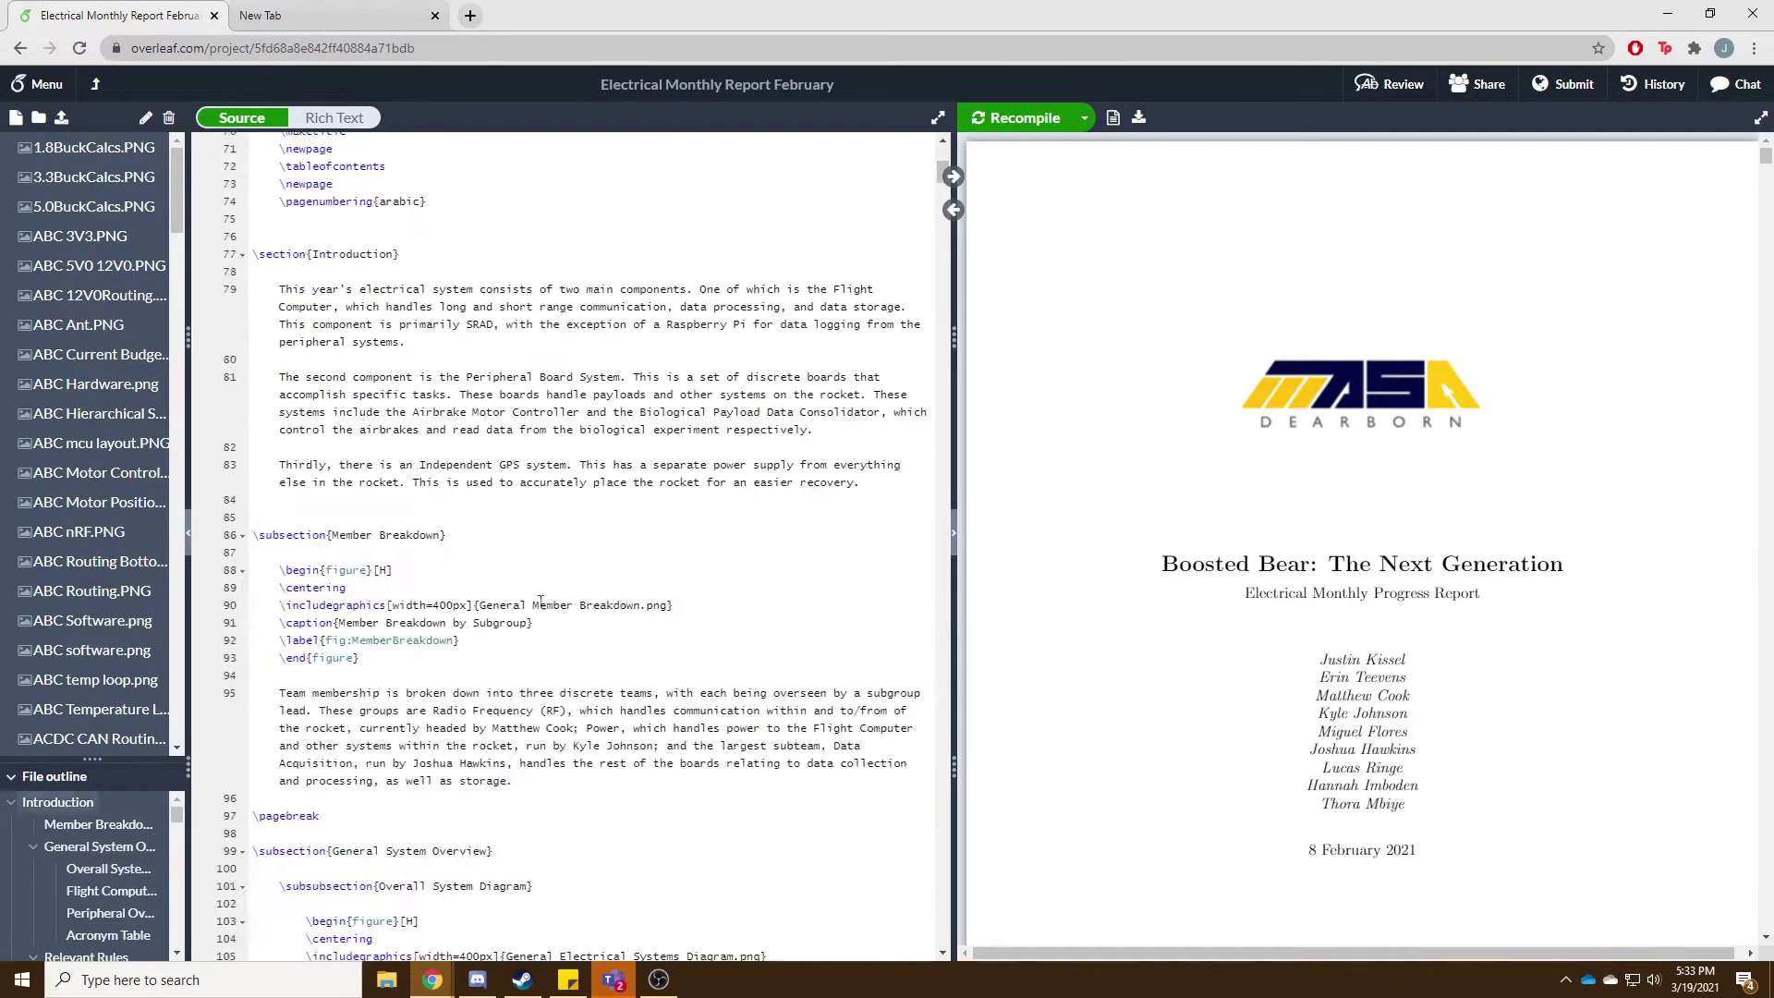
scroll(545, 737, "up", 10)
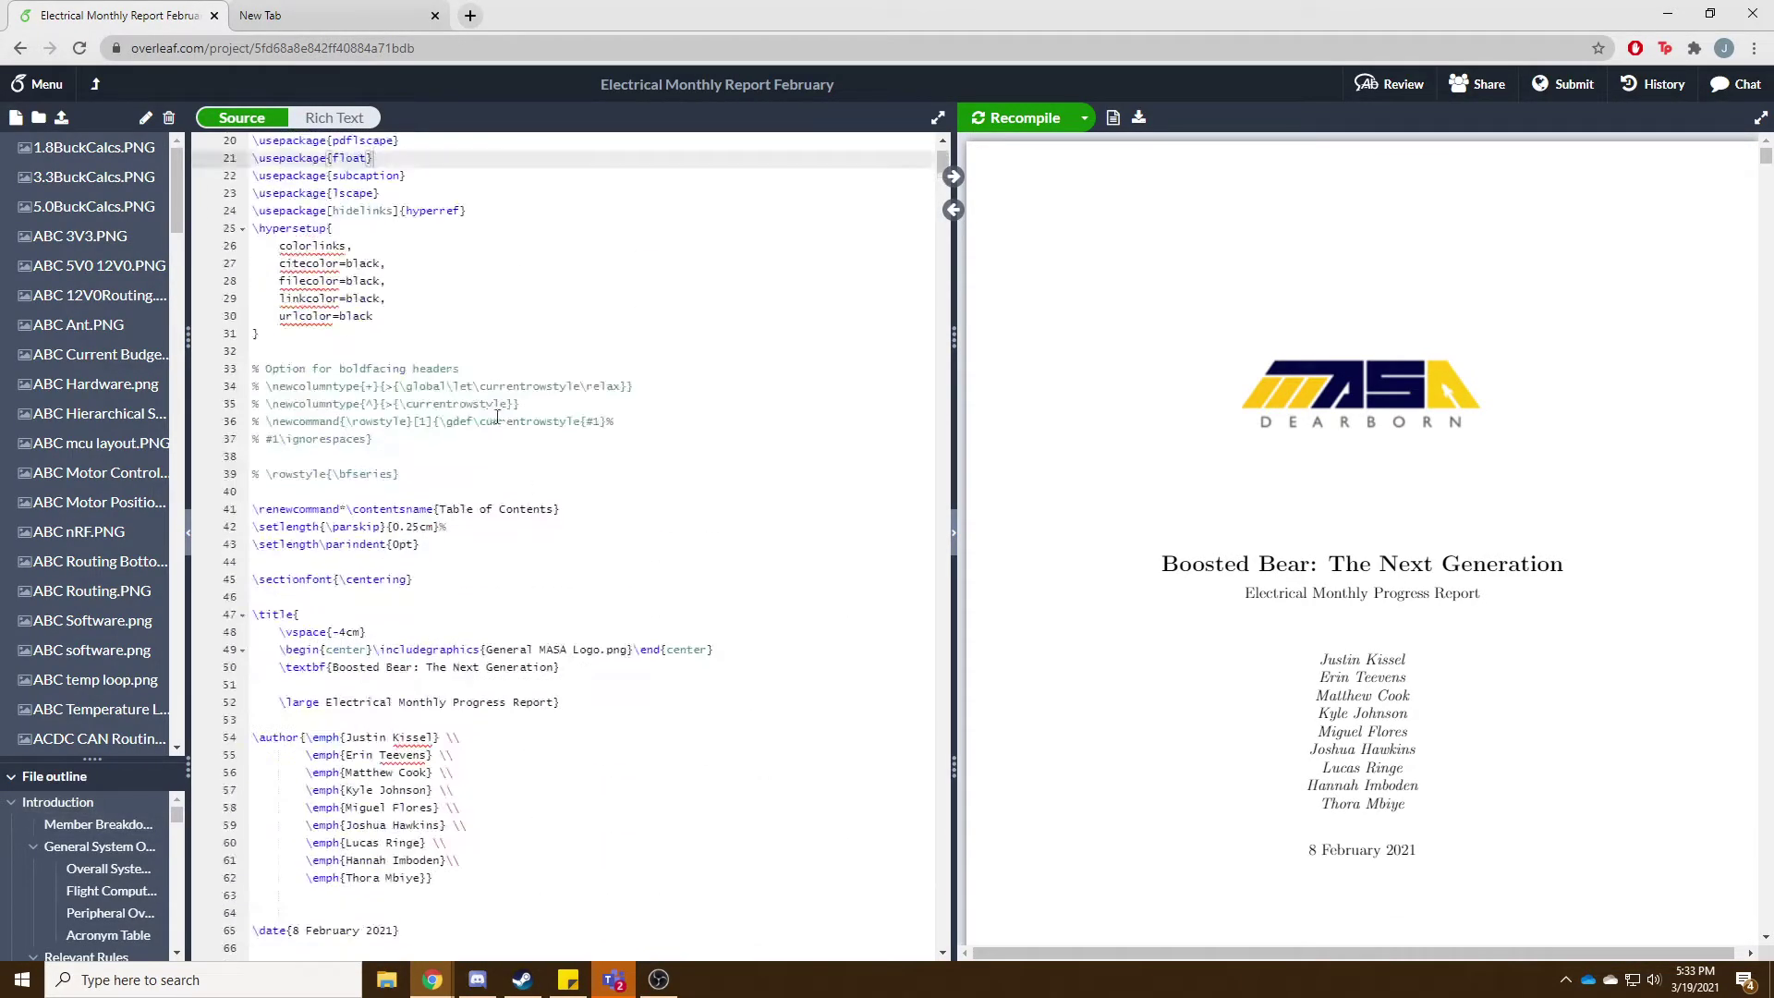
Search the web for 'latexs cheat sheet' in the new tab.
left_click(327, 15)
type("late")
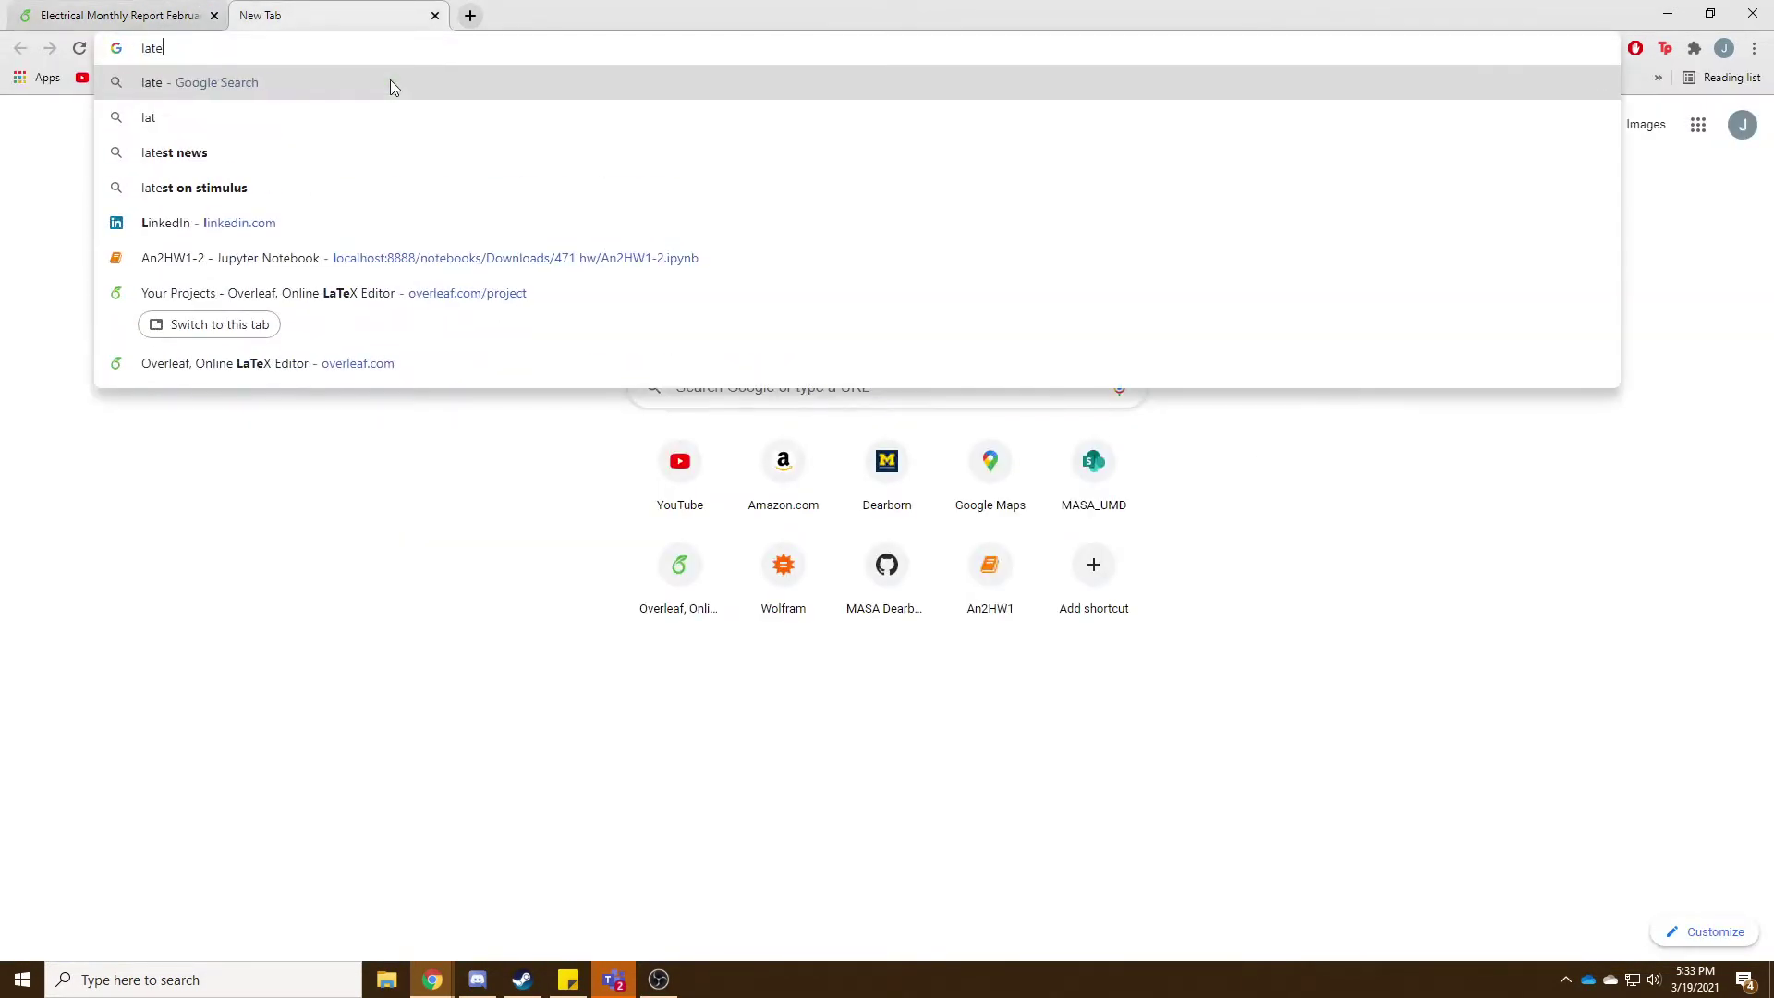
type("xs cheat sheet")
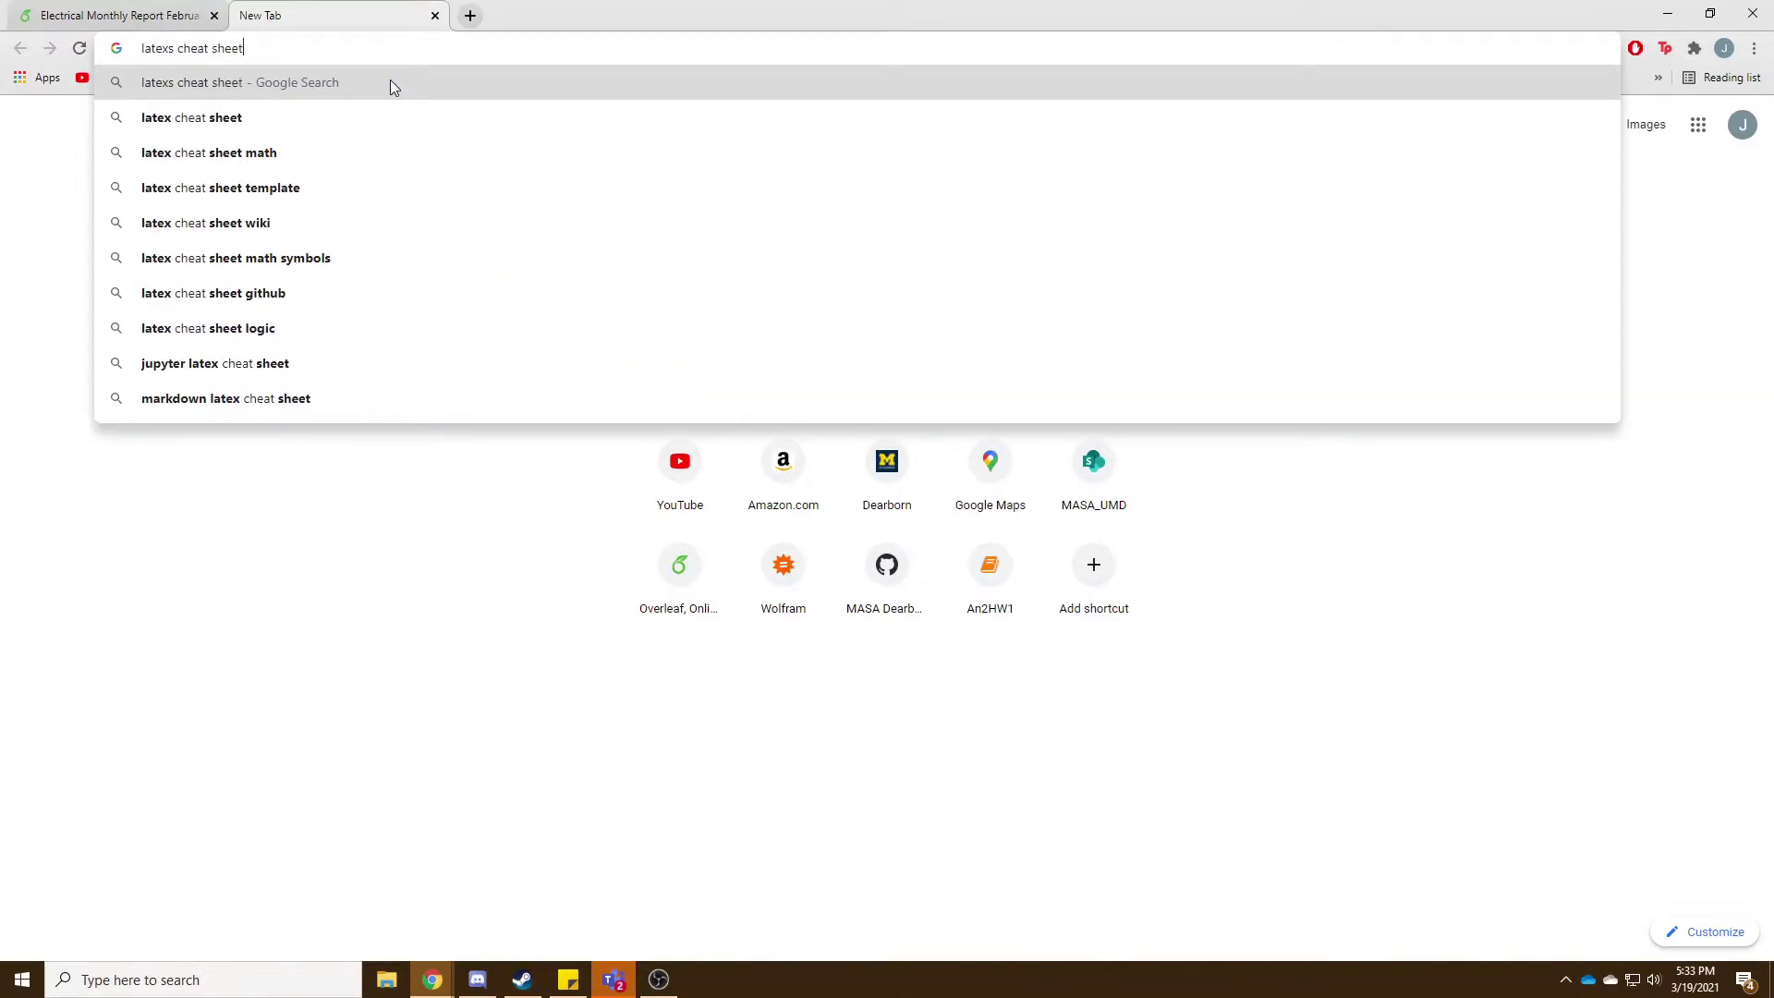
key("Return")
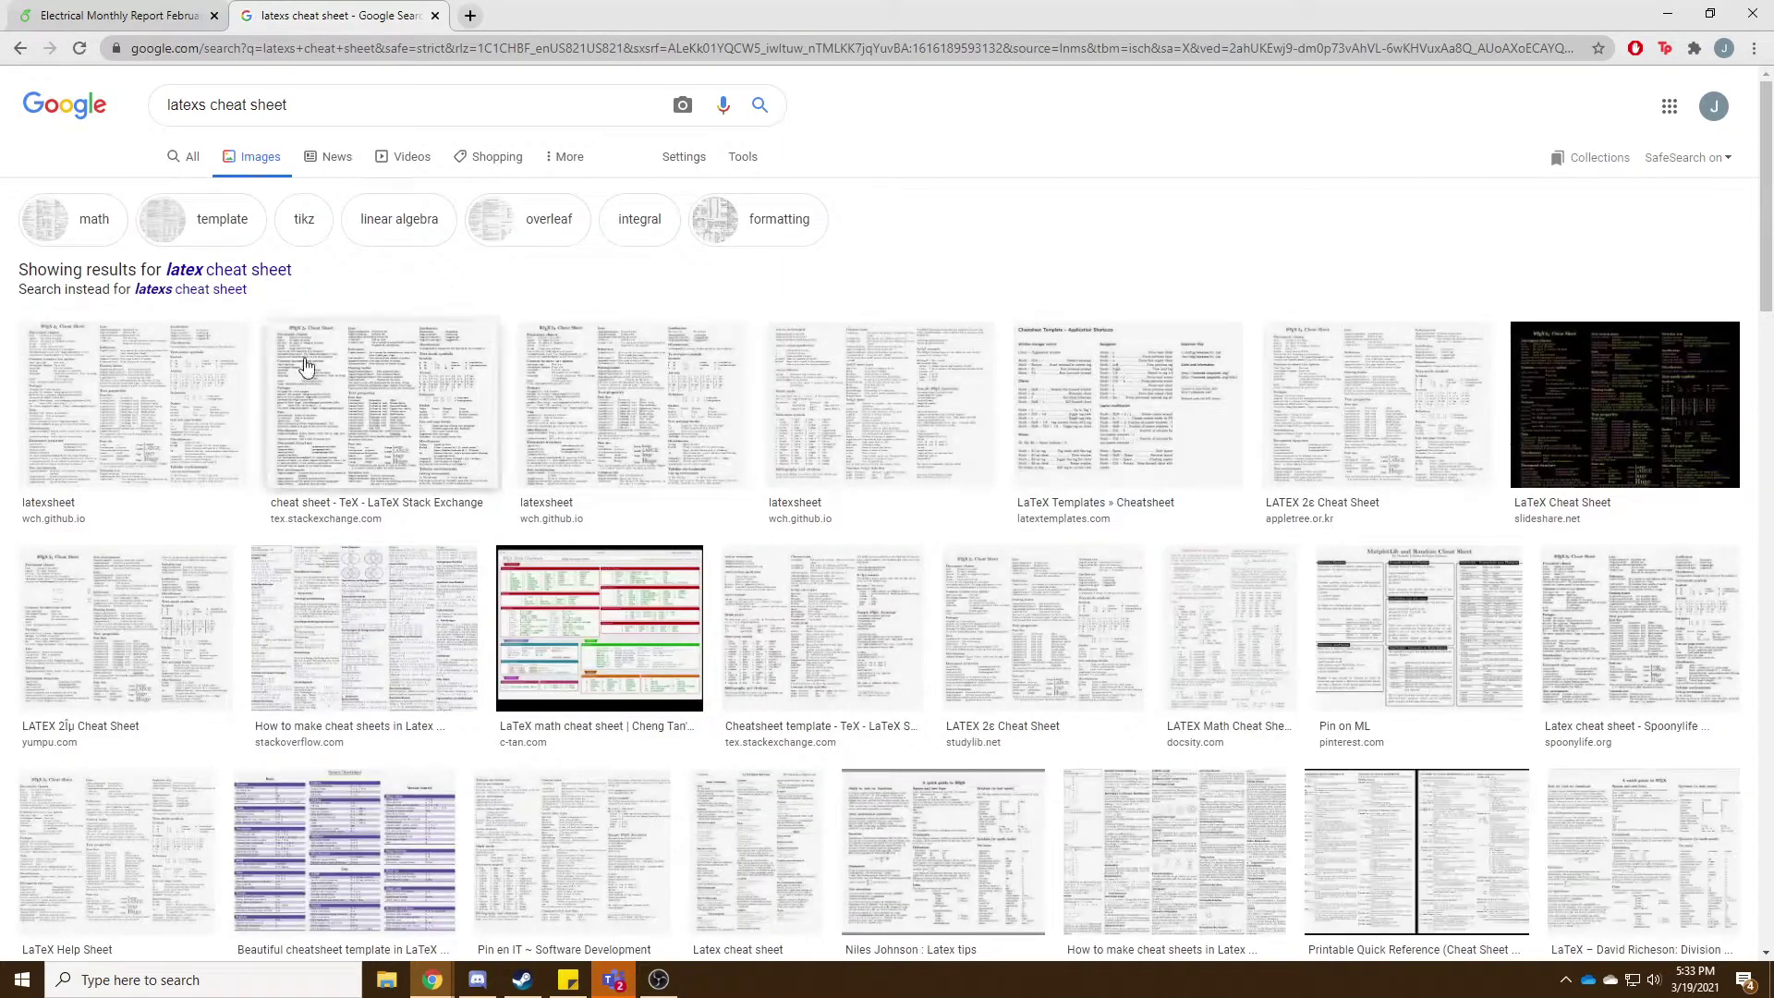
Preview cheat sheet image results and open the Stack Exchange template's source page in a new tab.
left_click(227, 407)
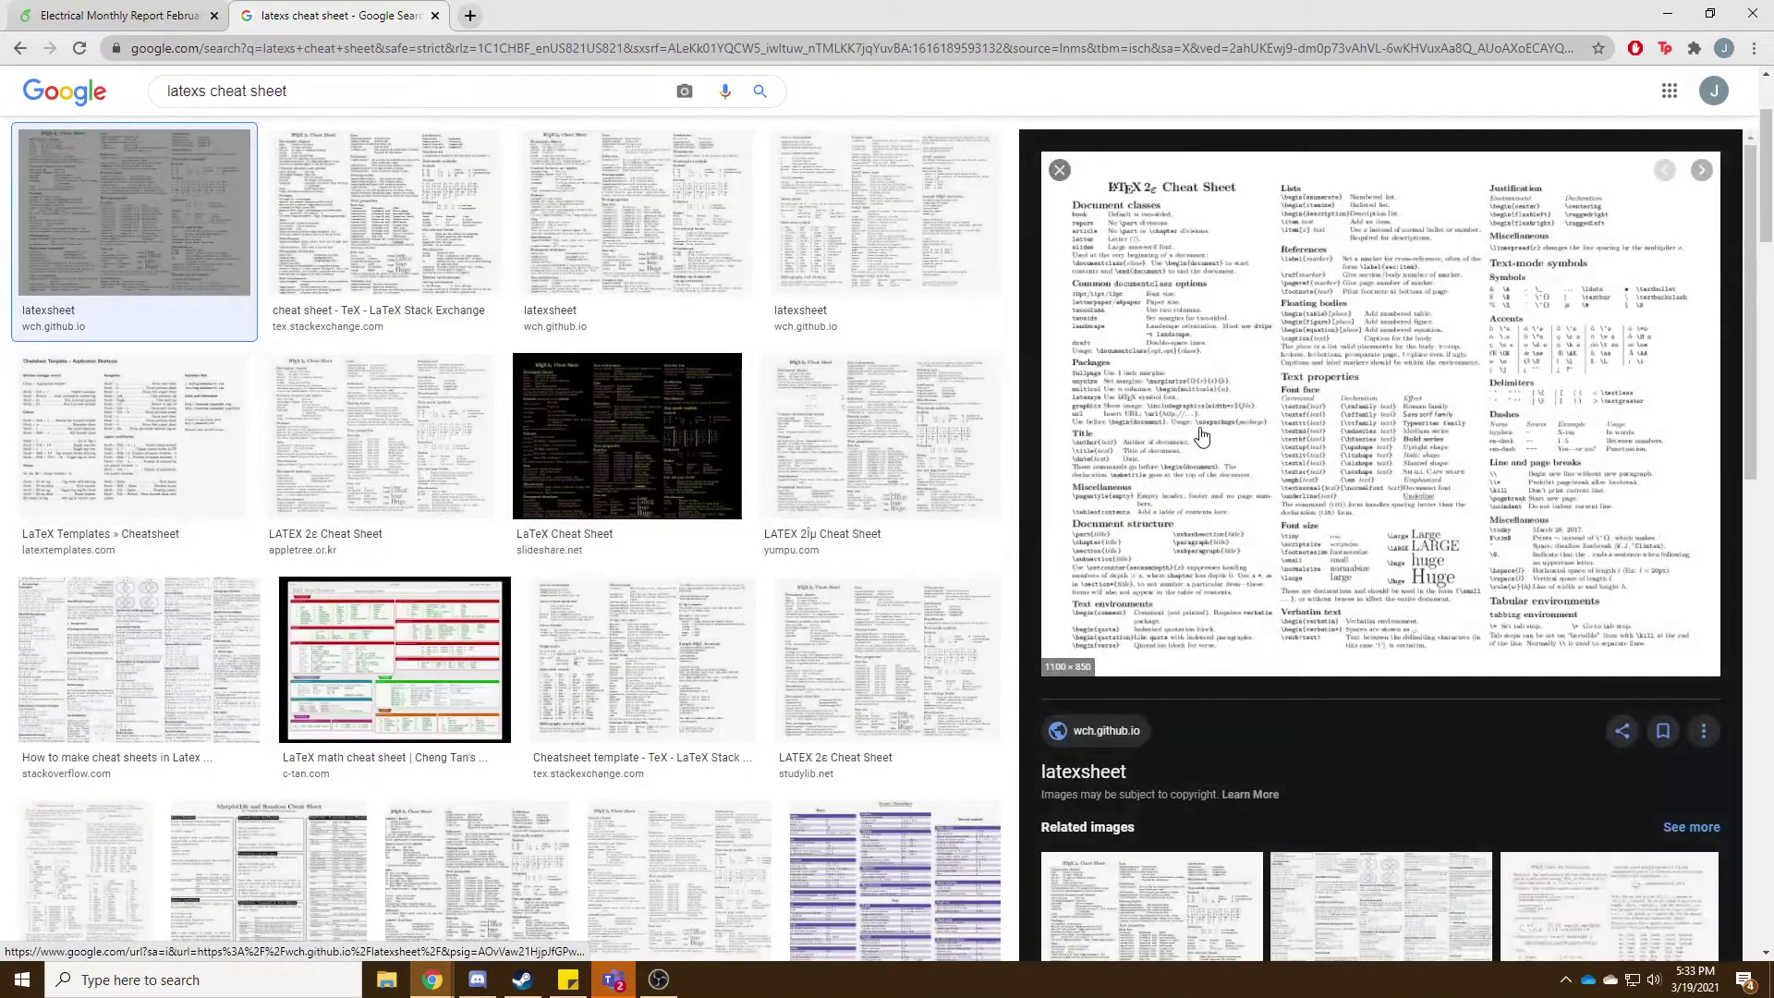
left_click(413, 231)
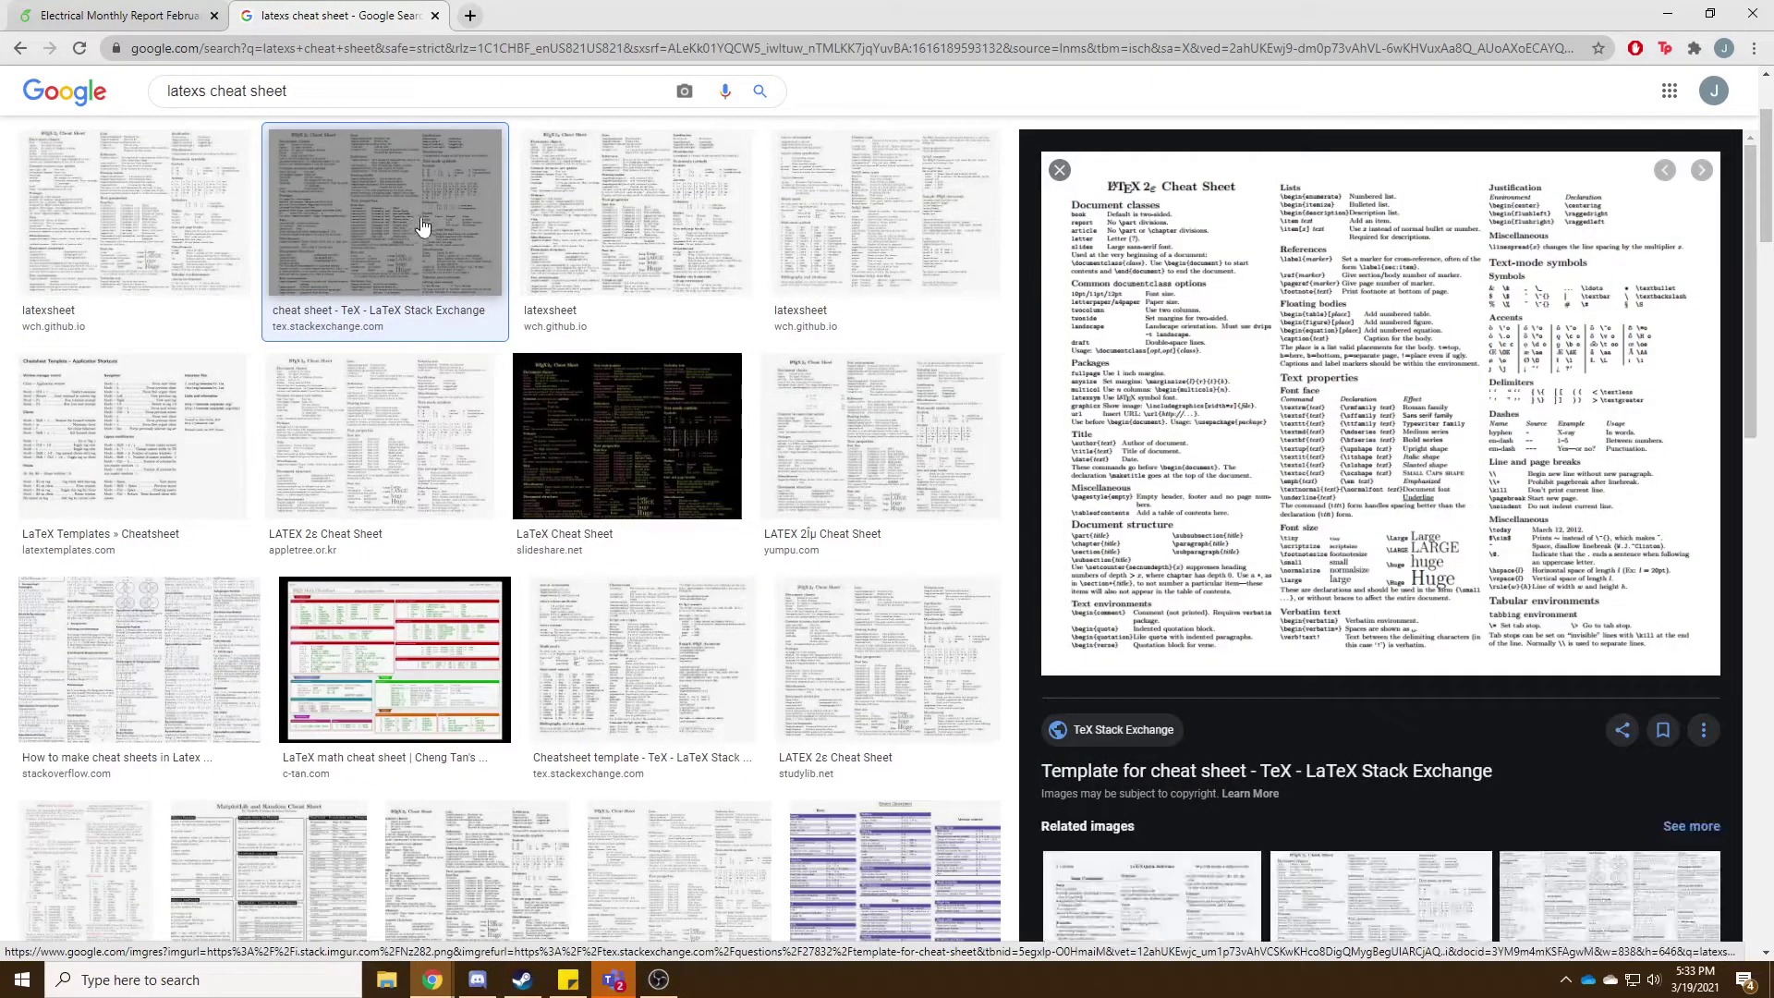
left_click(586, 224)
key("Left")
right_click(1442, 366)
left_click(1488, 380)
View the Stack Exchange cheat sheet image full-size in its own tab, then close both extra tabs.
left_click(554, 16)
scroll(864, 392, "down", 12)
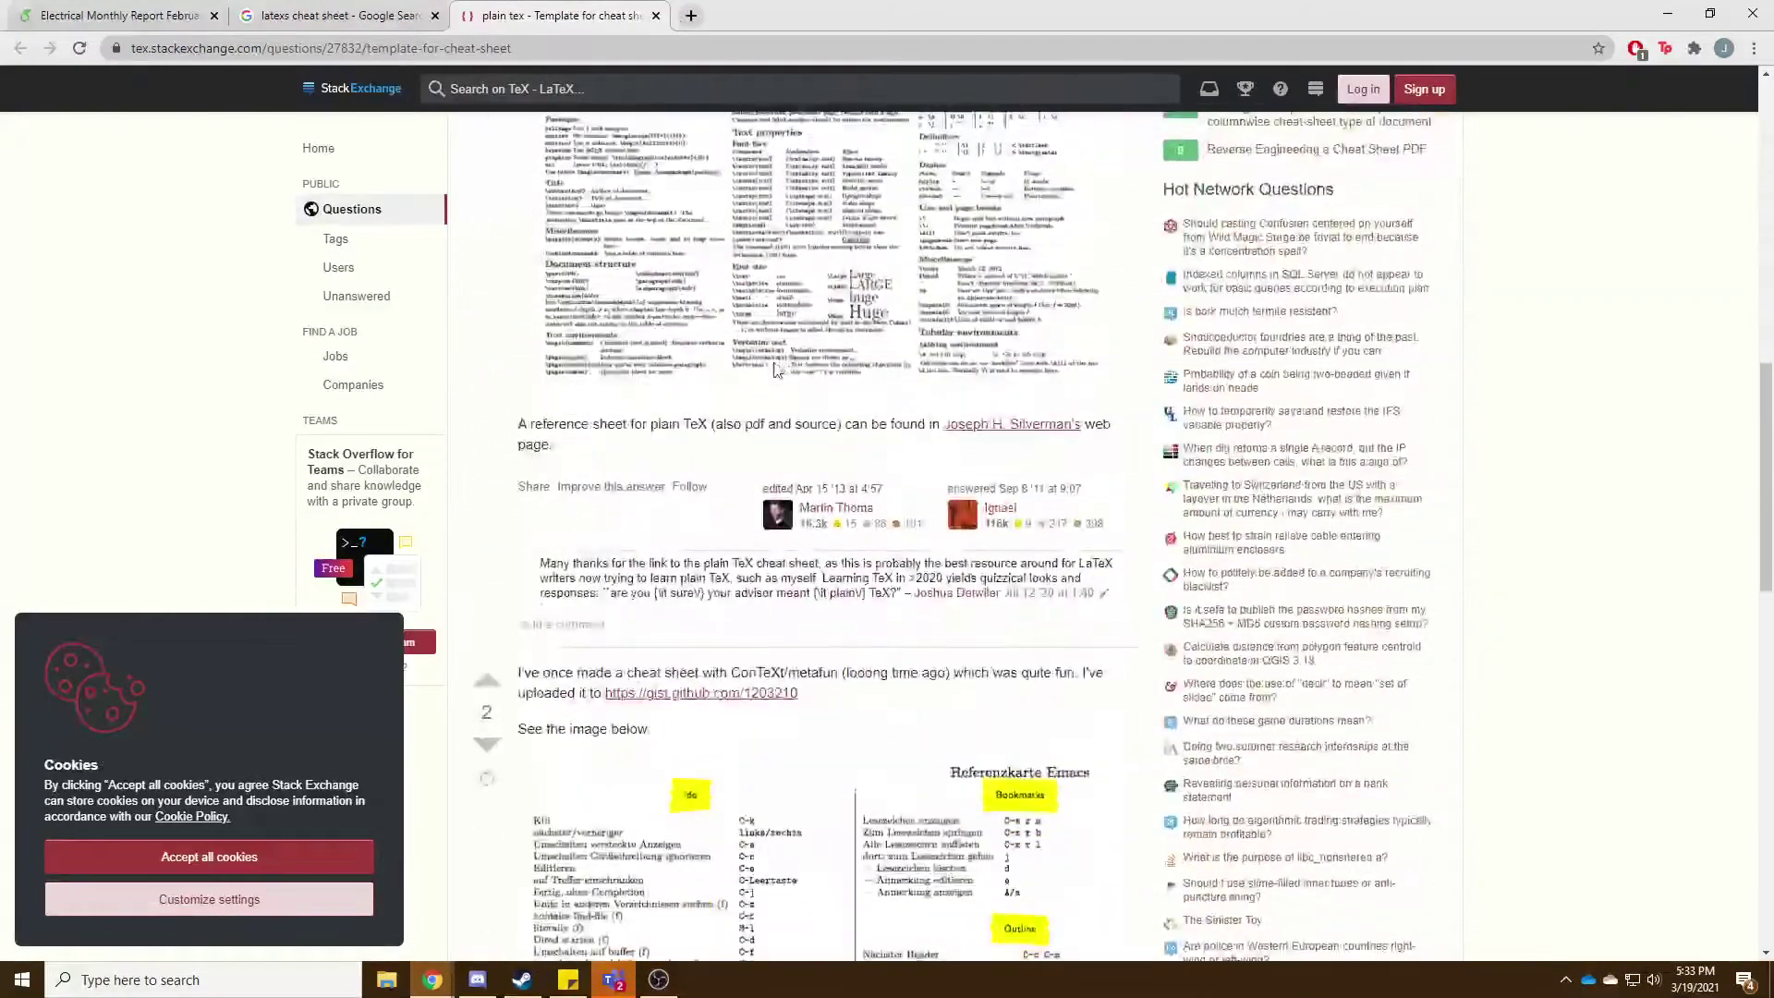
right_click(781, 340)
left_click(851, 370)
right_click(733, 257)
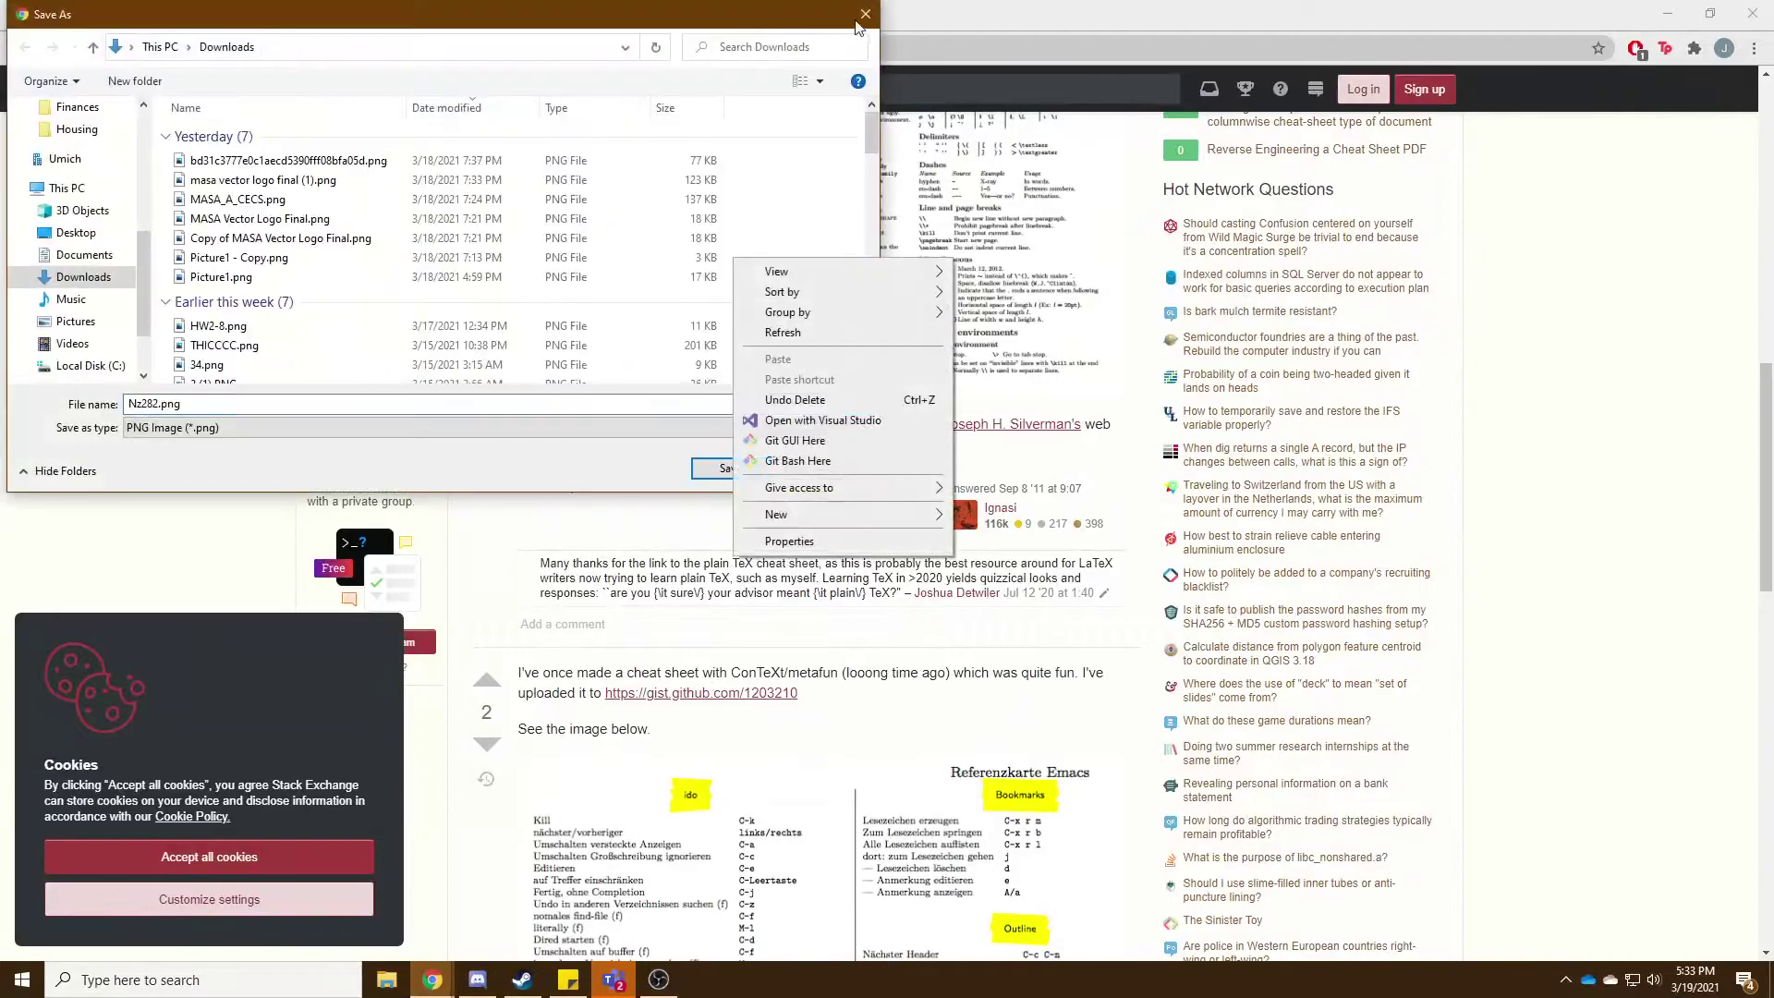
key("Escape")
key("Escape")
right_click(820, 282)
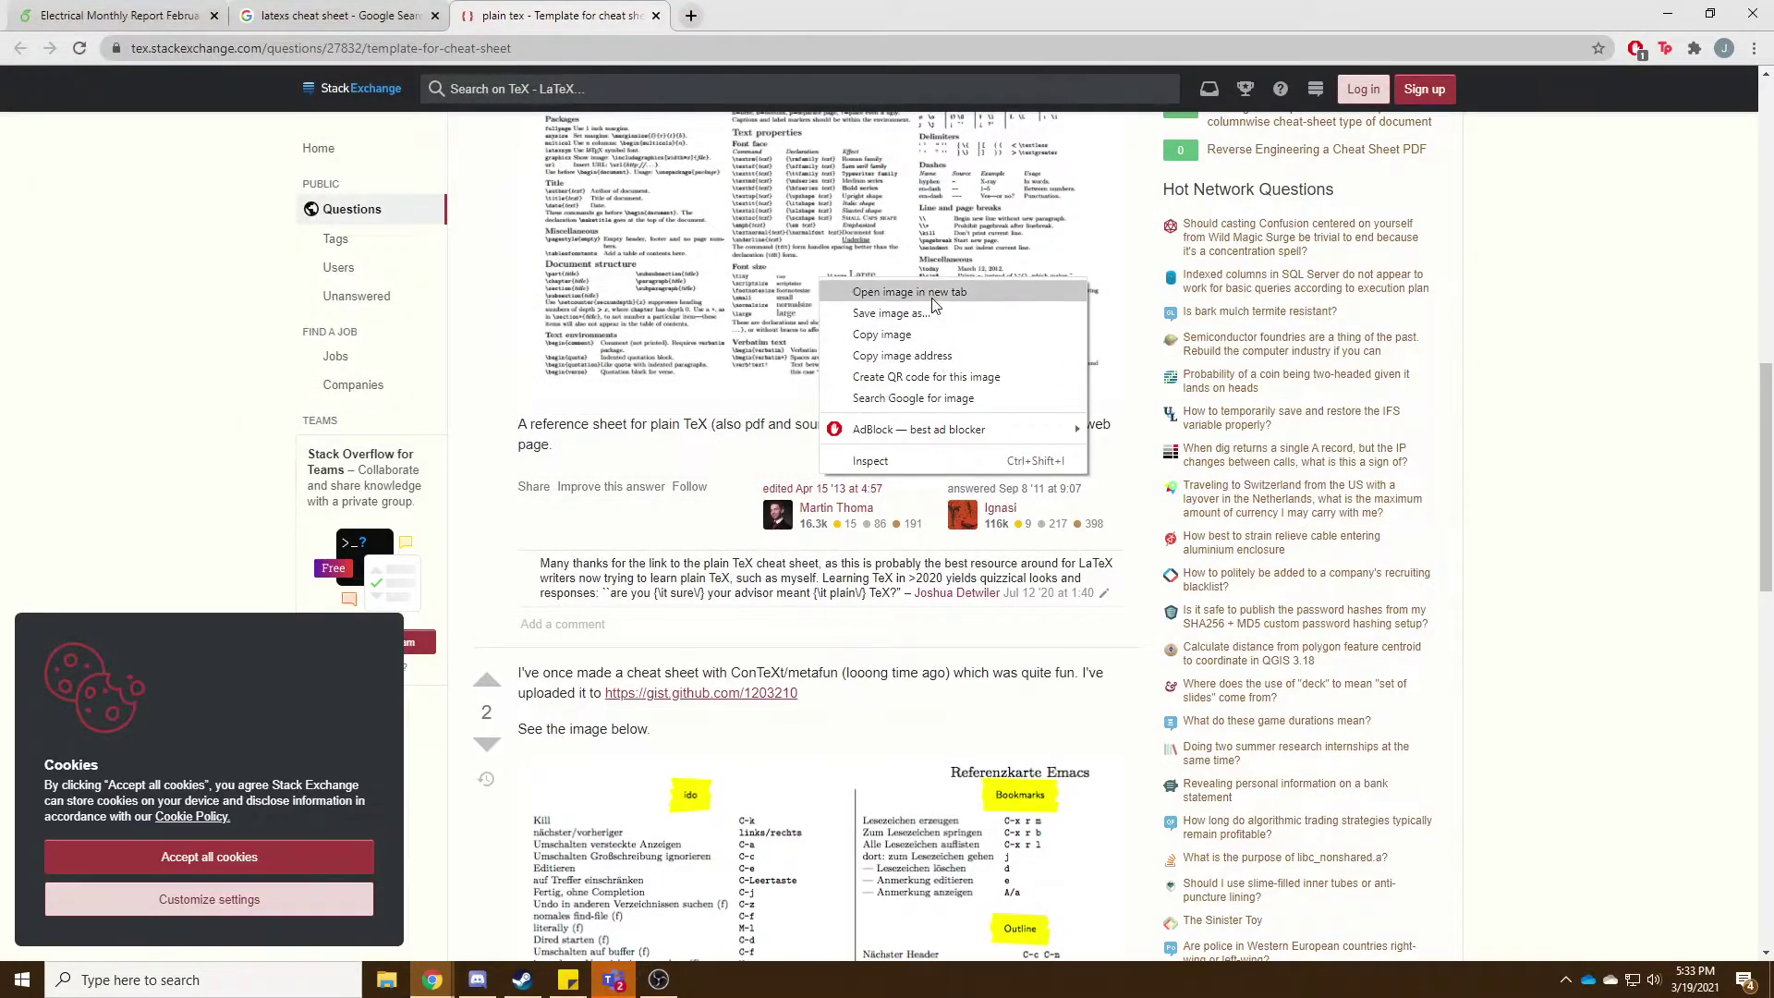
left_click(910, 292)
key("ctrl+Tab")
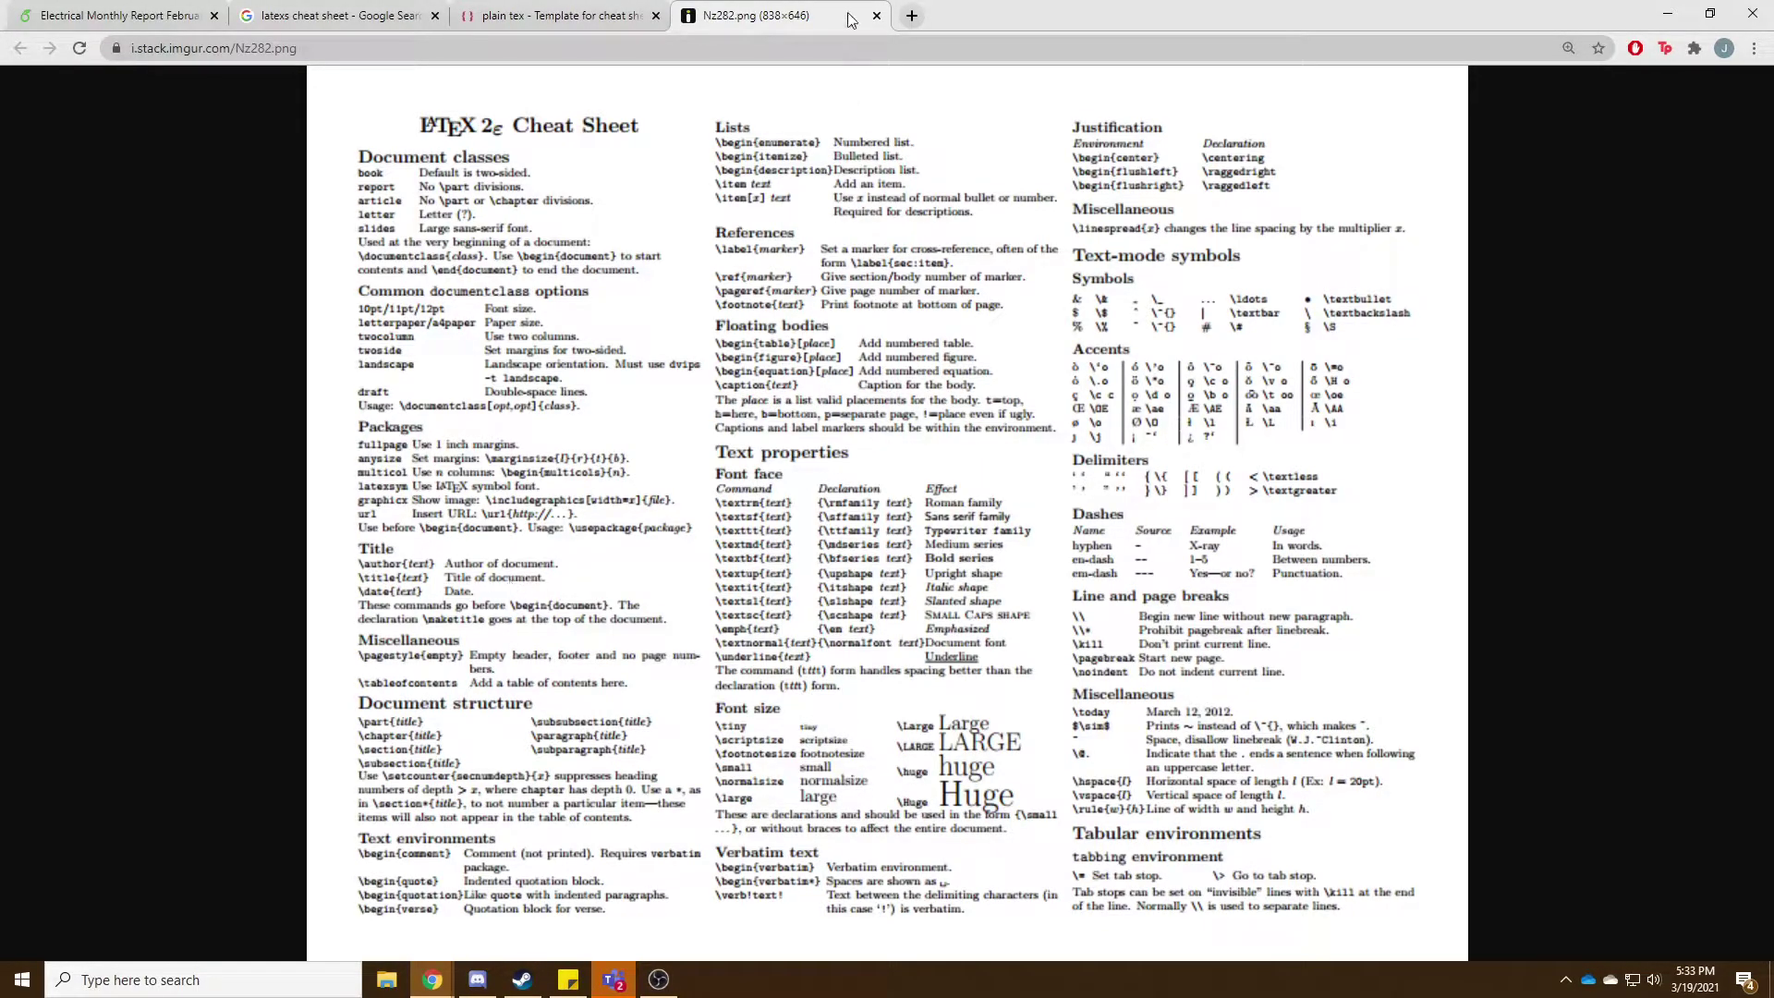
left_click(877, 15)
left_click(657, 17)
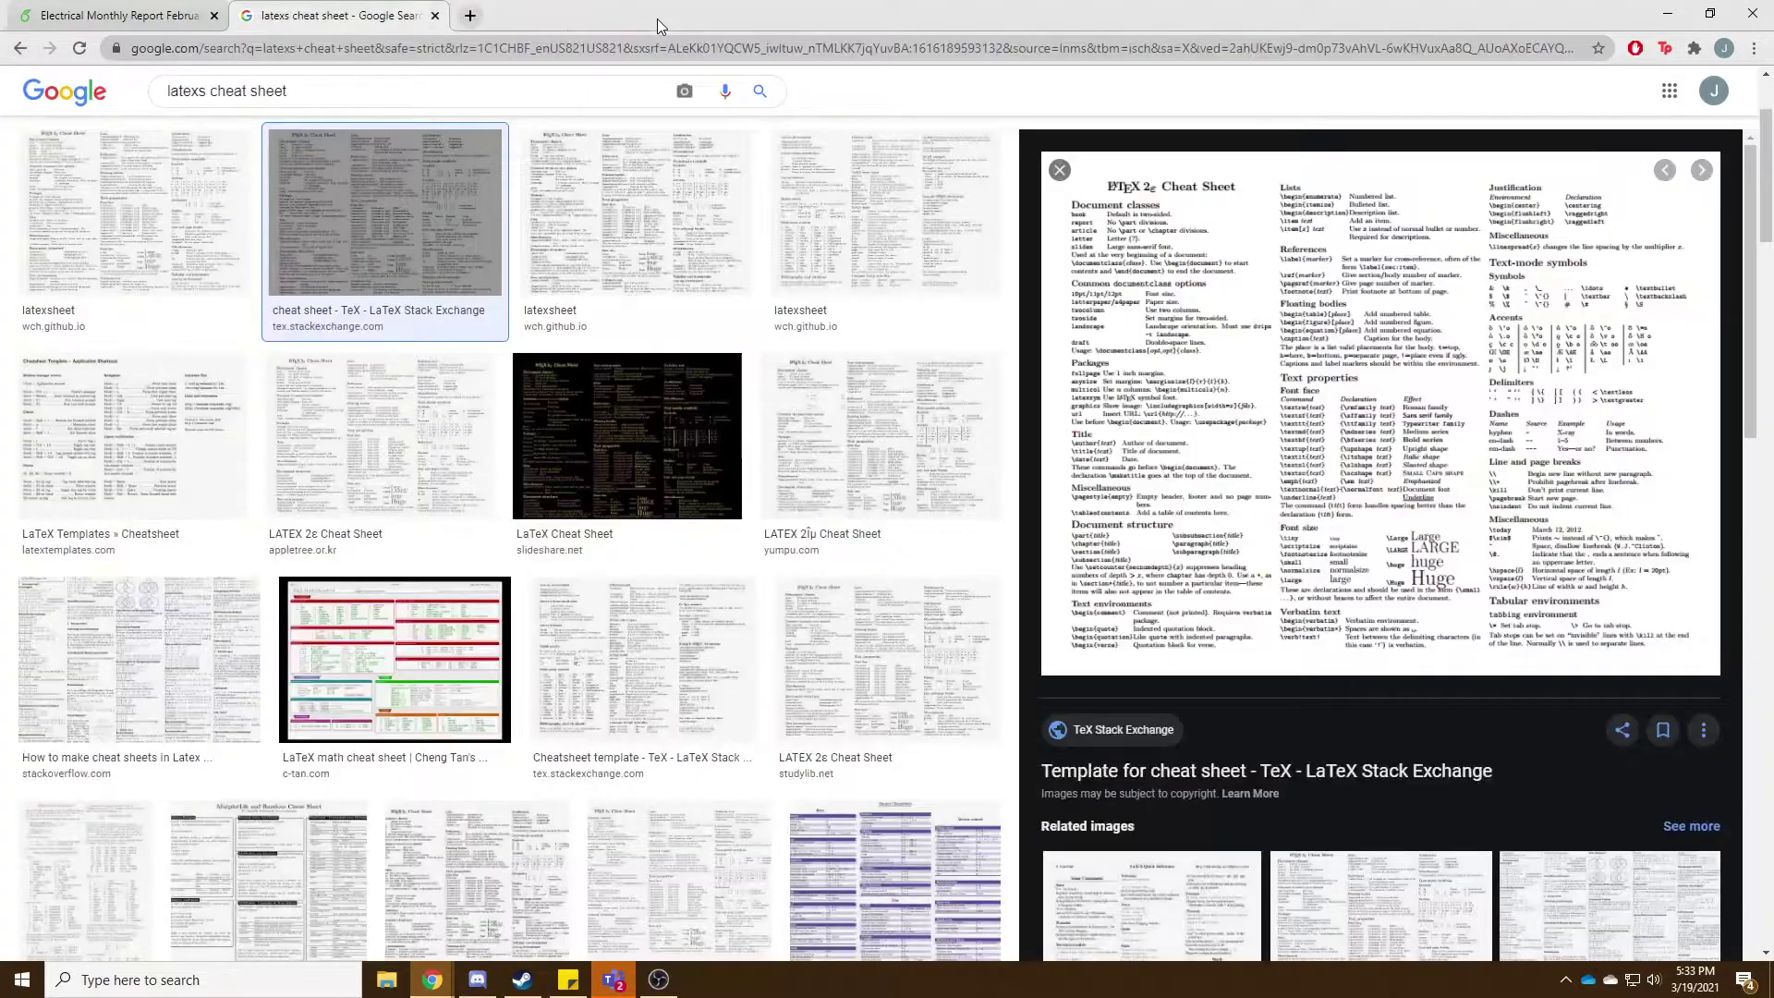
Back in Overleaf, jump to Member Breakdown in the PDF and sync the source to its team paragraph.
left_click(435, 15)
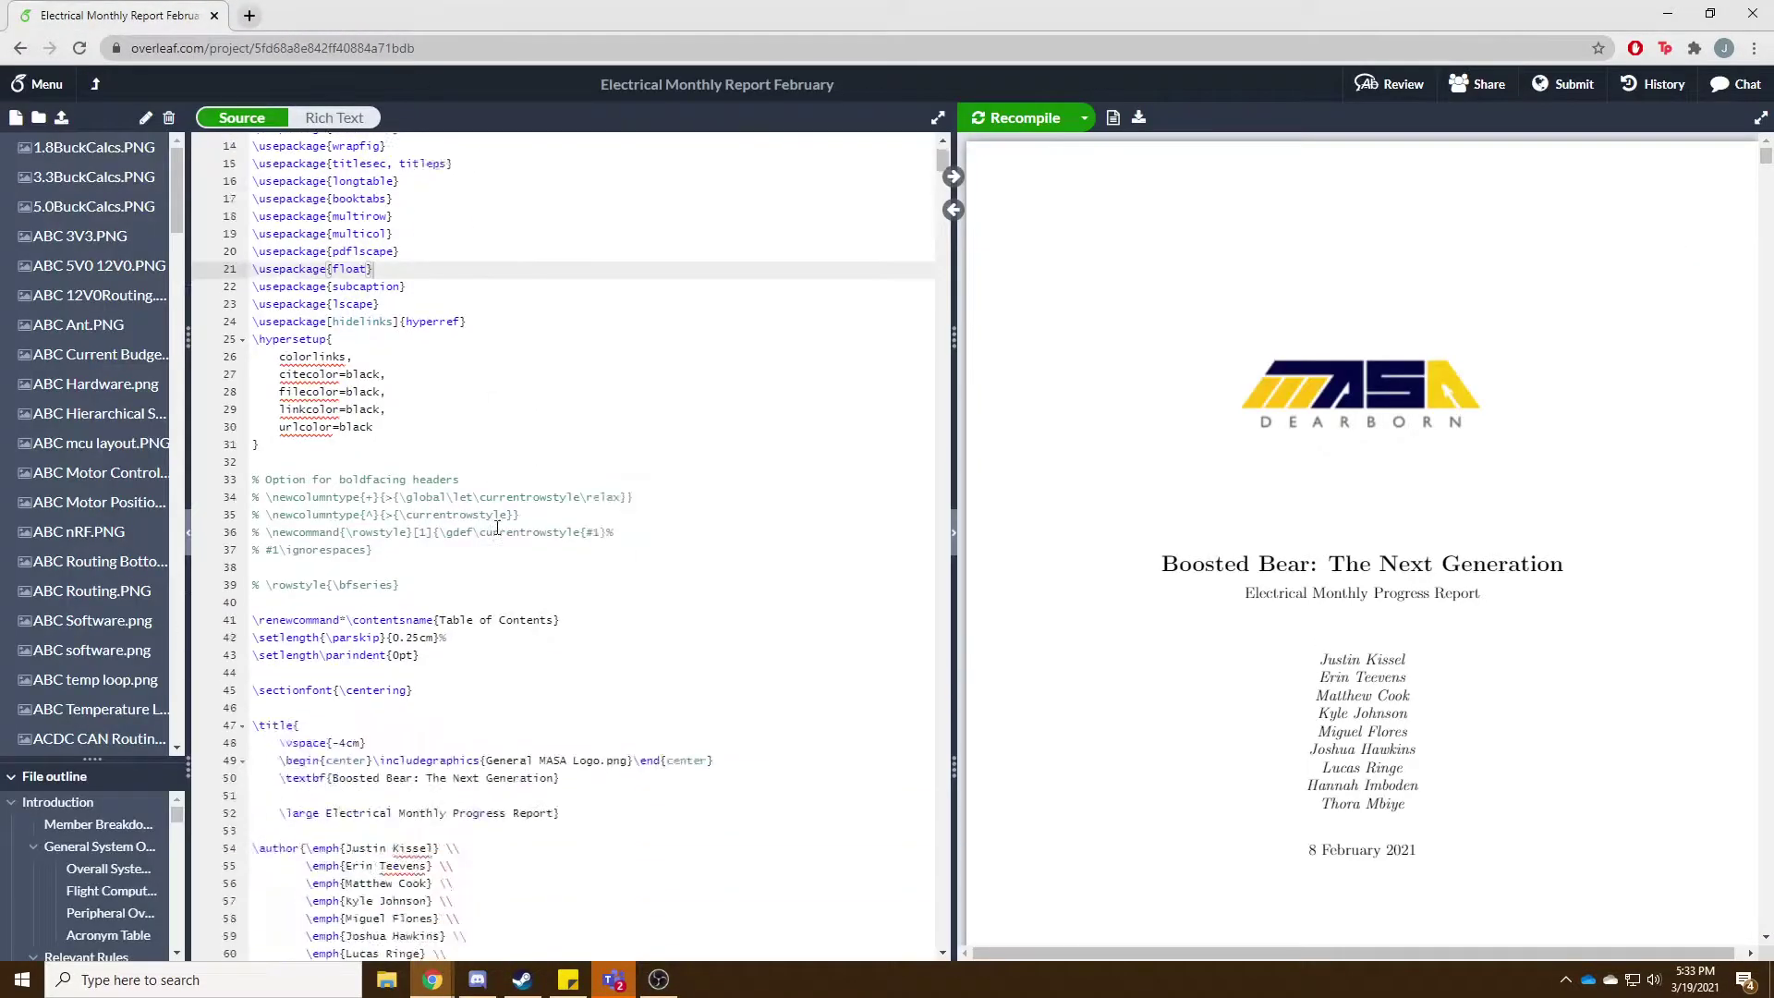
scroll(501, 527, "down", 10)
scroll(1291, 628, "down", 6)
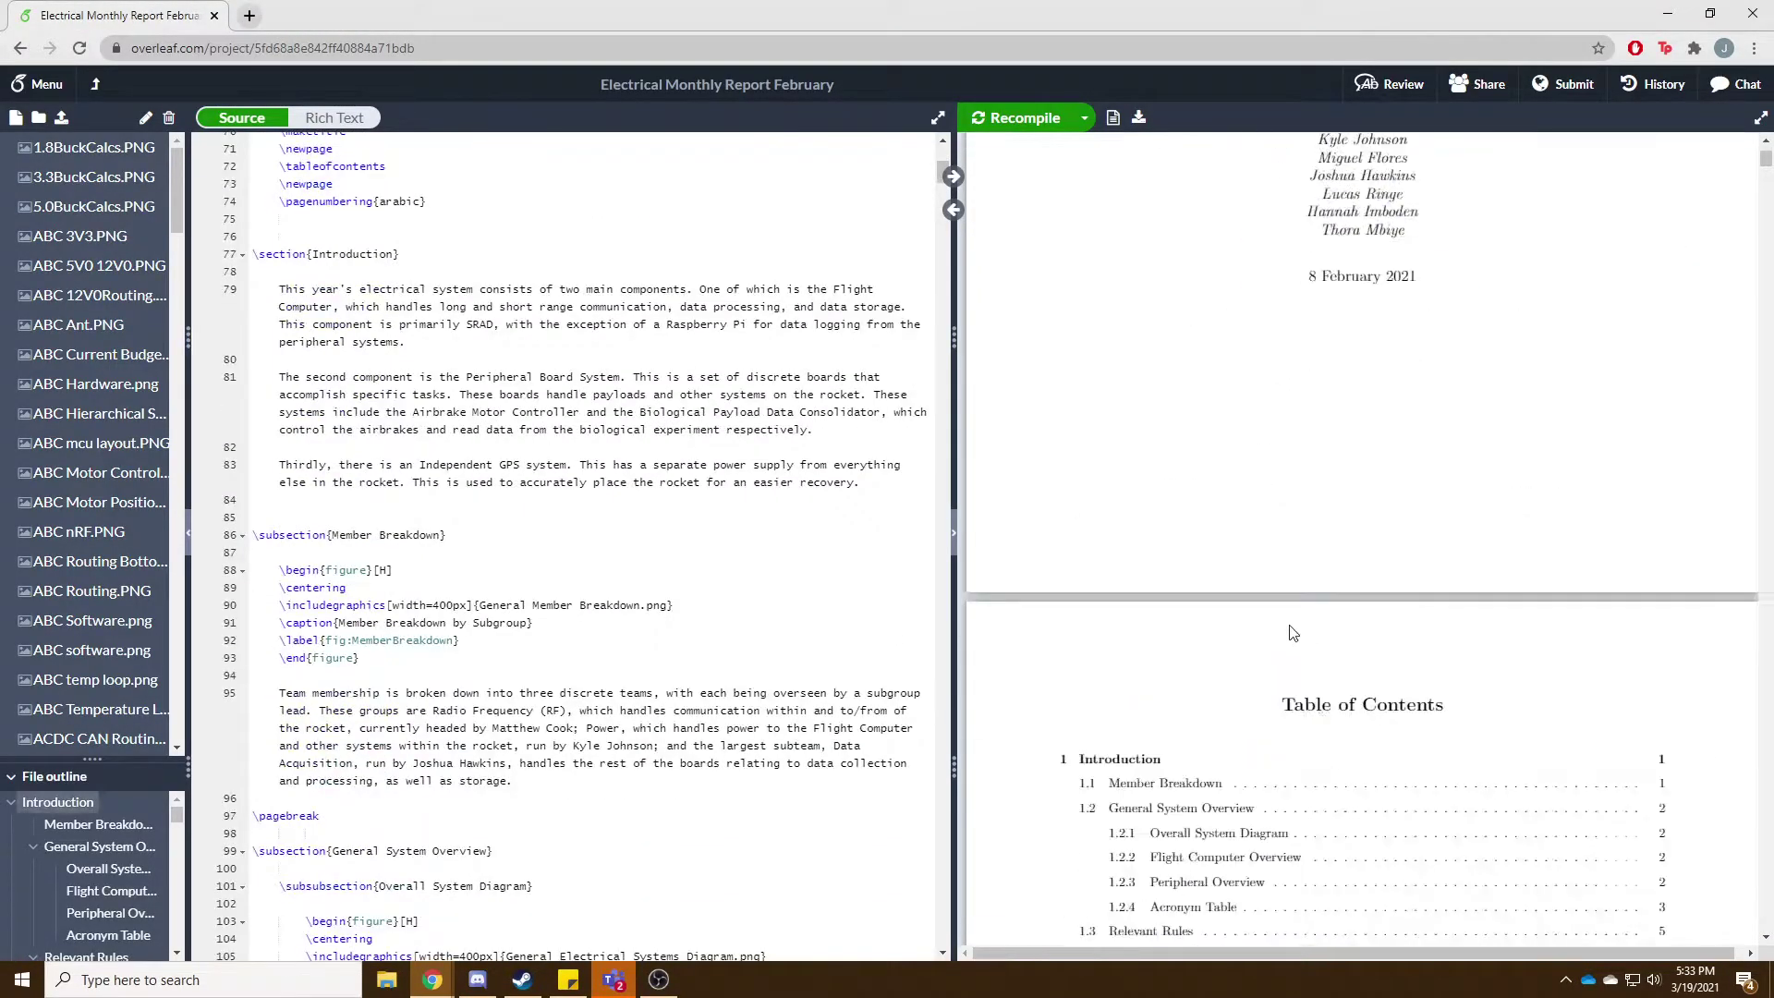
scroll(1291, 628, "down", 15)
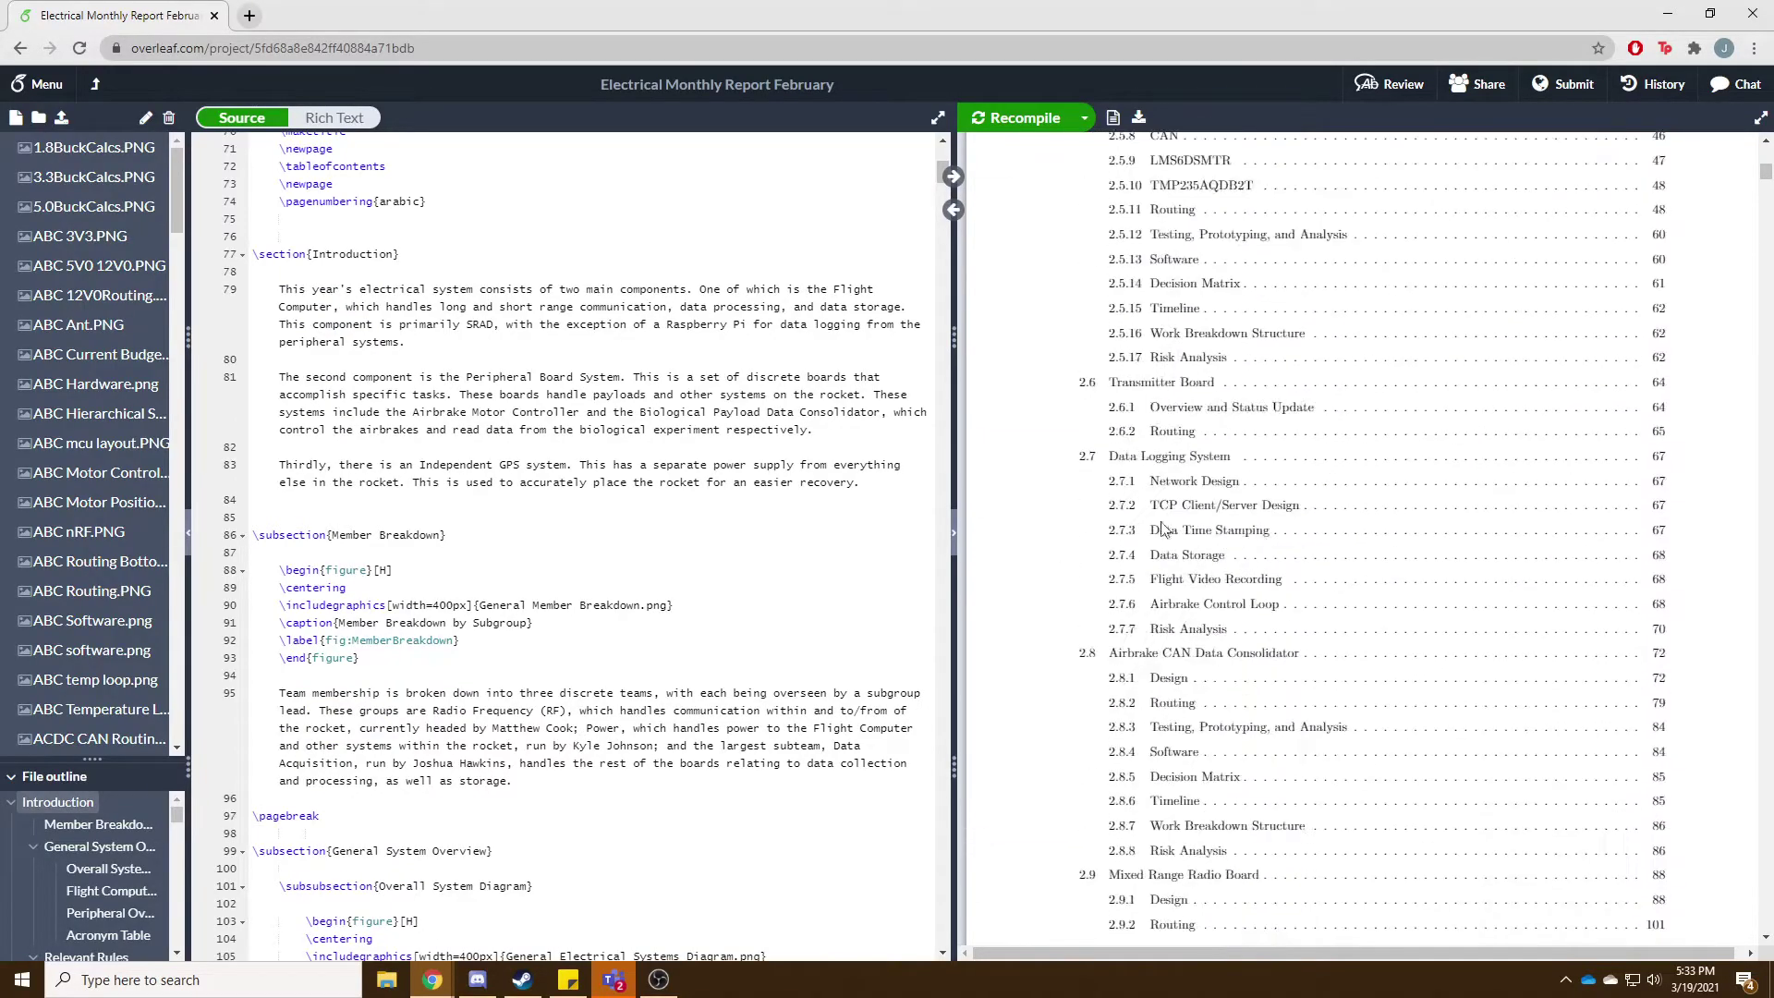
scroll(1234, 399, "up", 12)
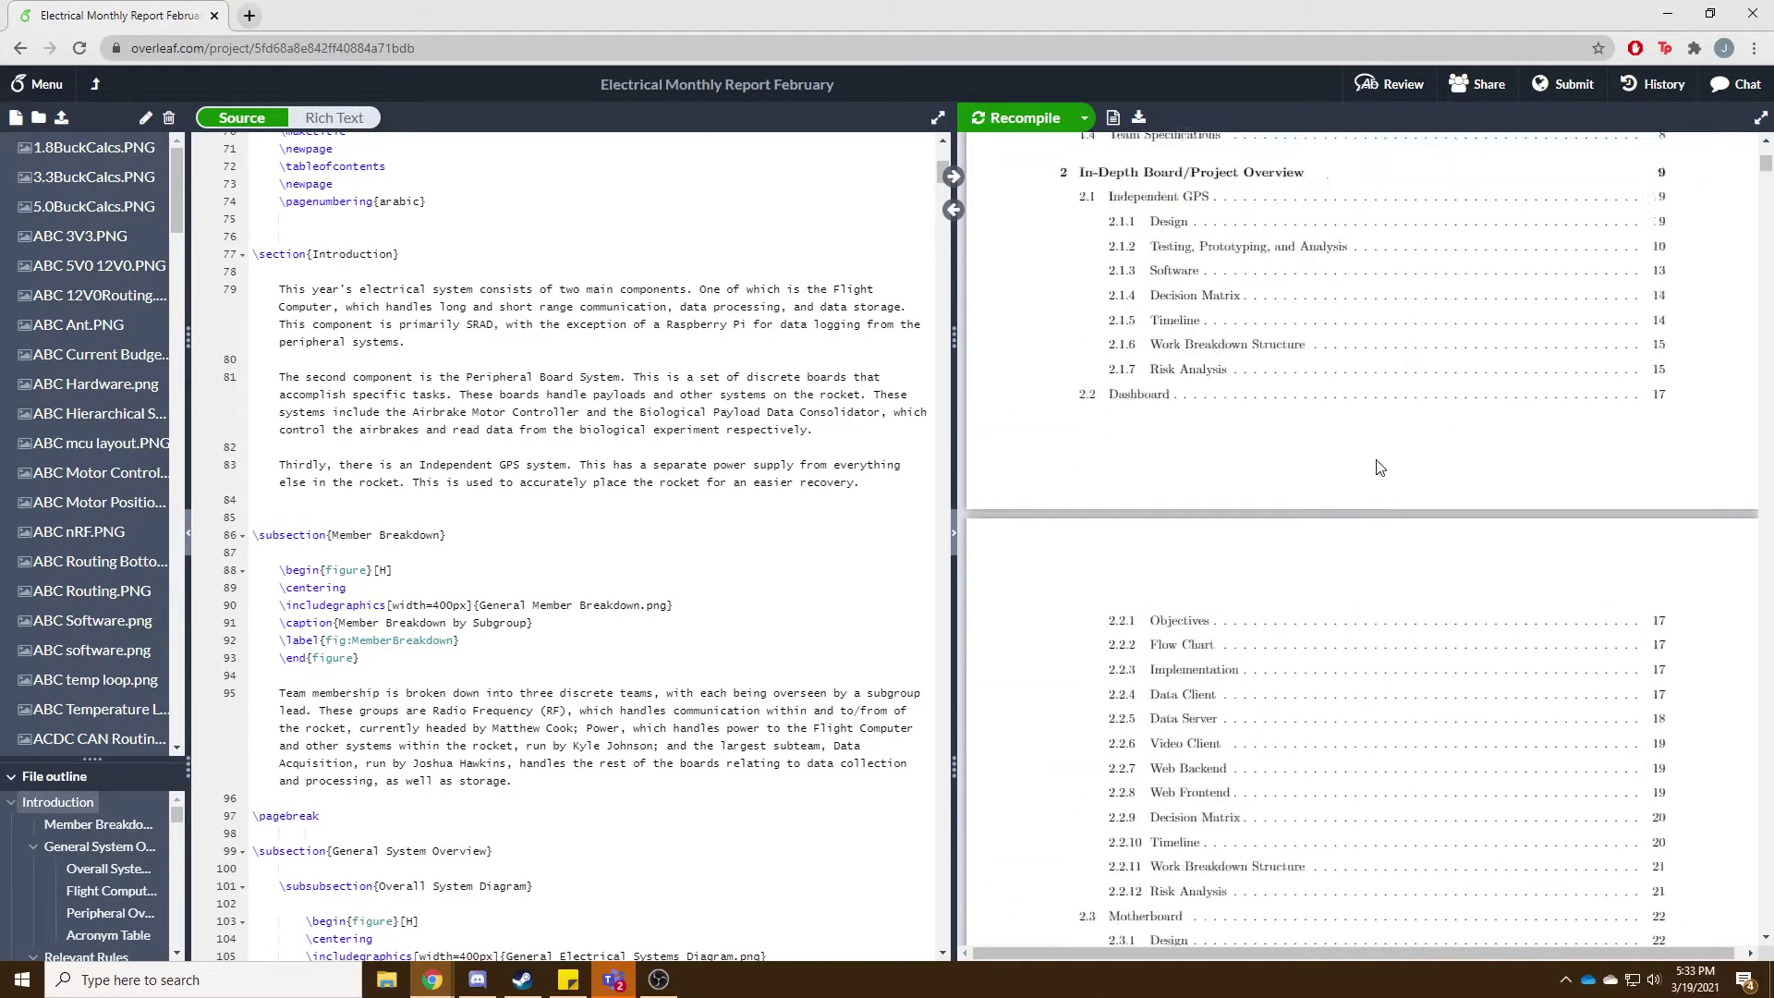
scroll(1345, 425, "up", 3)
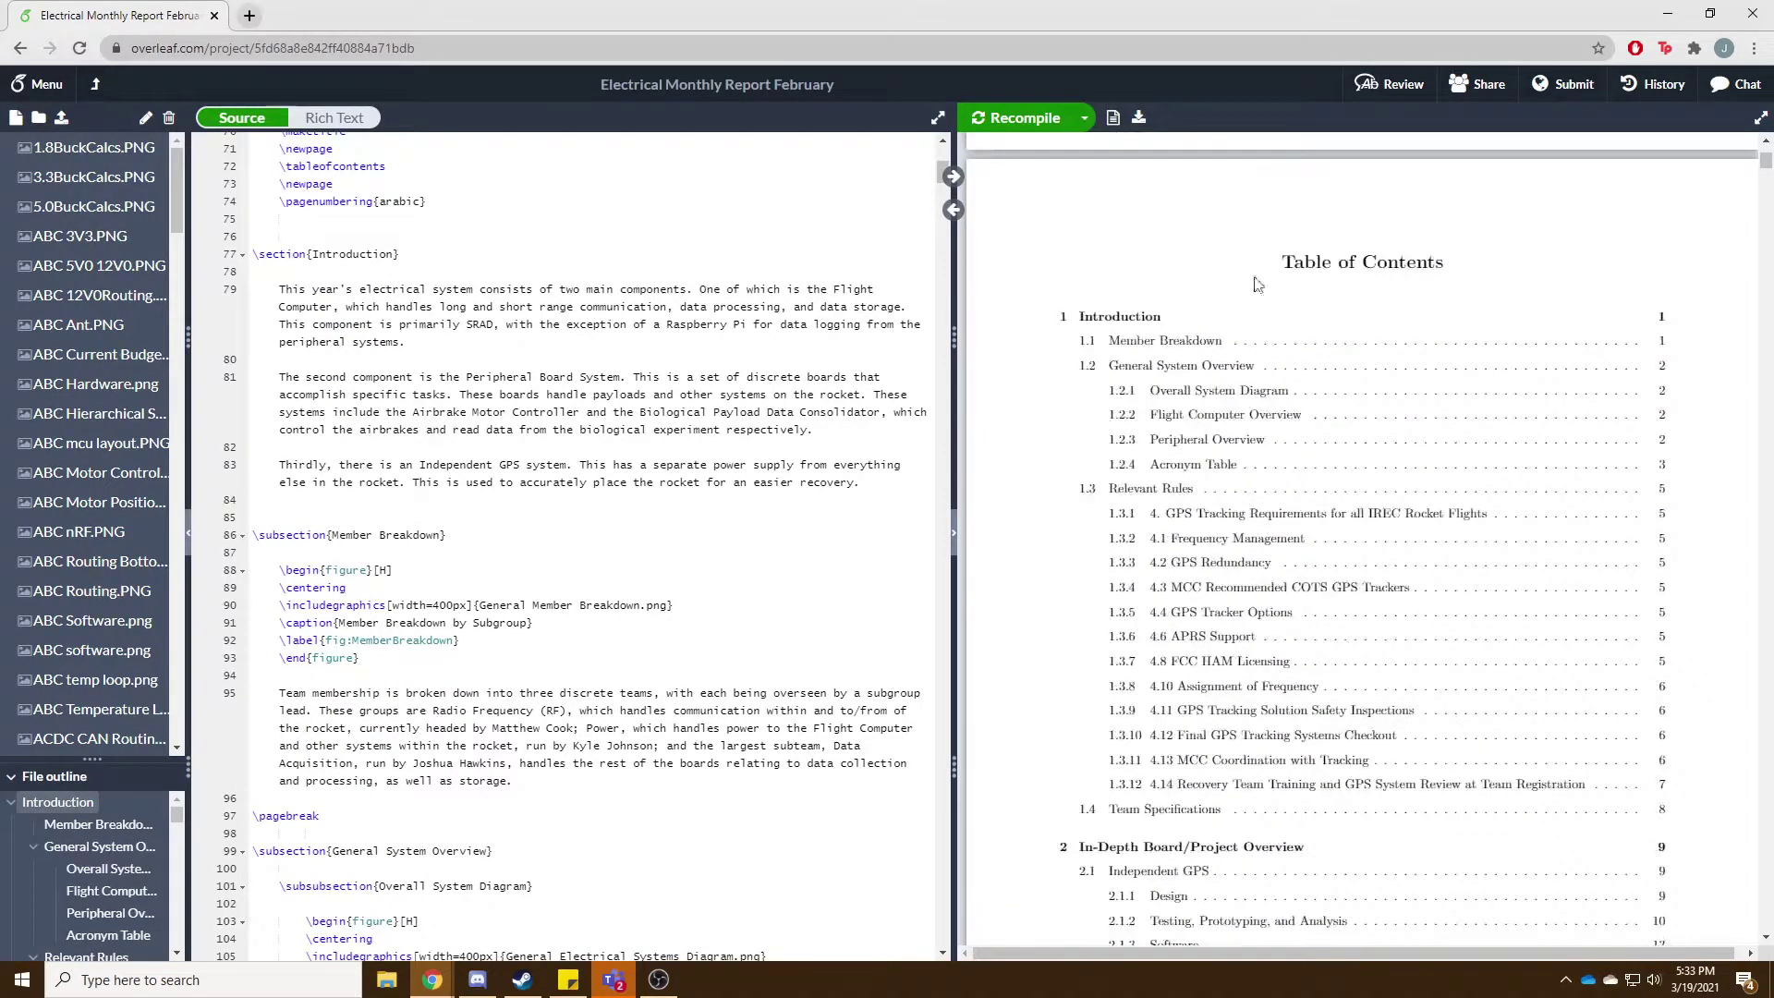
left_click(1166, 351)
scroll(1155, 552, "down", 4)
double_click(1064, 395)
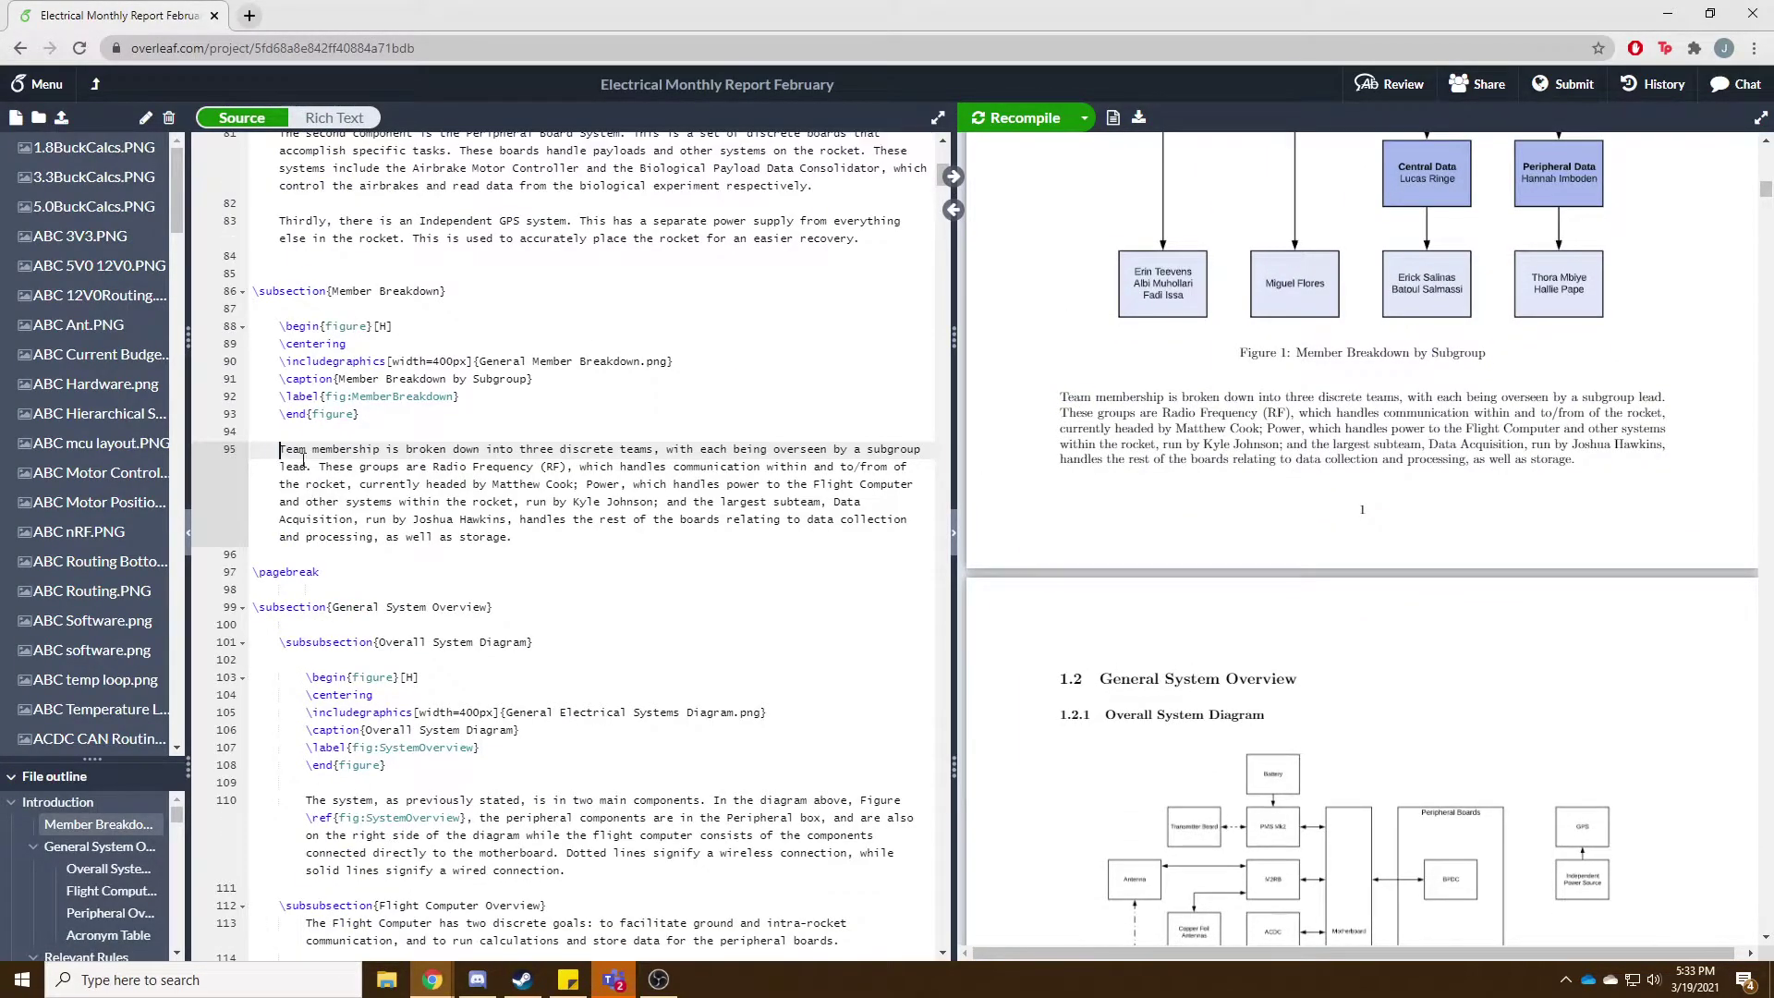
Select the team membership paragraph and Member Breakdown heading in the source and PDF.
left_click_drag(280, 462, 370, 557)
left_click(372, 572)
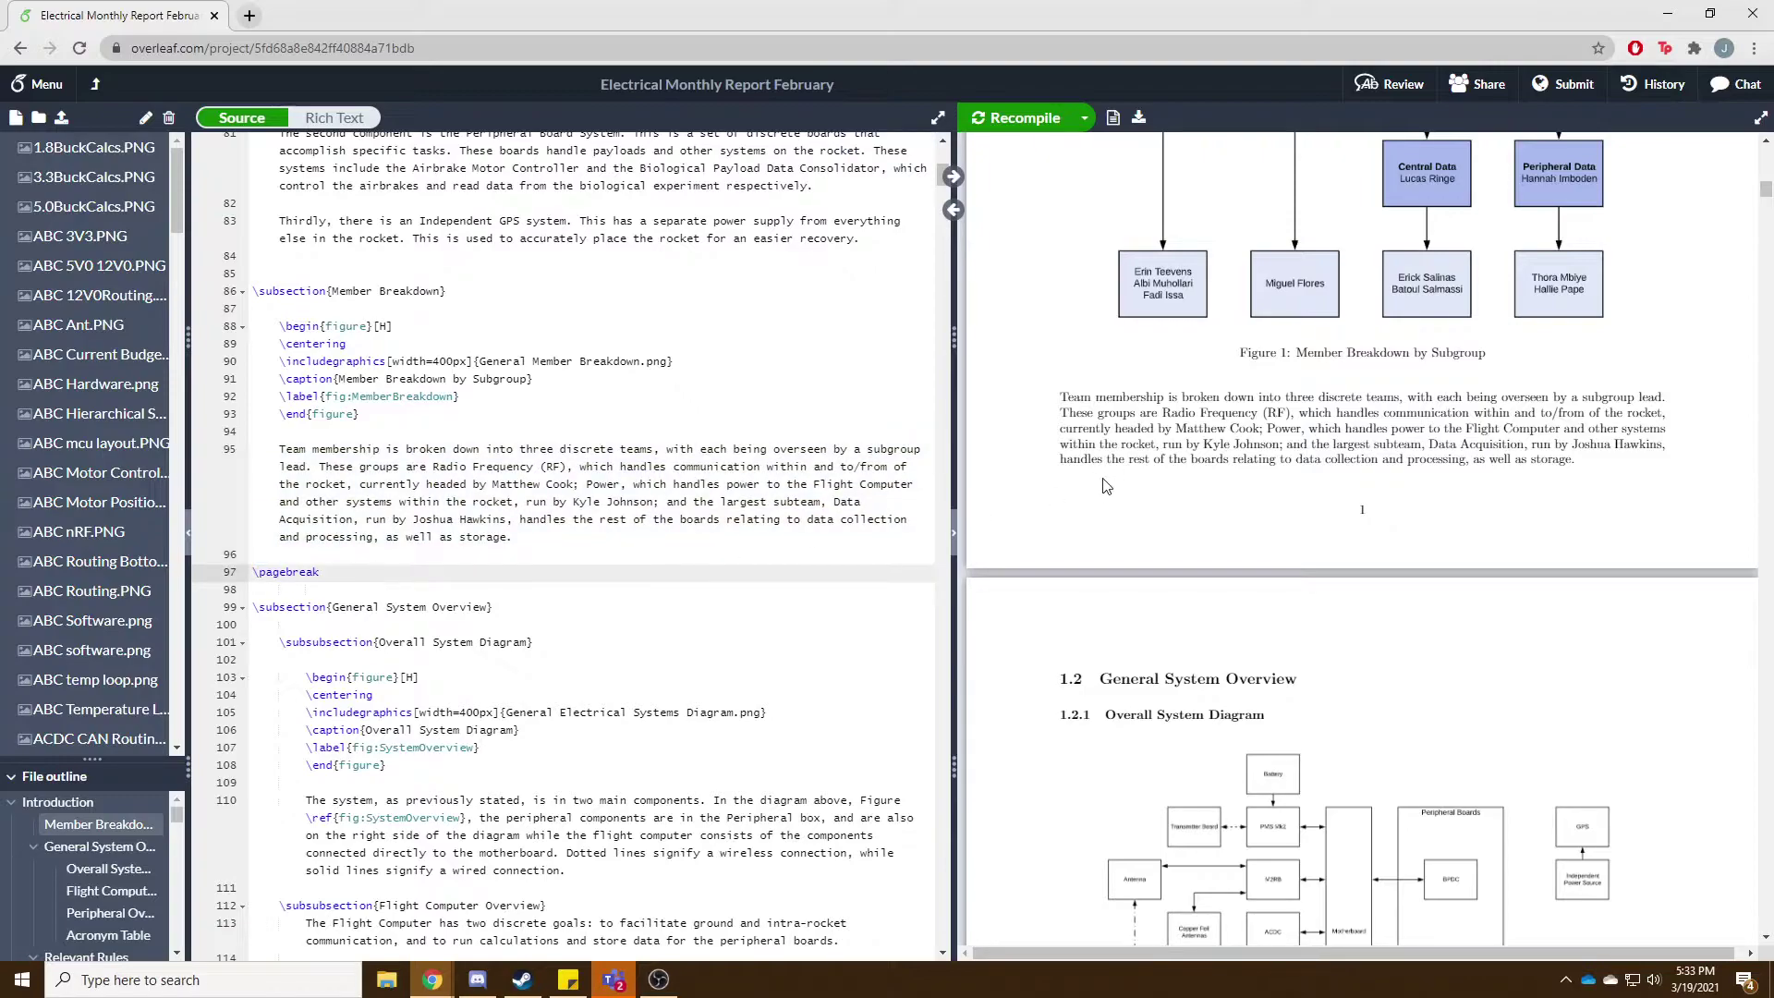
scroll(1056, 523, "up", 4)
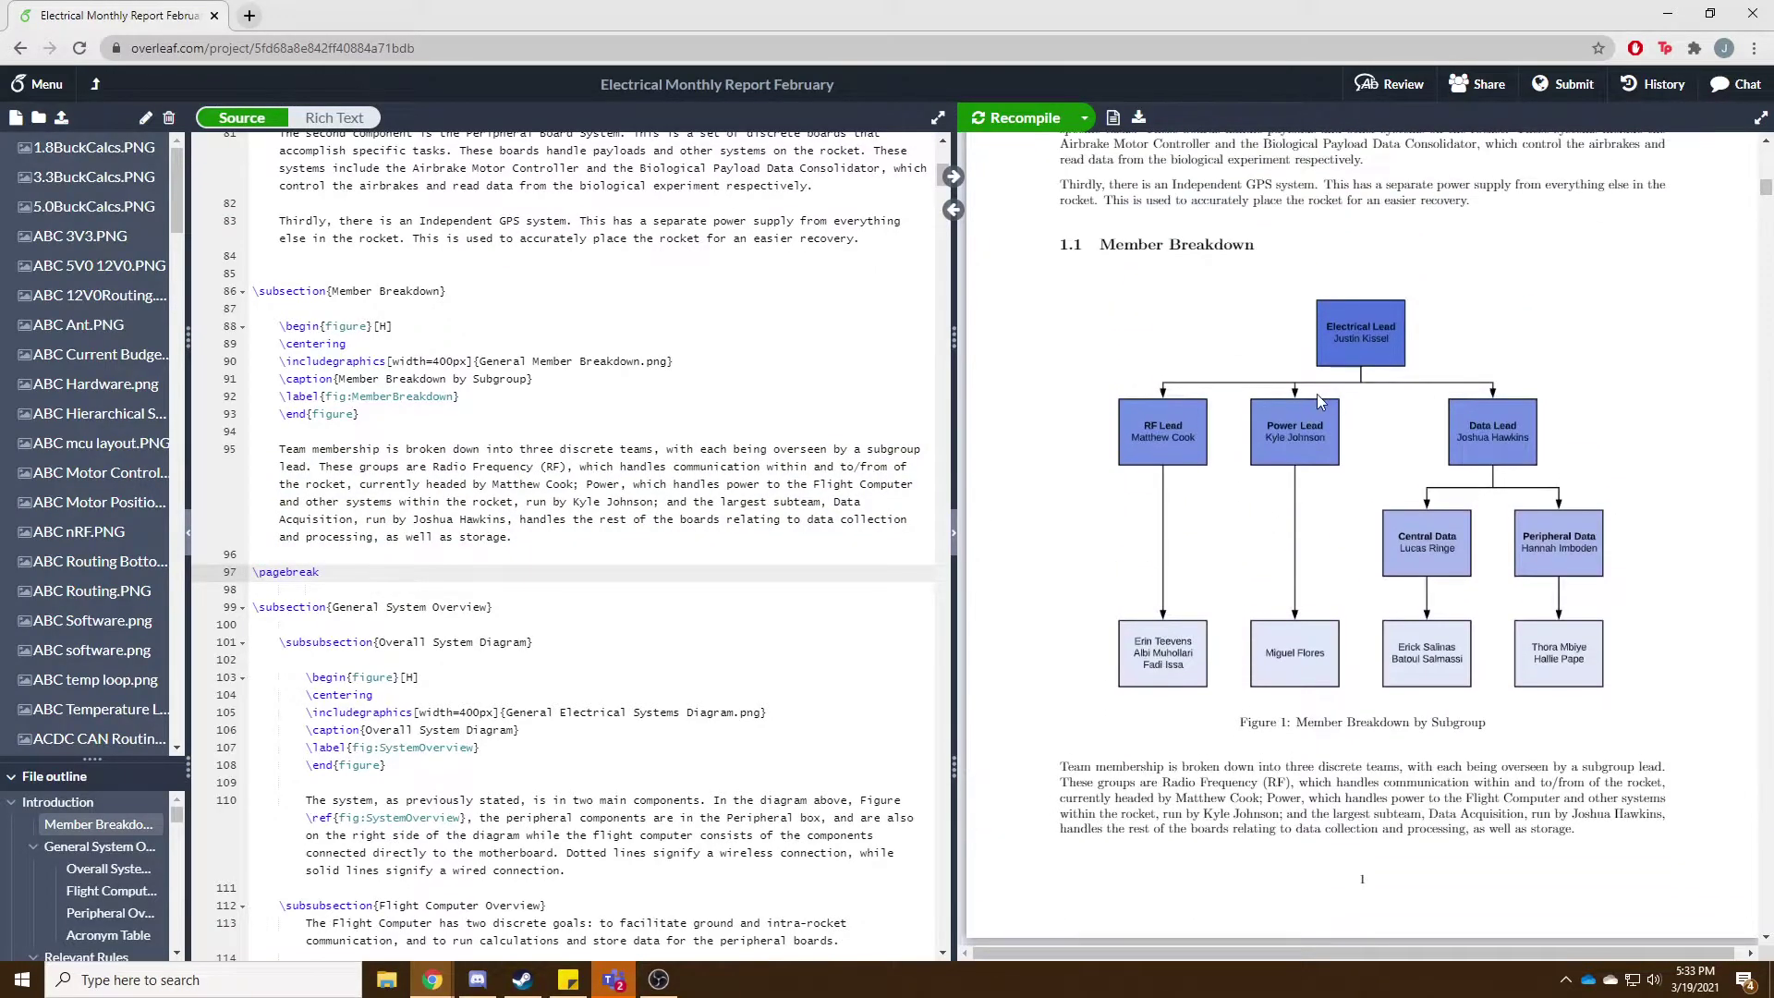
left_click_drag(1263, 242, 1016, 252)
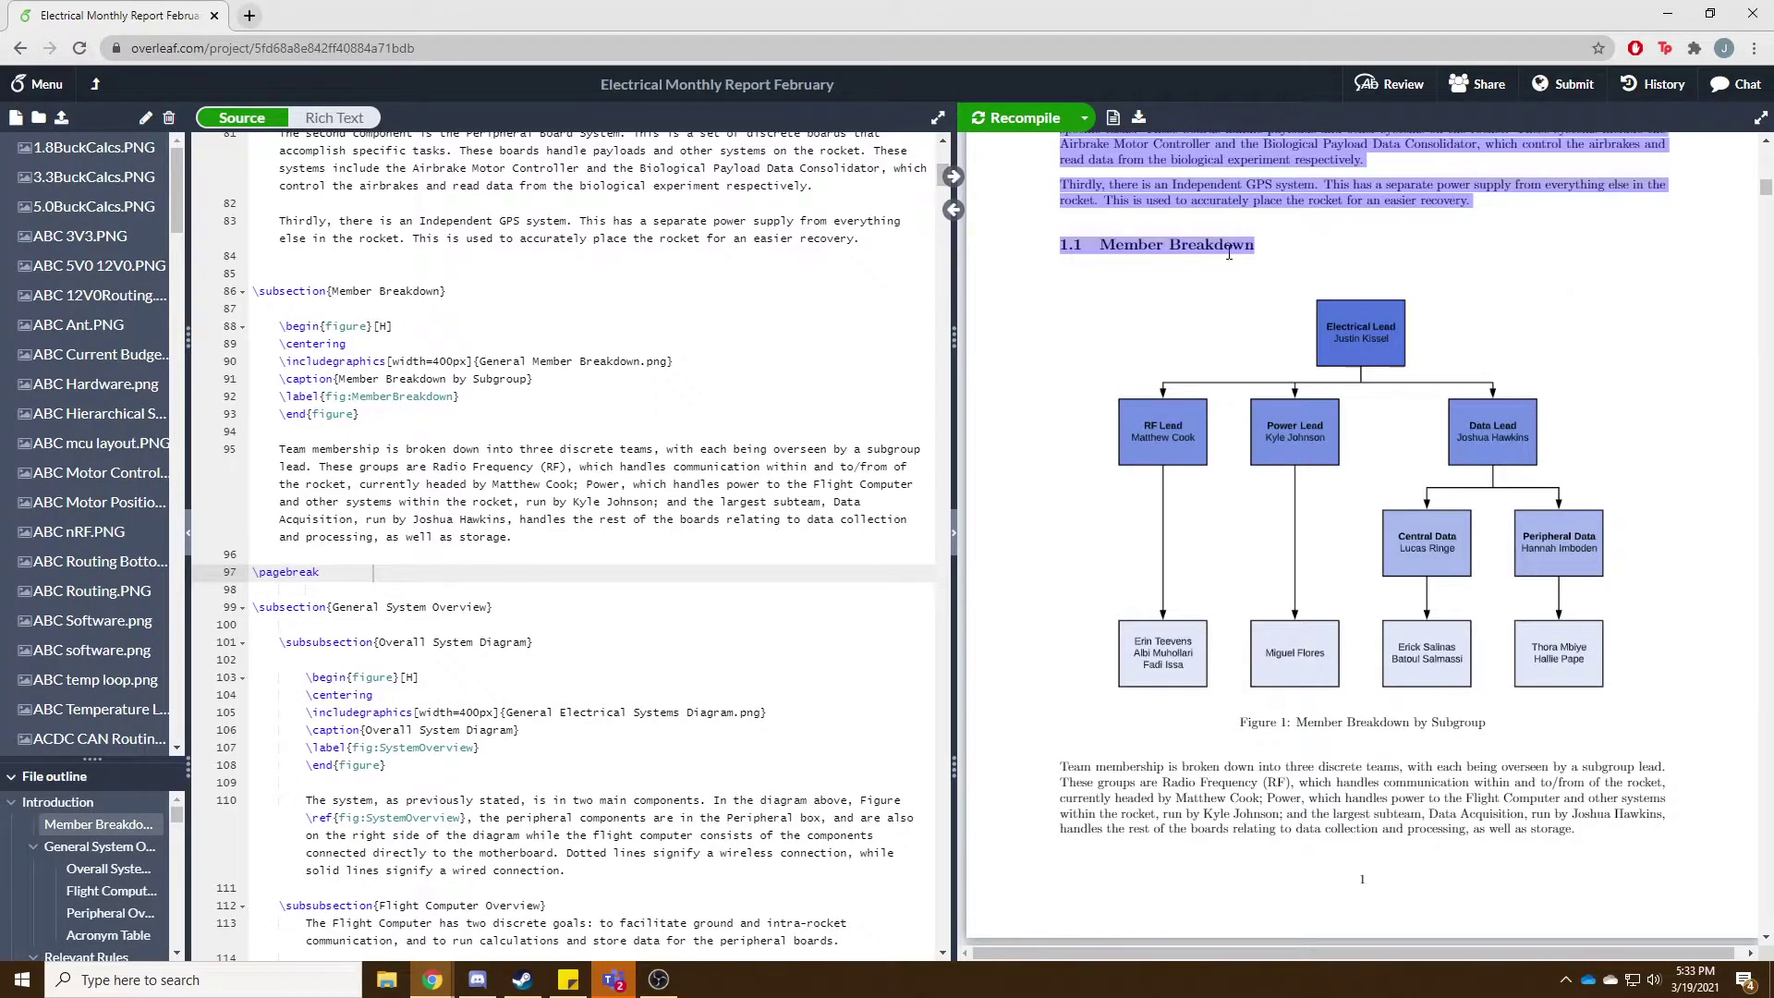
left_click(1229, 252)
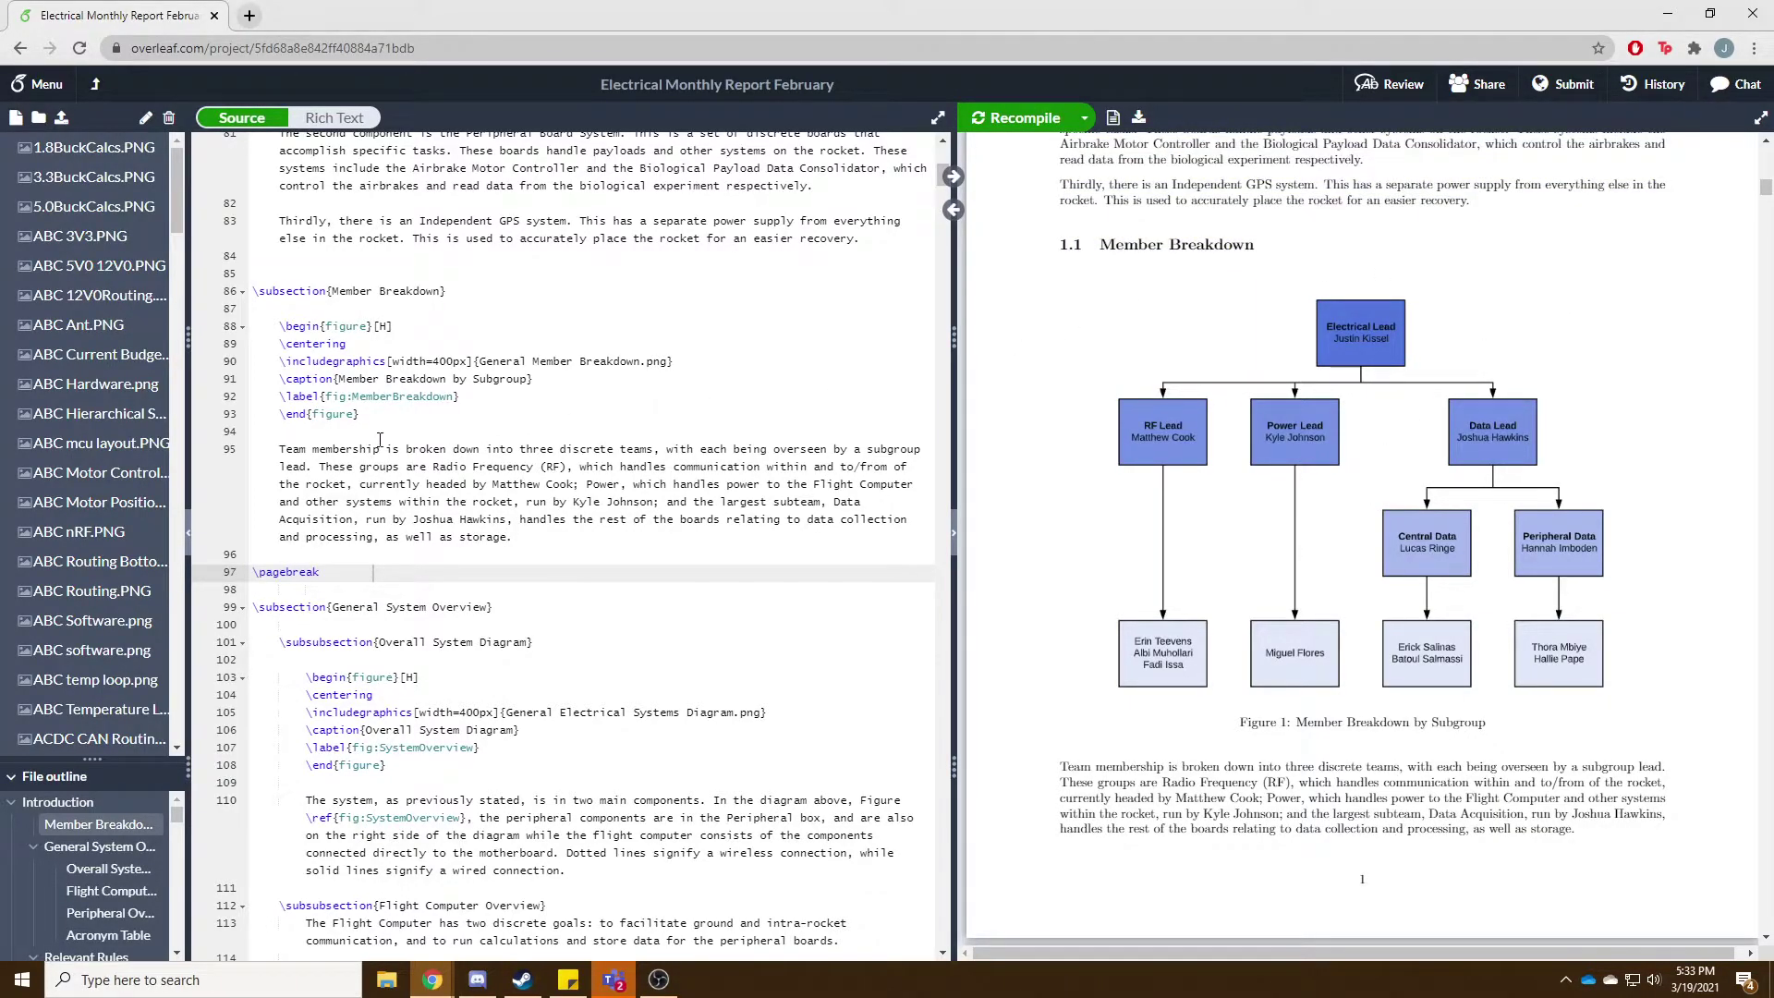
scroll(378, 440, "up", 1)
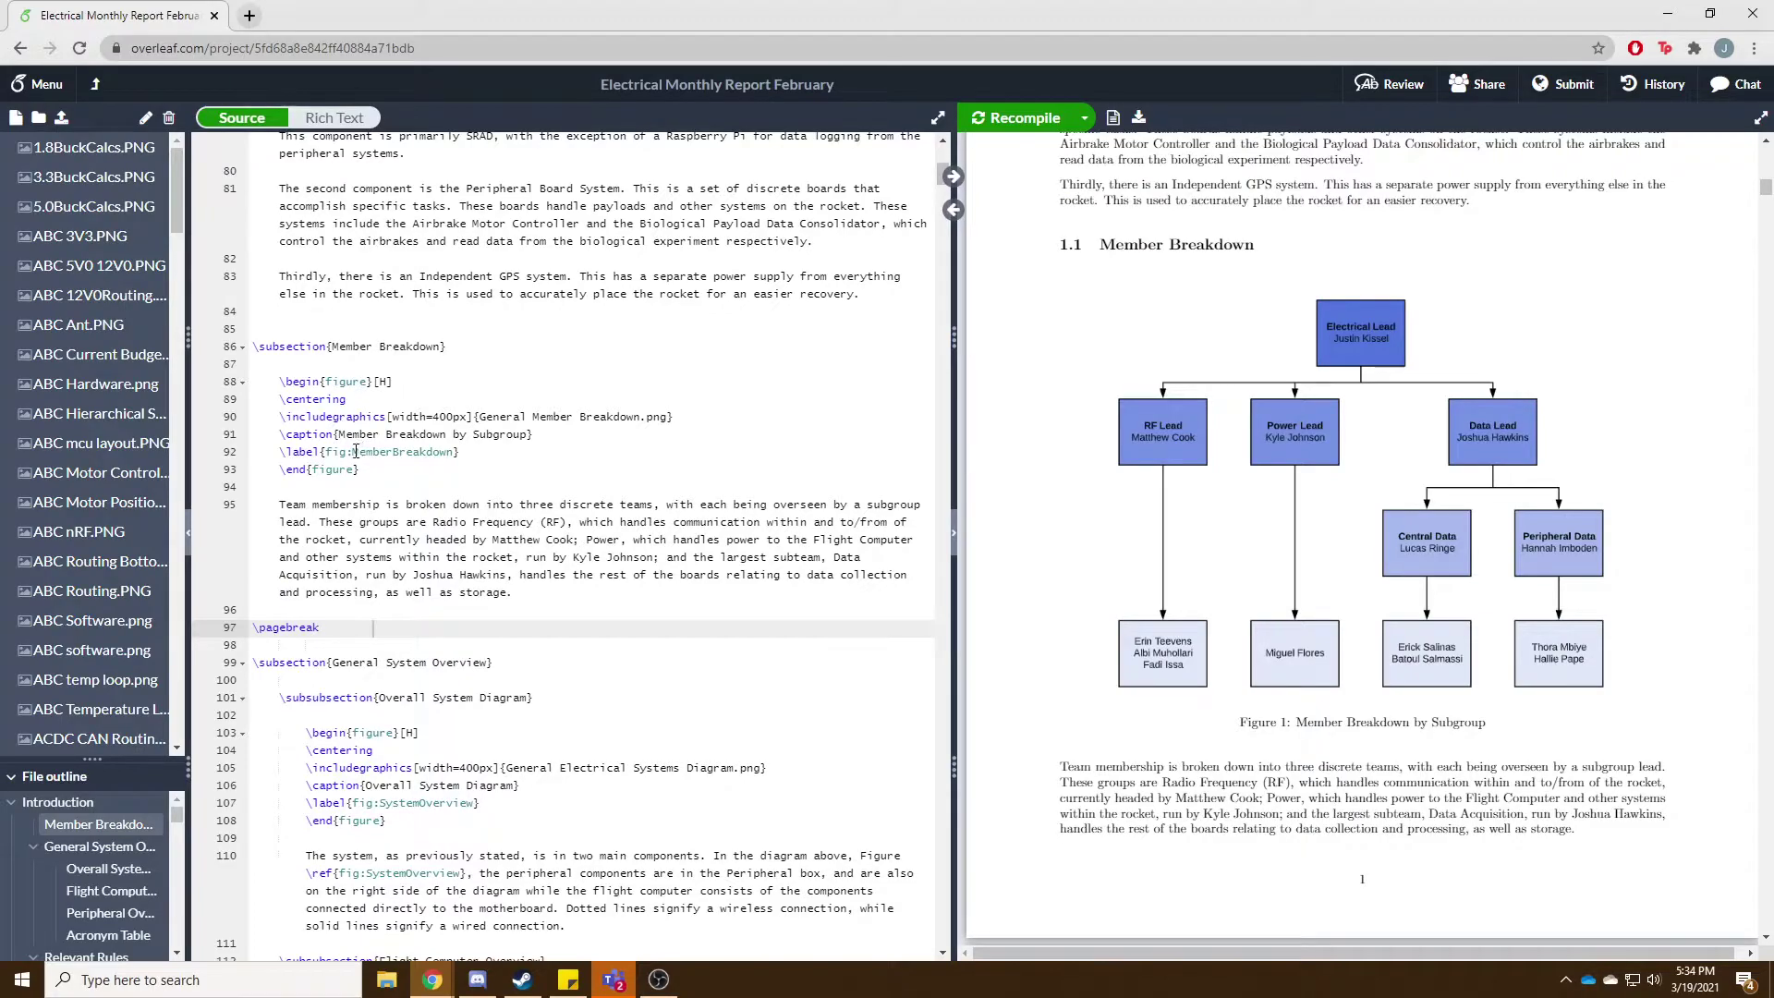
left_click_drag(451, 347, 204, 341)
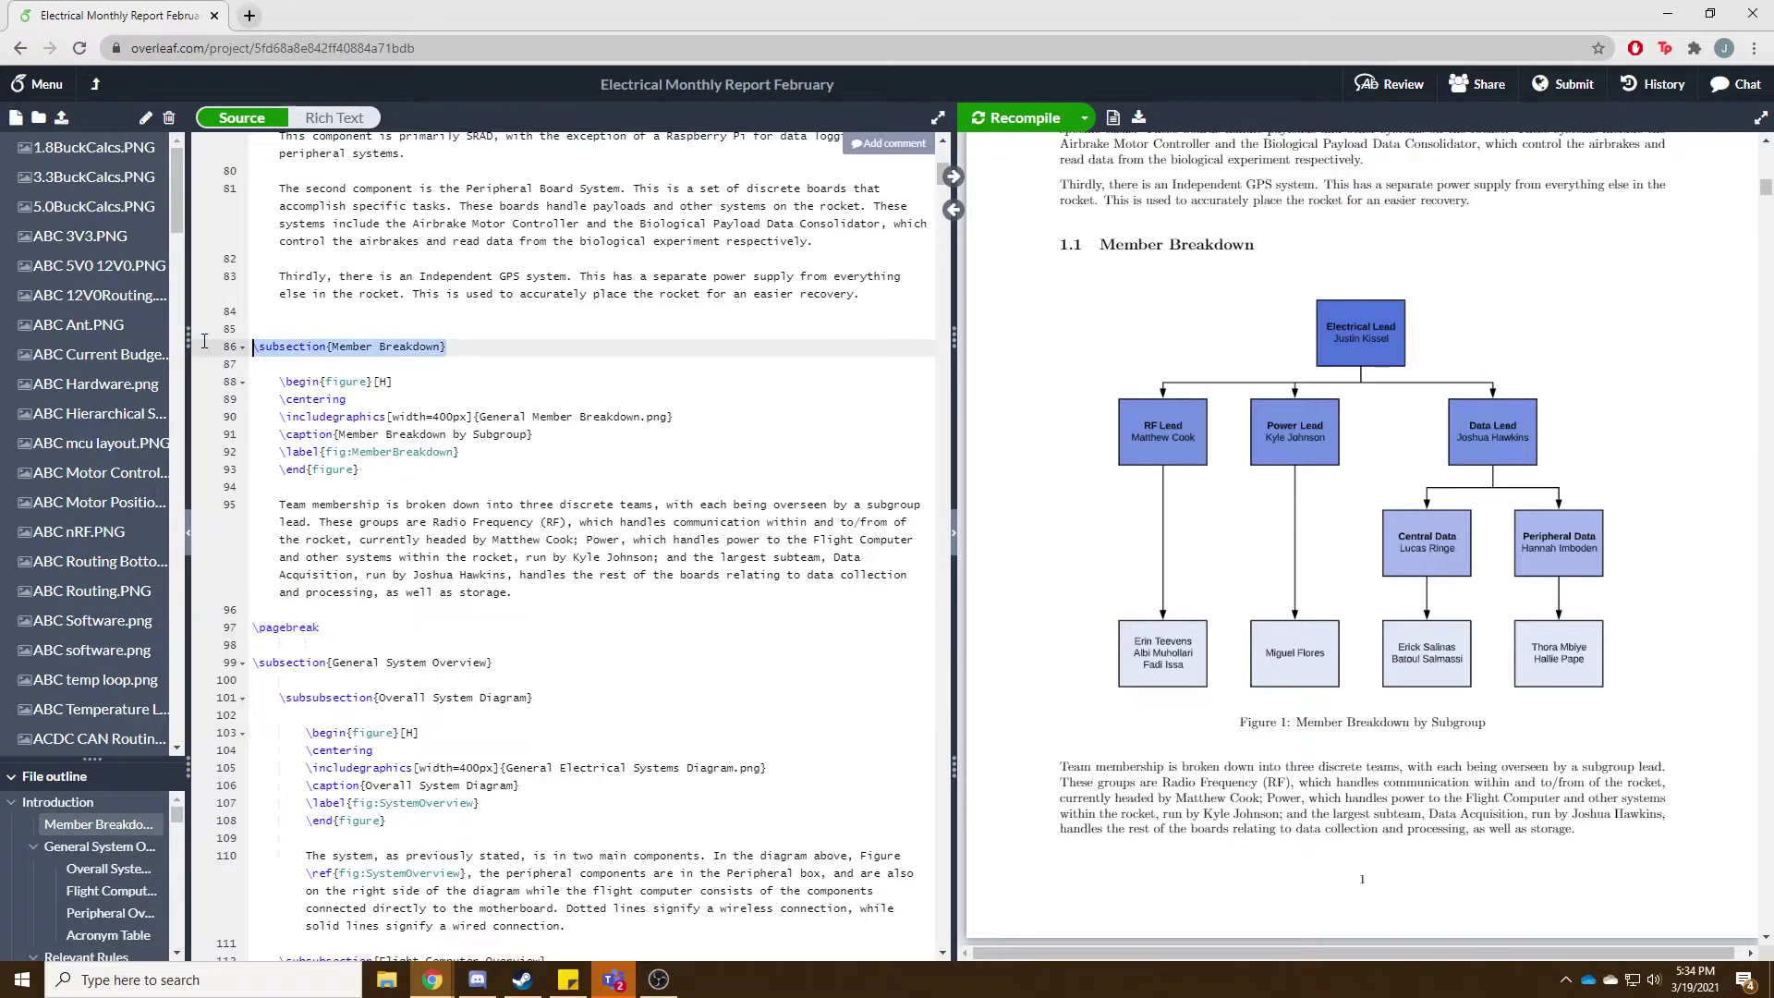
left_click(453, 347)
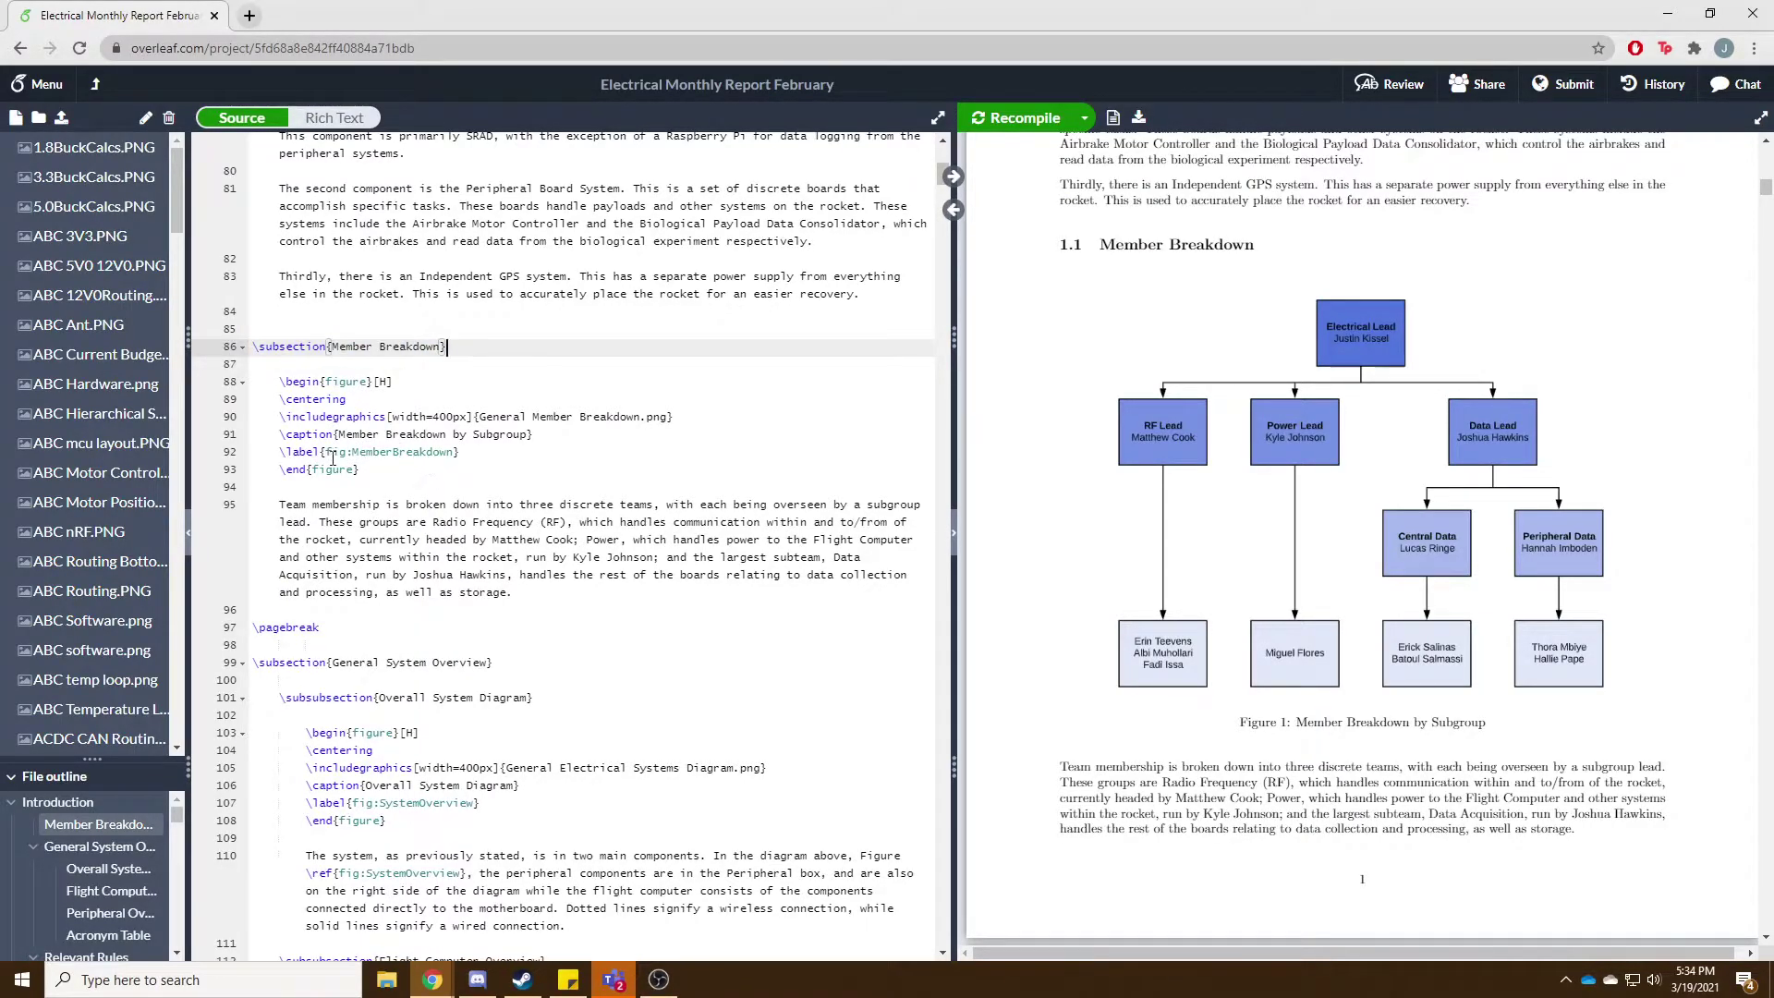
left_click_drag(272, 380, 379, 472)
left_click(414, 483)
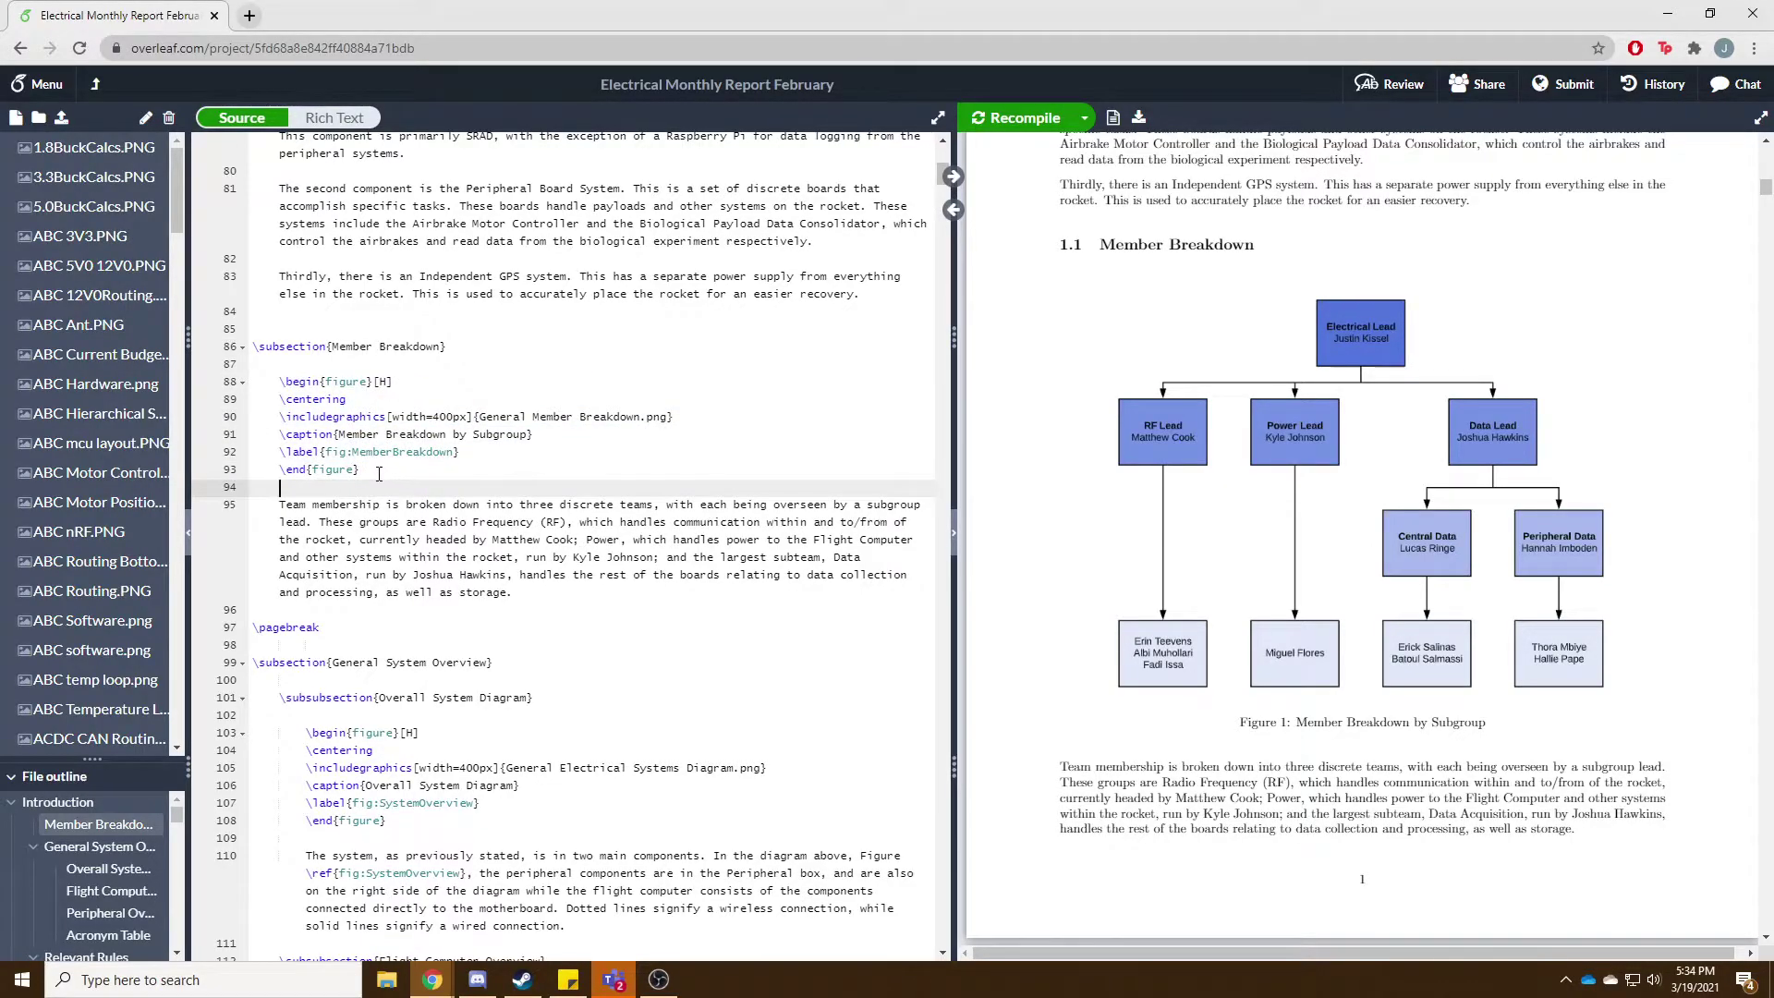
double_click(349, 472)
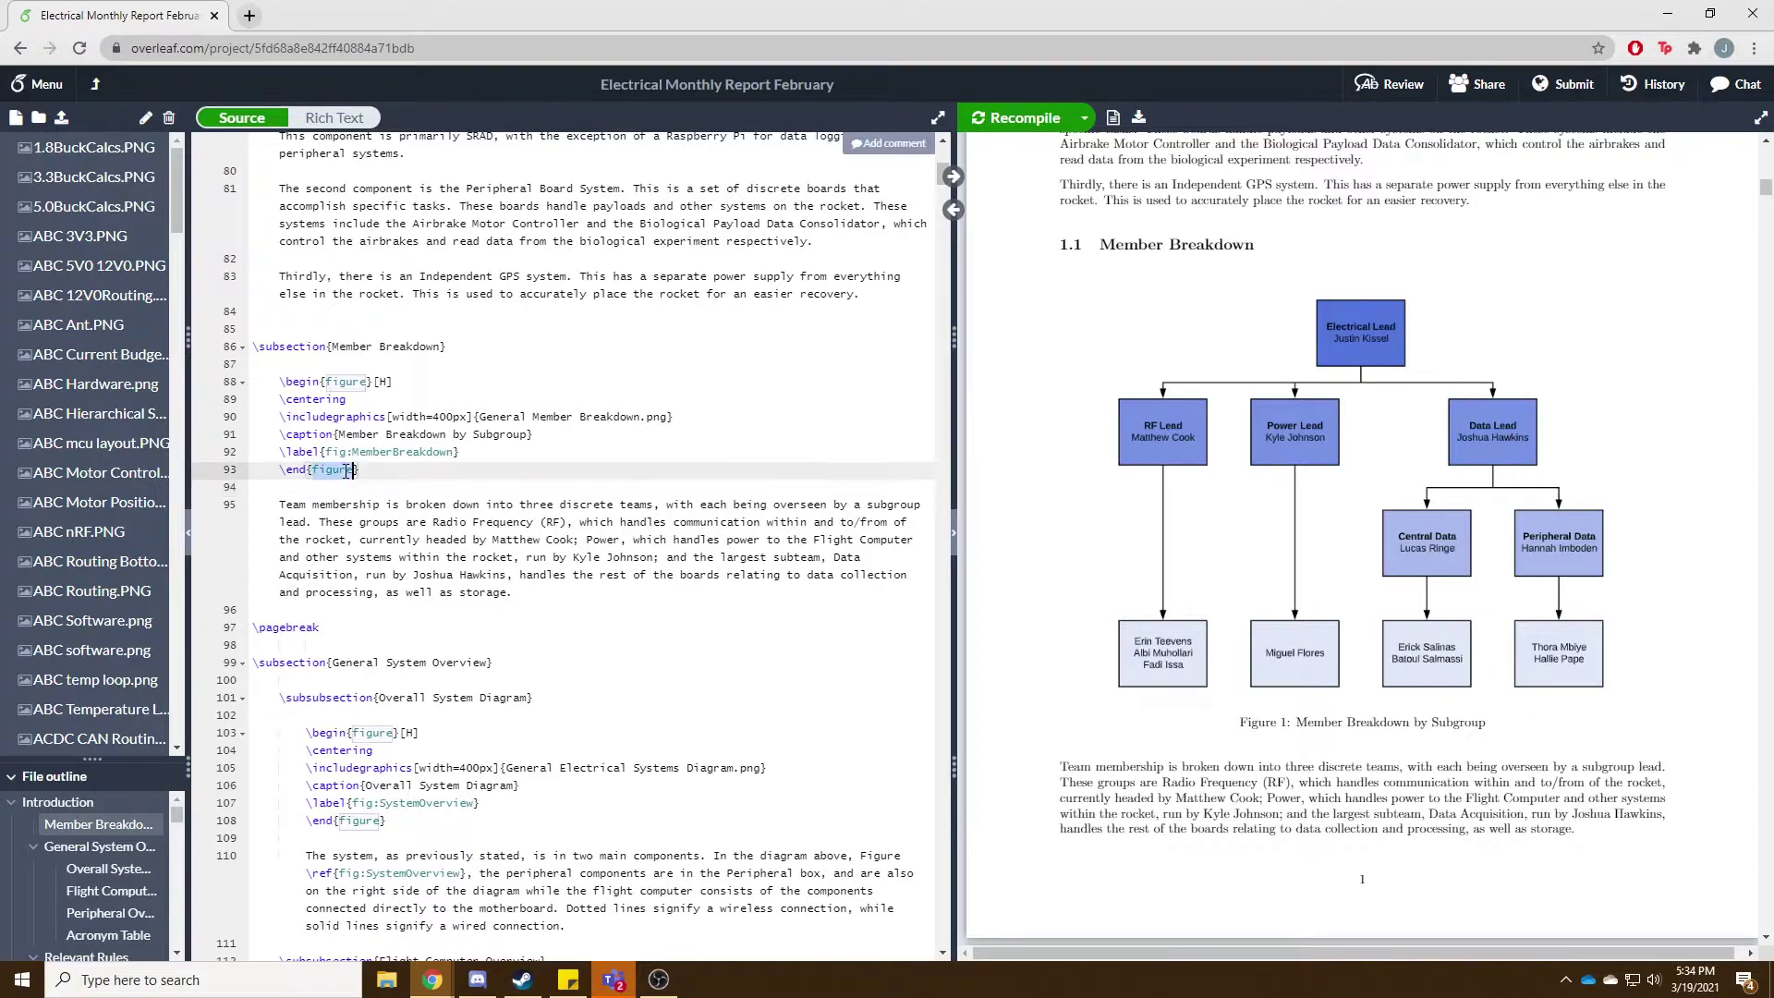
left_click(440, 480)
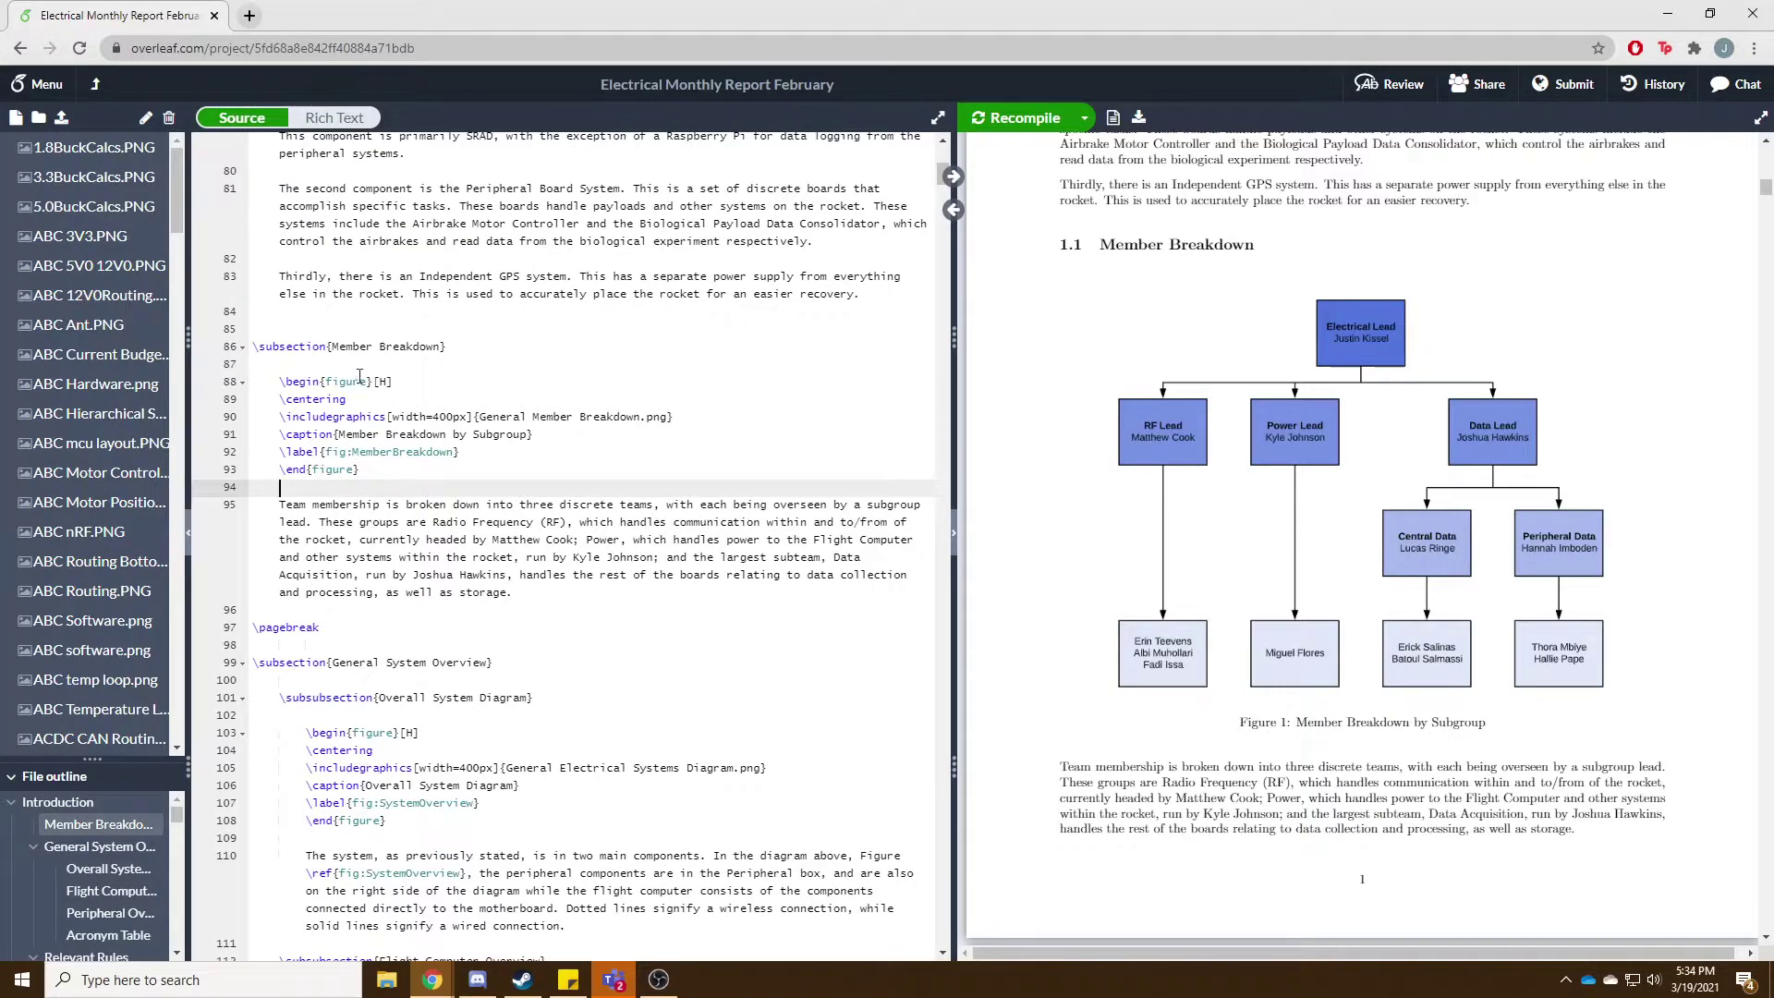
left_click_drag(274, 381, 393, 382)
left_click_drag(266, 471, 370, 472)
left_click(370, 472)
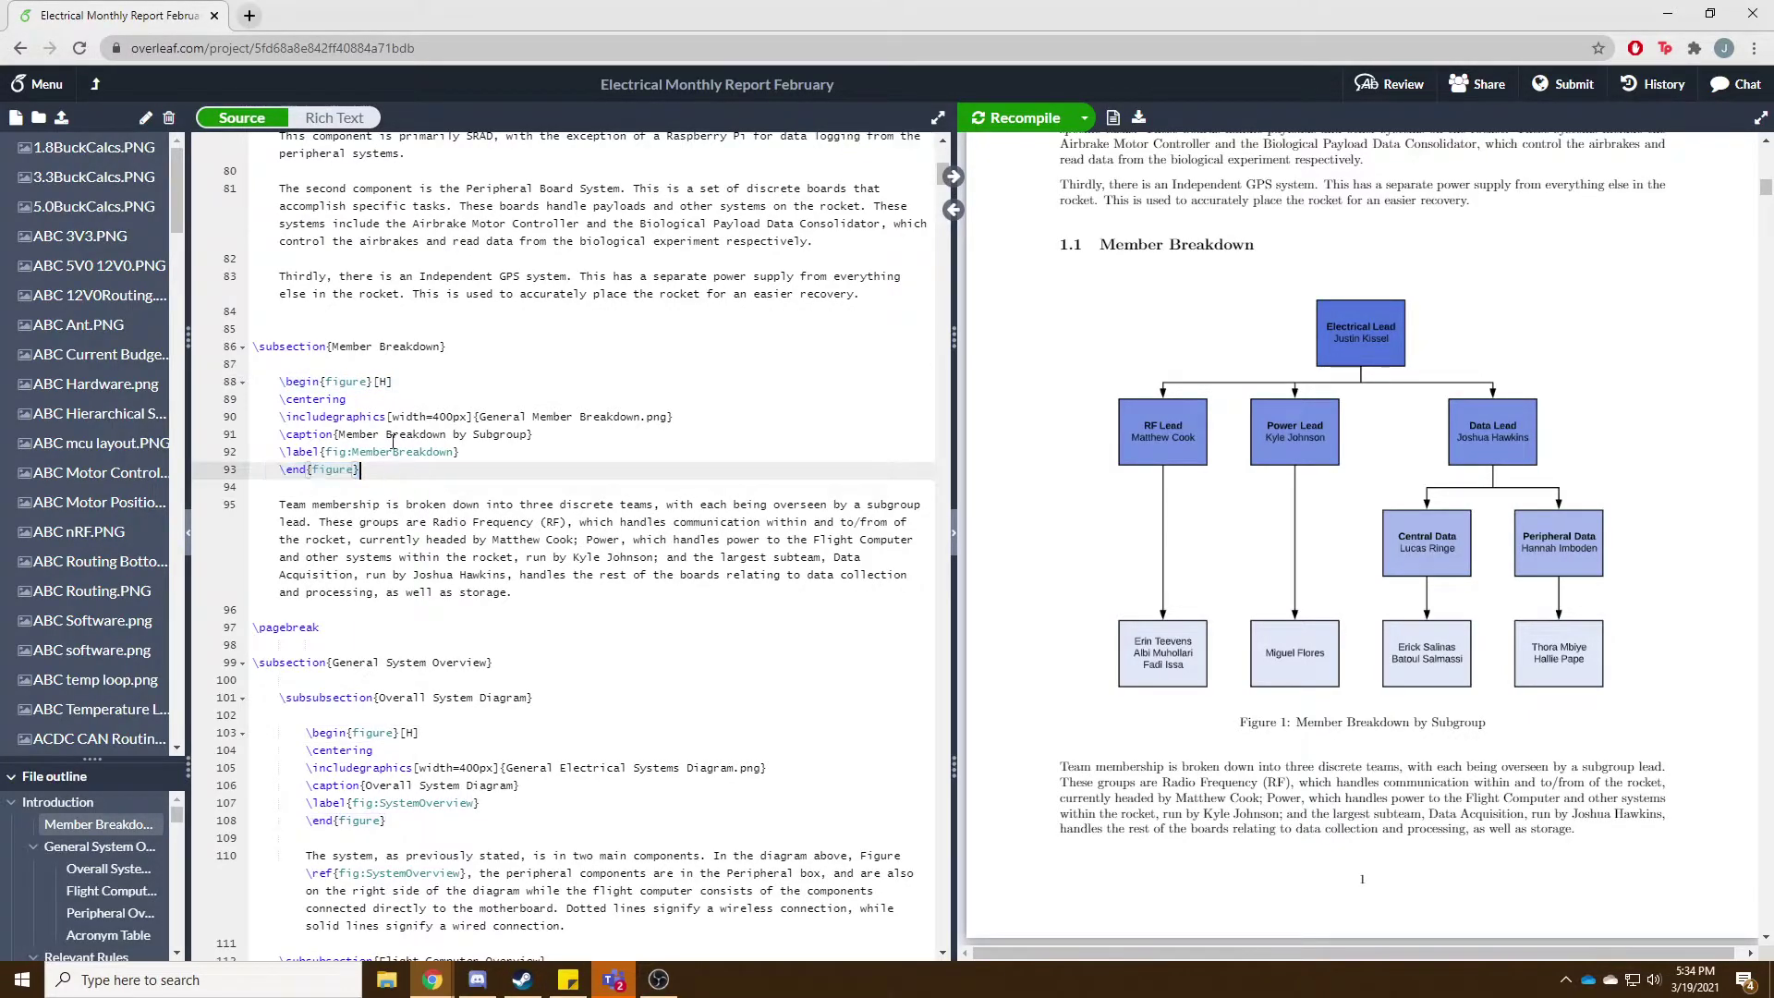
left_click_drag(387, 382, 380, 382)
left_click(407, 383)
left_click(395, 383)
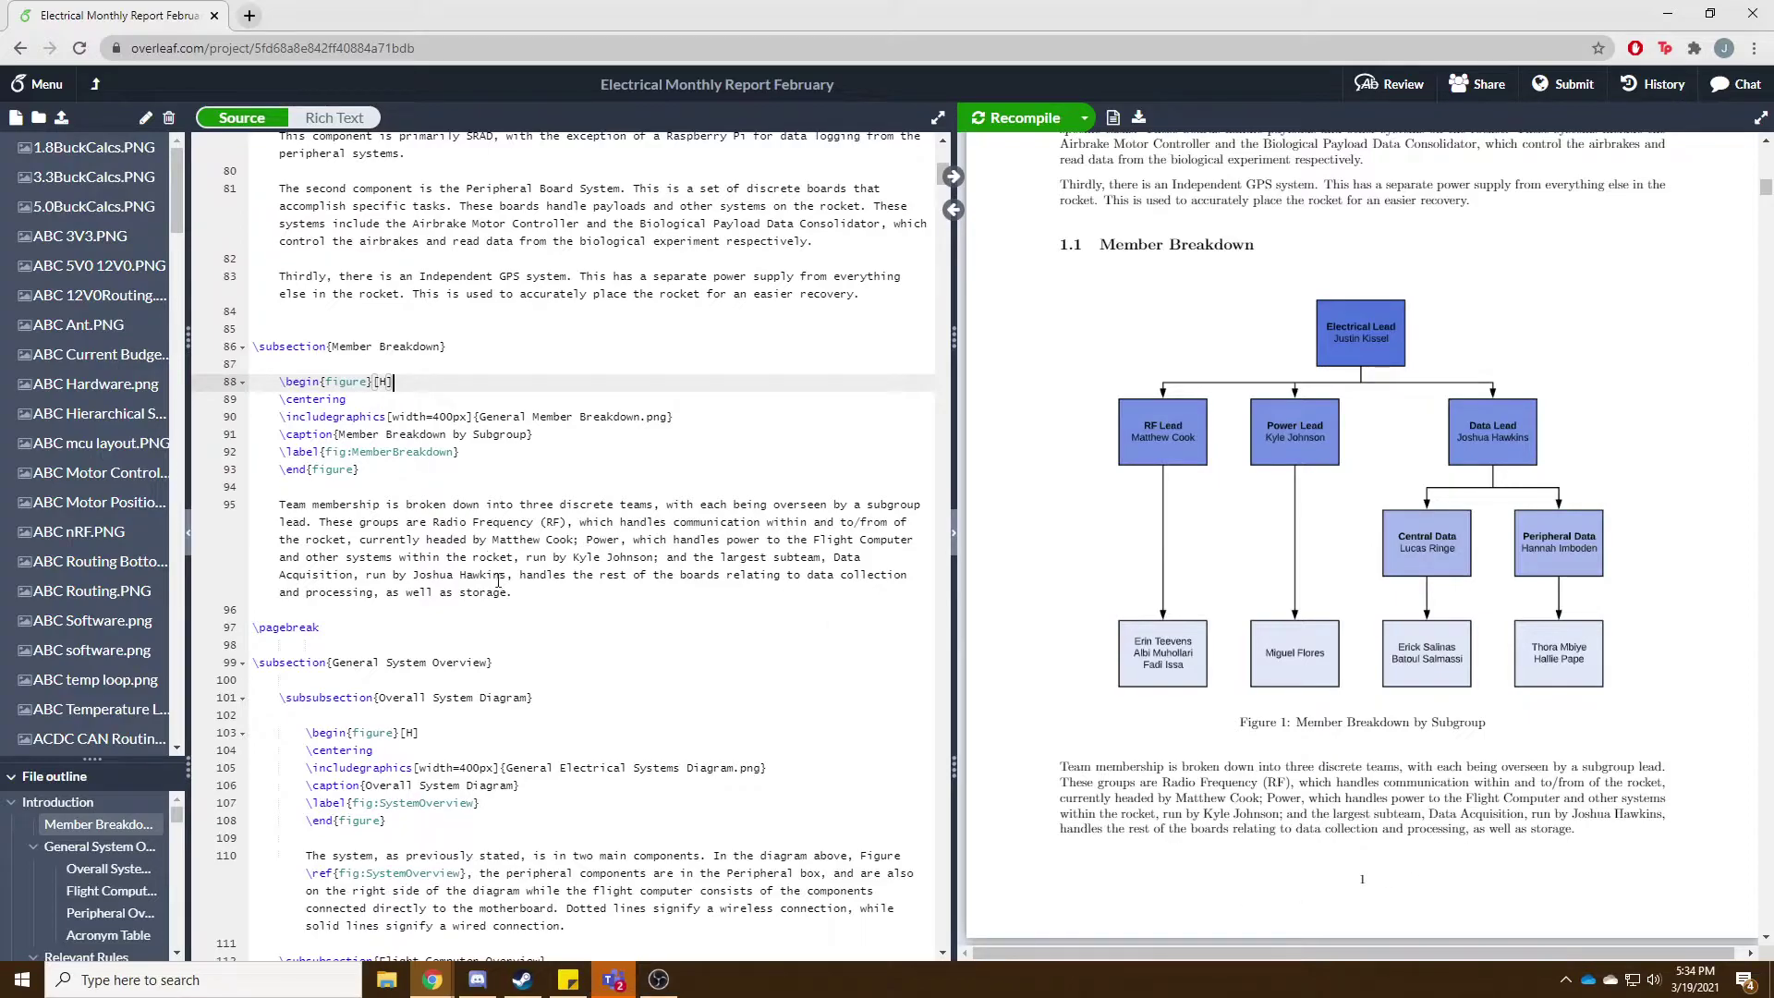
left_click_drag(514, 593, 275, 511)
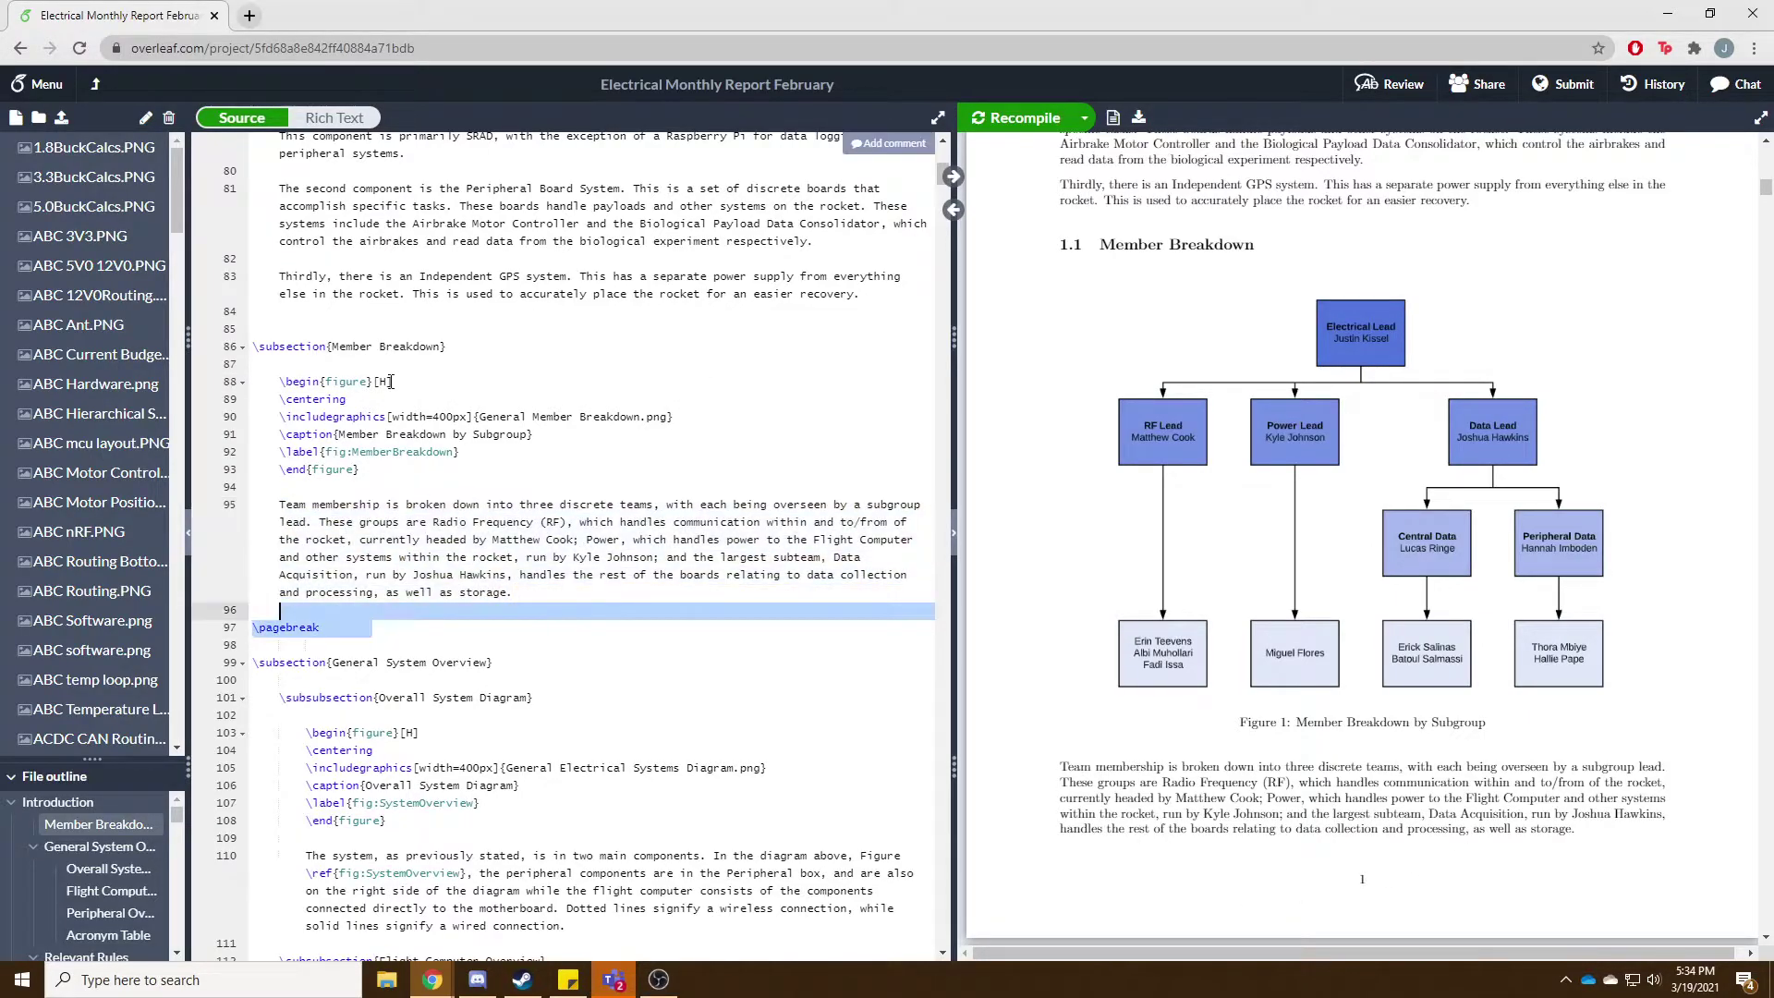
left_click(573, 558)
left_click_drag(349, 399, 675, 416)
left_click(391, 475)
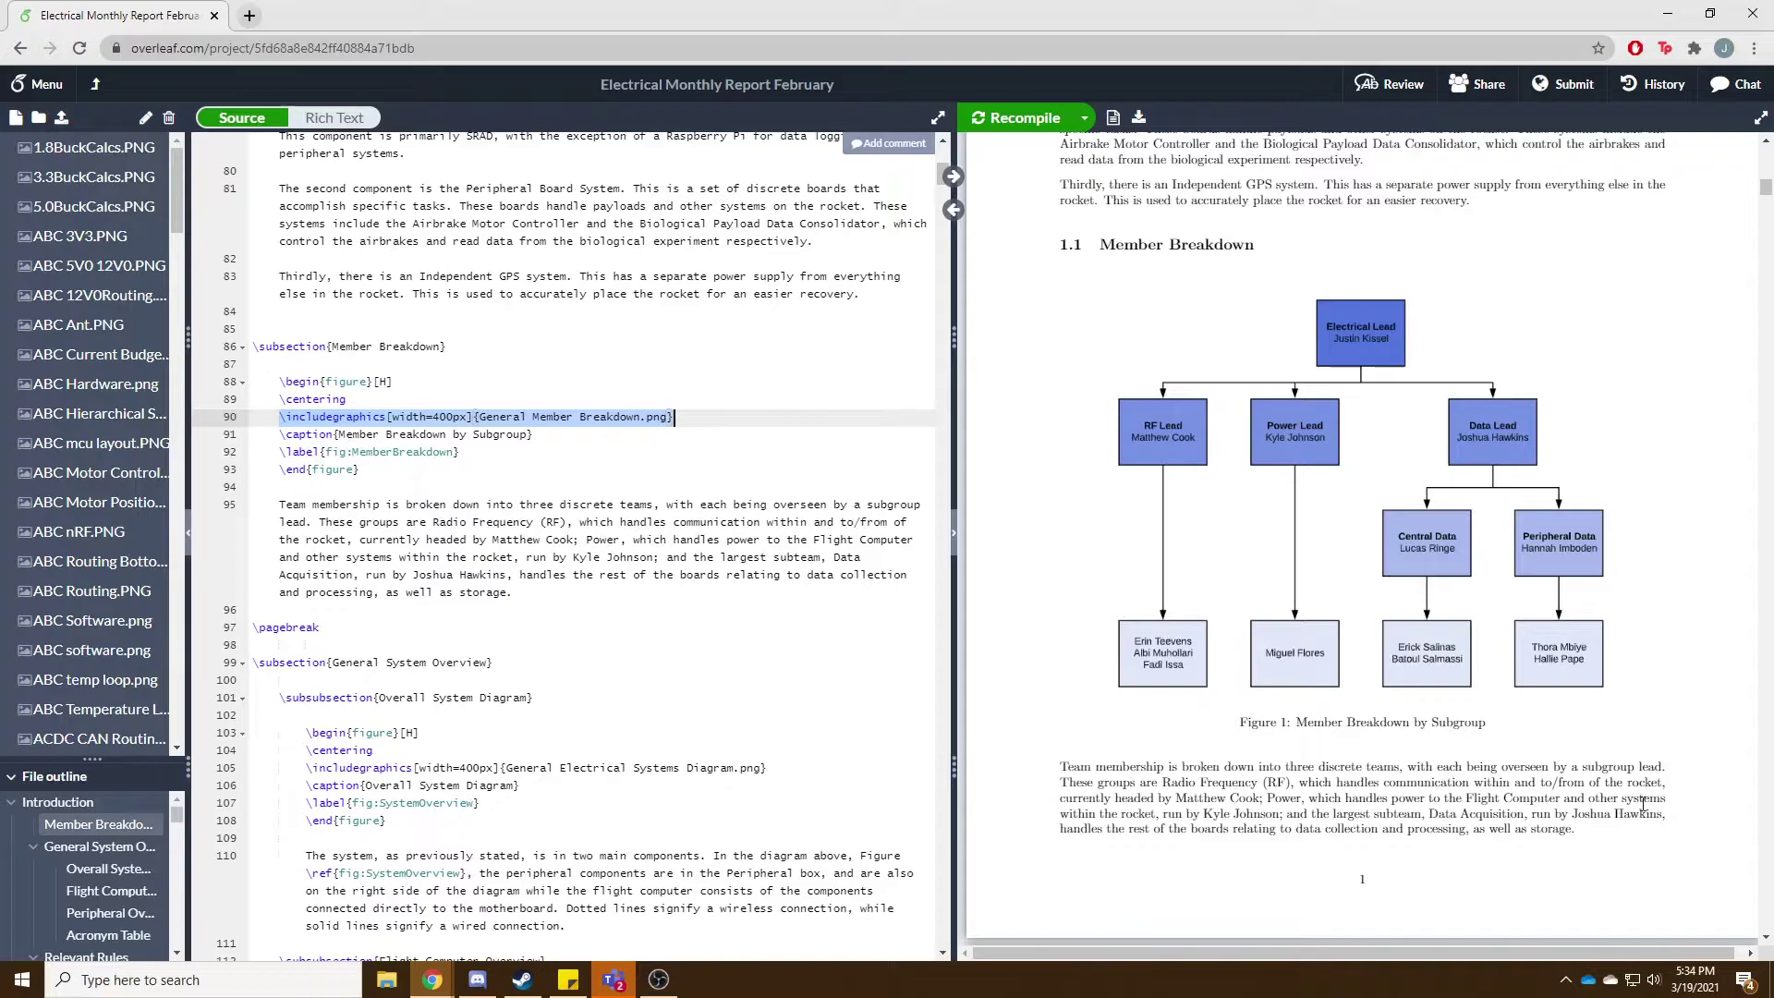
left_click(480, 417)
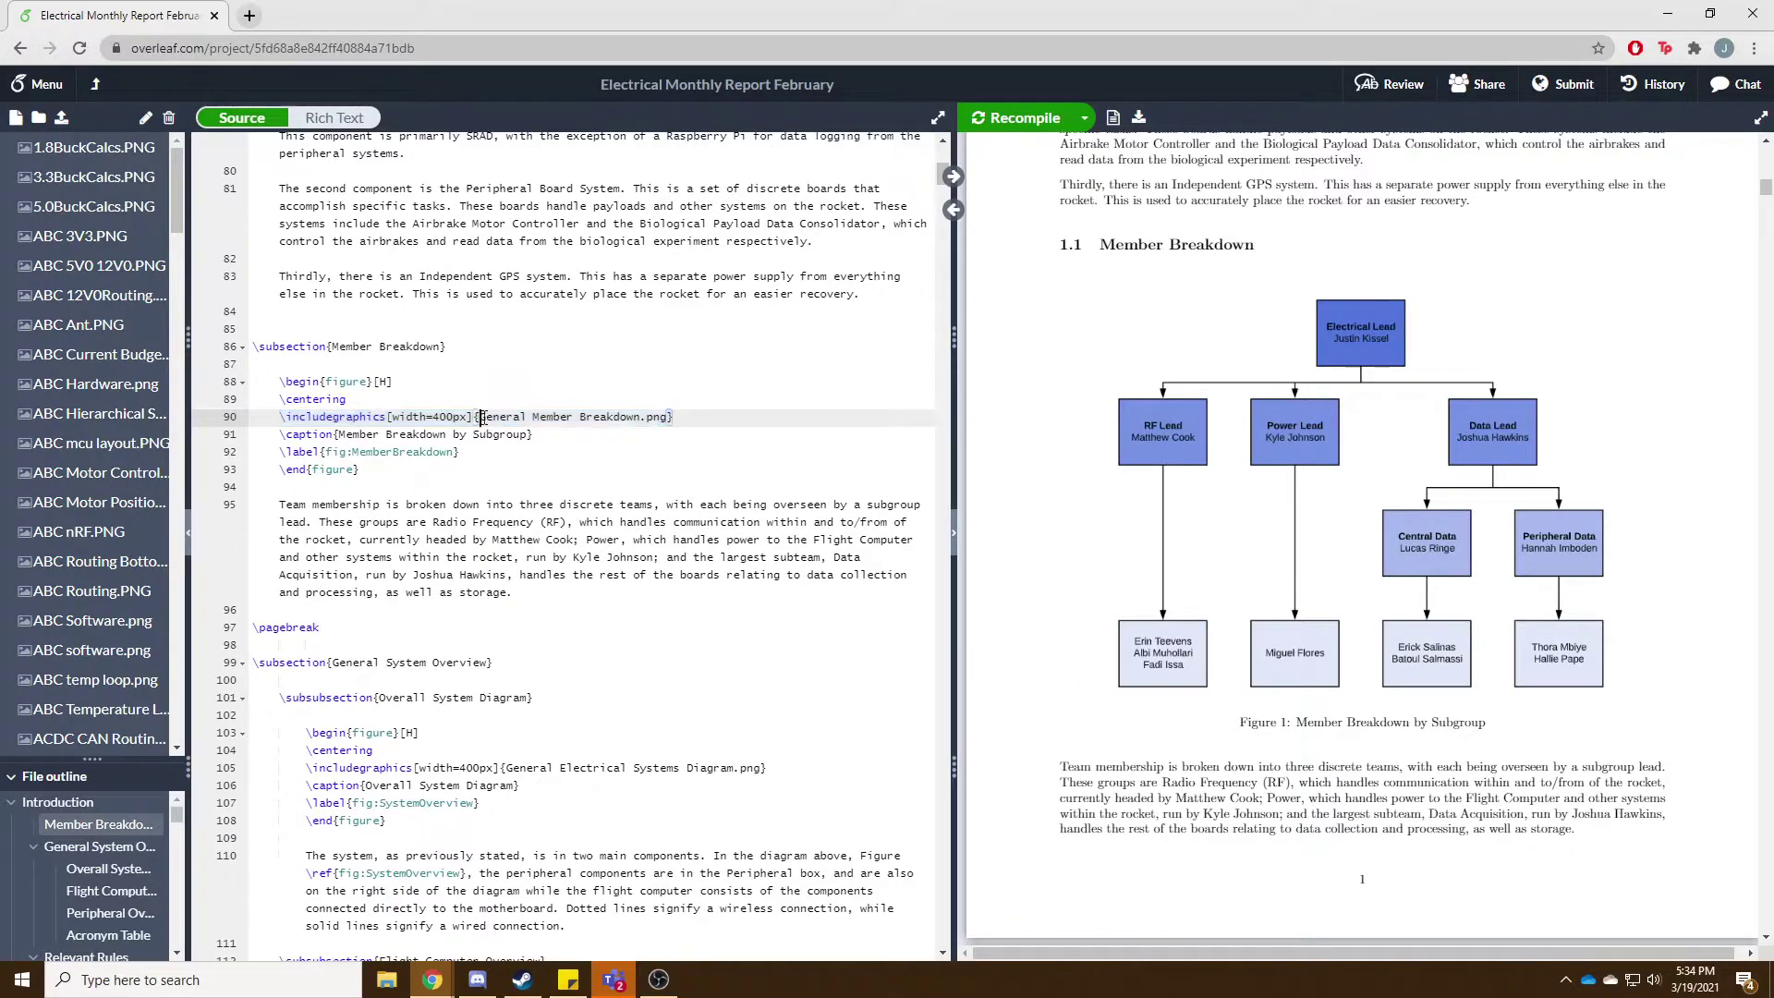
left_click_drag(481, 417, 670, 416)
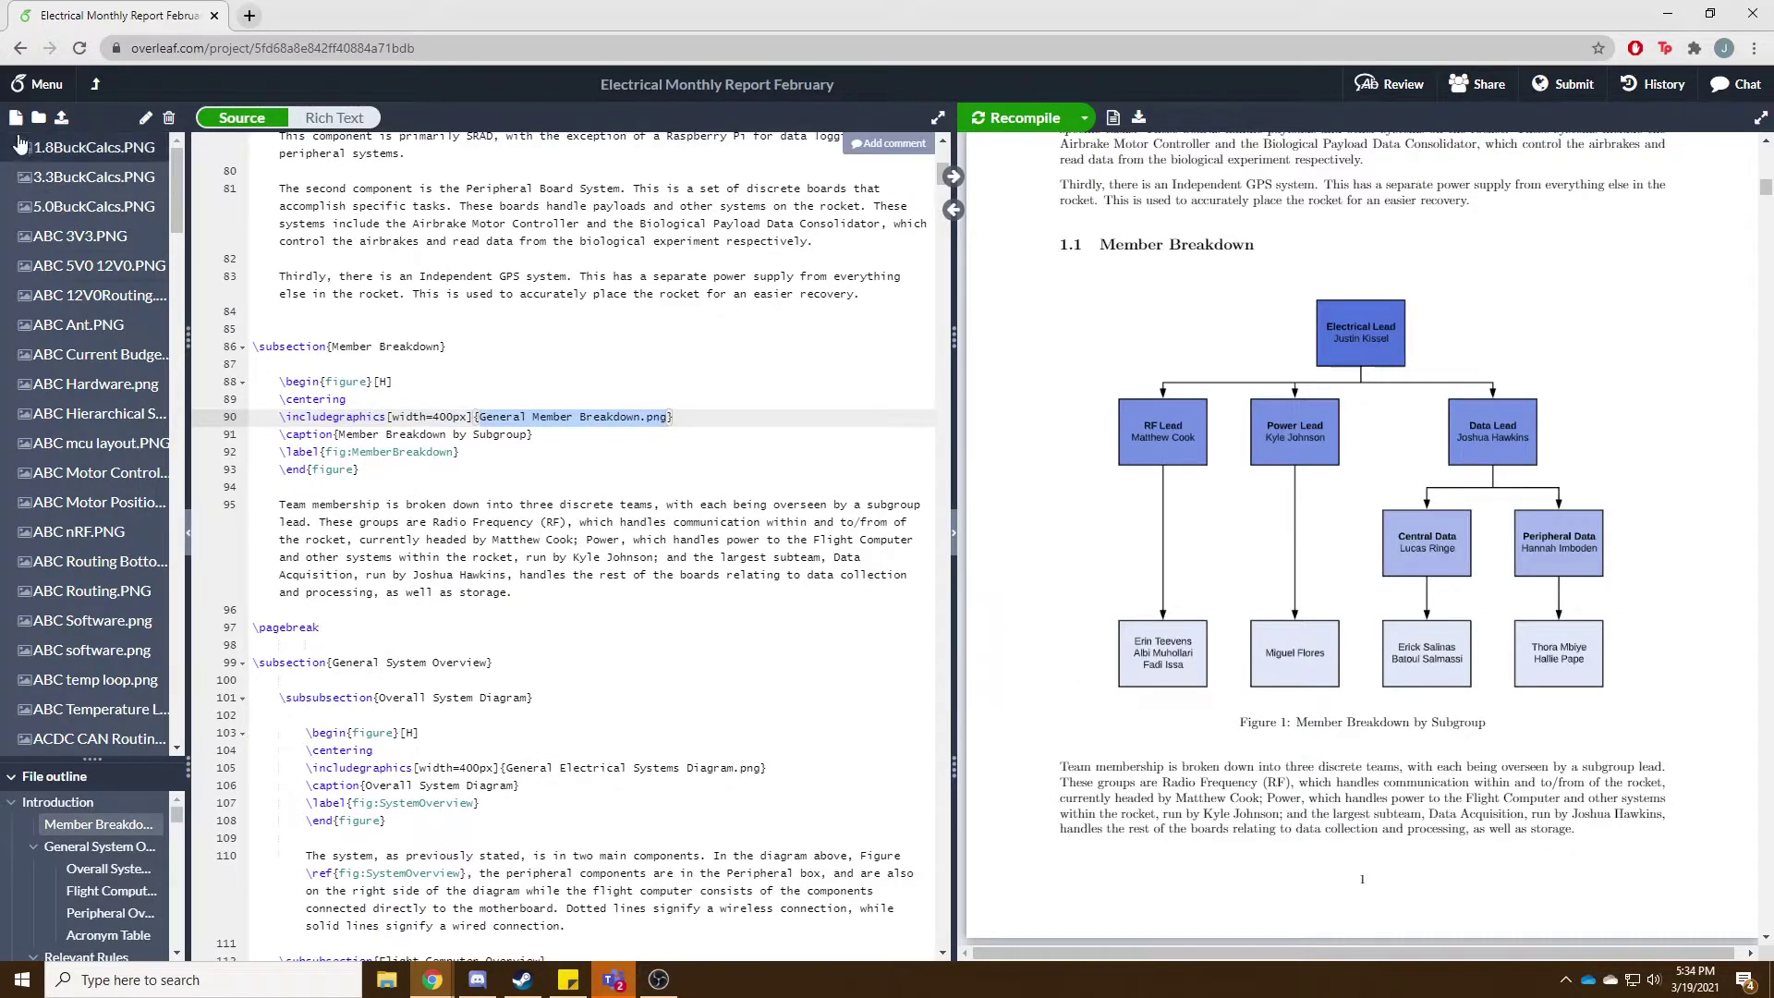
key("BackSpace")
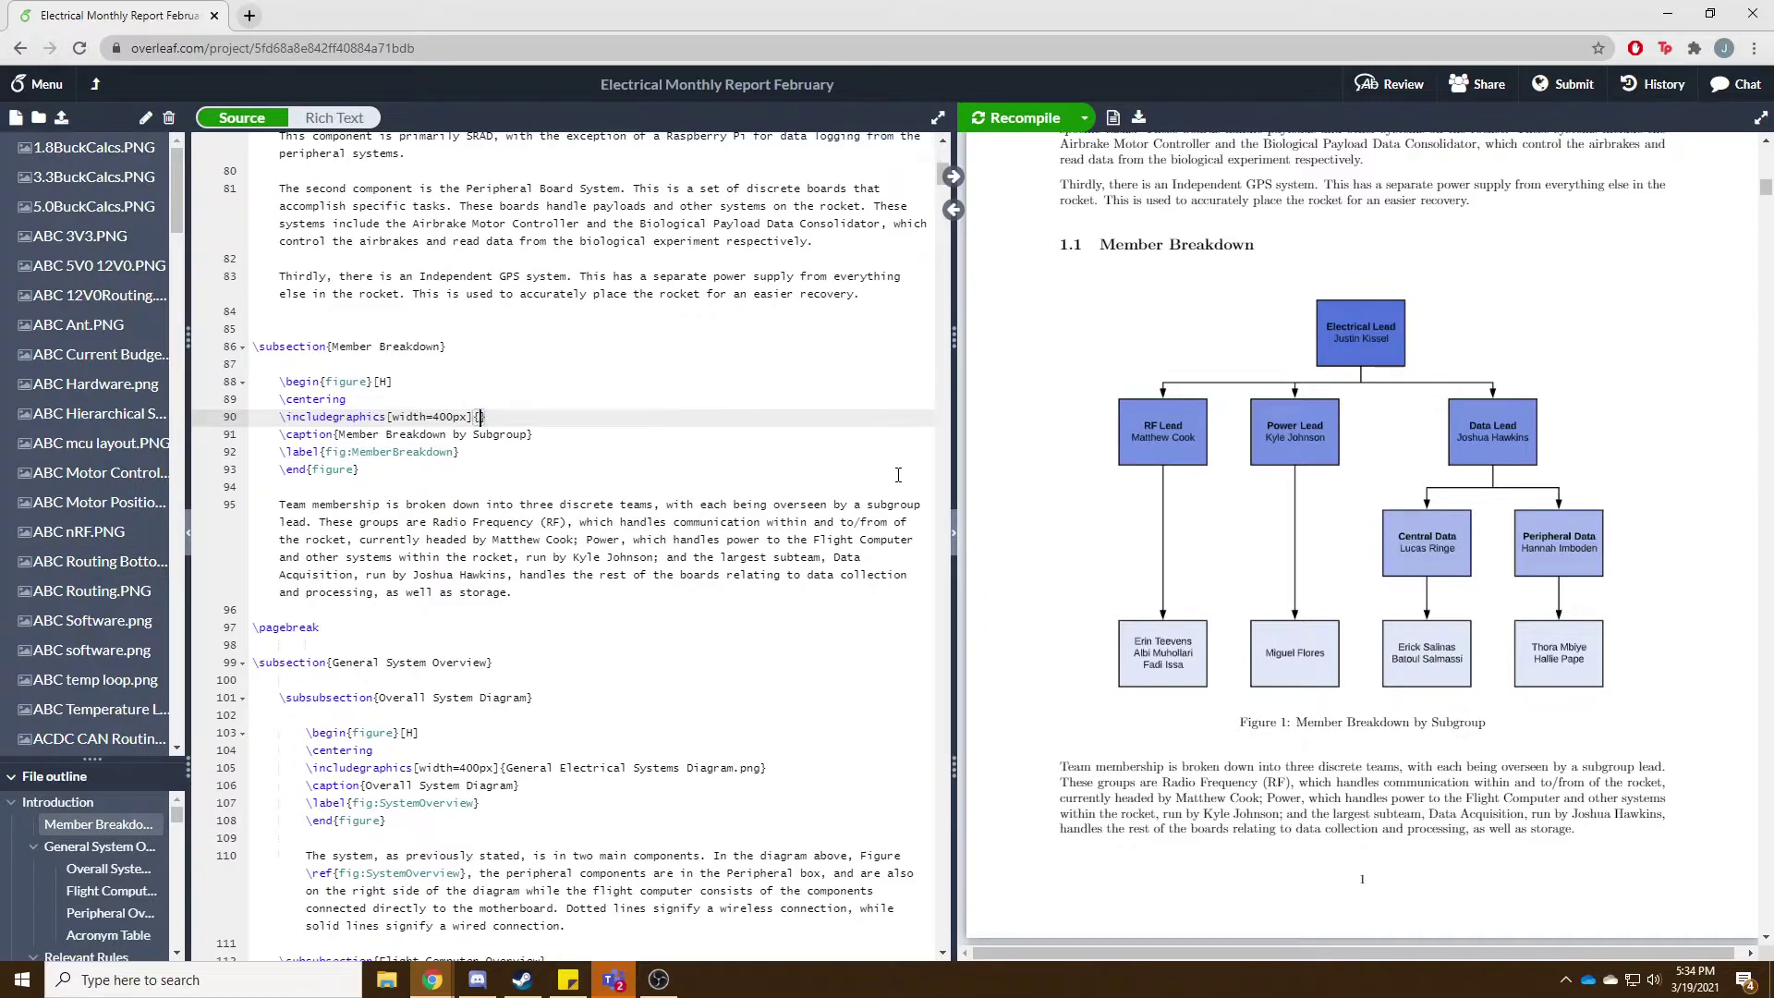
type("Gene")
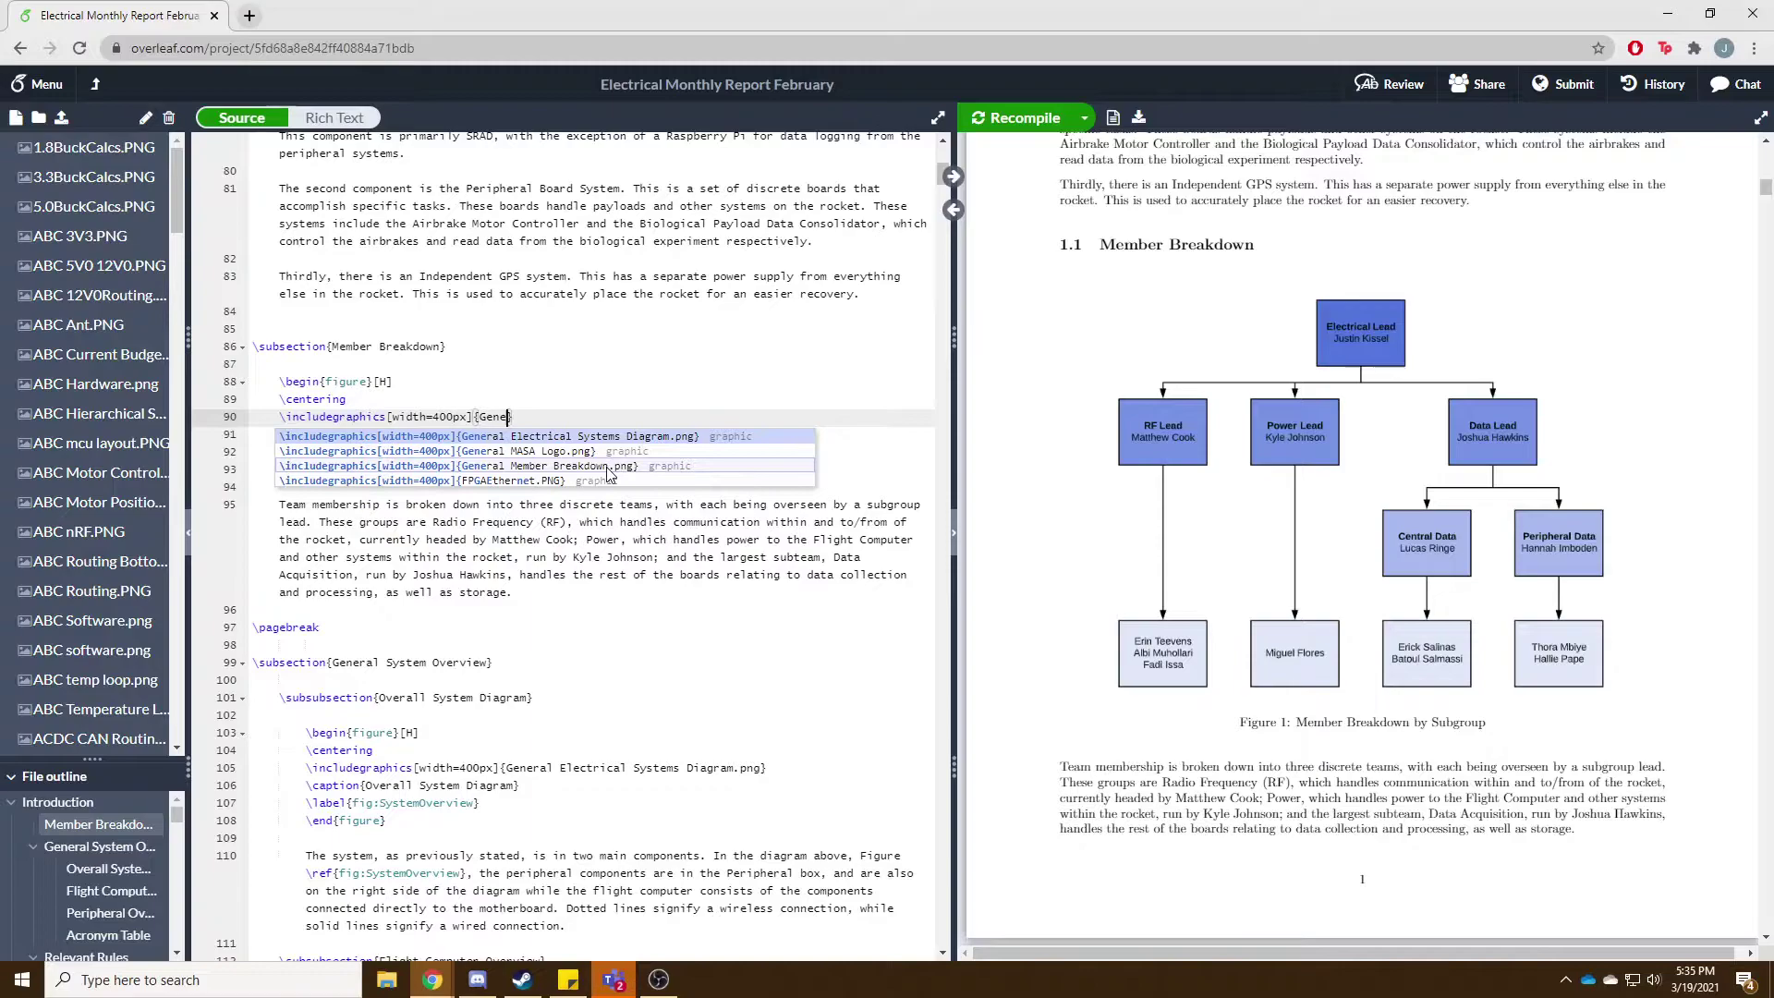
left_click(484, 466)
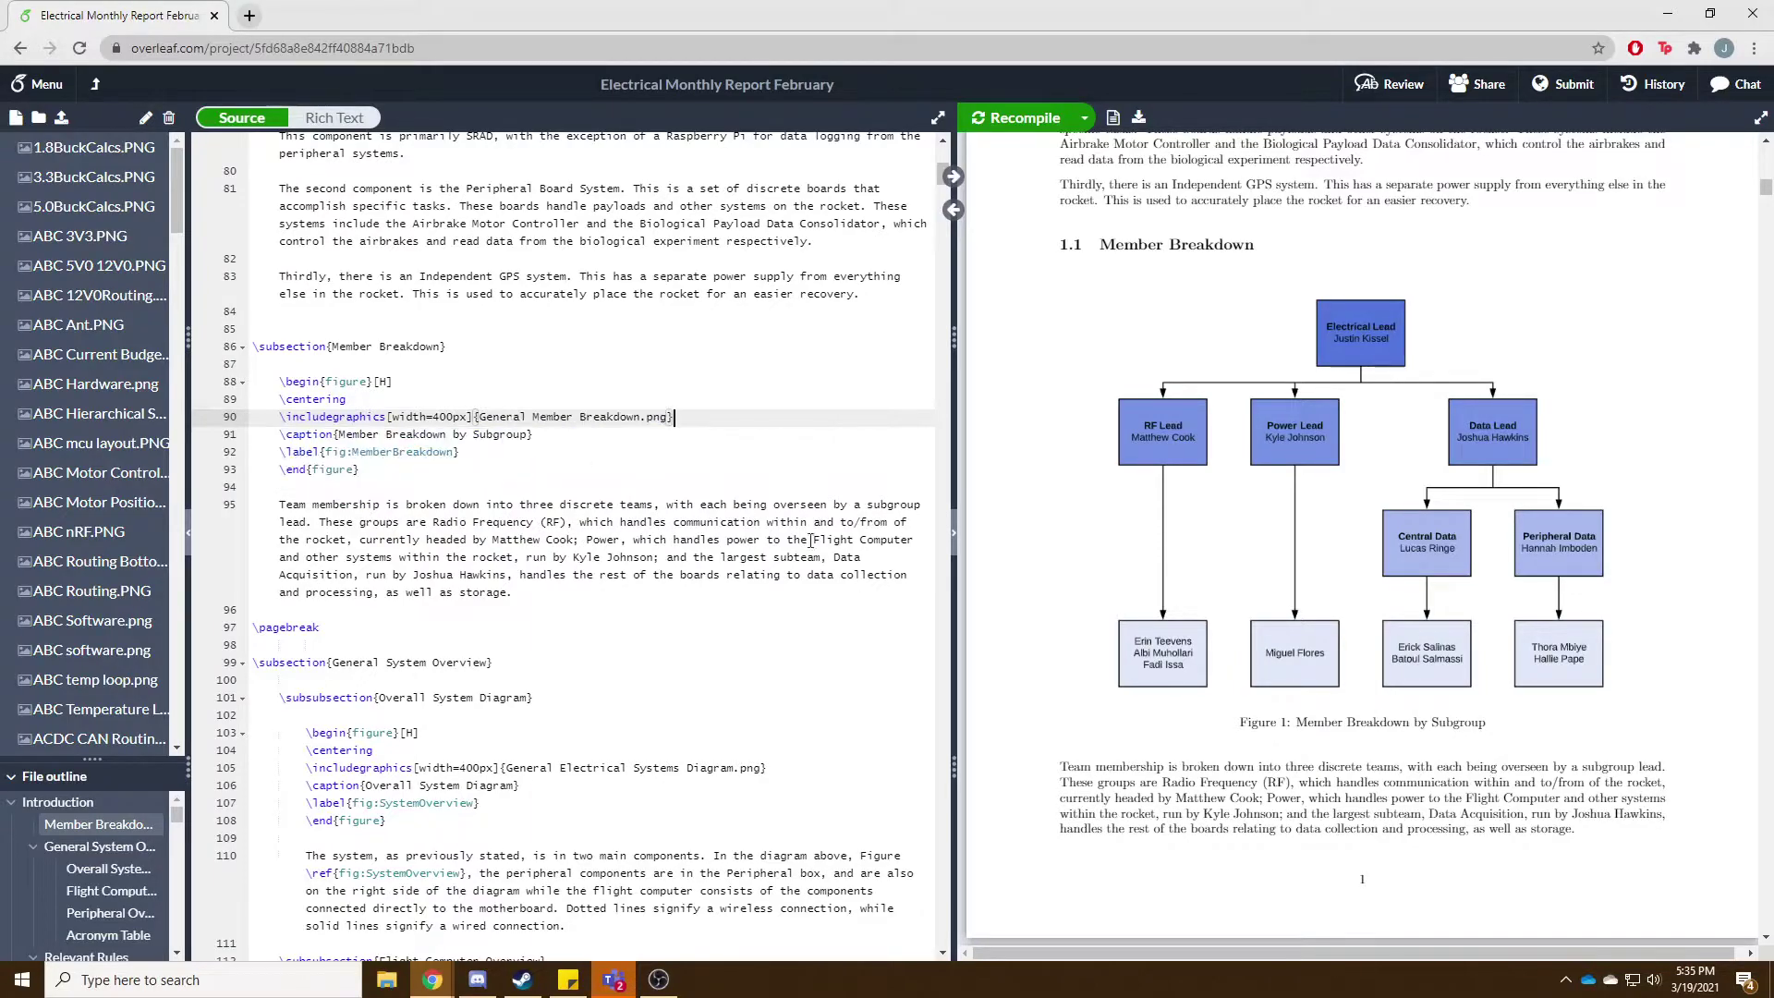
left_click(531, 452)
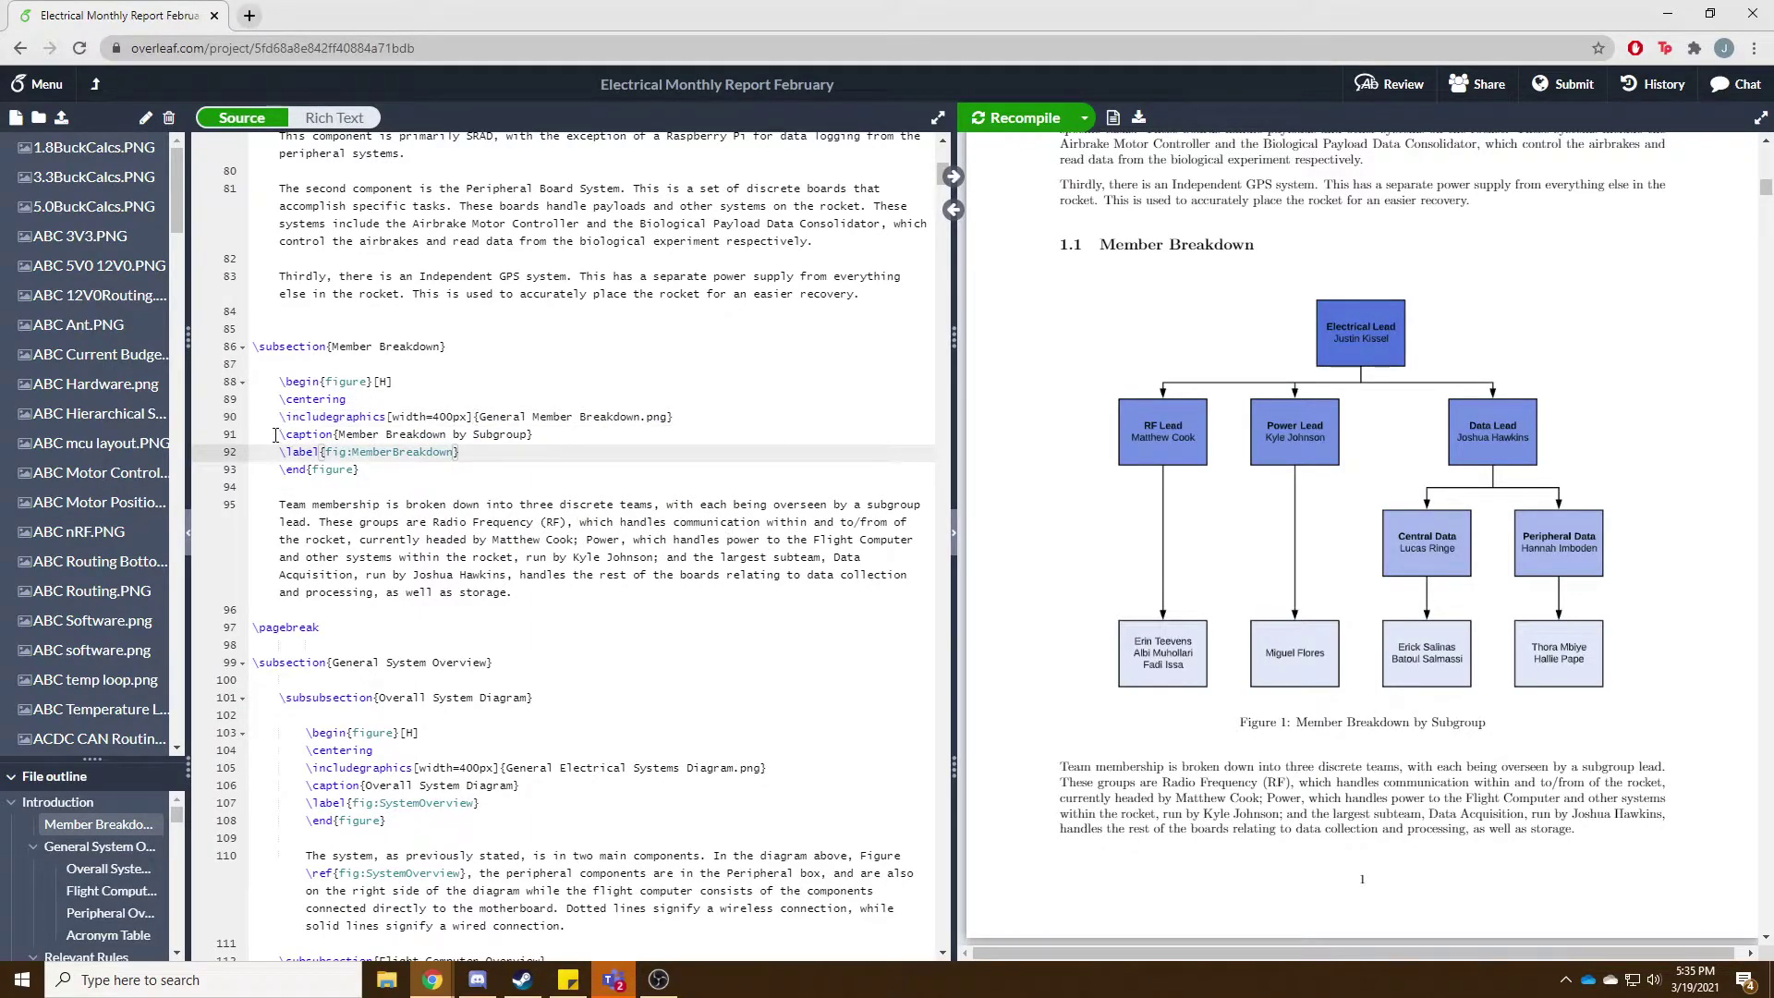
left_click_drag(279, 434, 521, 435)
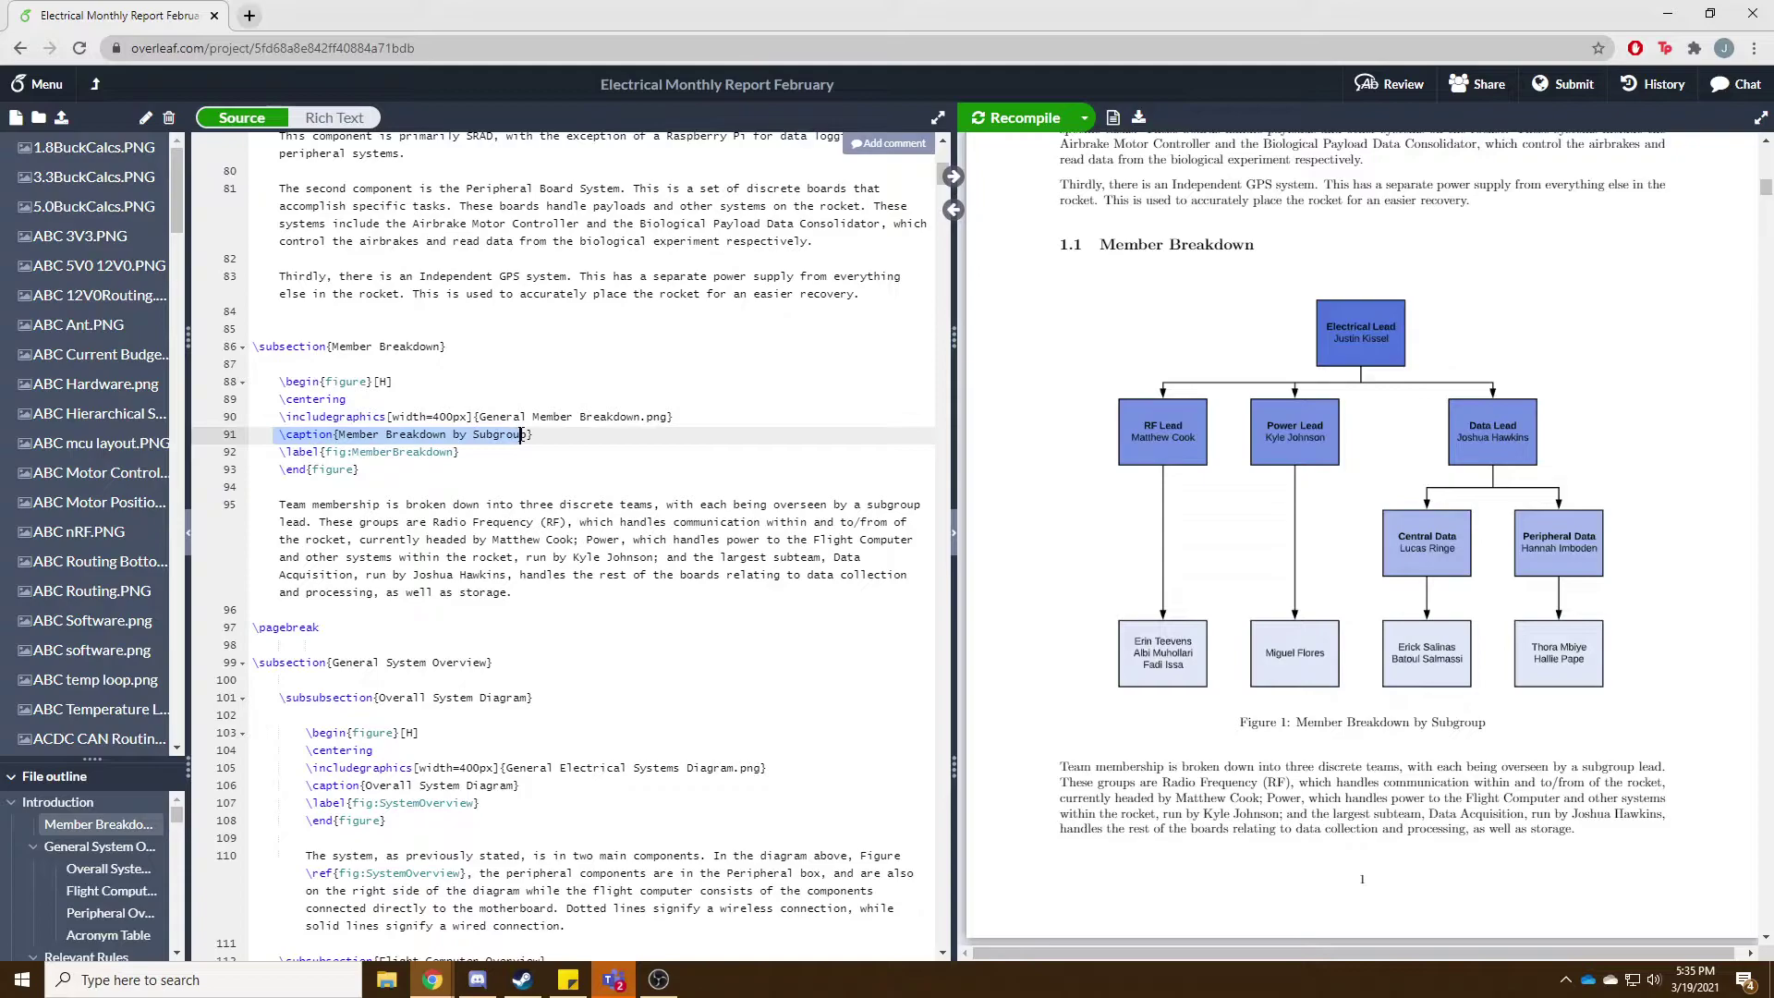
mouse_move(279, 452)
left_mouse_down()
mouse_move(462, 452)
mouse_move(274, 452)
left_mouse_up()
left_click(459, 452)
key("Right")
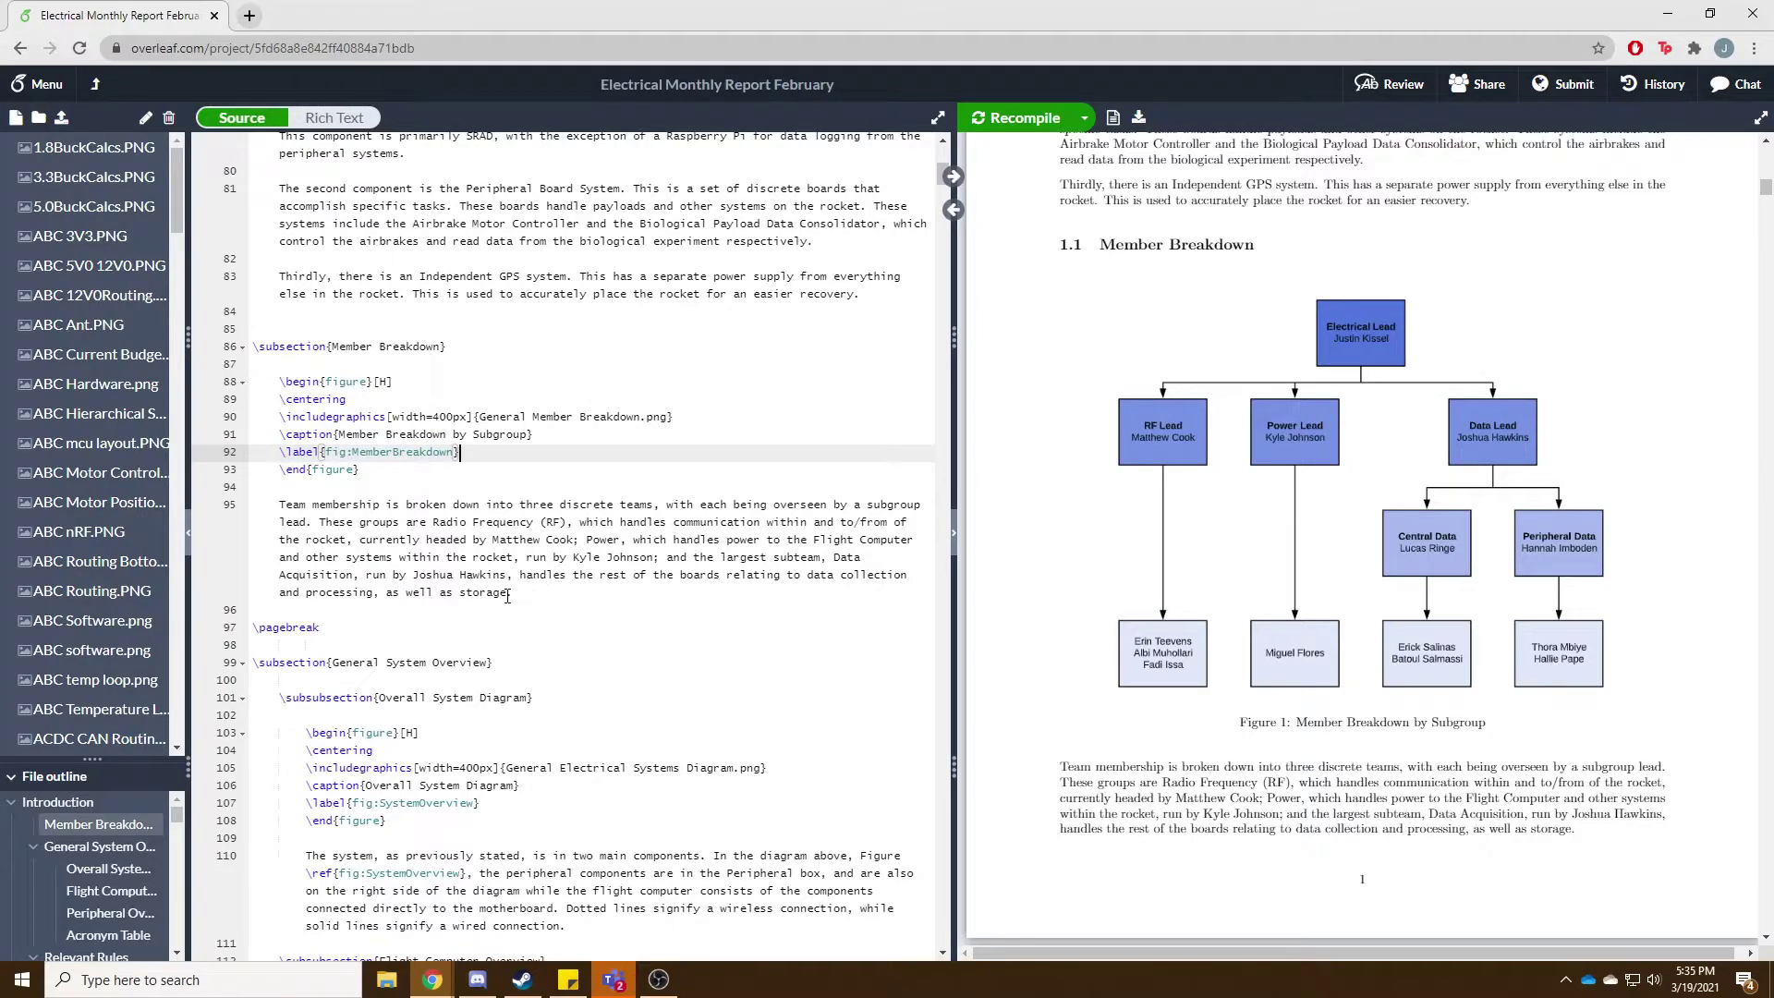
Append \ref{fig:MemberBreakdown} to the end of the team membership paragraph.
left_click(536, 593)
type("e")
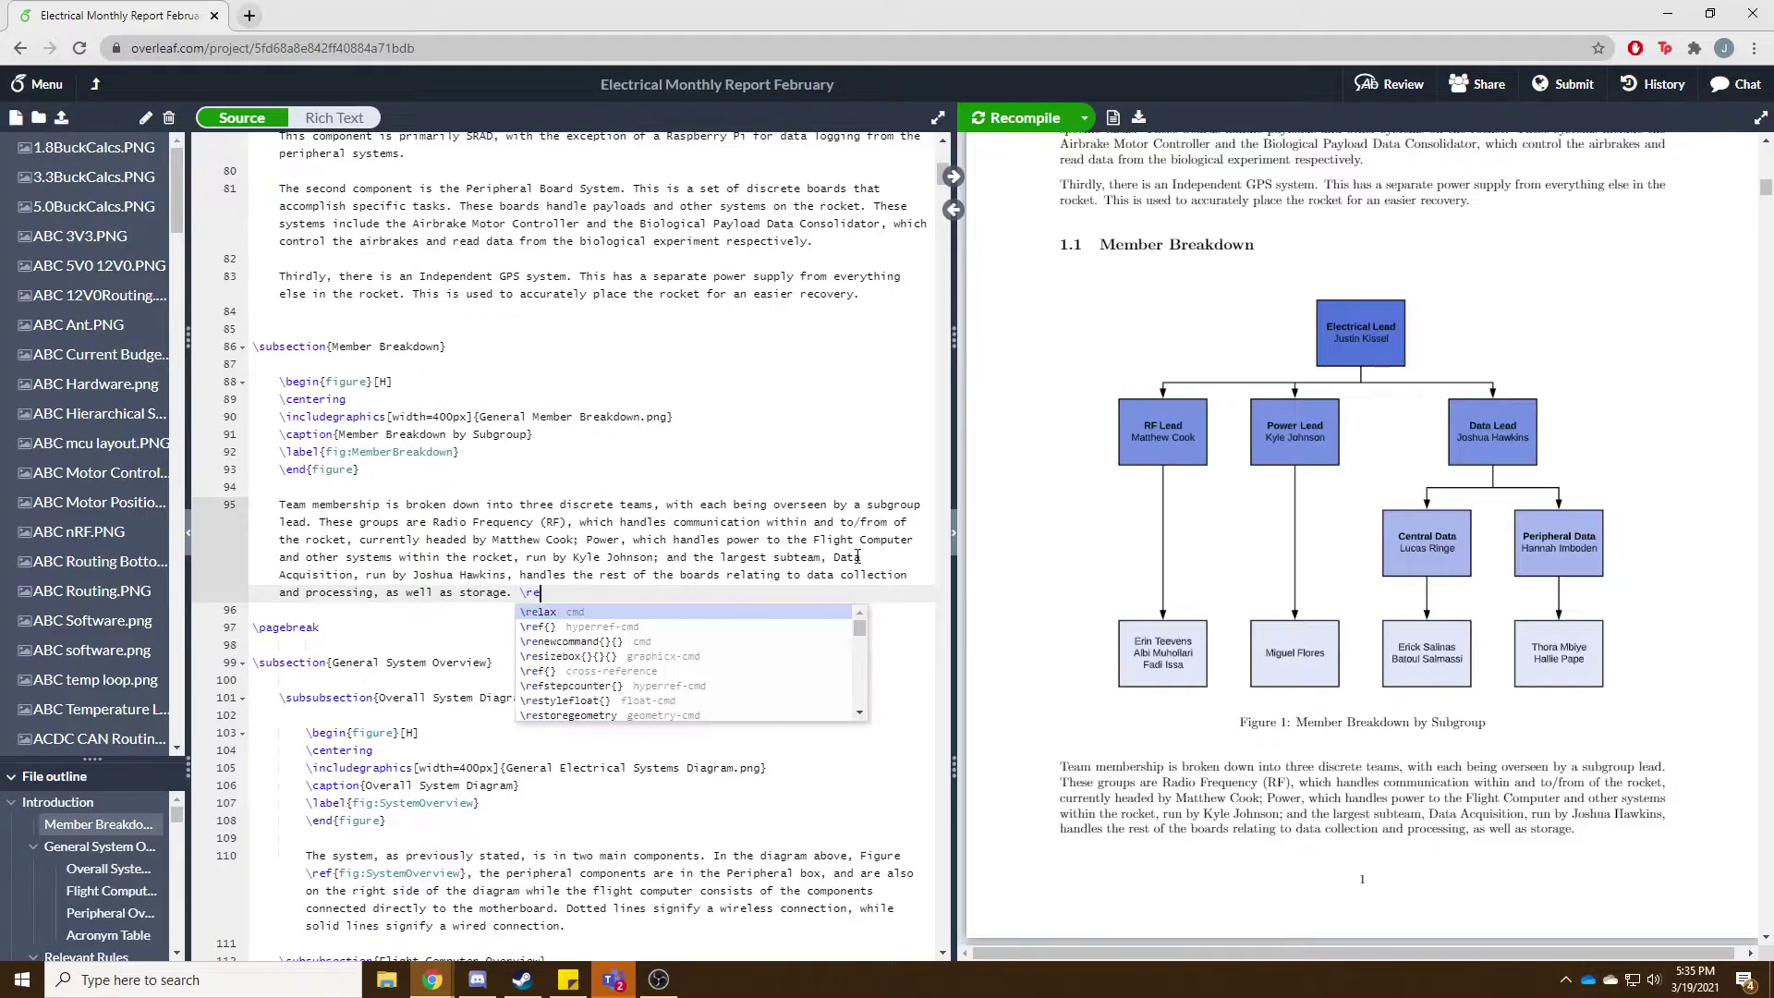
type("f{")
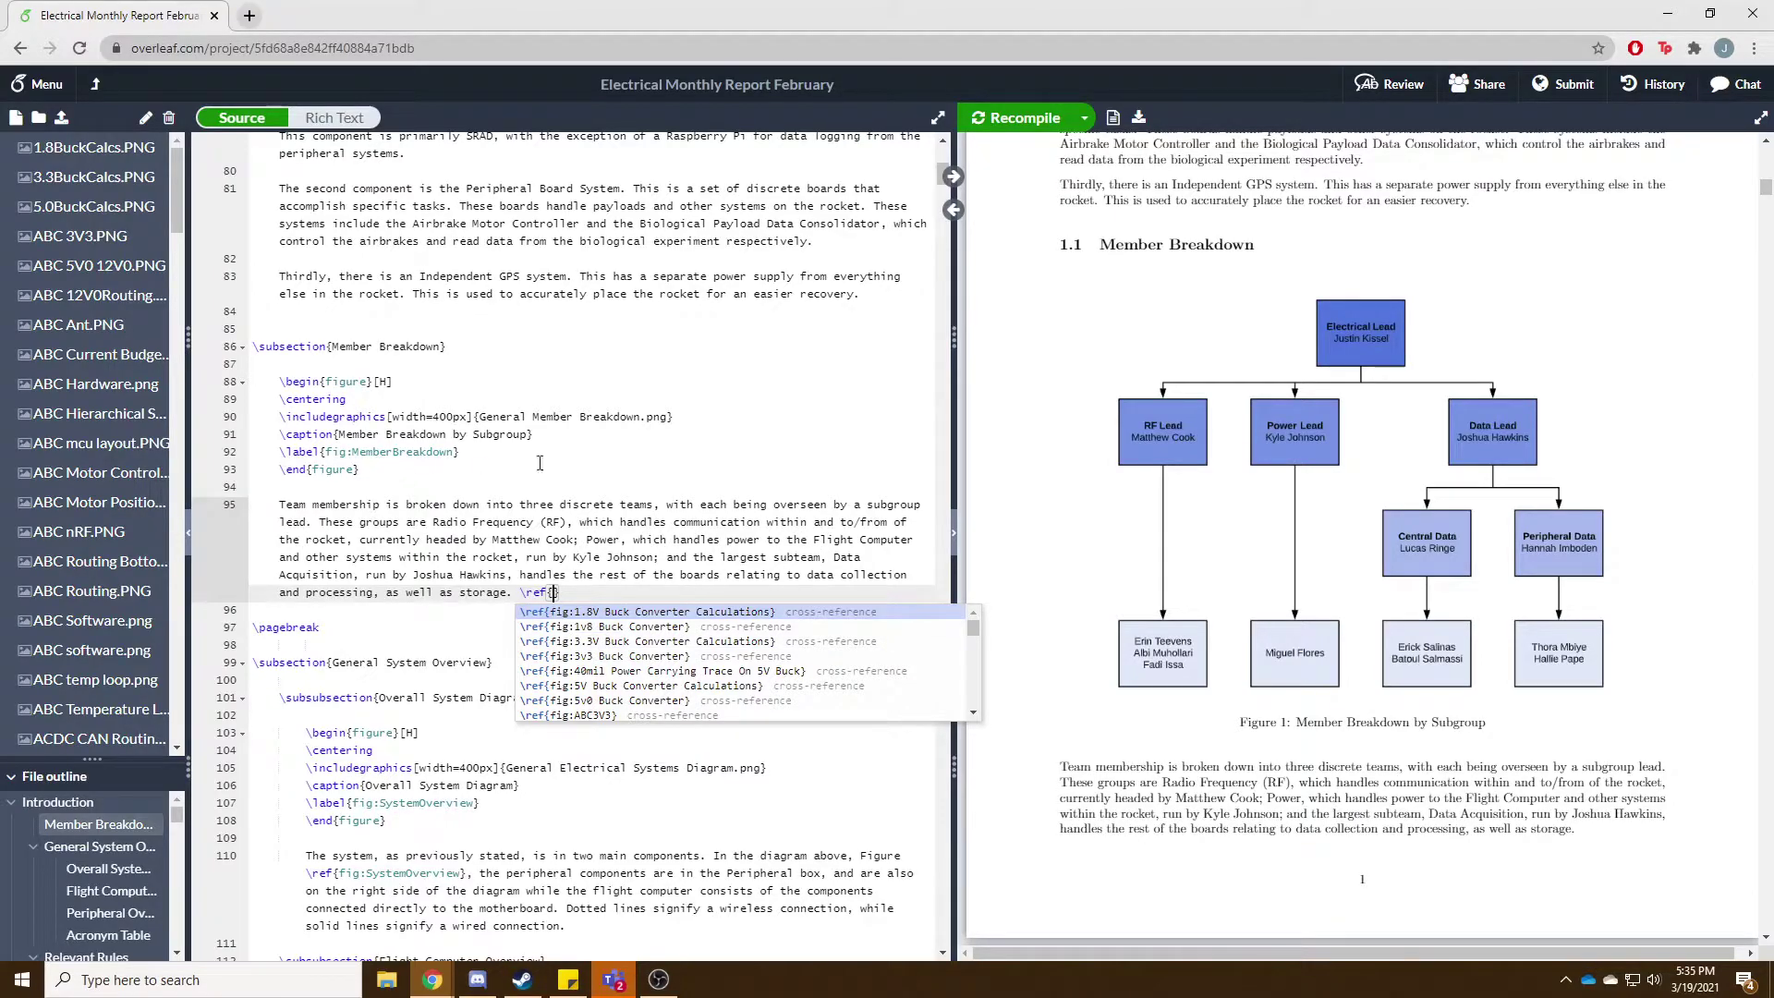
type("Mem")
key("Return")
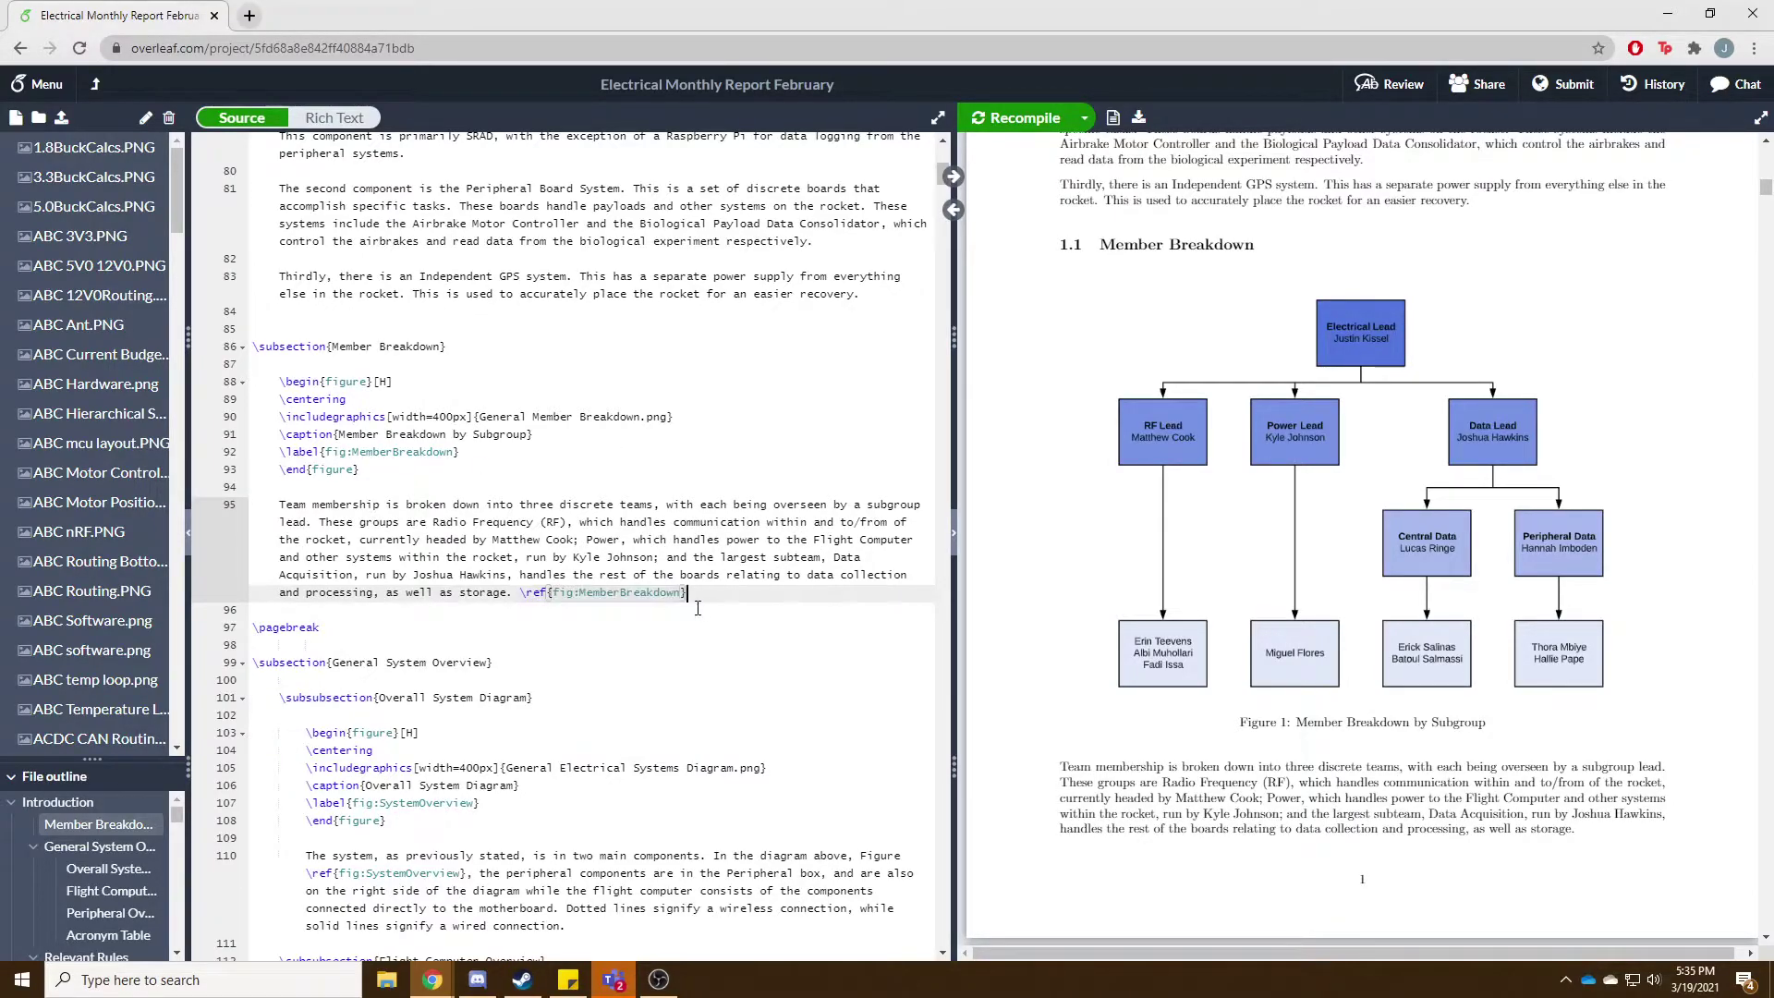
left_click(706, 608)
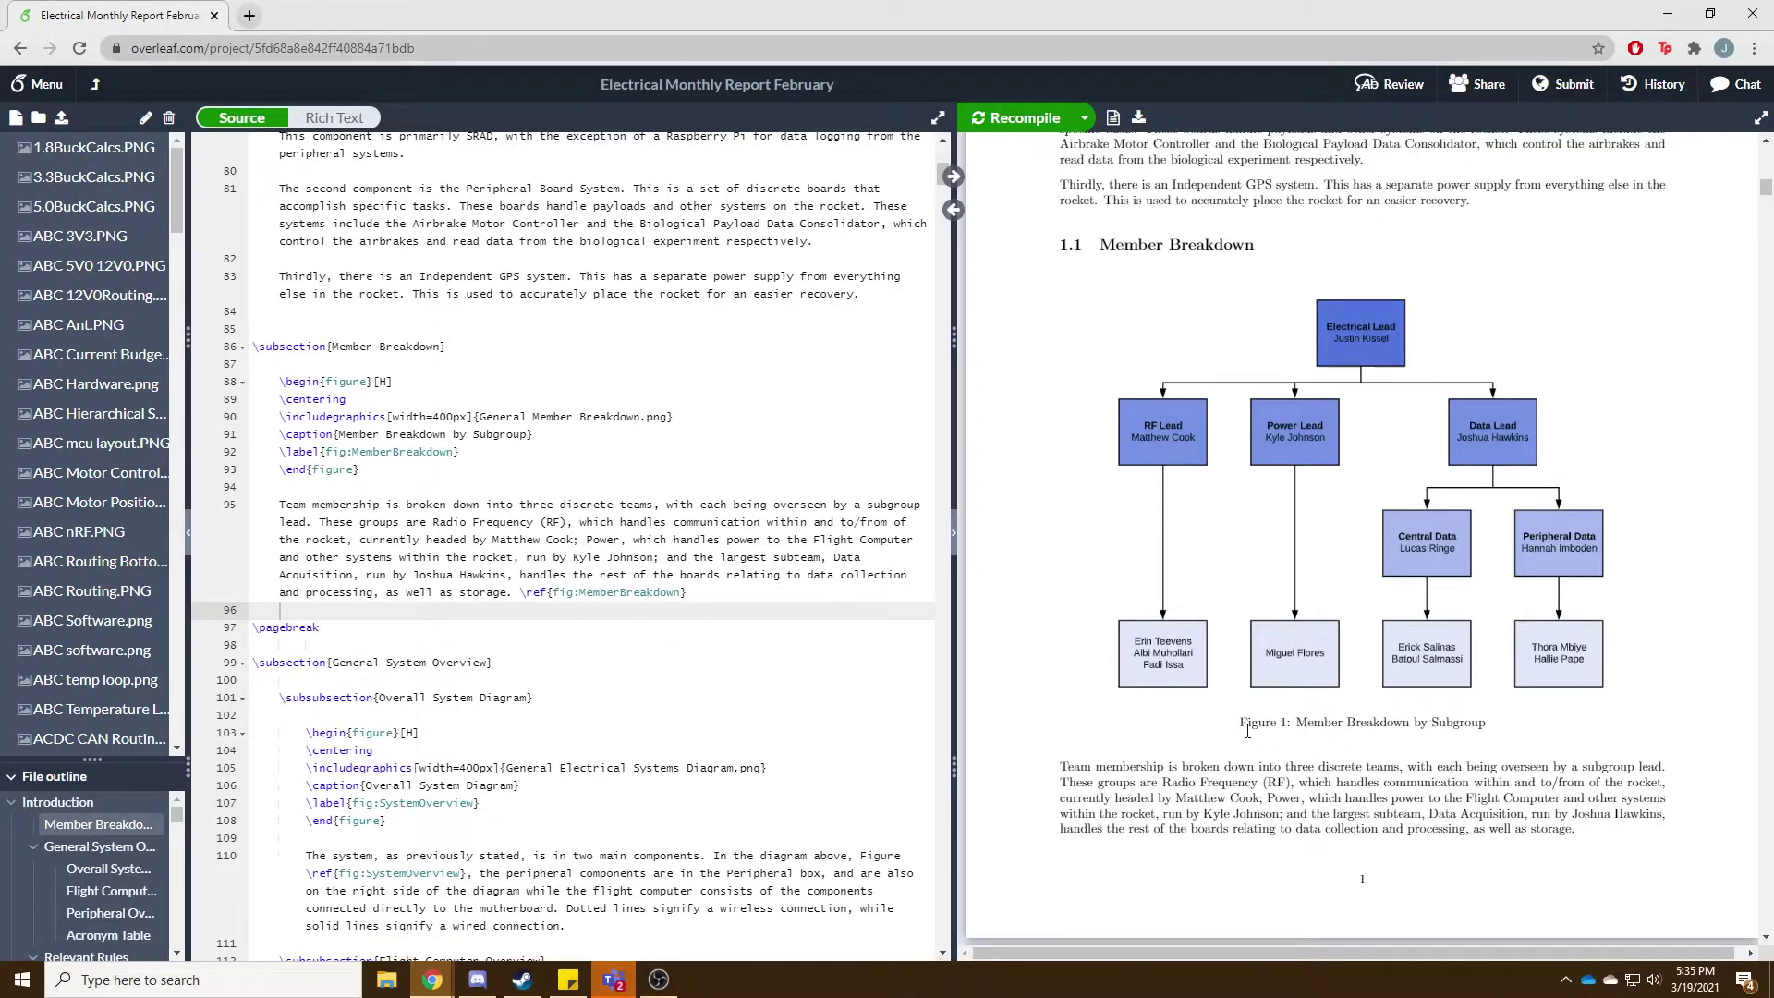
Select and delete the \ref{fig:MemberBreakdown} reference so line 95 ends at 'as well as storage.'.
left_click(676, 599)
left_click_drag(677, 598, 520, 594)
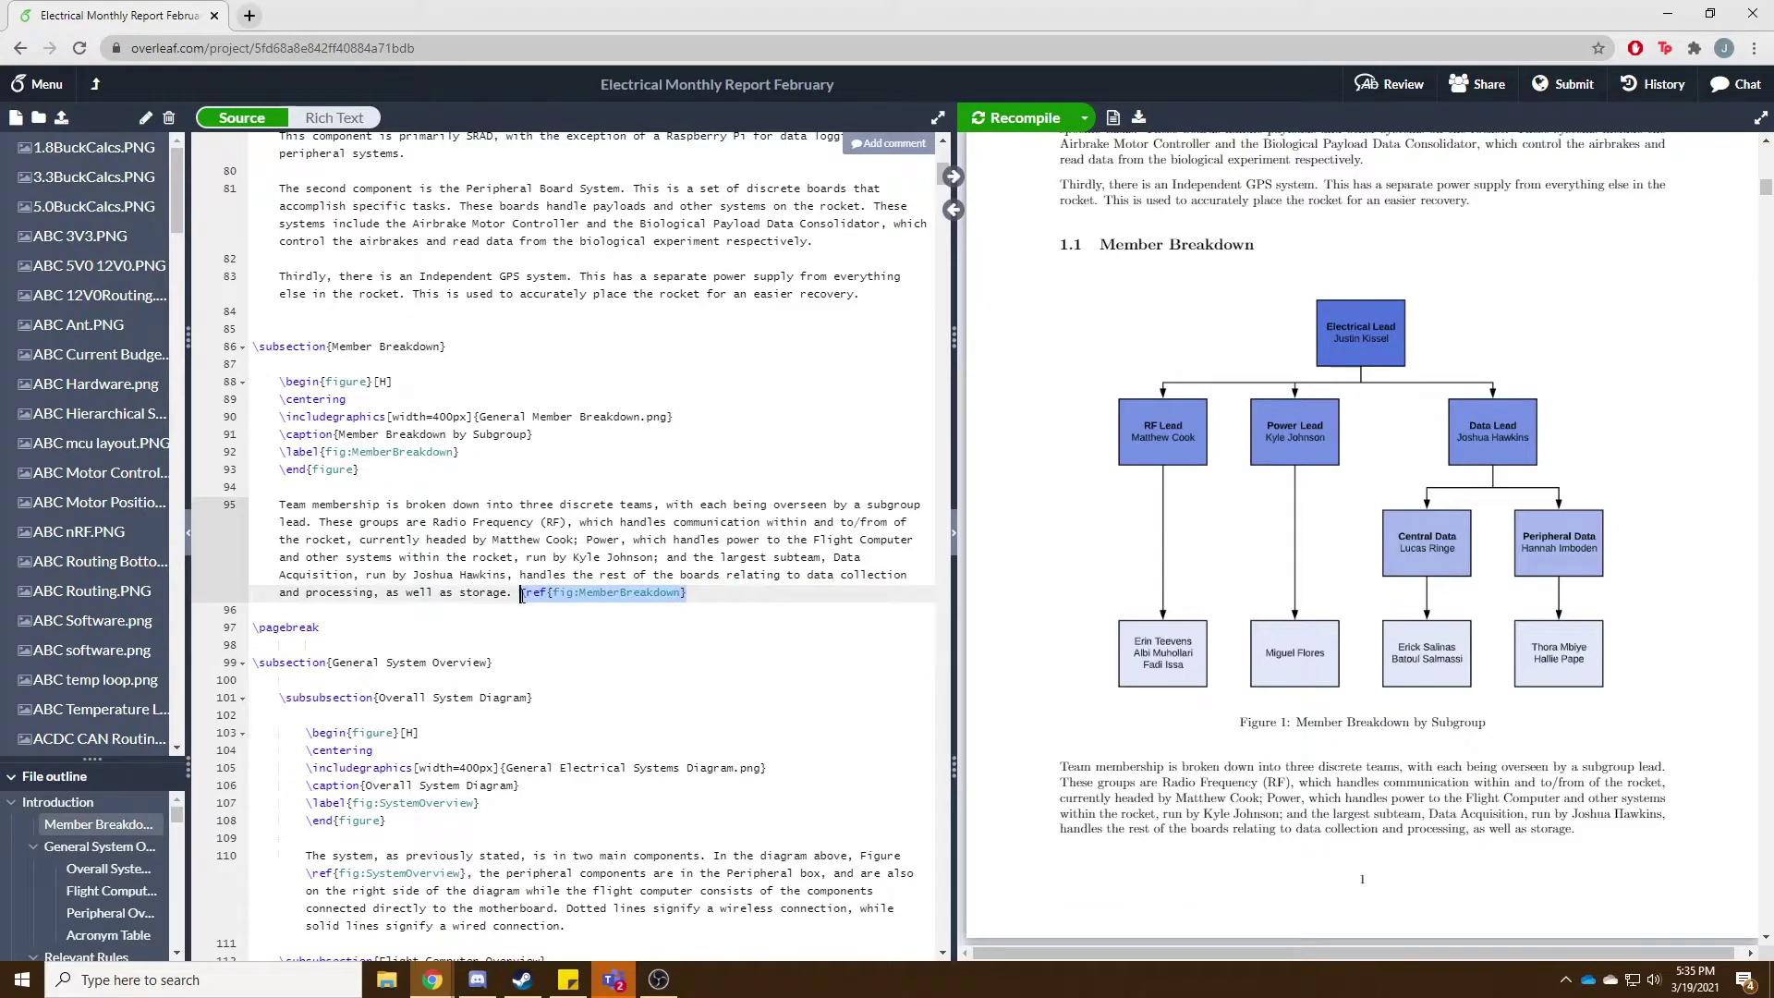
key("BackSpace")
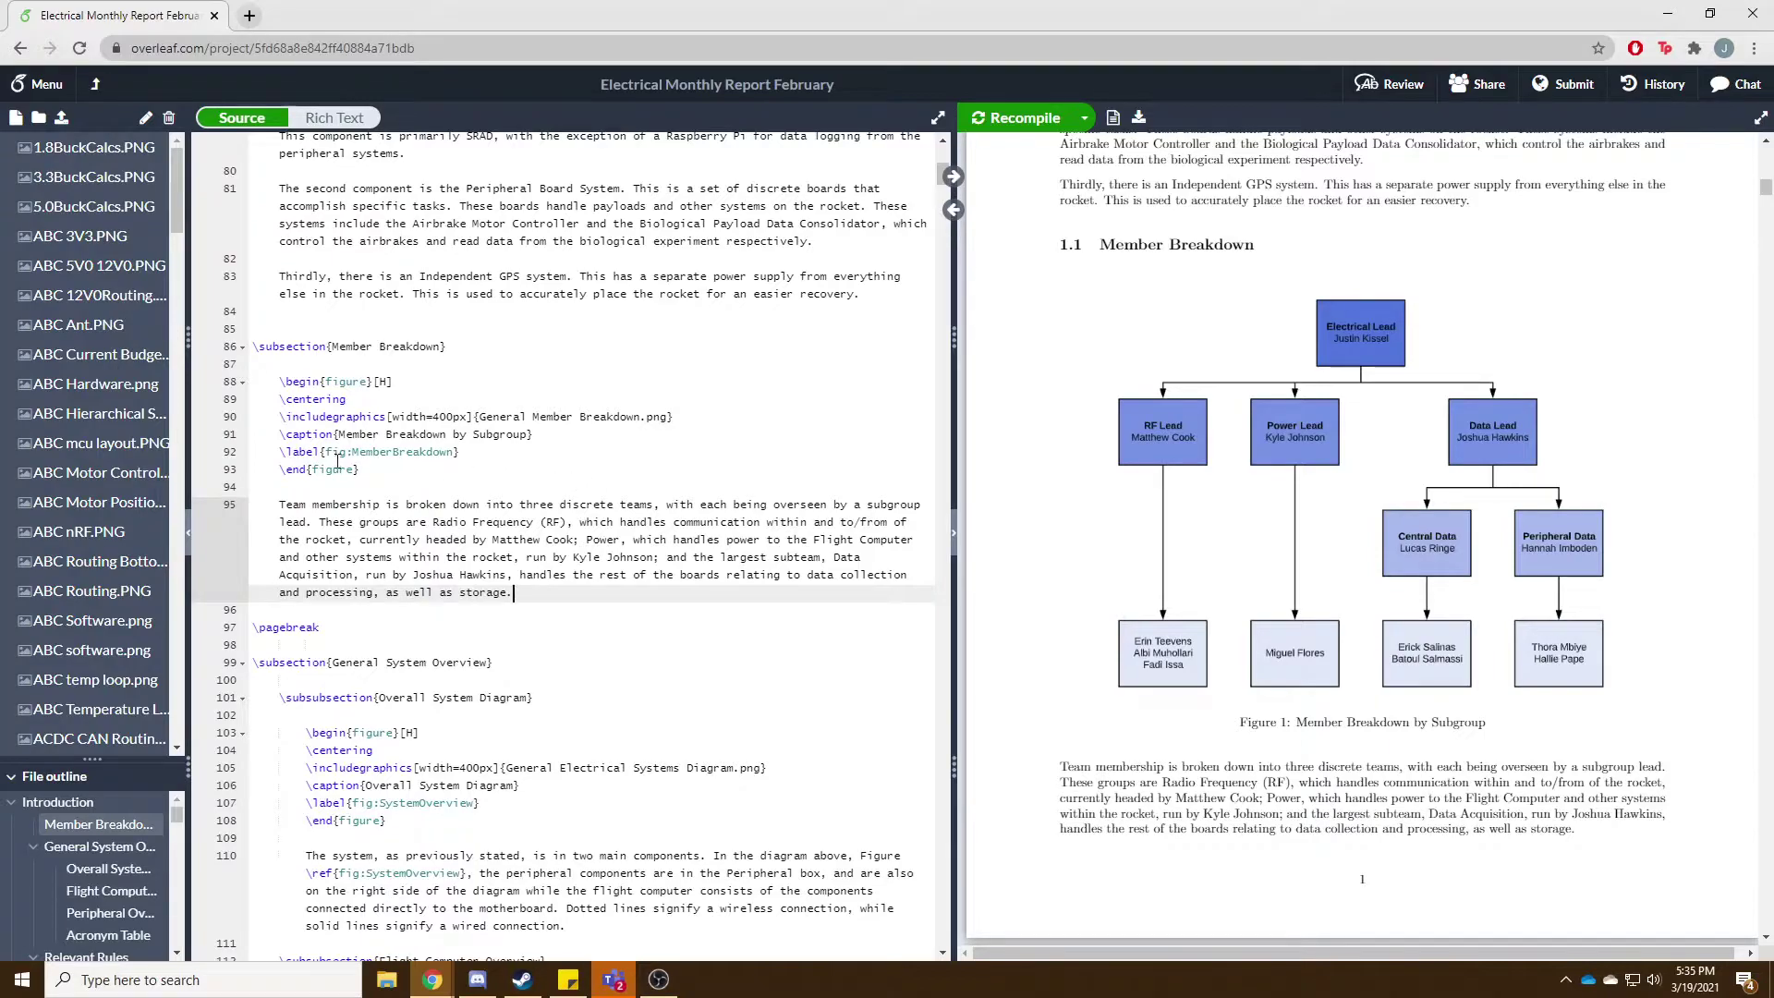
Select the Member Breakdown figure block ending at \end{figure} on line 93.
left_click_drag(362, 469, 237, 381)
left_click(431, 476)
left_click(385, 478)
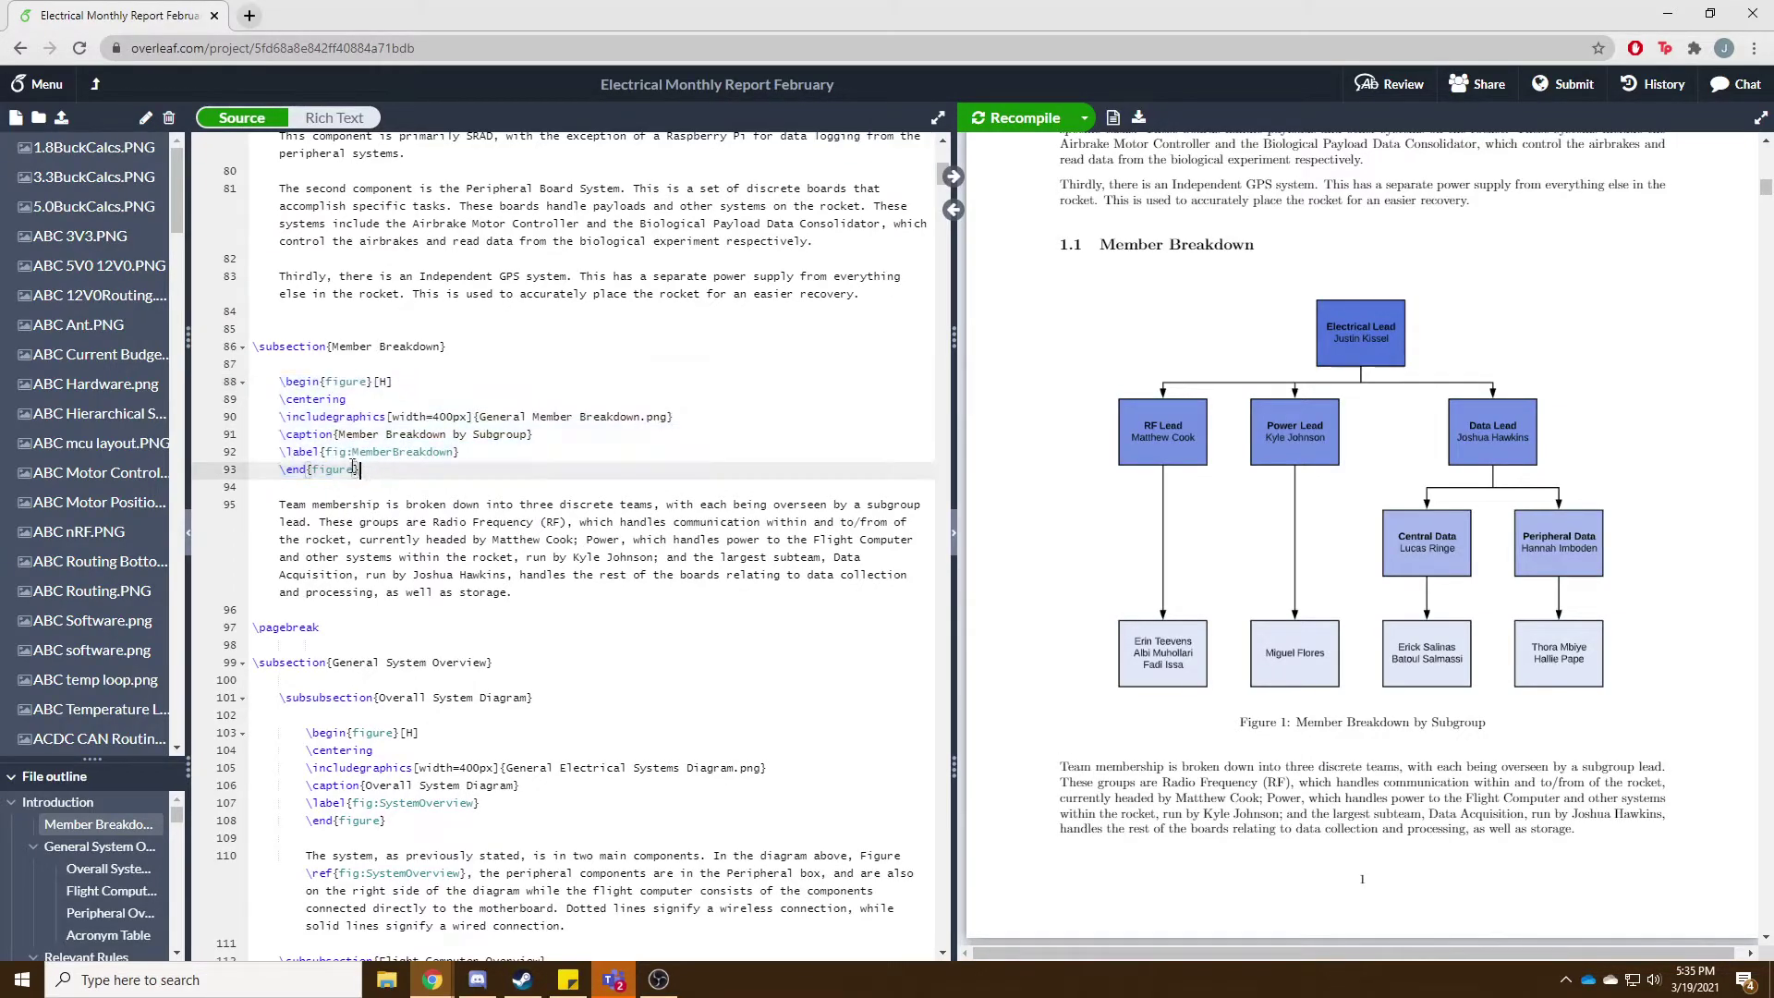
left_click(245, 382, "shift")
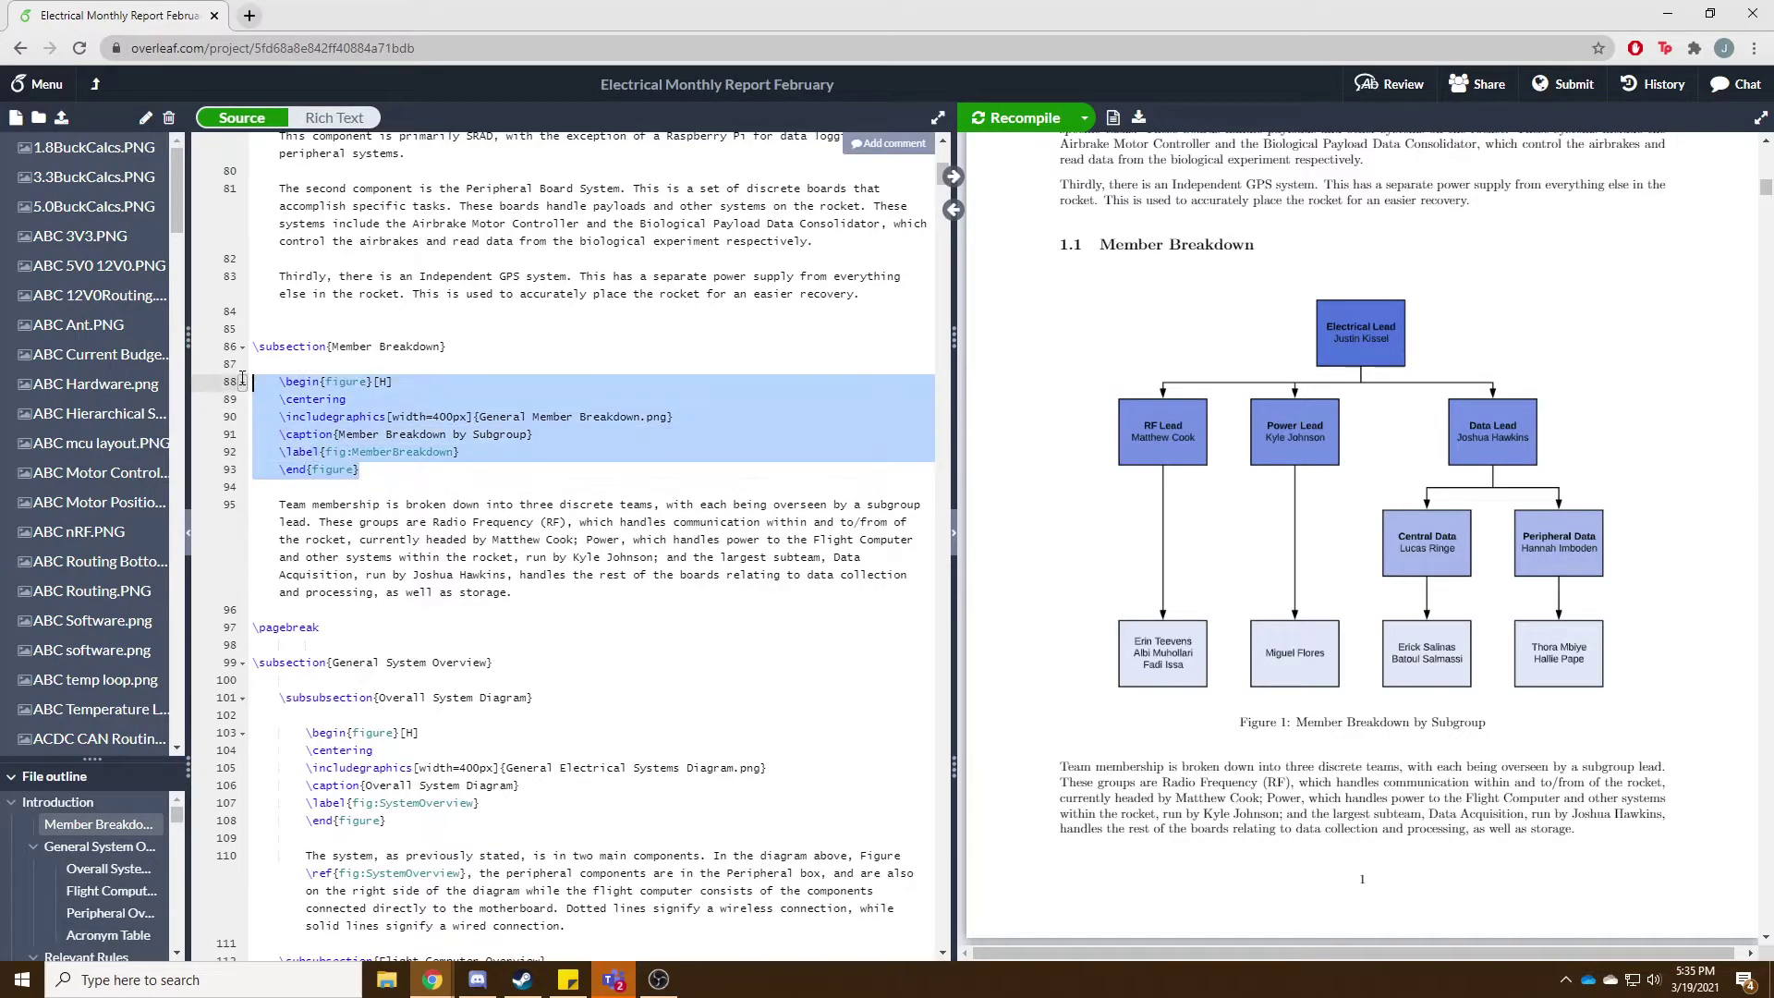
Review the Member Breakdown heading in the source, selecting part of its line.
left_click(380, 480)
scroll(332, 517, "up", 3)
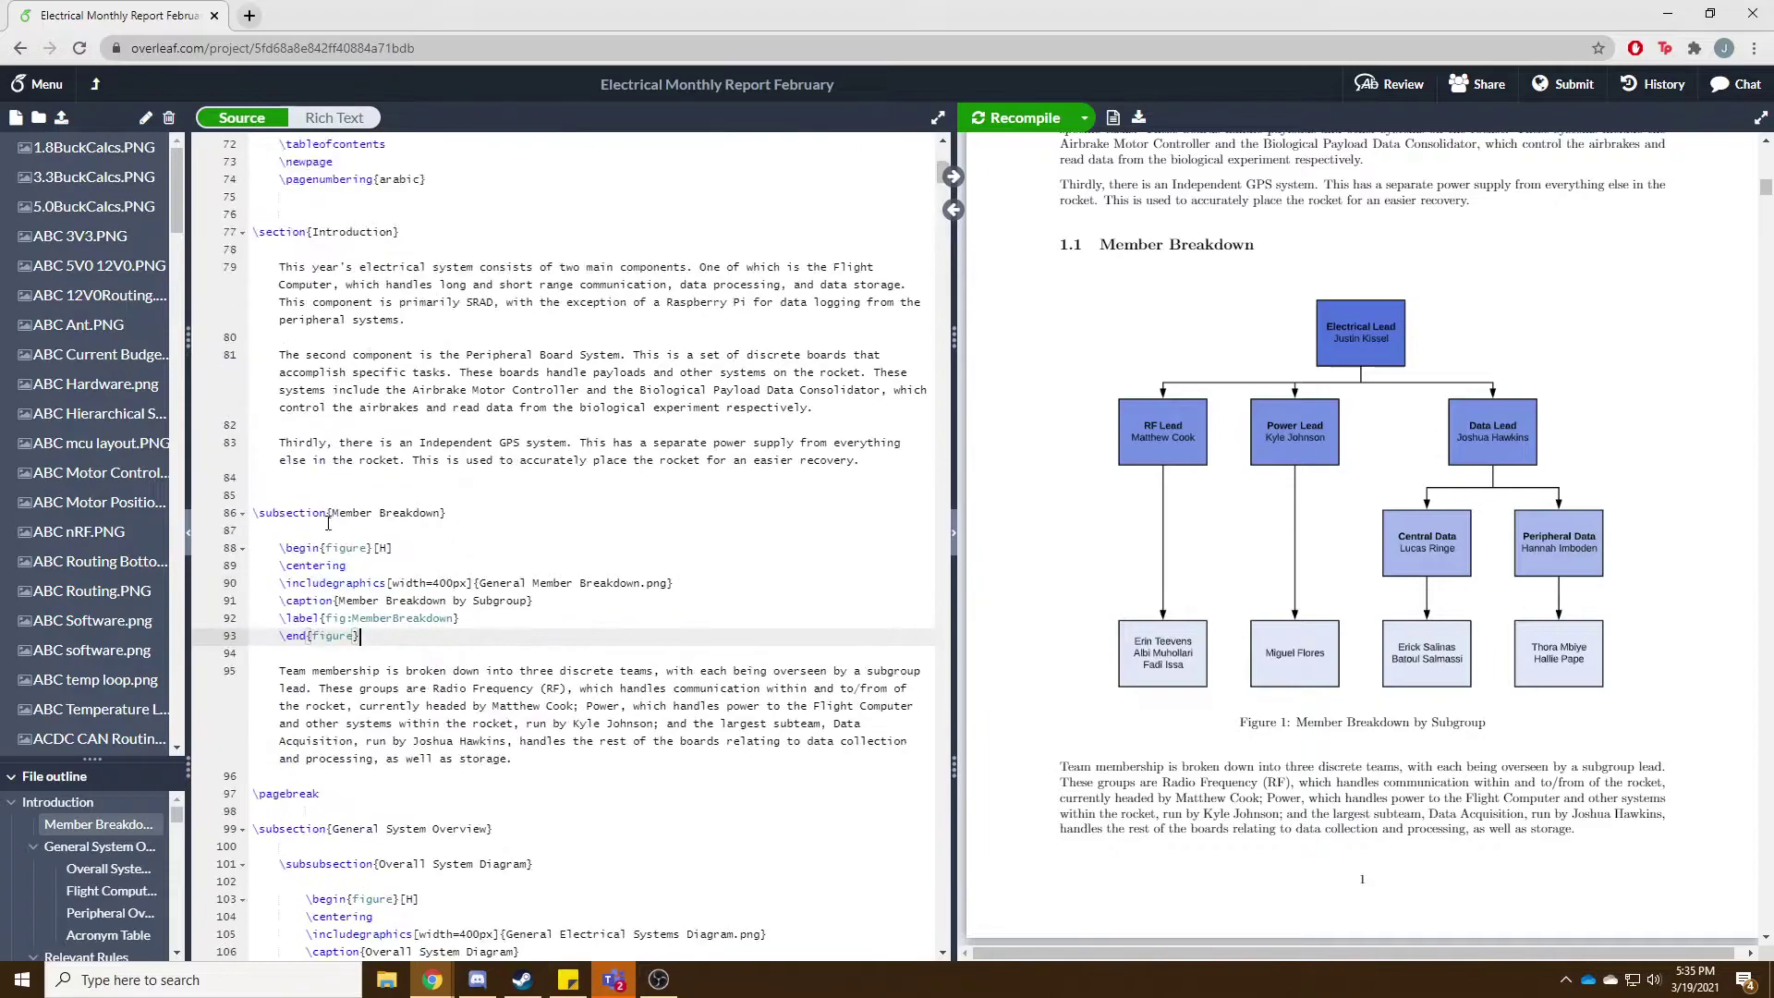
left_click(497, 509)
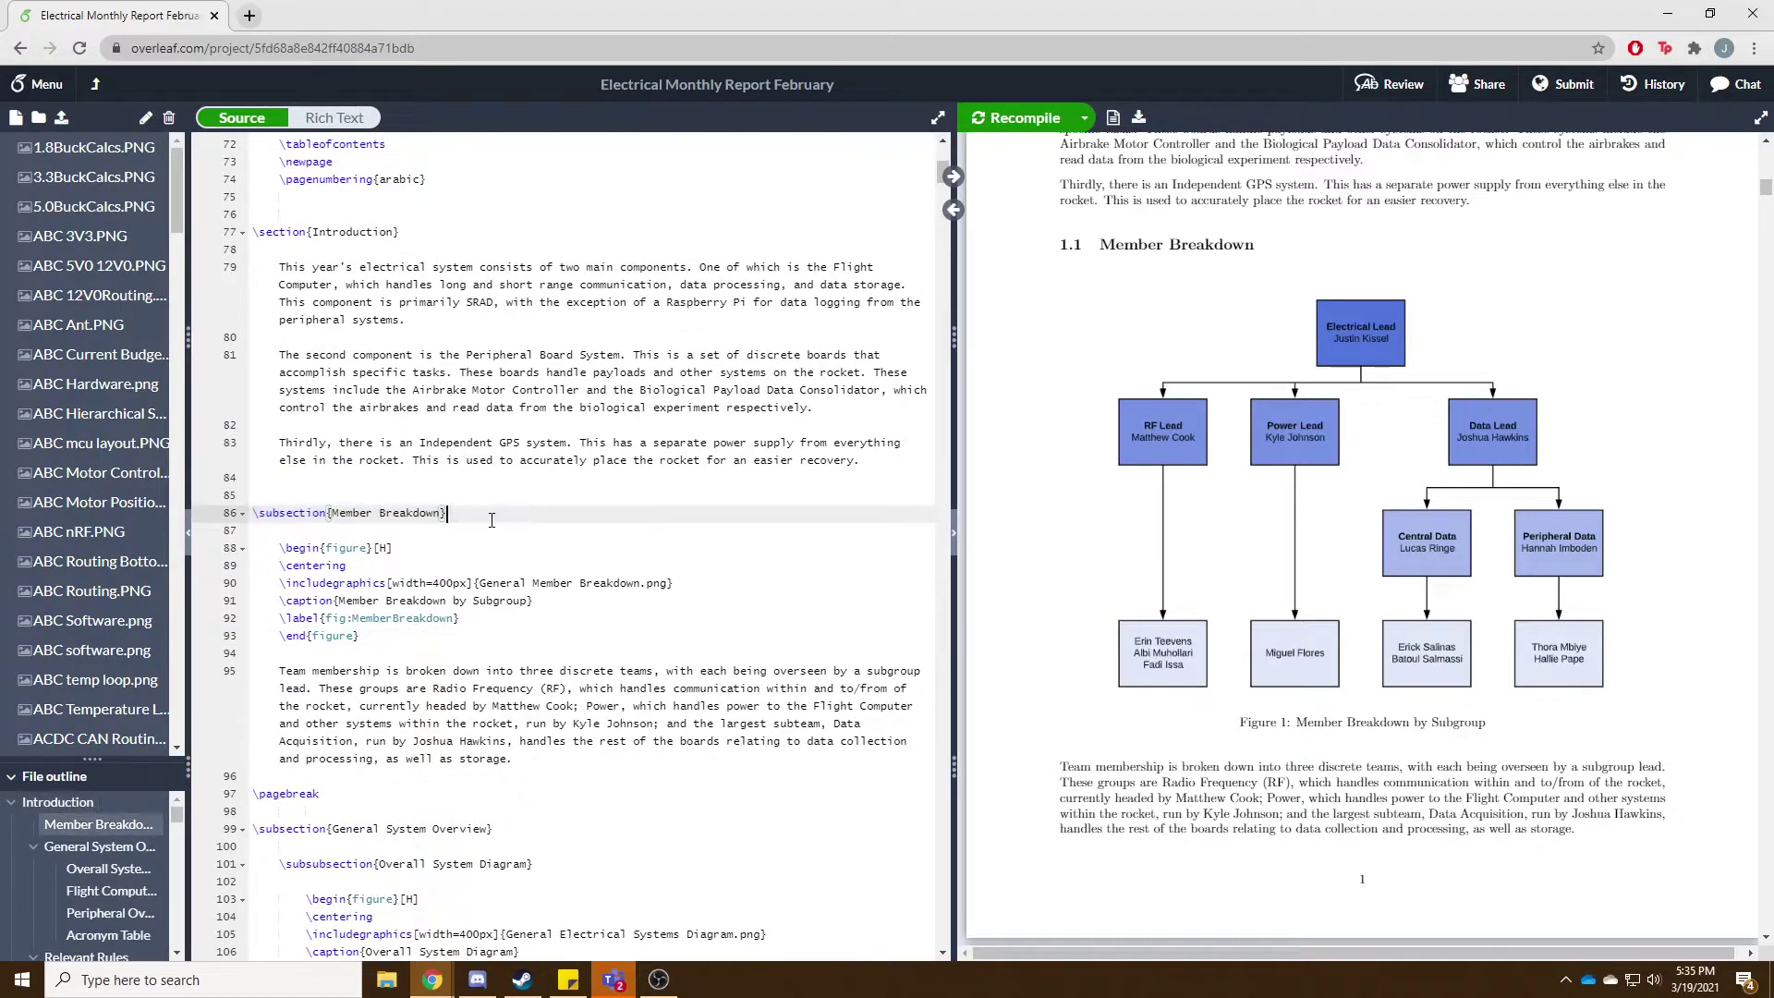
scroll(455, 457, "up", 4)
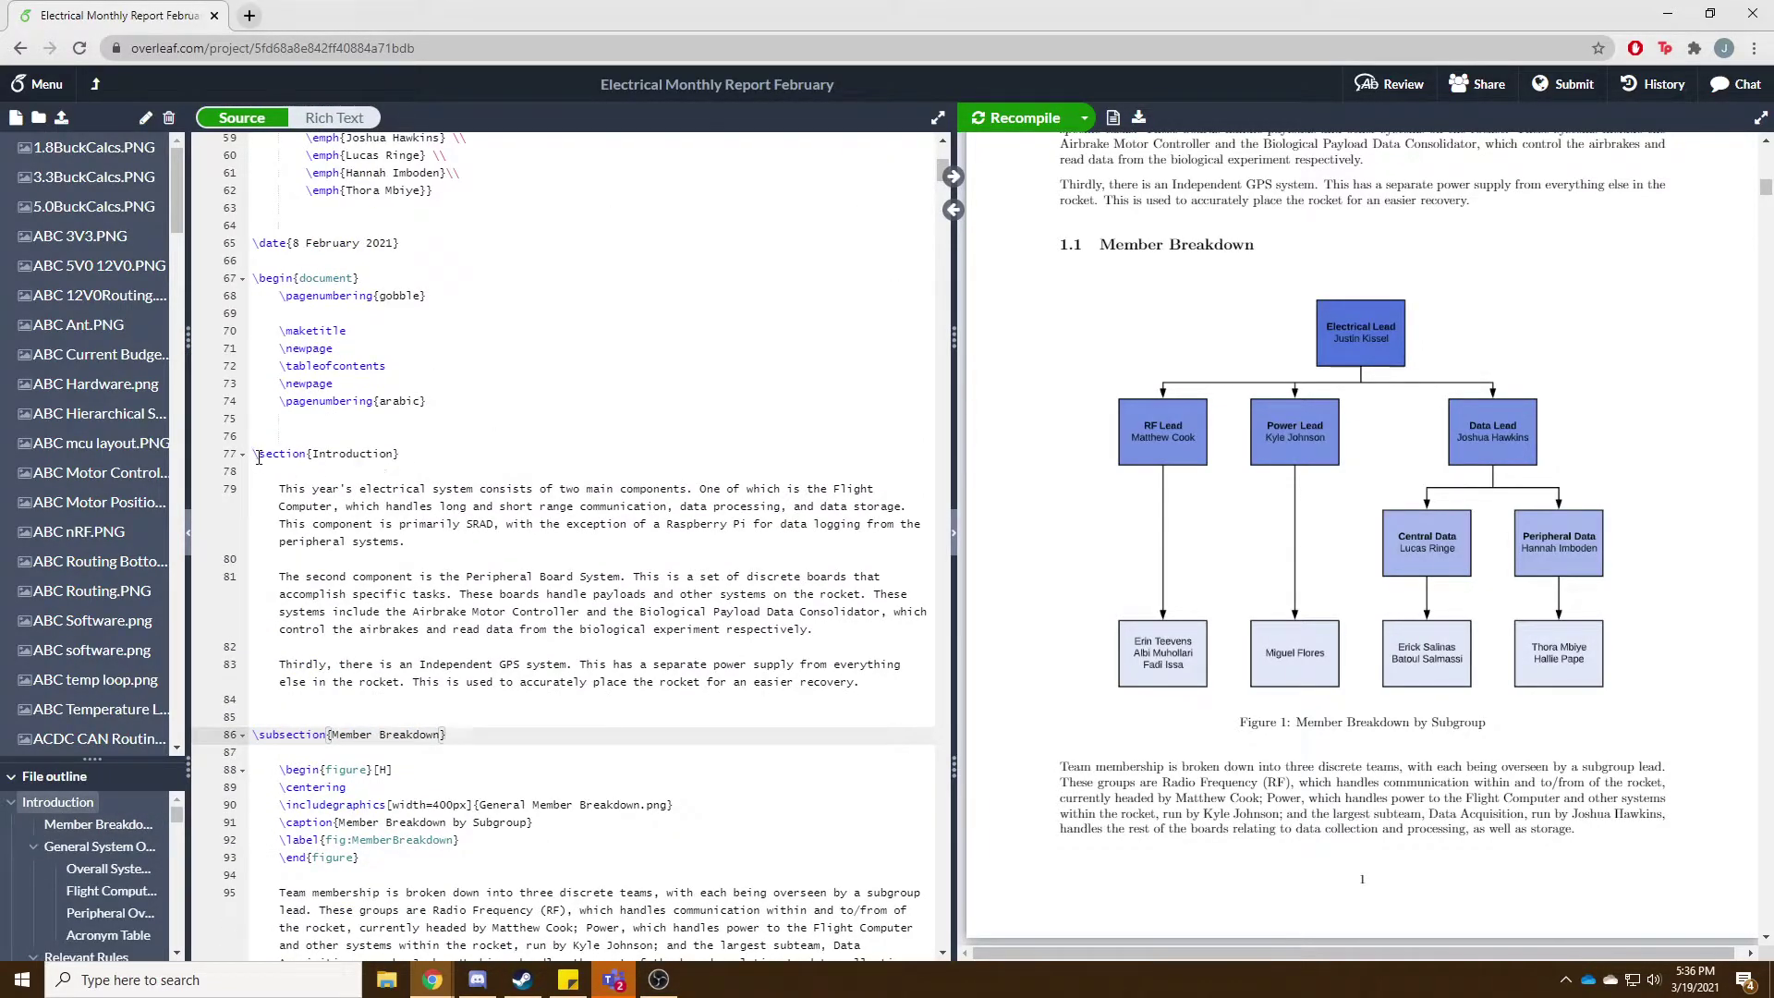
left_click_drag(258, 454, 292, 453)
scroll(1336, 467, "up", 5)
scroll(1335, 467, "down", 10)
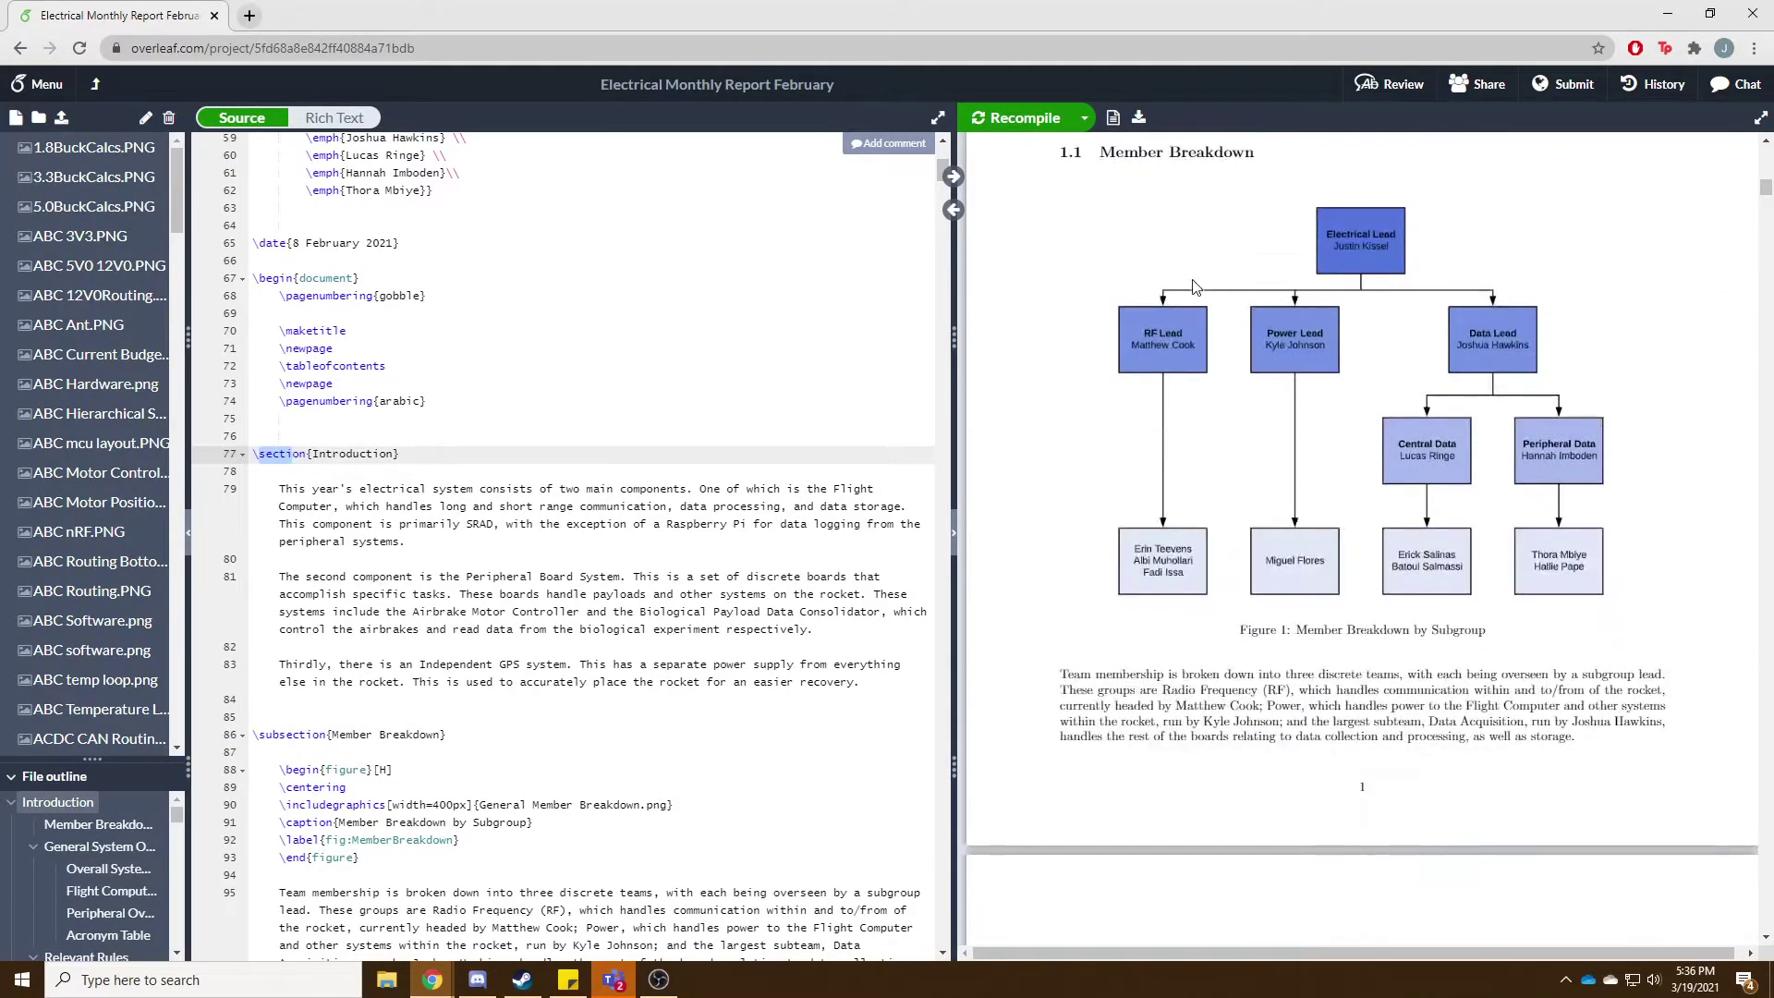
scroll(1336, 464, "up", 5)
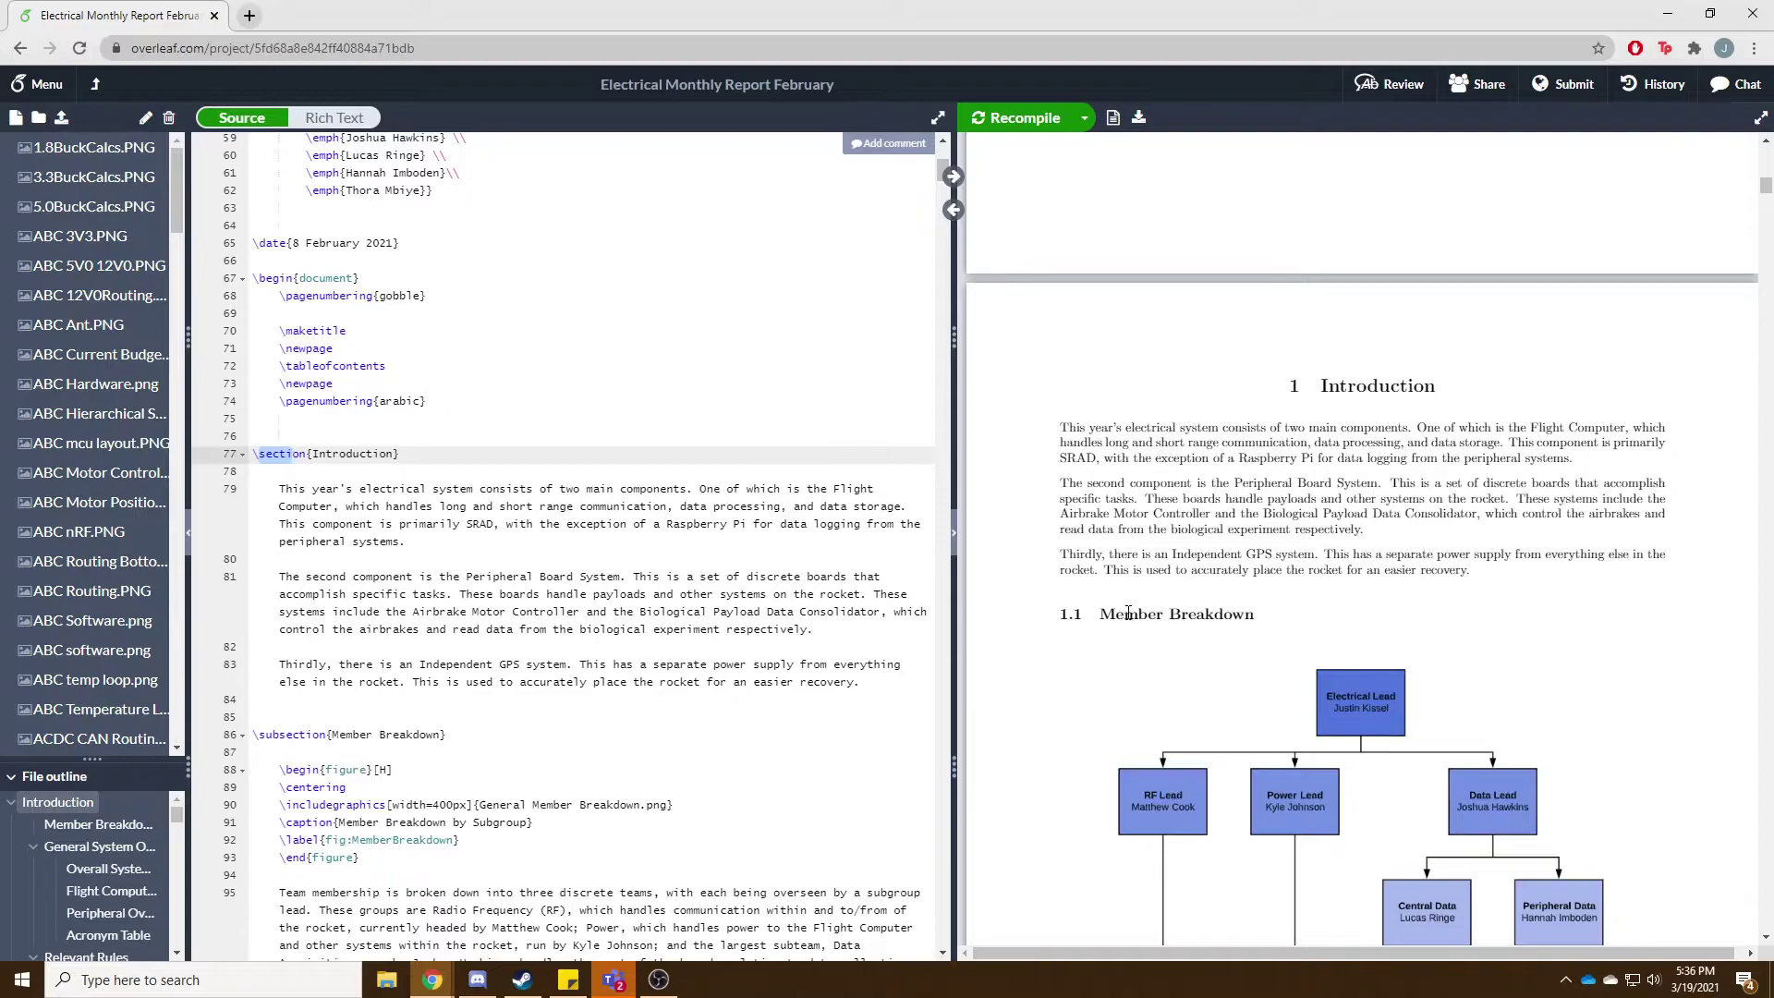
Bring section 1.2 into the preview and select its heading numbers, including 1.2.1.
scroll(239, 412, "down", 3)
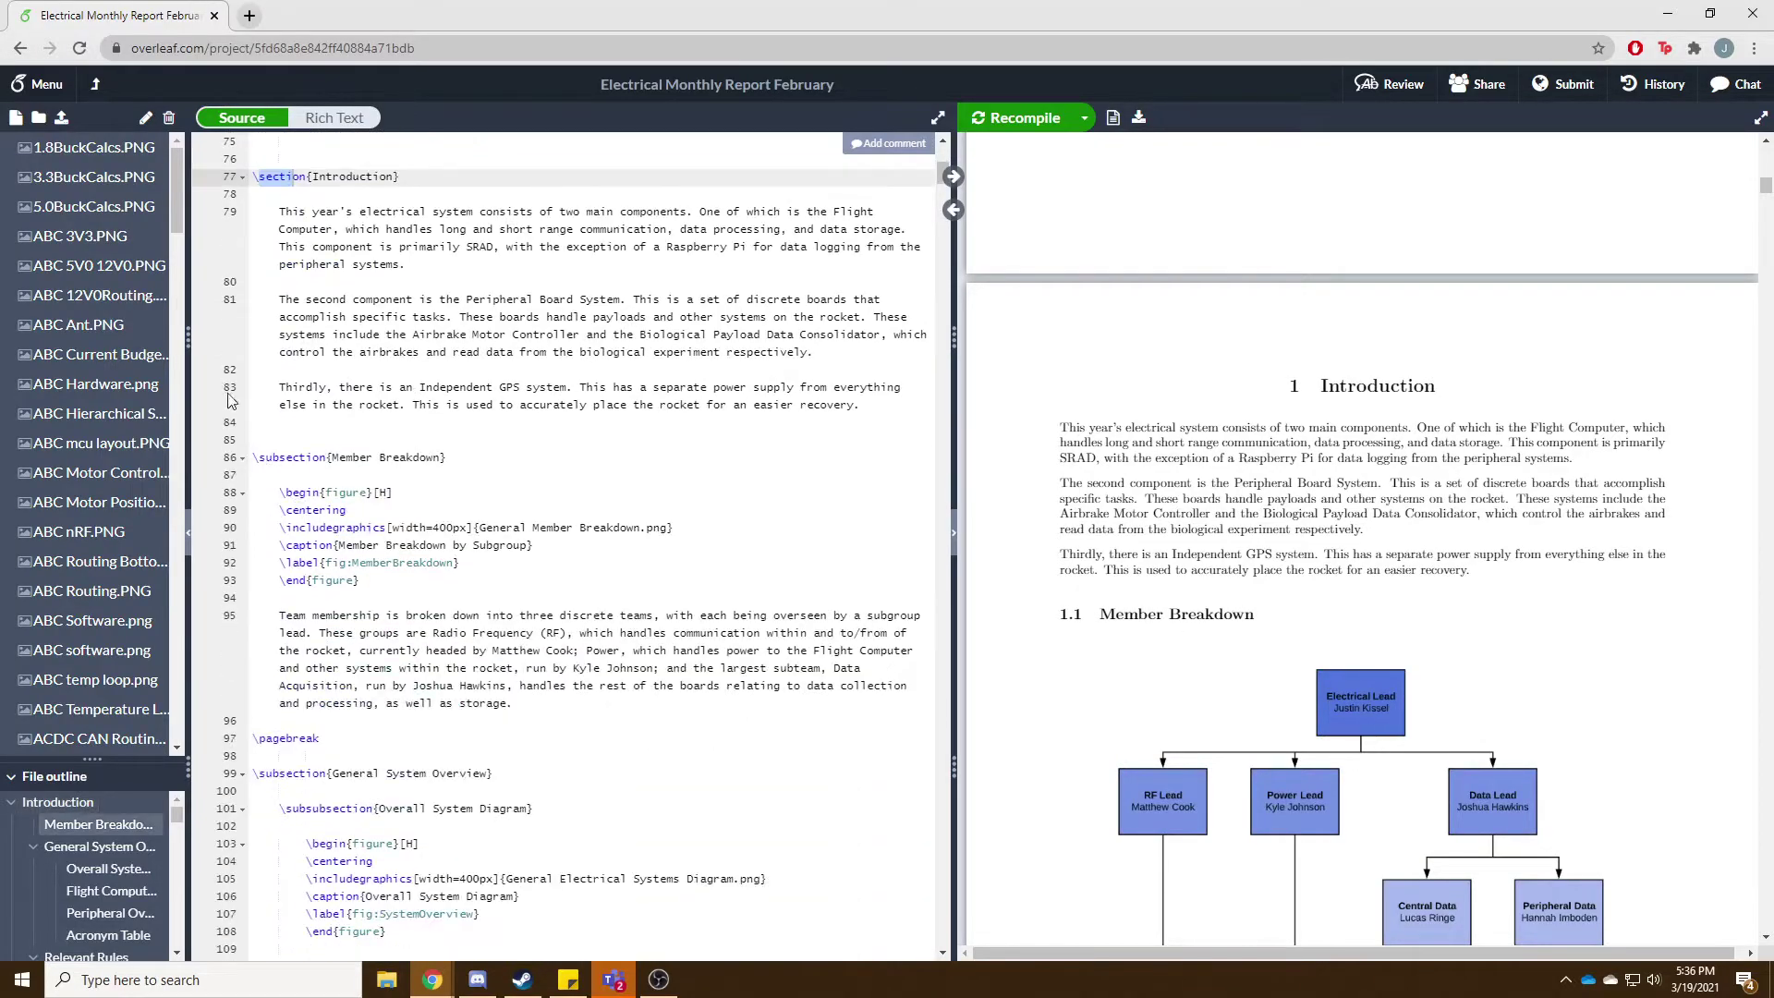
scroll(1384, 564, "down", 8)
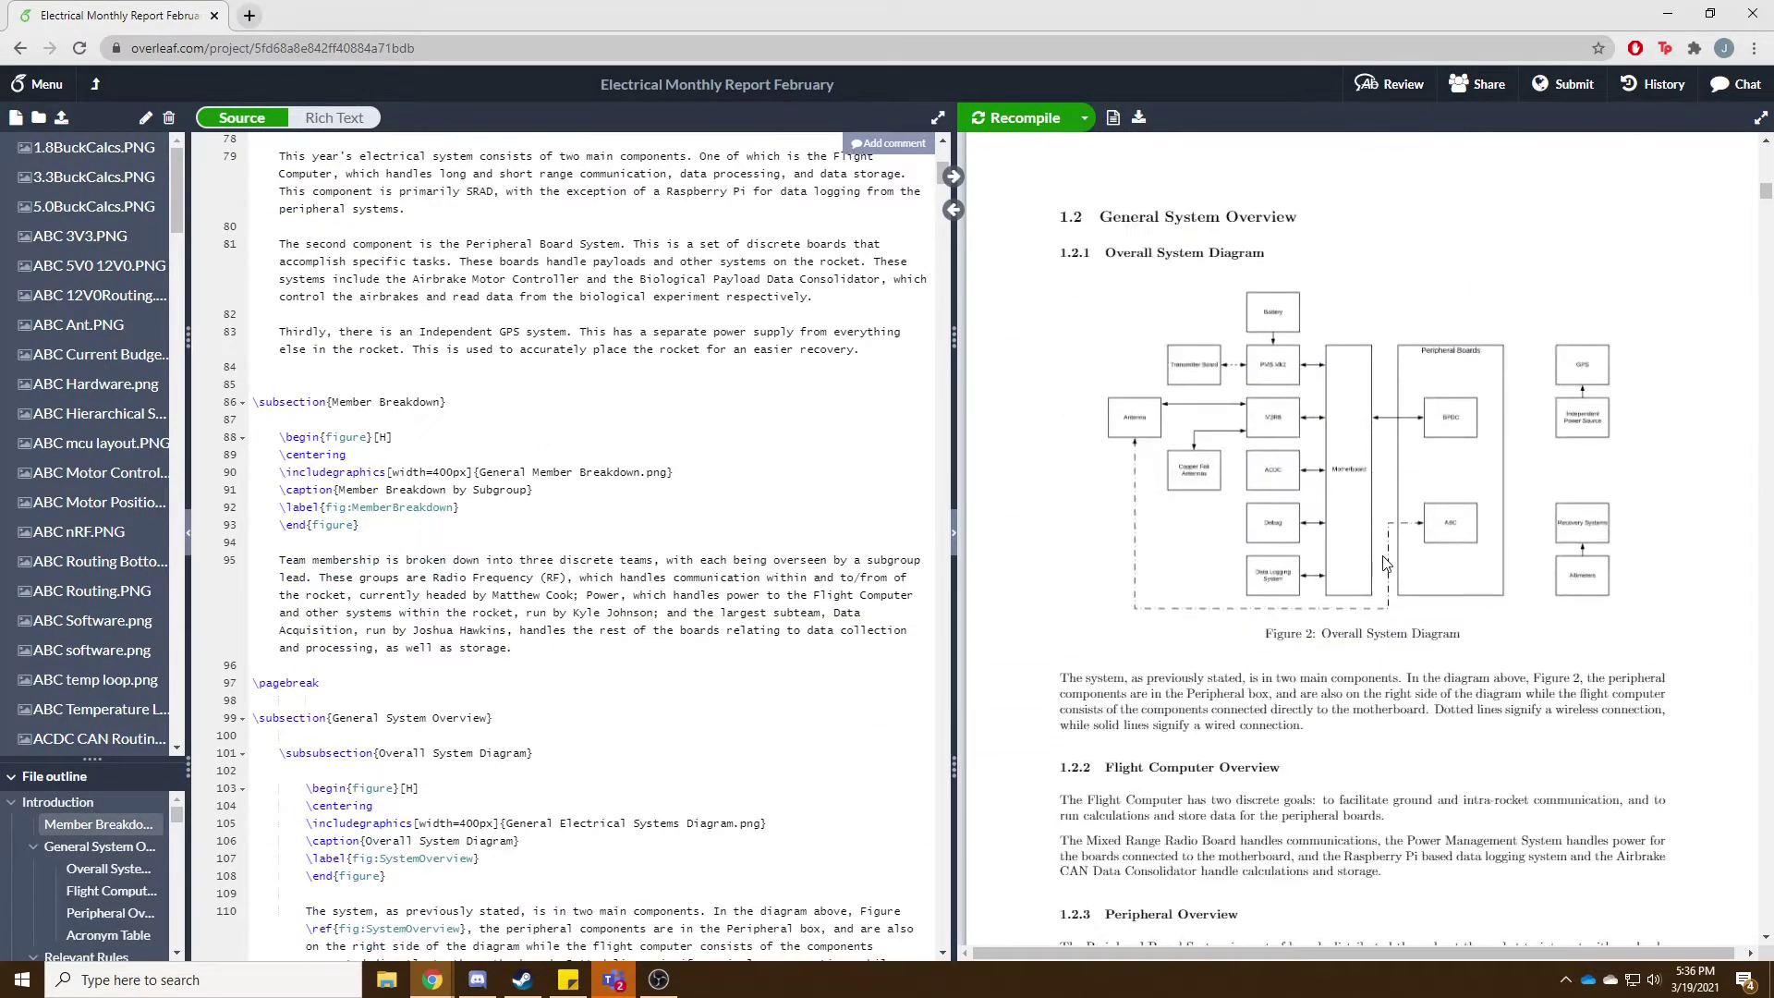
scroll(573, 545, "down", 2)
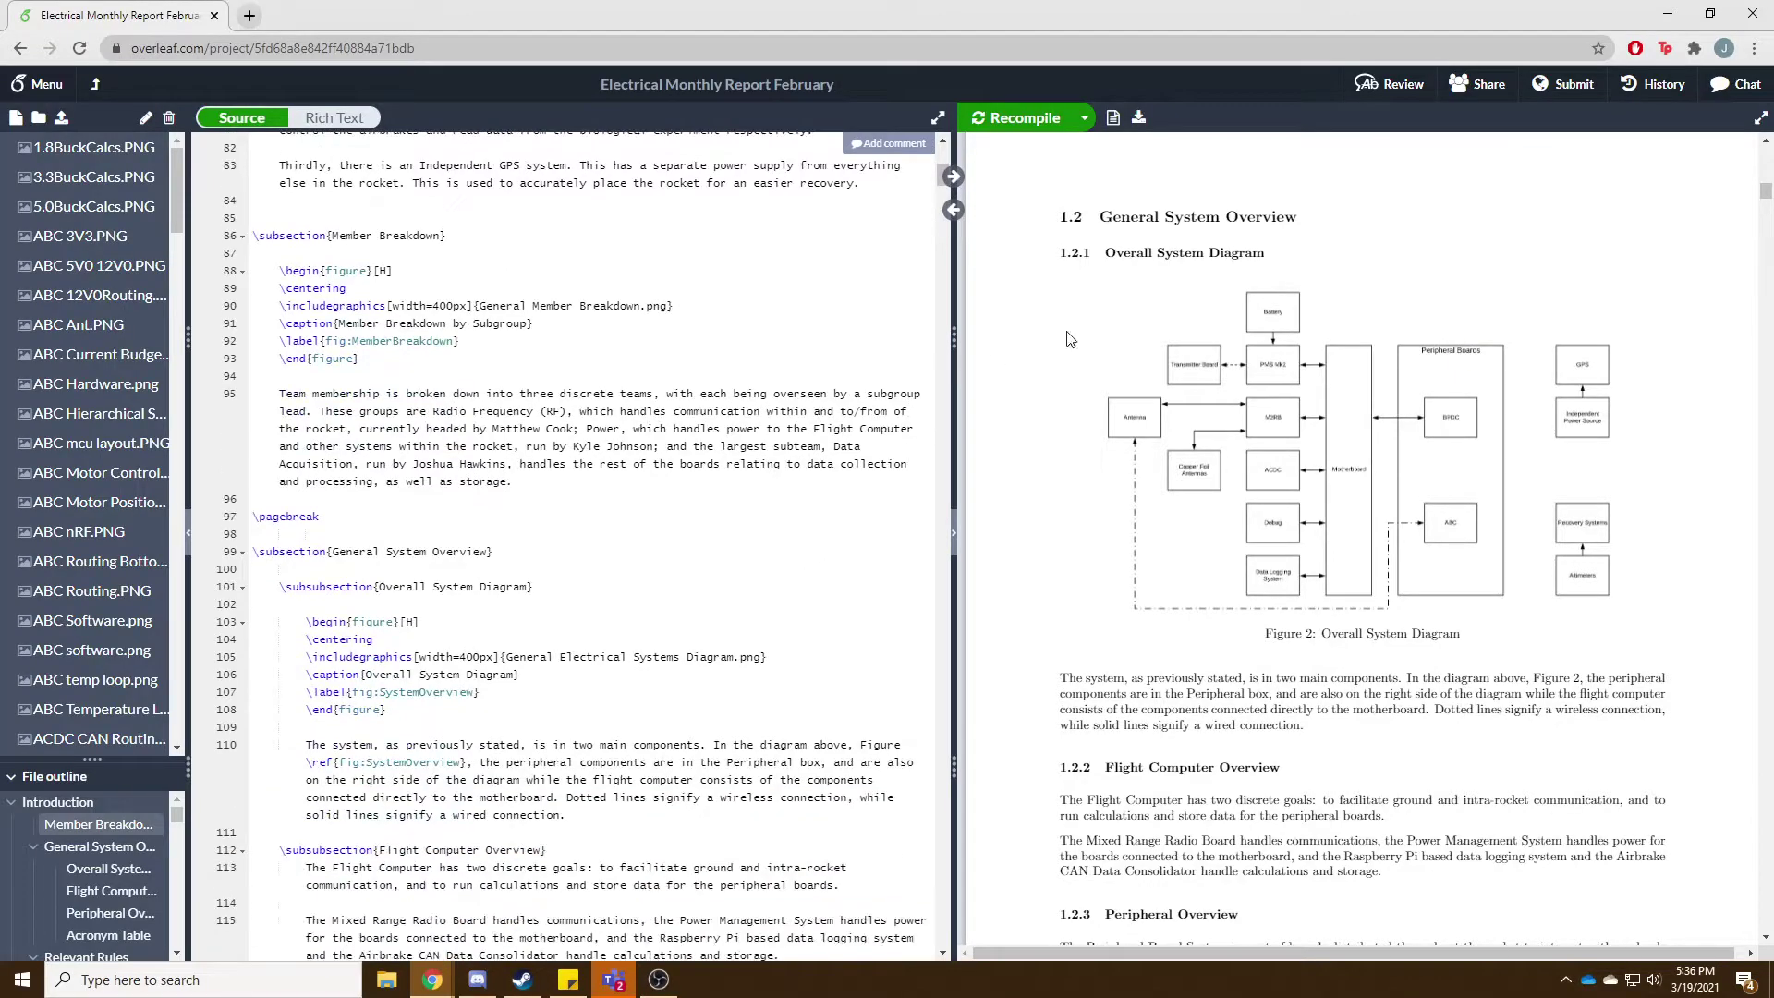
scroll(1109, 324, "up", 2)
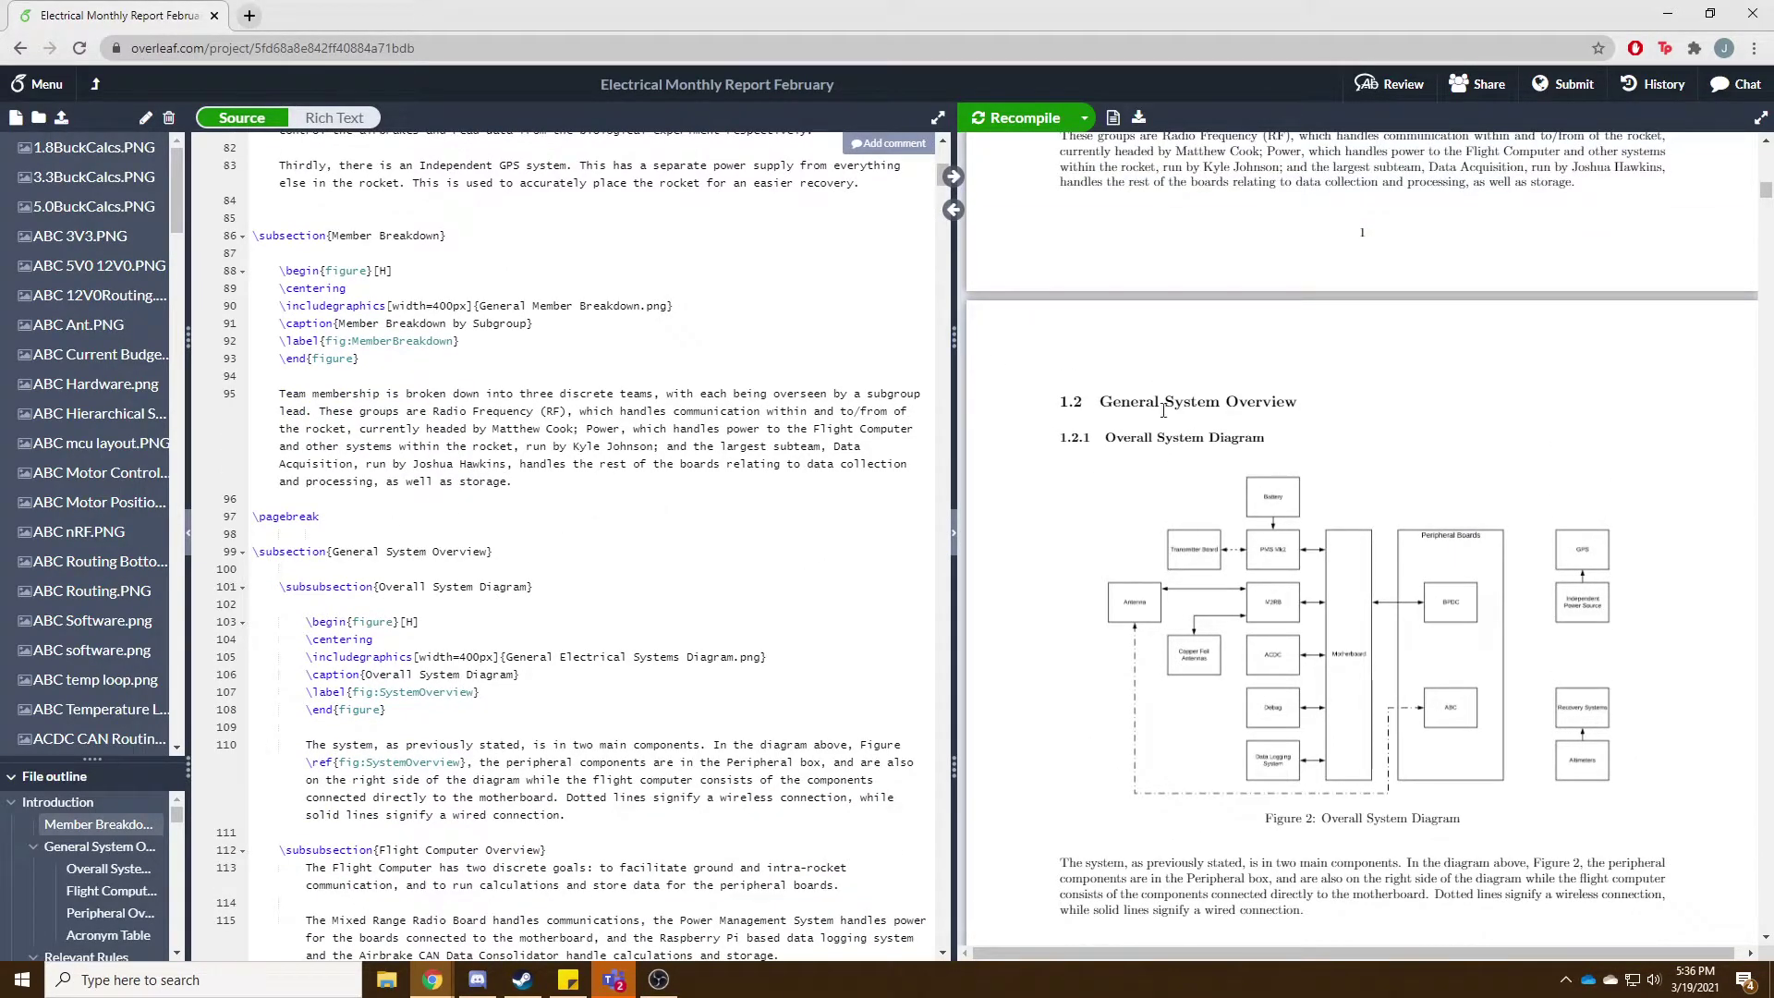
left_click_drag(1150, 407, 1061, 407)
left_click(1104, 458)
double_click(1088, 438)
Jump the source to section 1.2's code, then move up to line 1.
left_click(954, 210)
left_click_drag(941, 178, 943, 152)
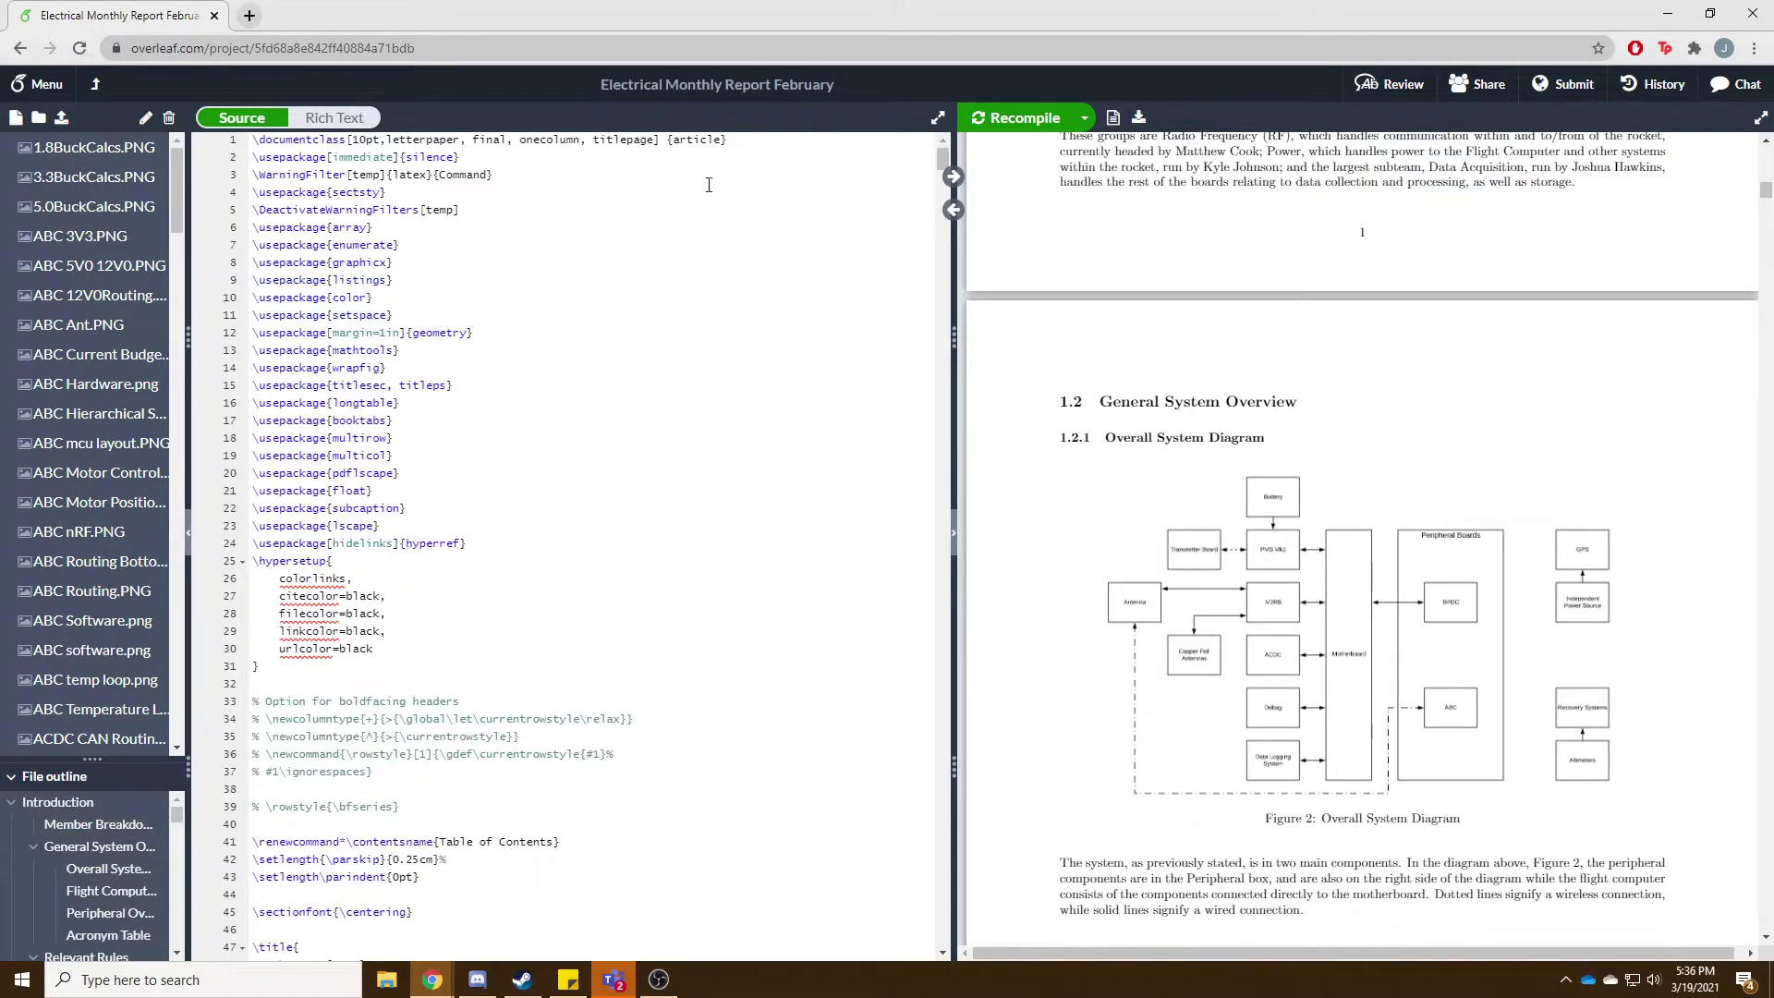
scroll(1380, 425, "up", 15)
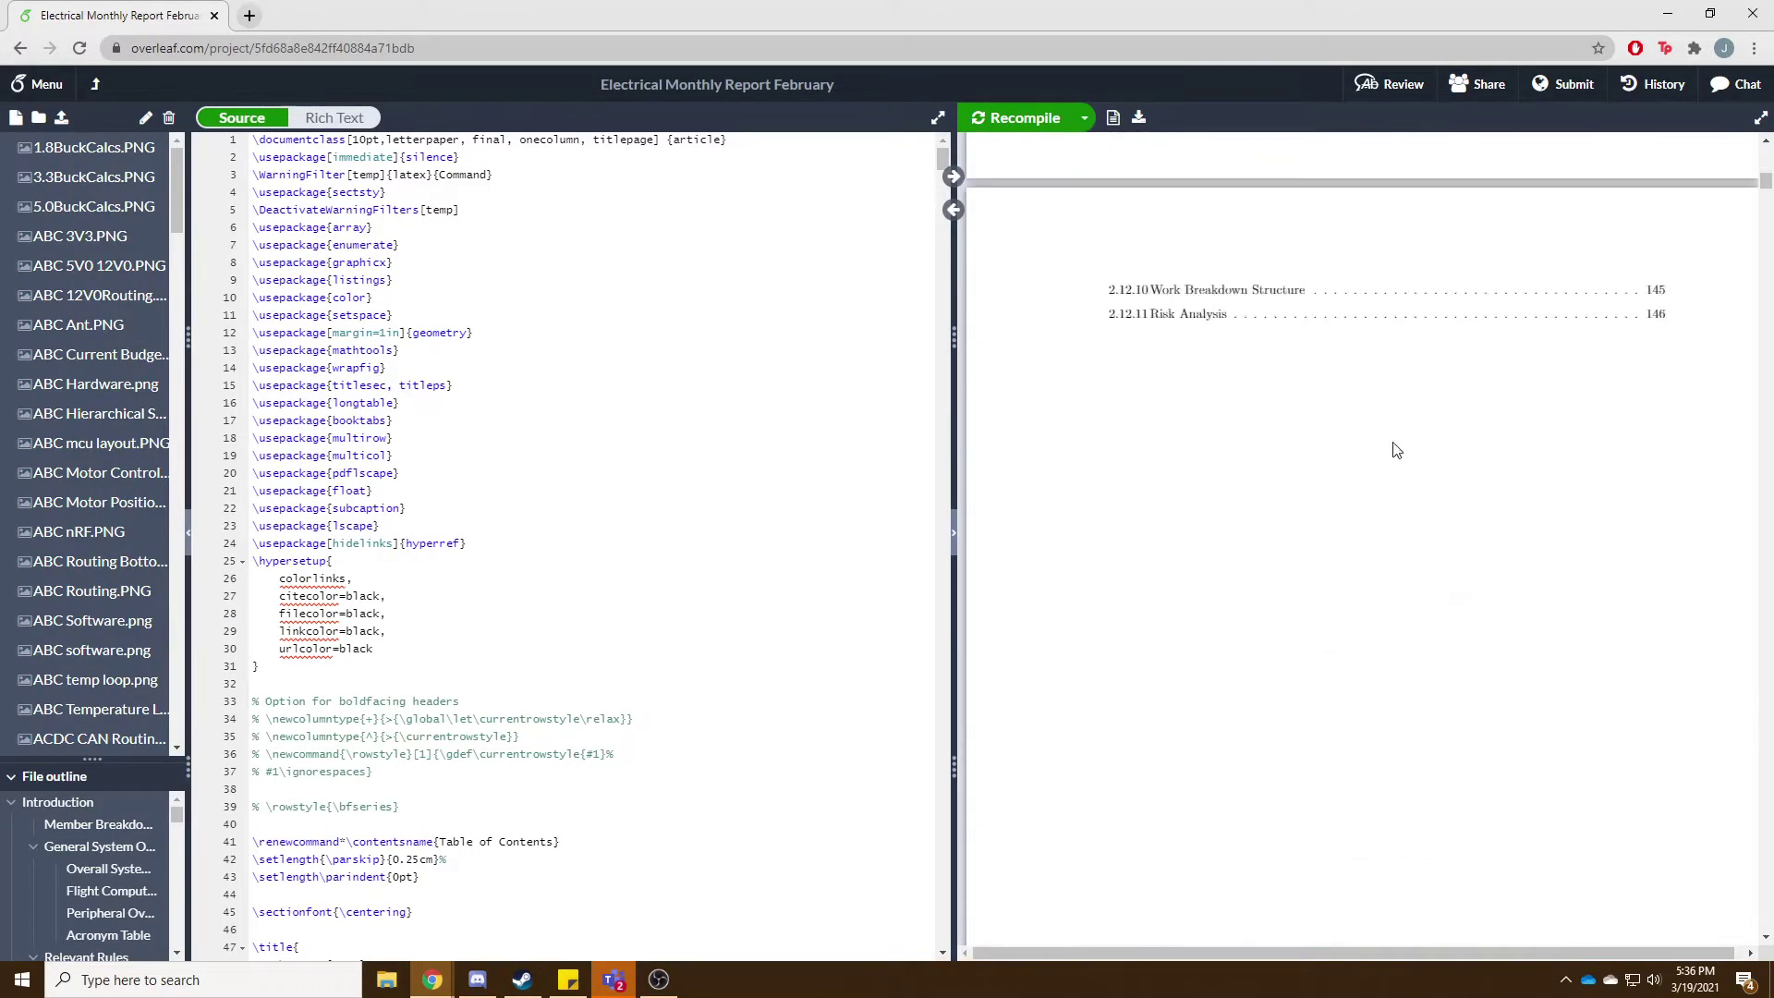
scroll(1380, 425, "up", 10)
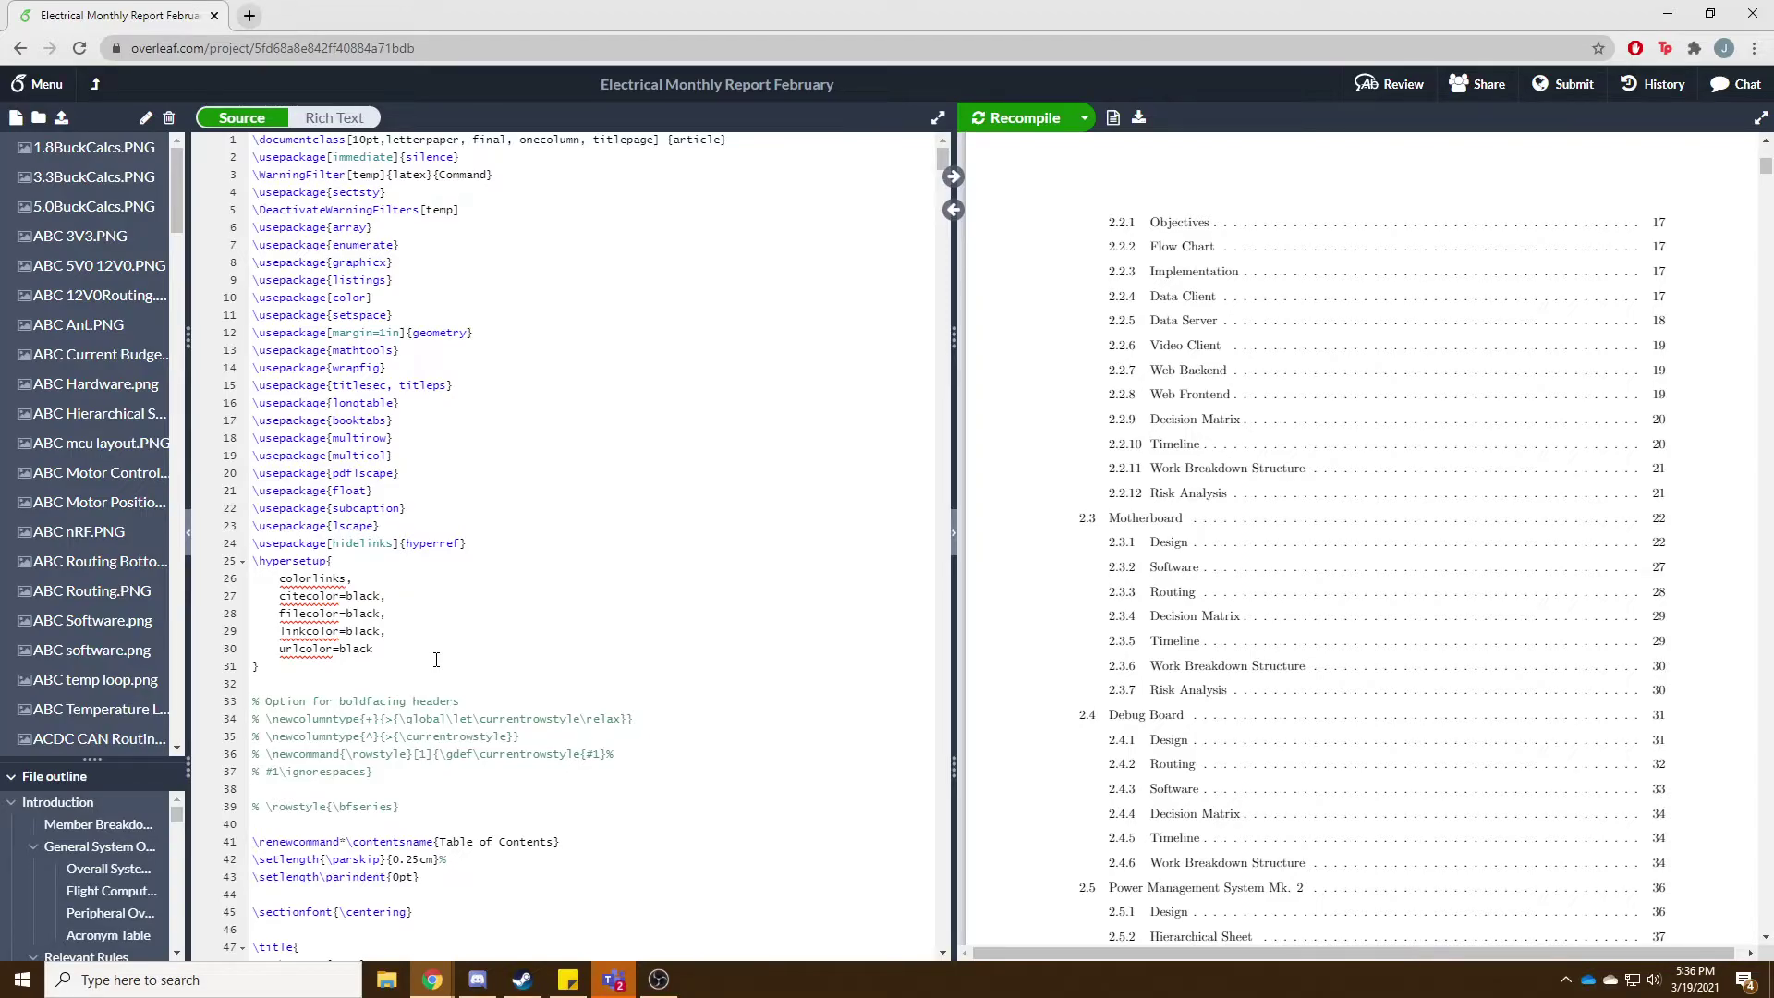
Highlight the \usepackage preamble list and the document class line for review.
left_click(349, 669)
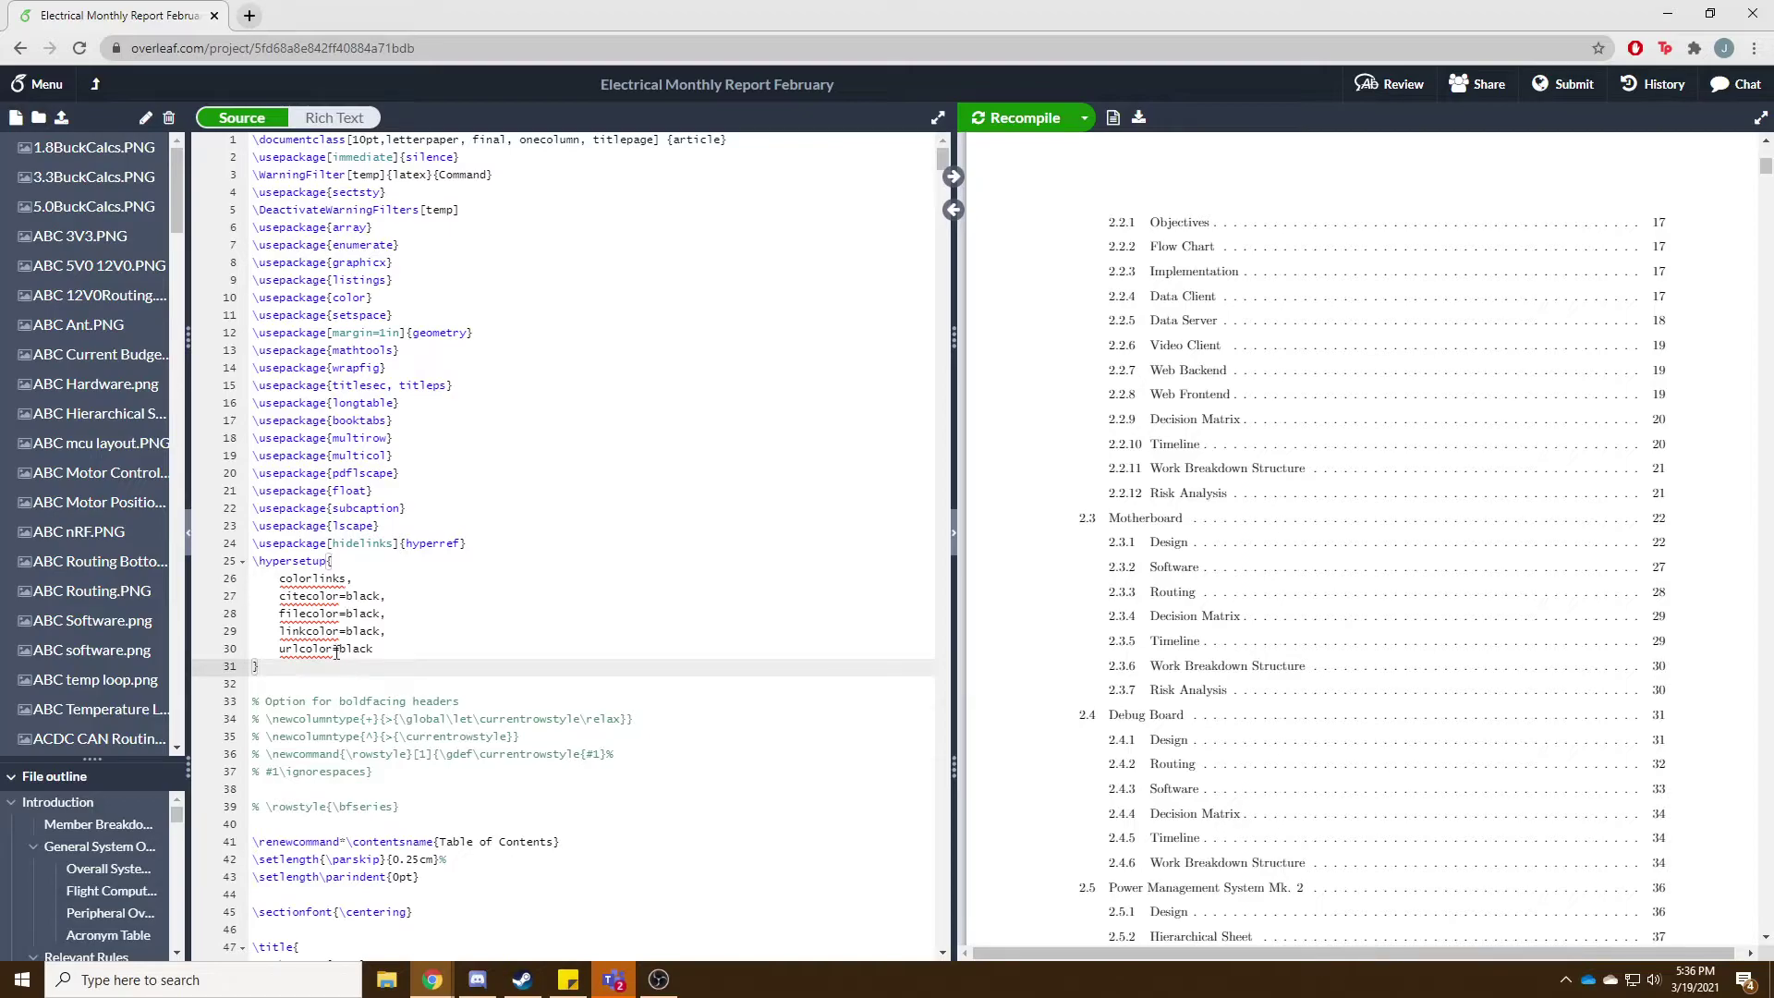
left_click_drag(330, 637, 259, 139)
left_click(729, 597)
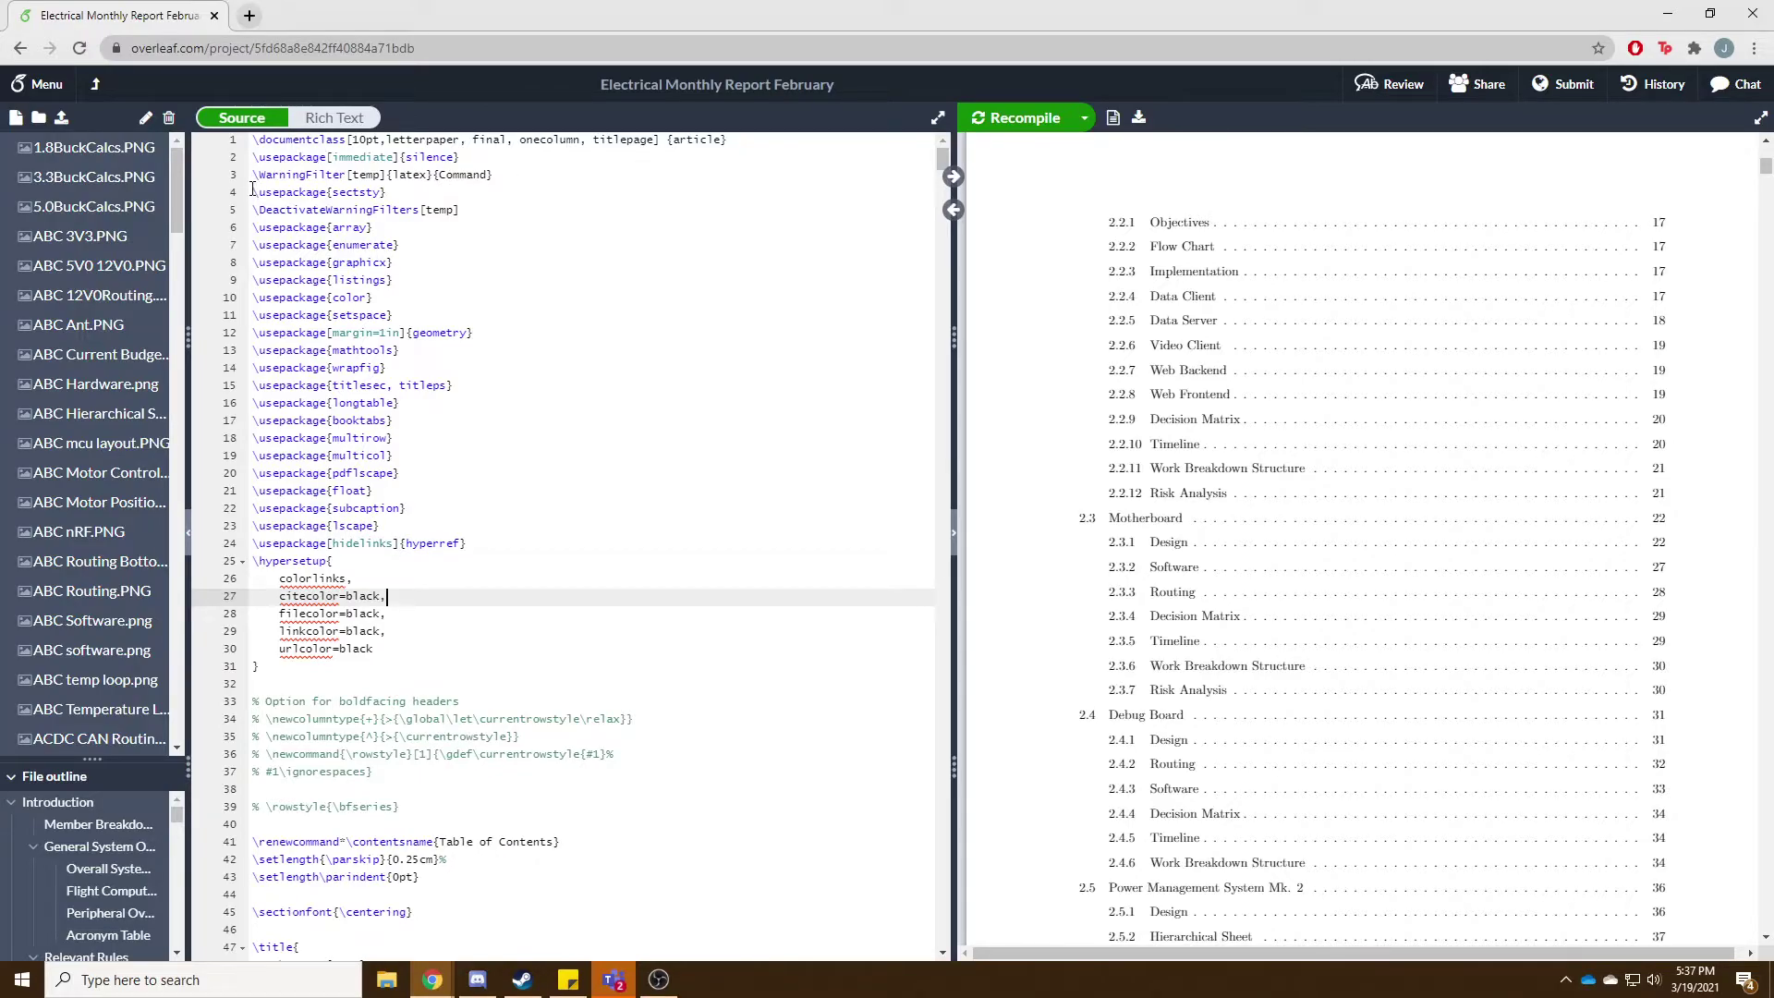
left_click_drag(730, 140, 254, 139)
left_click(455, 242)
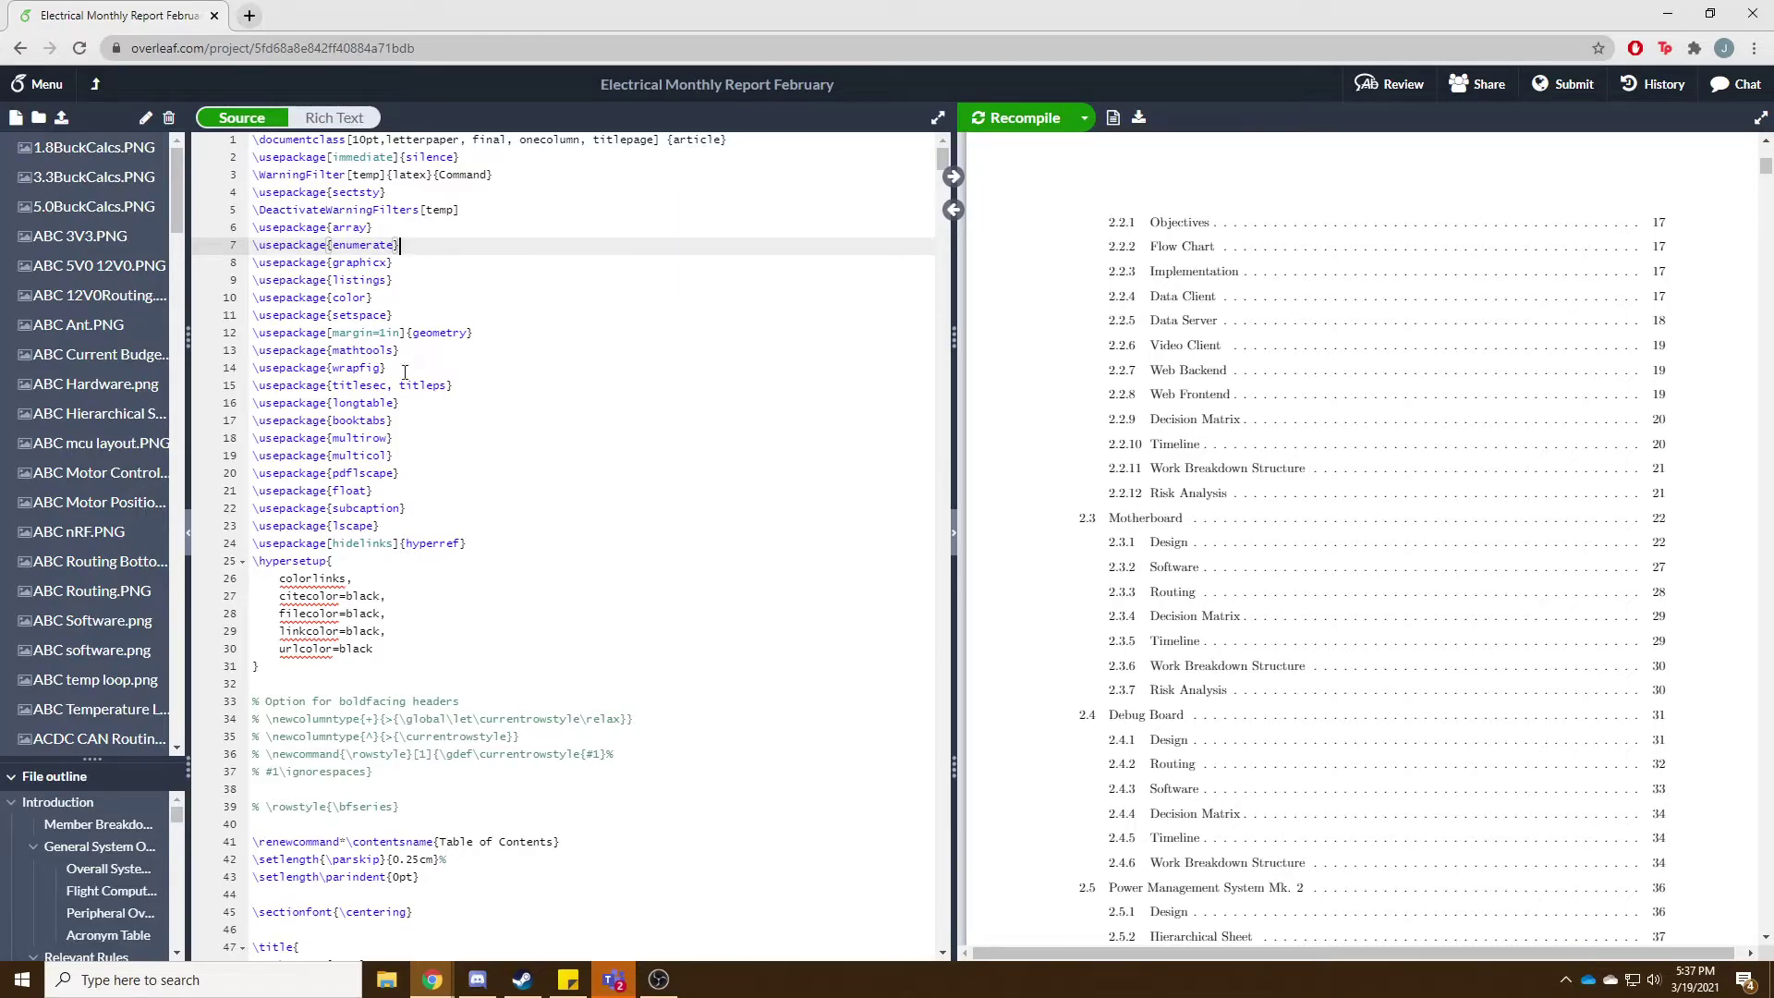
left_click(374, 671)
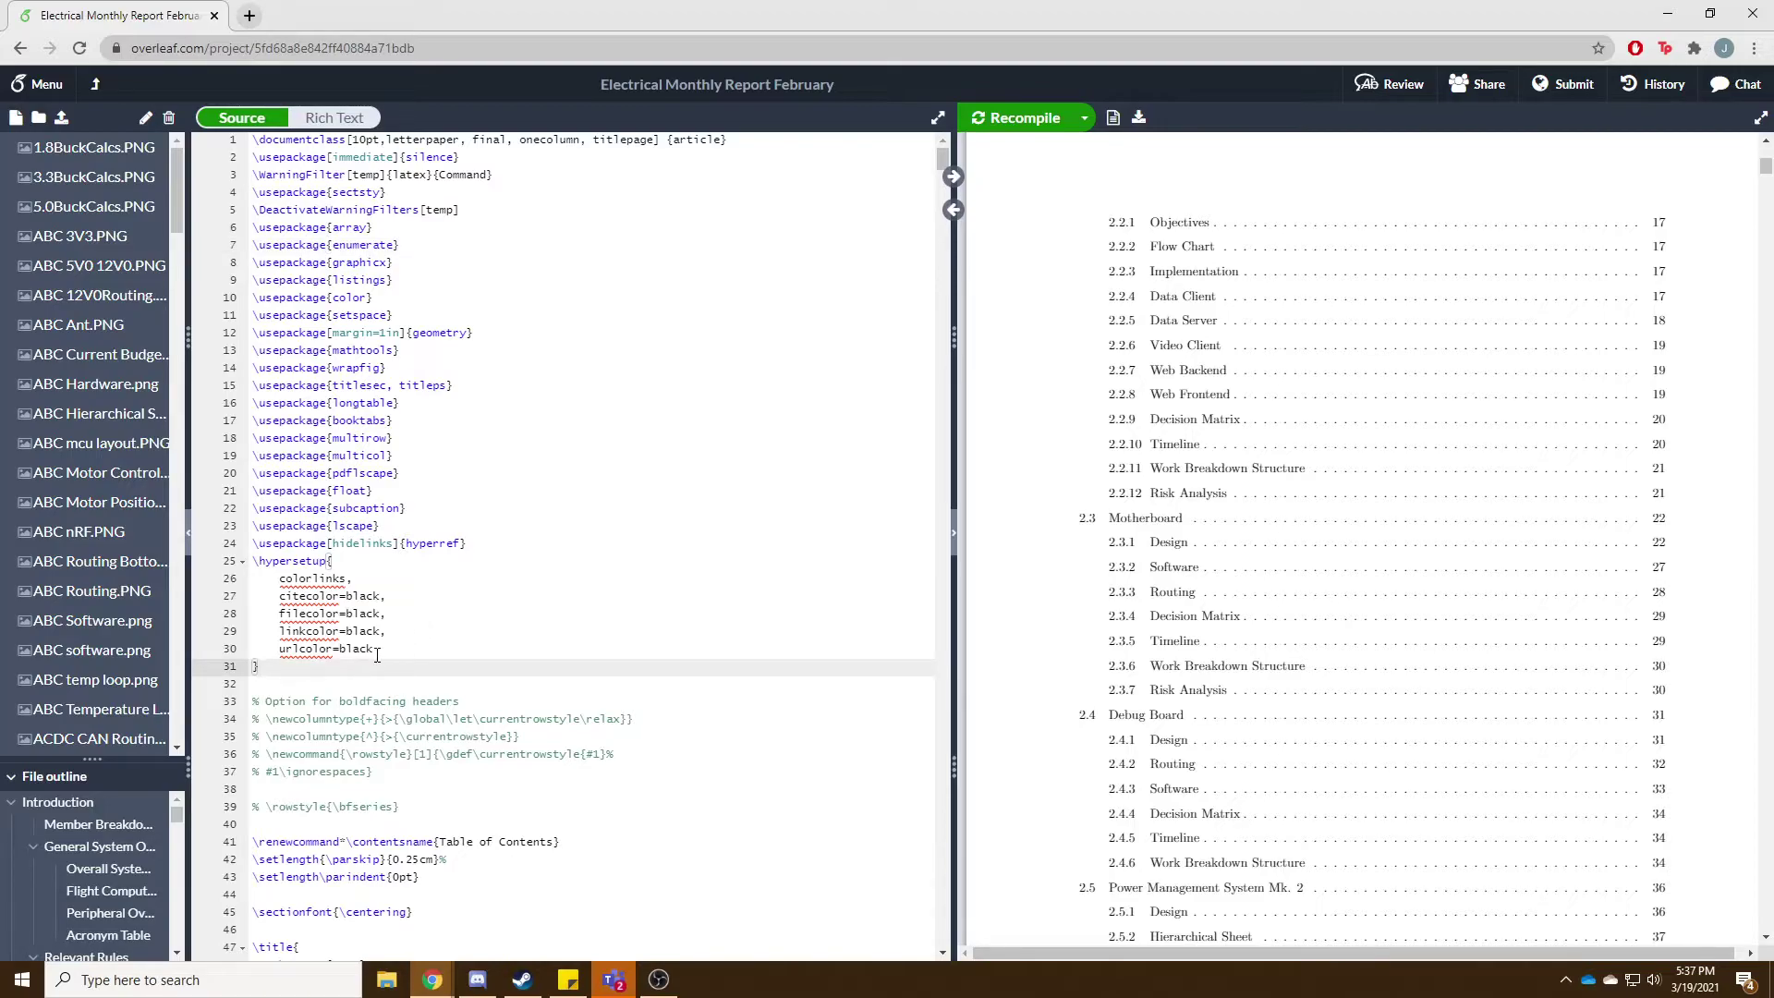
scroll(374, 647, "down", 5)
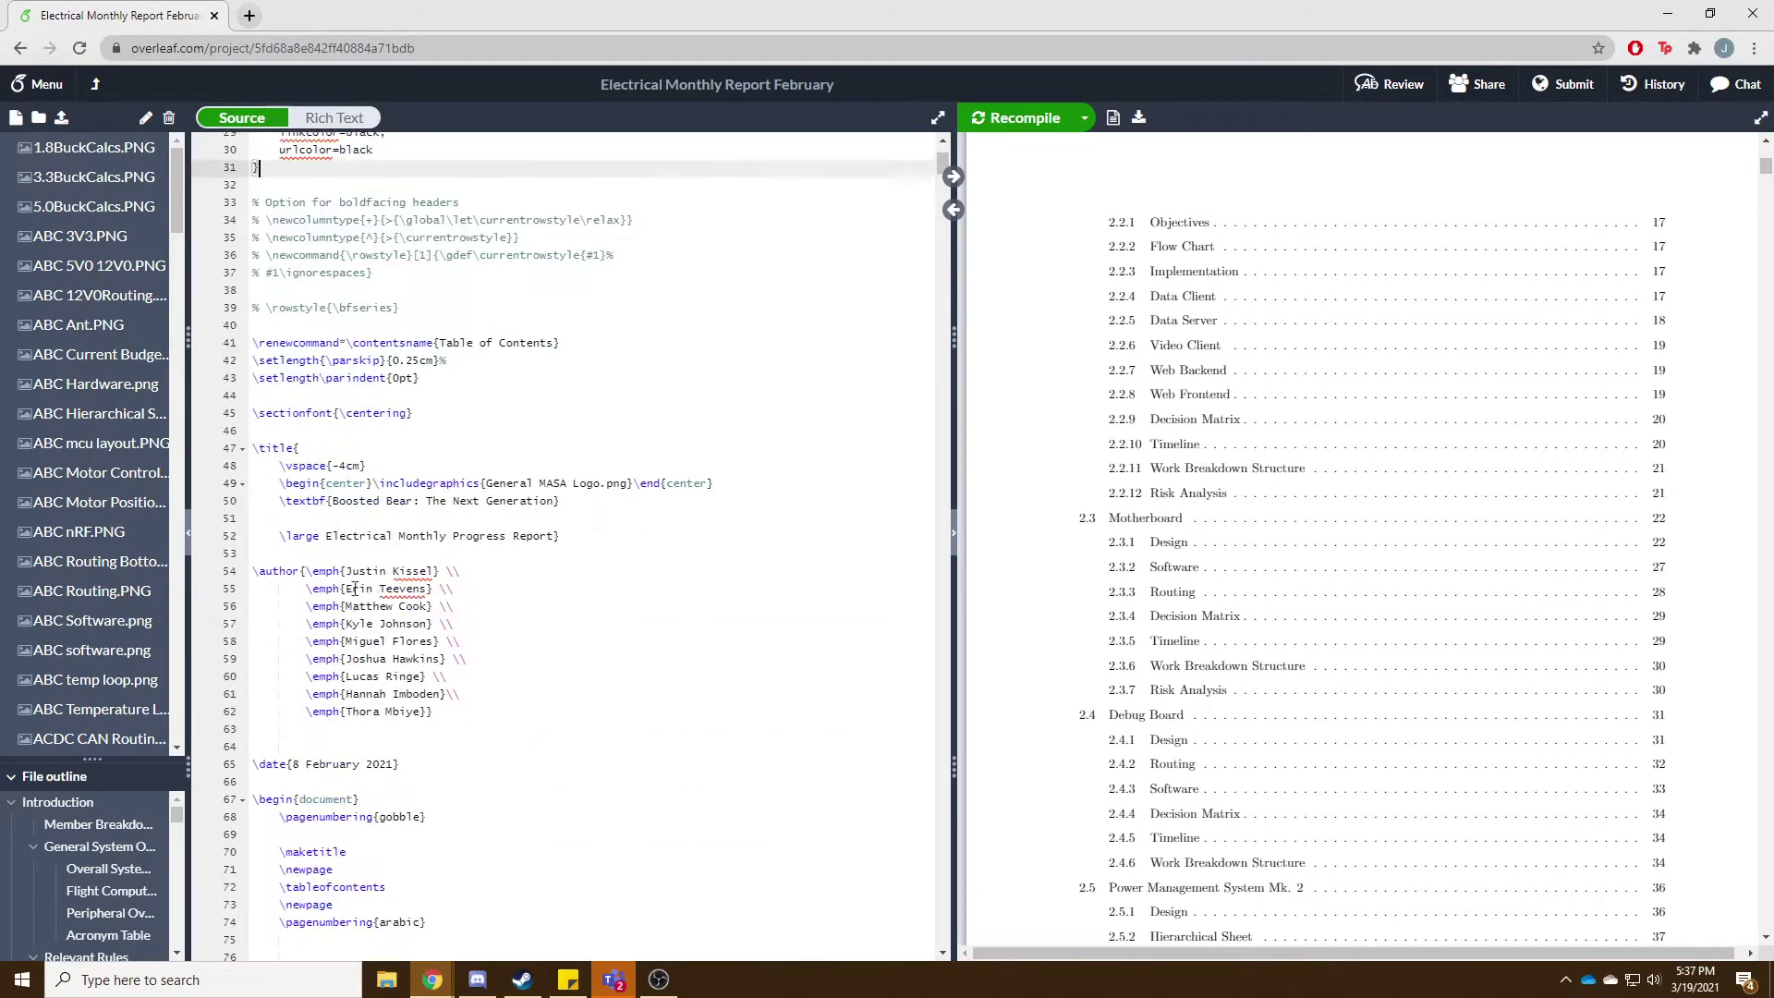
Highlight the title definition lines and the logo file name on line 49.
scroll(1615, 400, "up", 10)
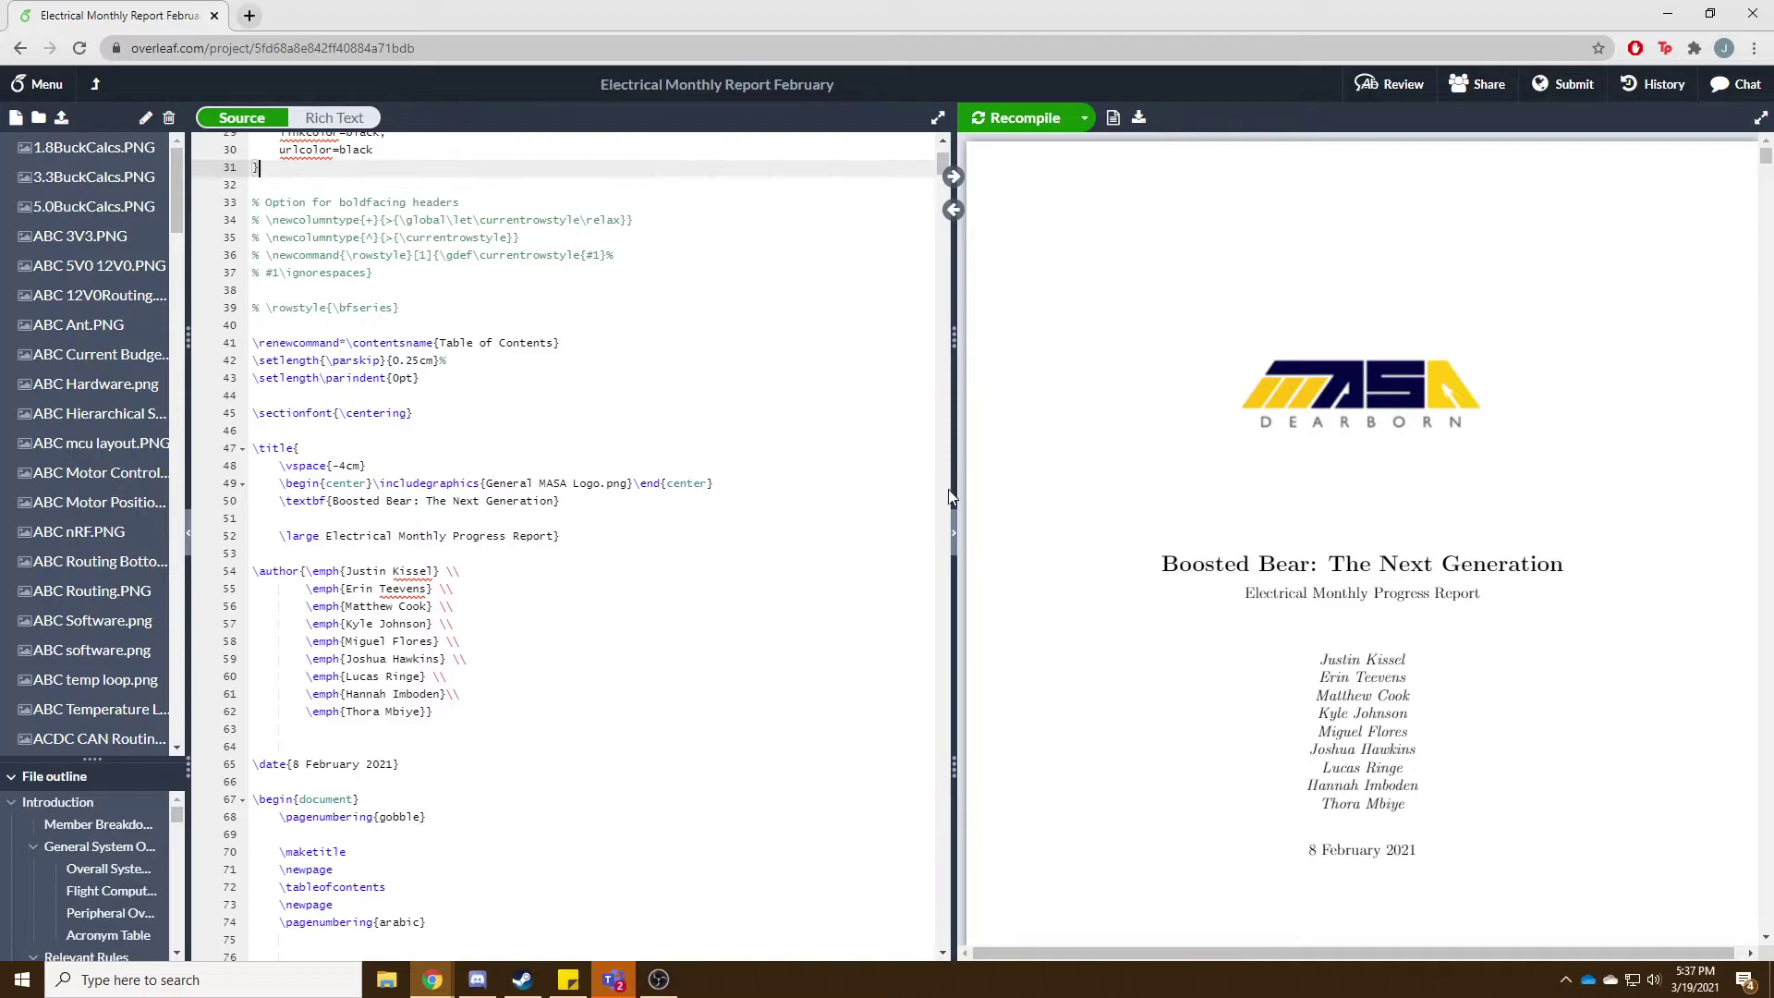
scroll(792, 540, "up", 1)
left_click(544, 523)
left_click_drag(544, 523, 254, 448)
left_click(254, 518)
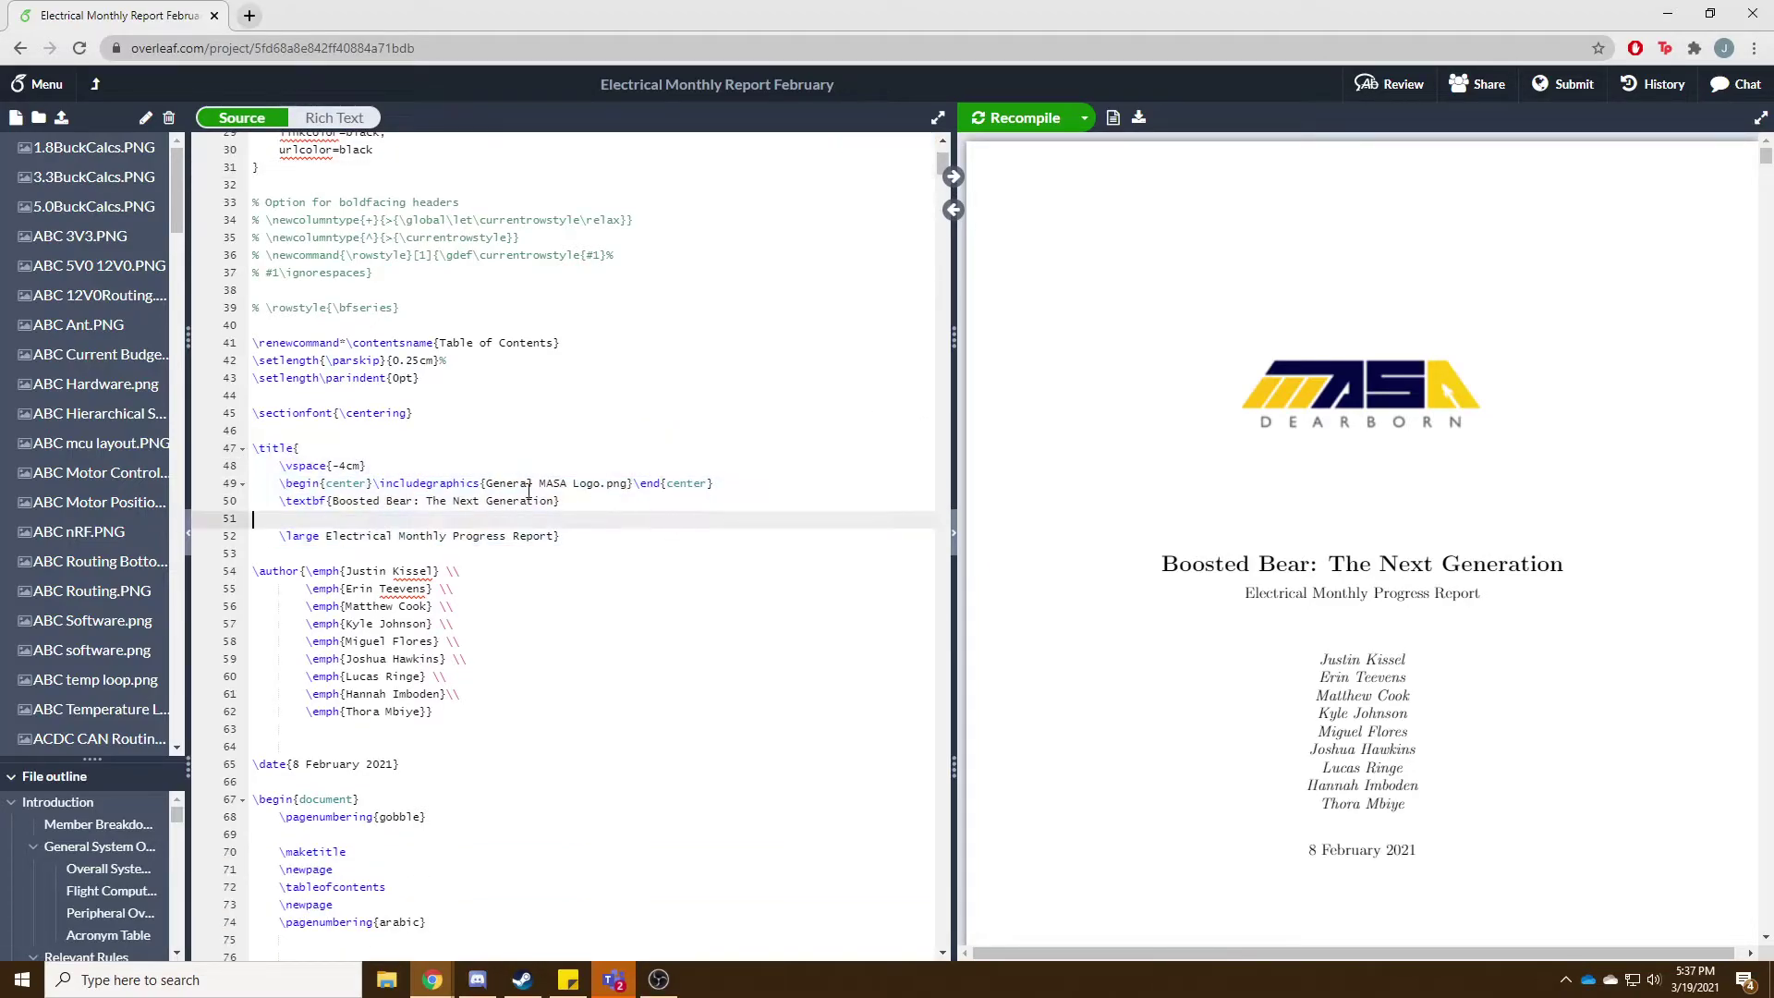
left_click_drag(487, 483, 628, 487)
left_click(628, 521)
Review the Electrical Monthly Progress Report subtitle, author list and page numbering, then reach line 113.
scroll(618, 517, "down", 1)
left_click_drag(558, 425, 323, 427)
left_click(651, 481)
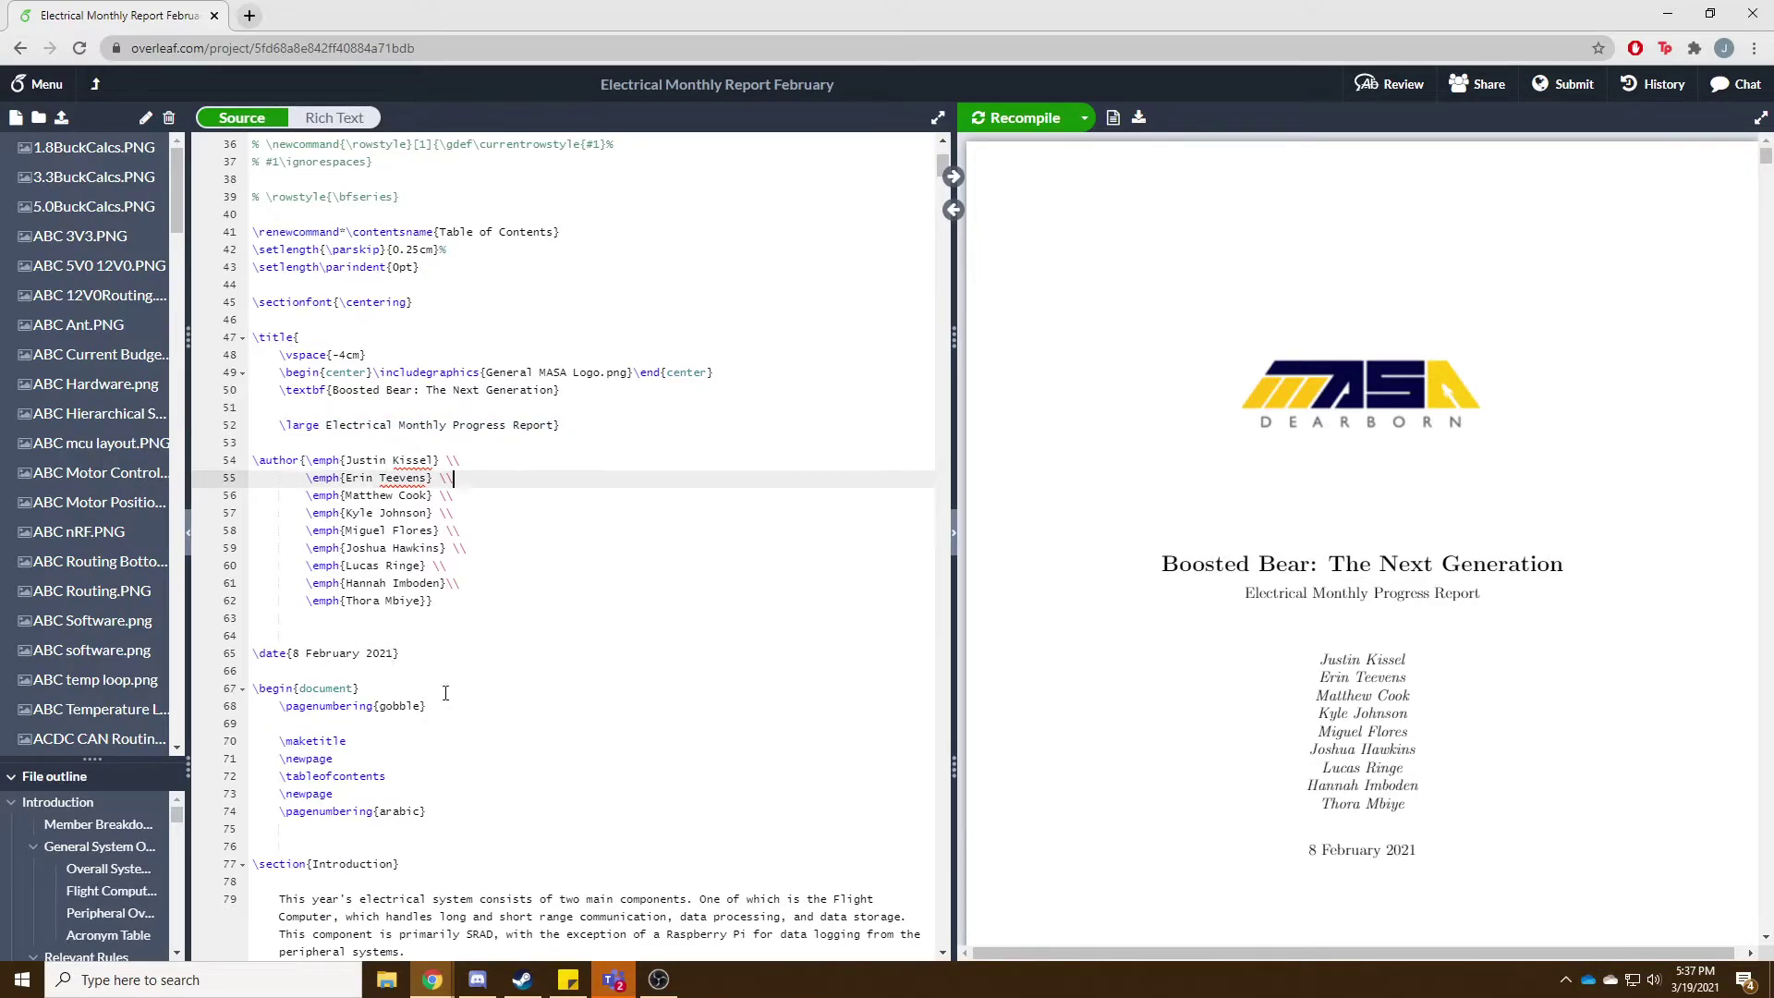
scroll(477, 703, "down", 3)
left_click(380, 415)
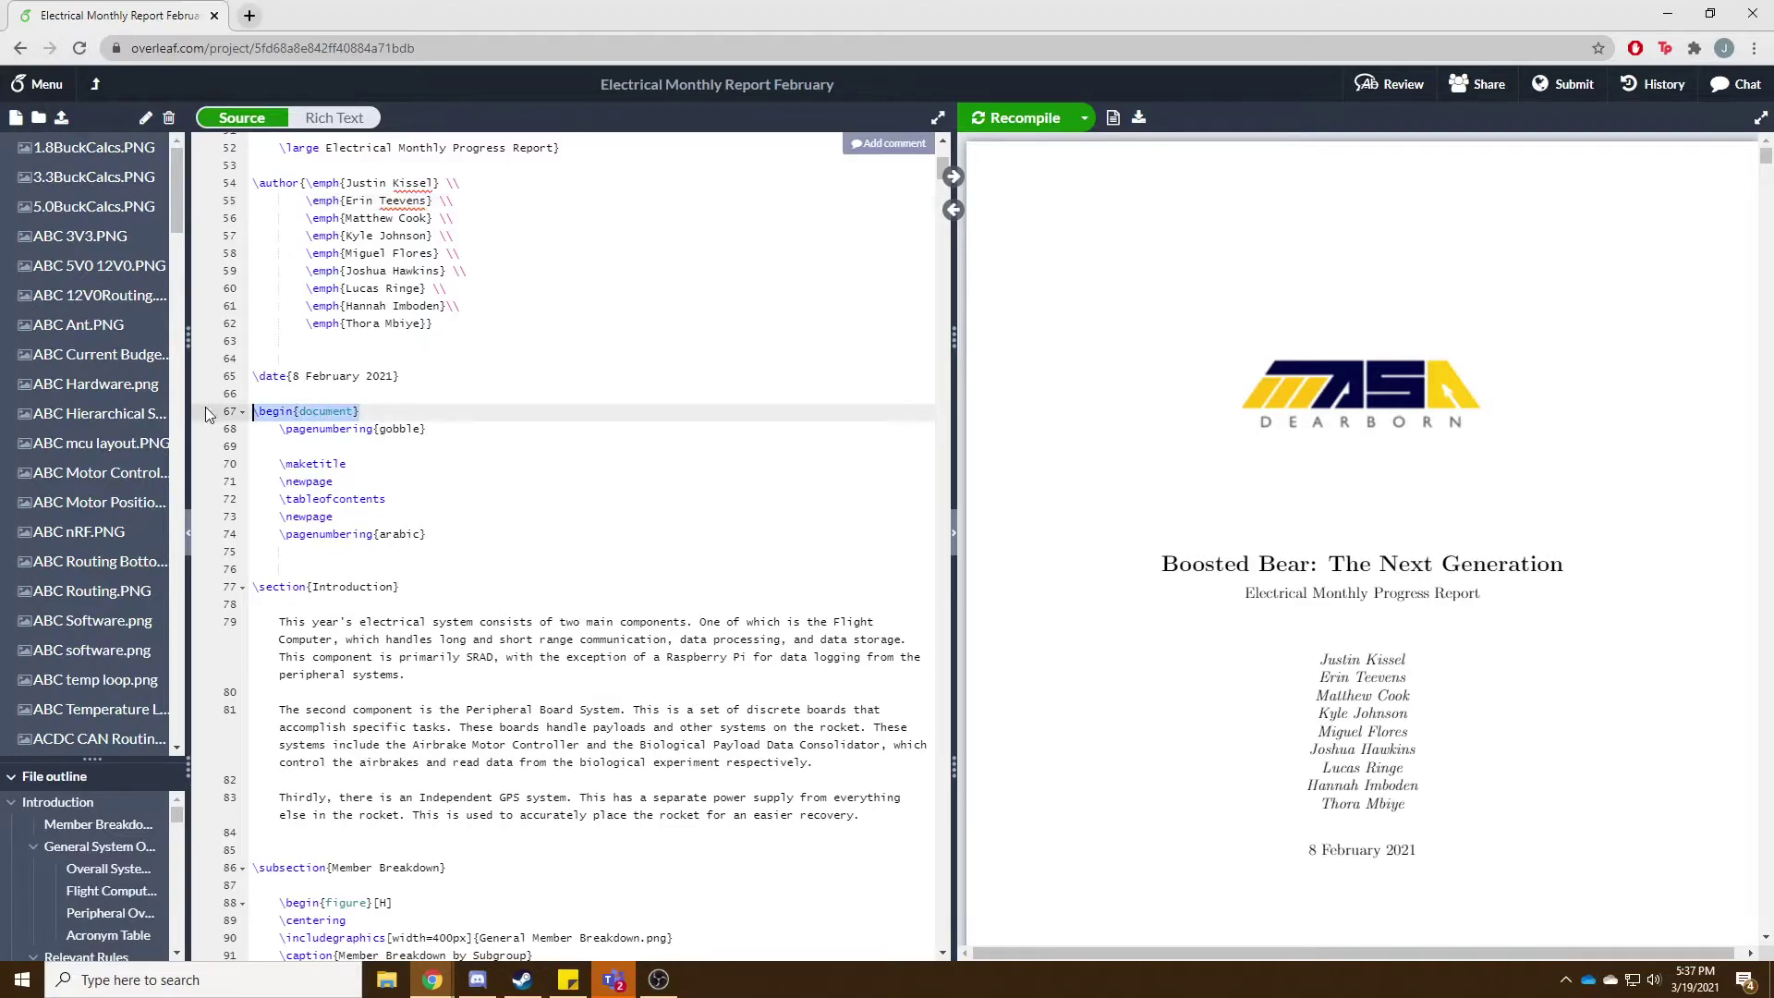
left_click(519, 426)
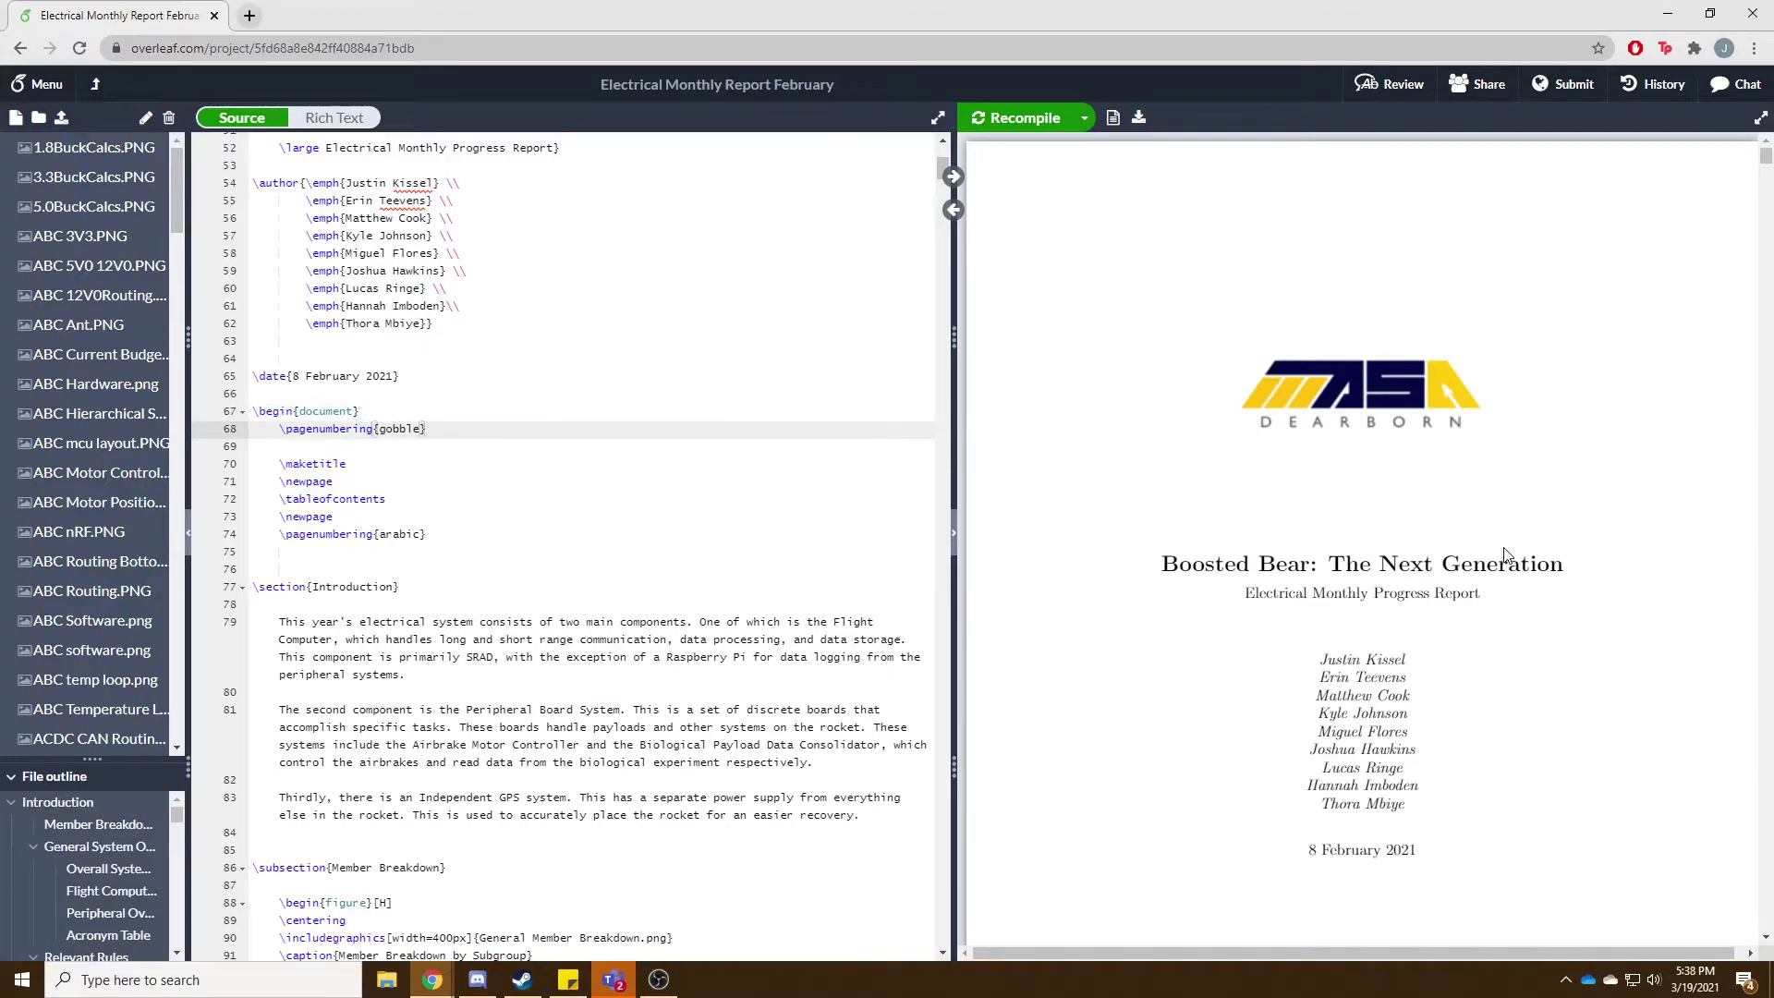
scroll(1491, 559, "down", 5)
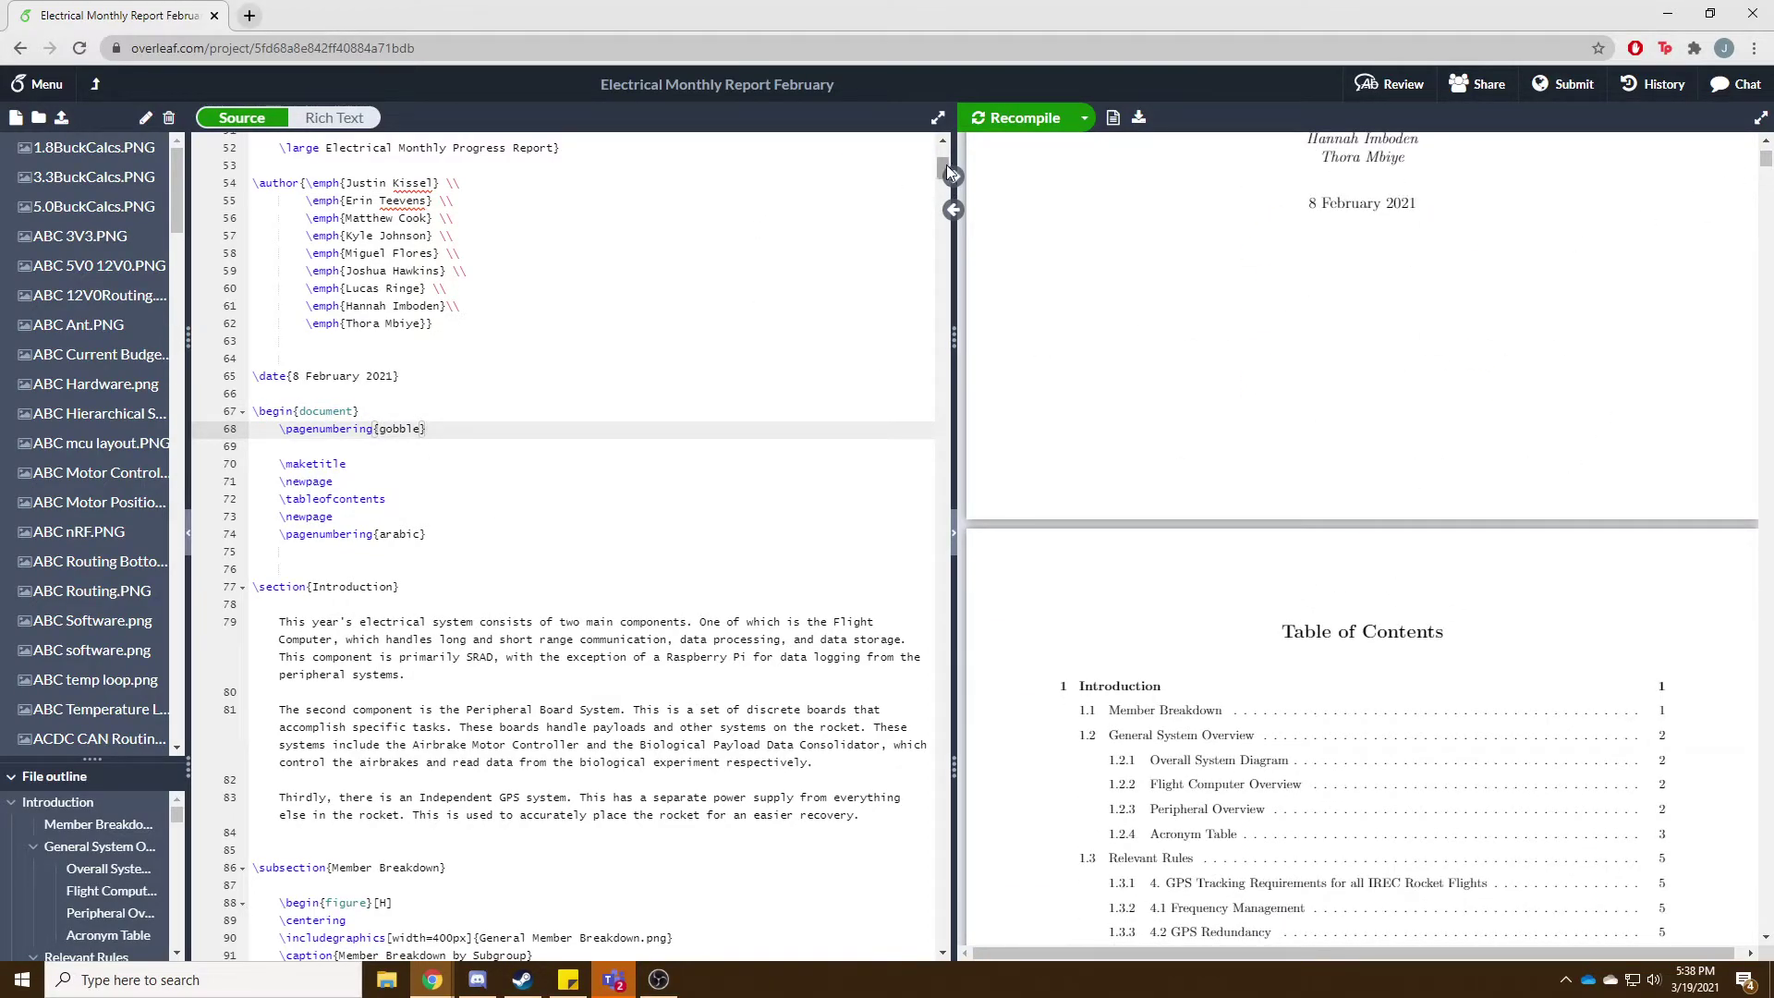
left_click_drag(940, 168, 934, 182)
Jump from the compiled Acronym Table in the preview to its source code.
scroll(1396, 472, "down", 4)
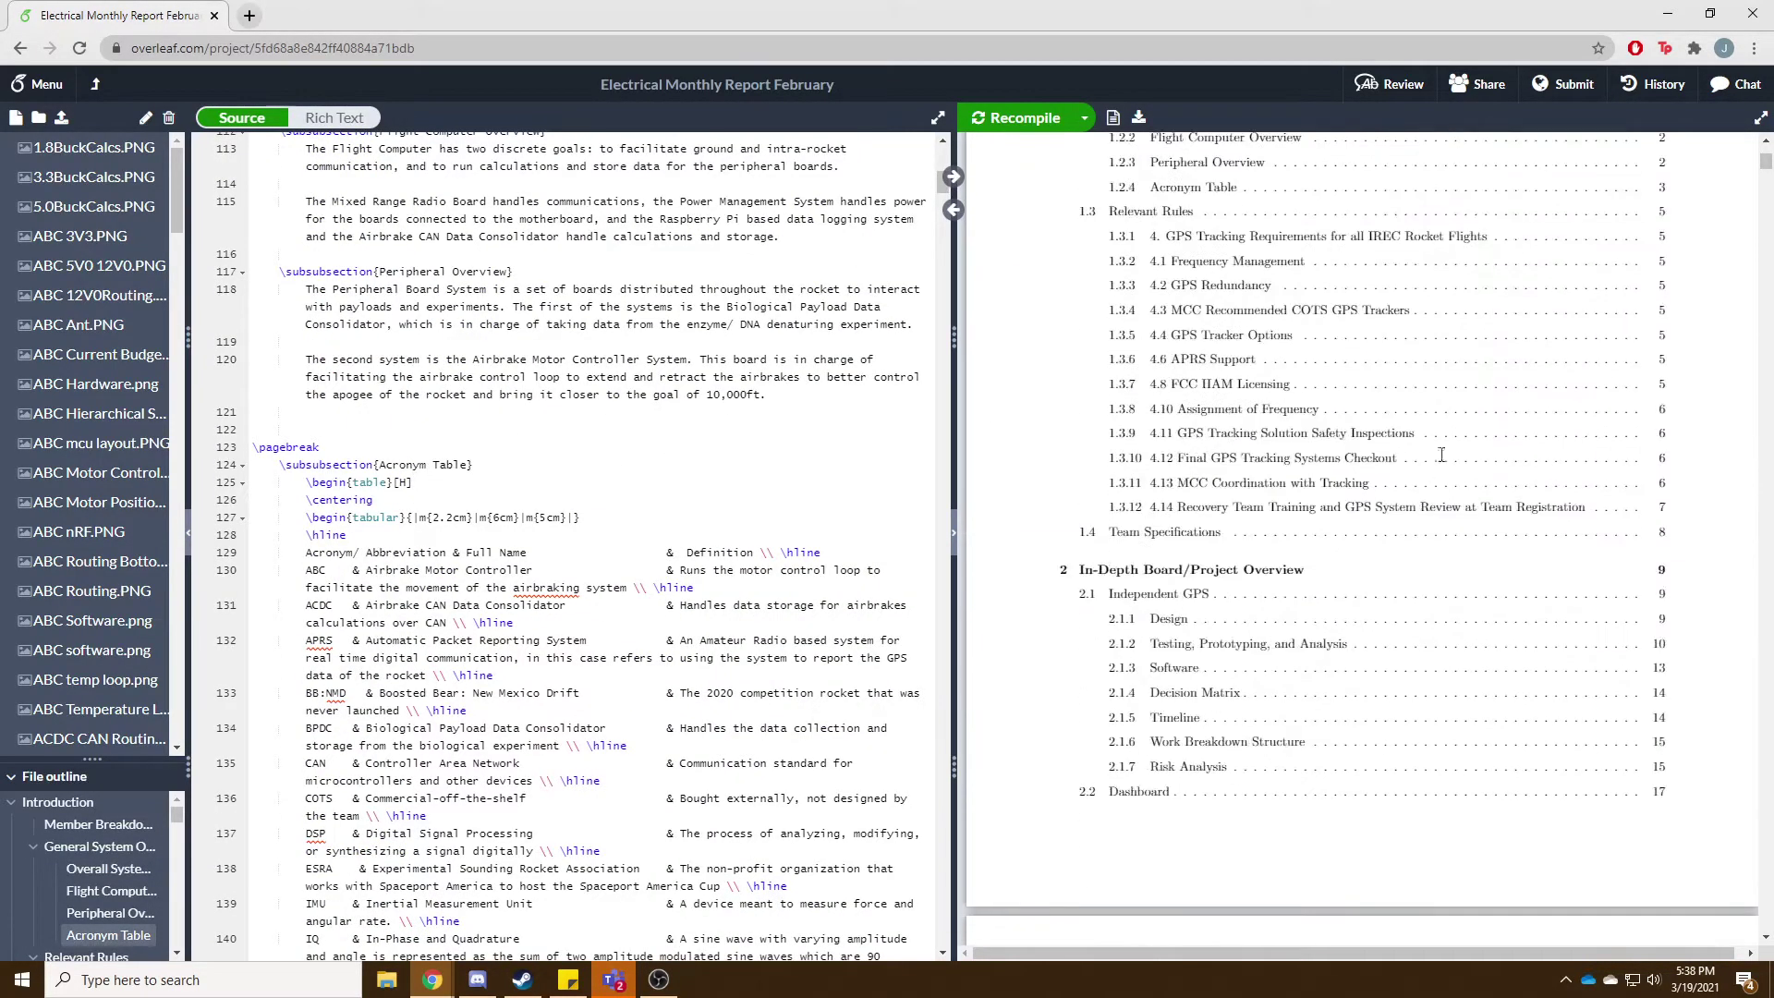
scroll(1395, 472, "up", 4)
left_click(1179, 469)
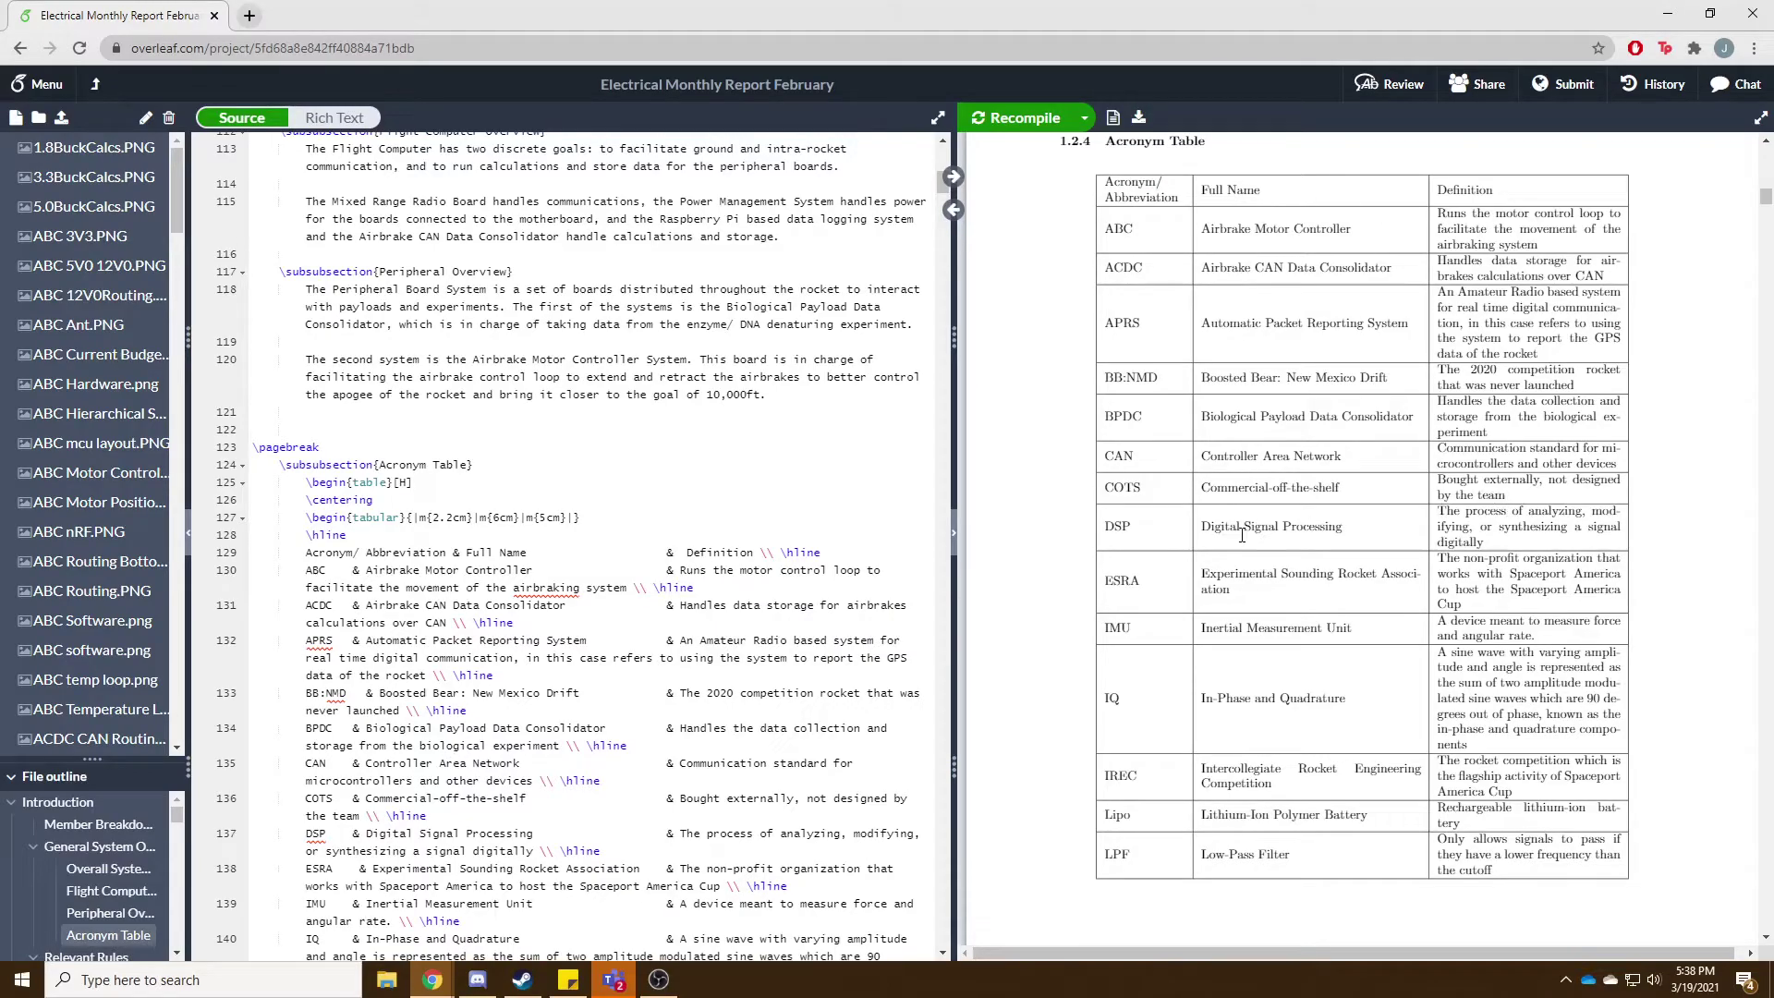
left_click_drag(1229, 190, 1009, 328)
double_click(1009, 328)
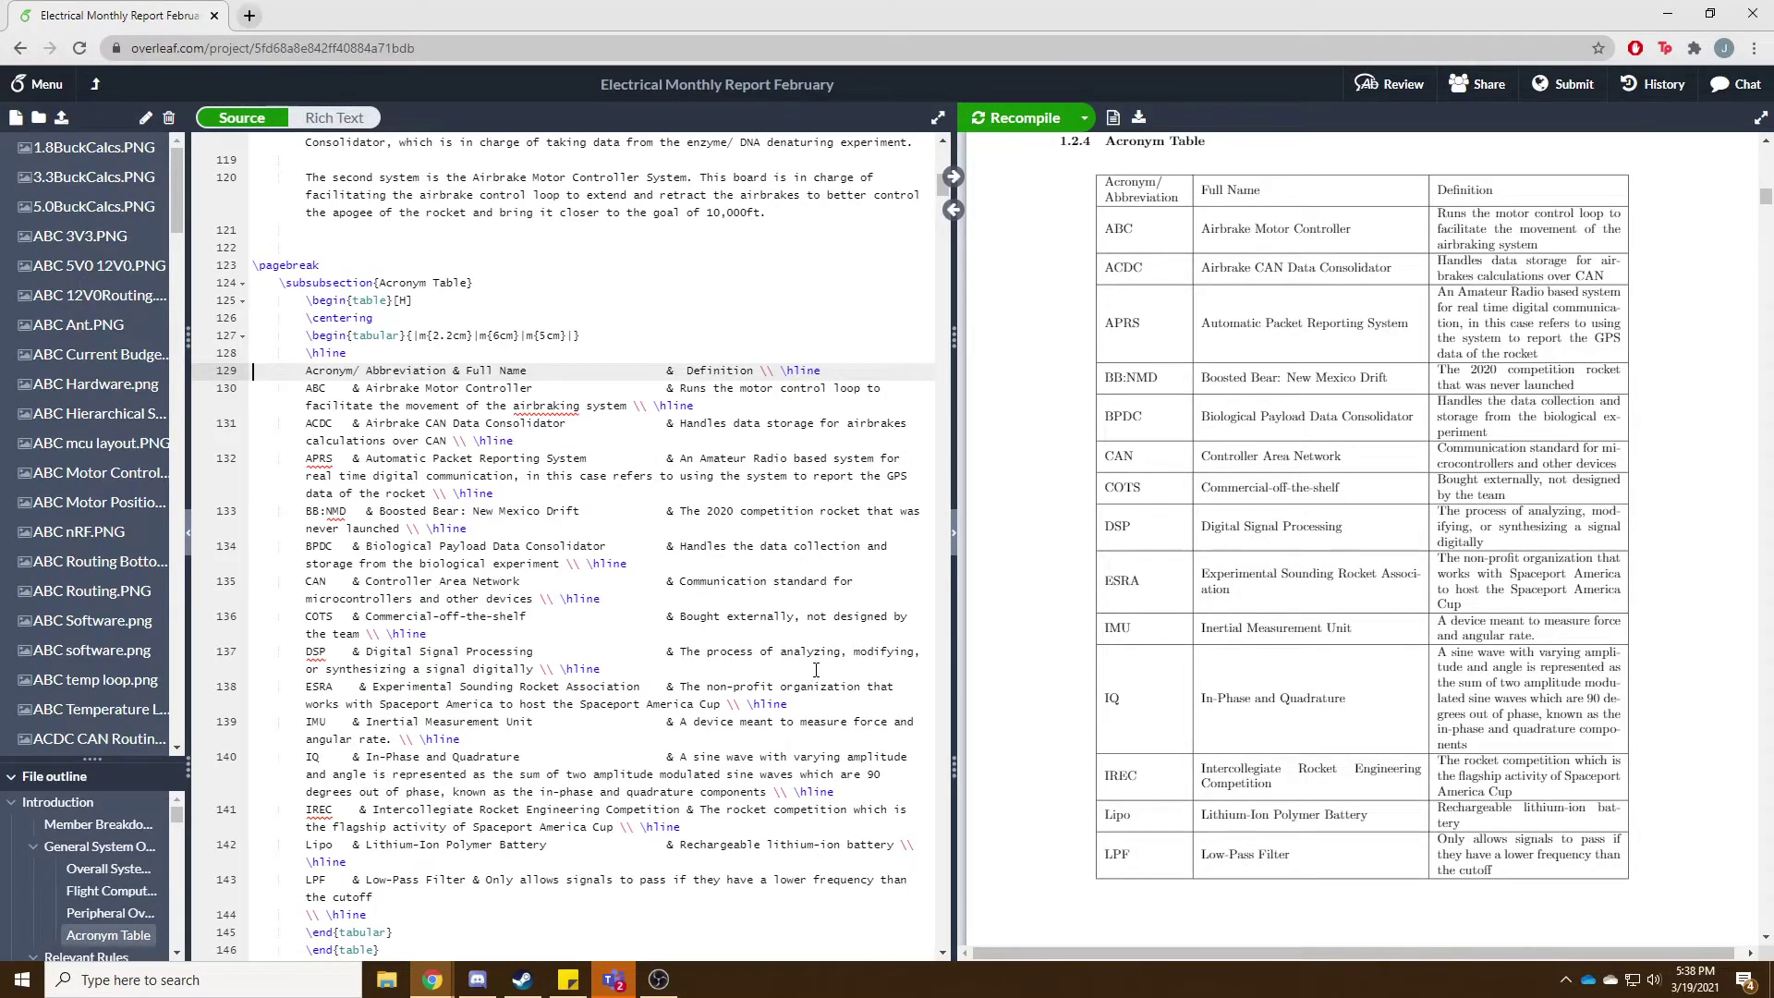
Highlight the table environment's opening line and the centering and tabular lines.
left_click_drag(305, 301, 455, 300)
left_click(469, 311)
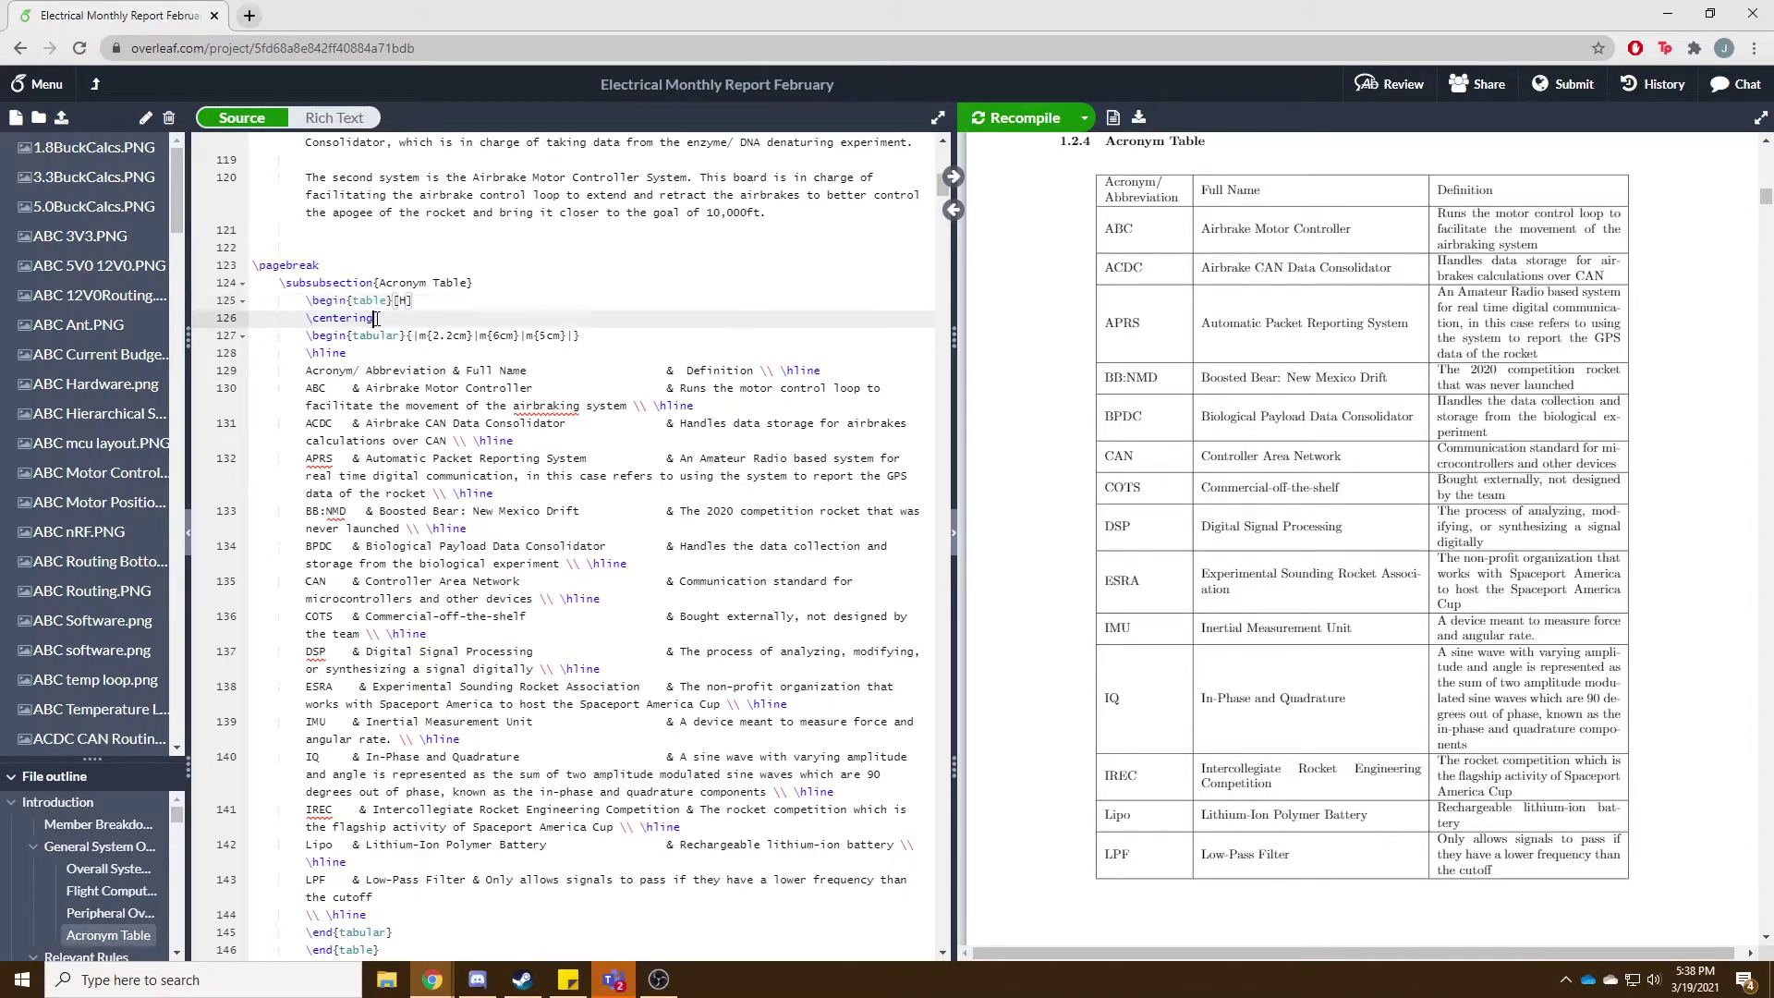
left_click_drag(381, 321, 594, 341)
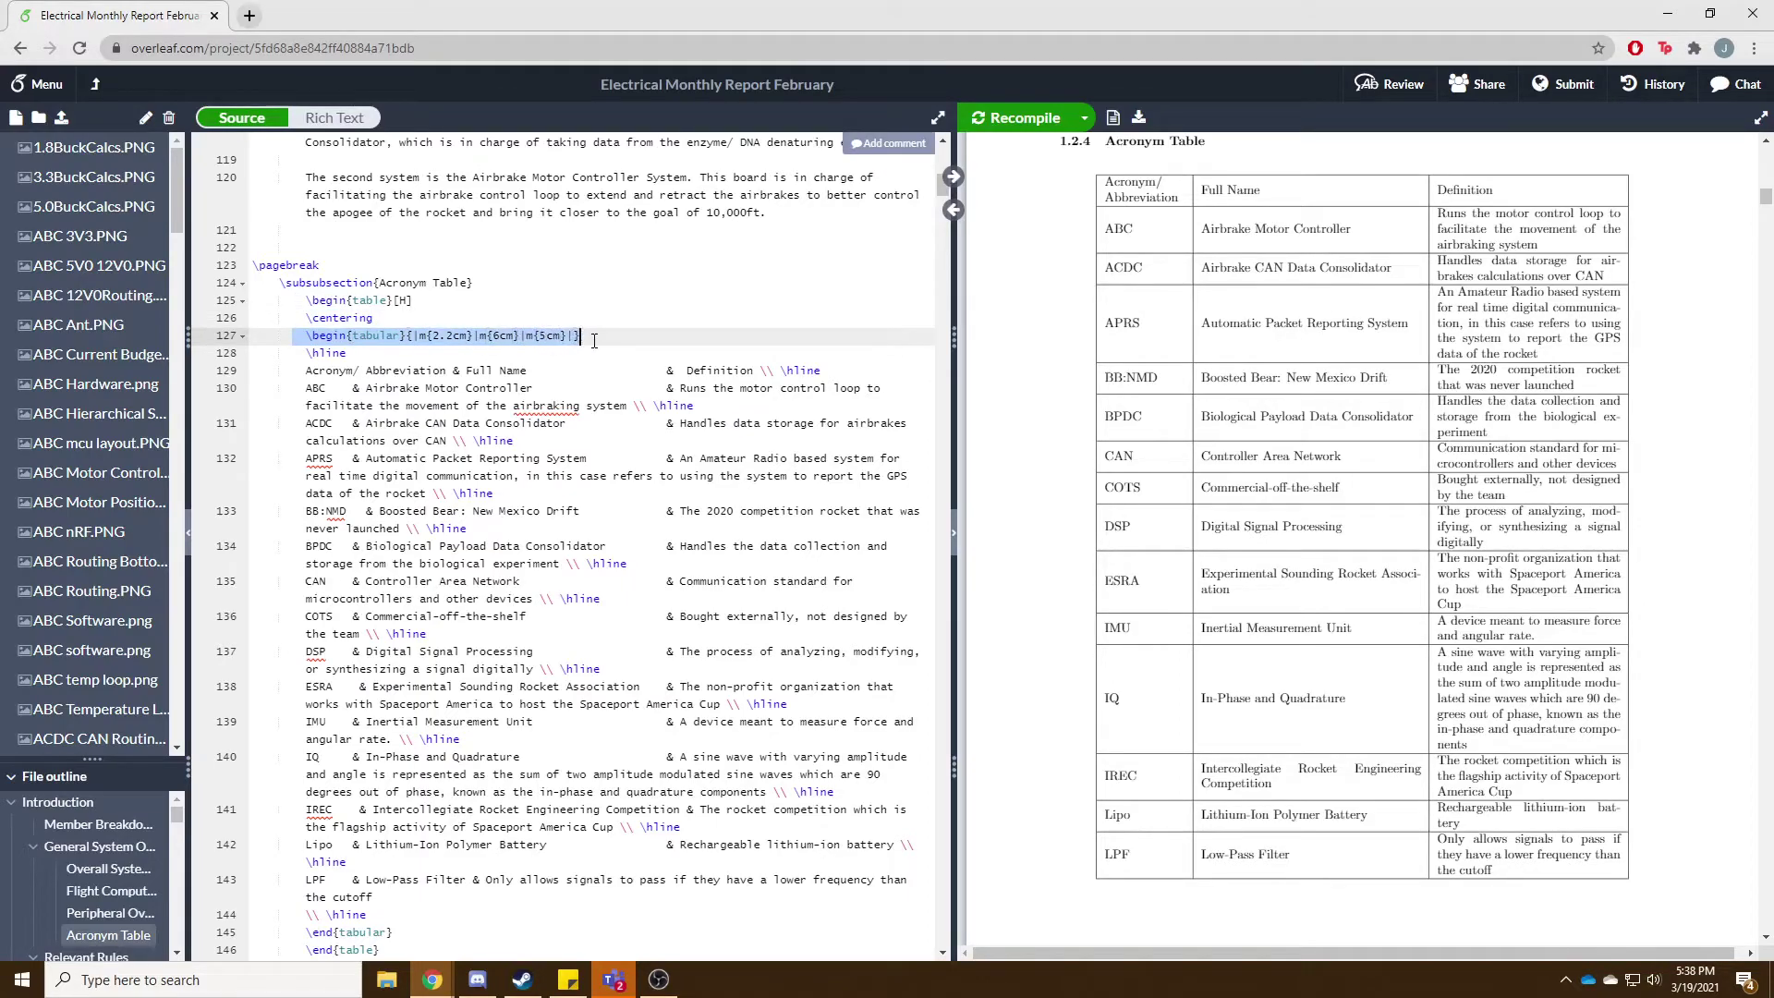
left_click(361, 351)
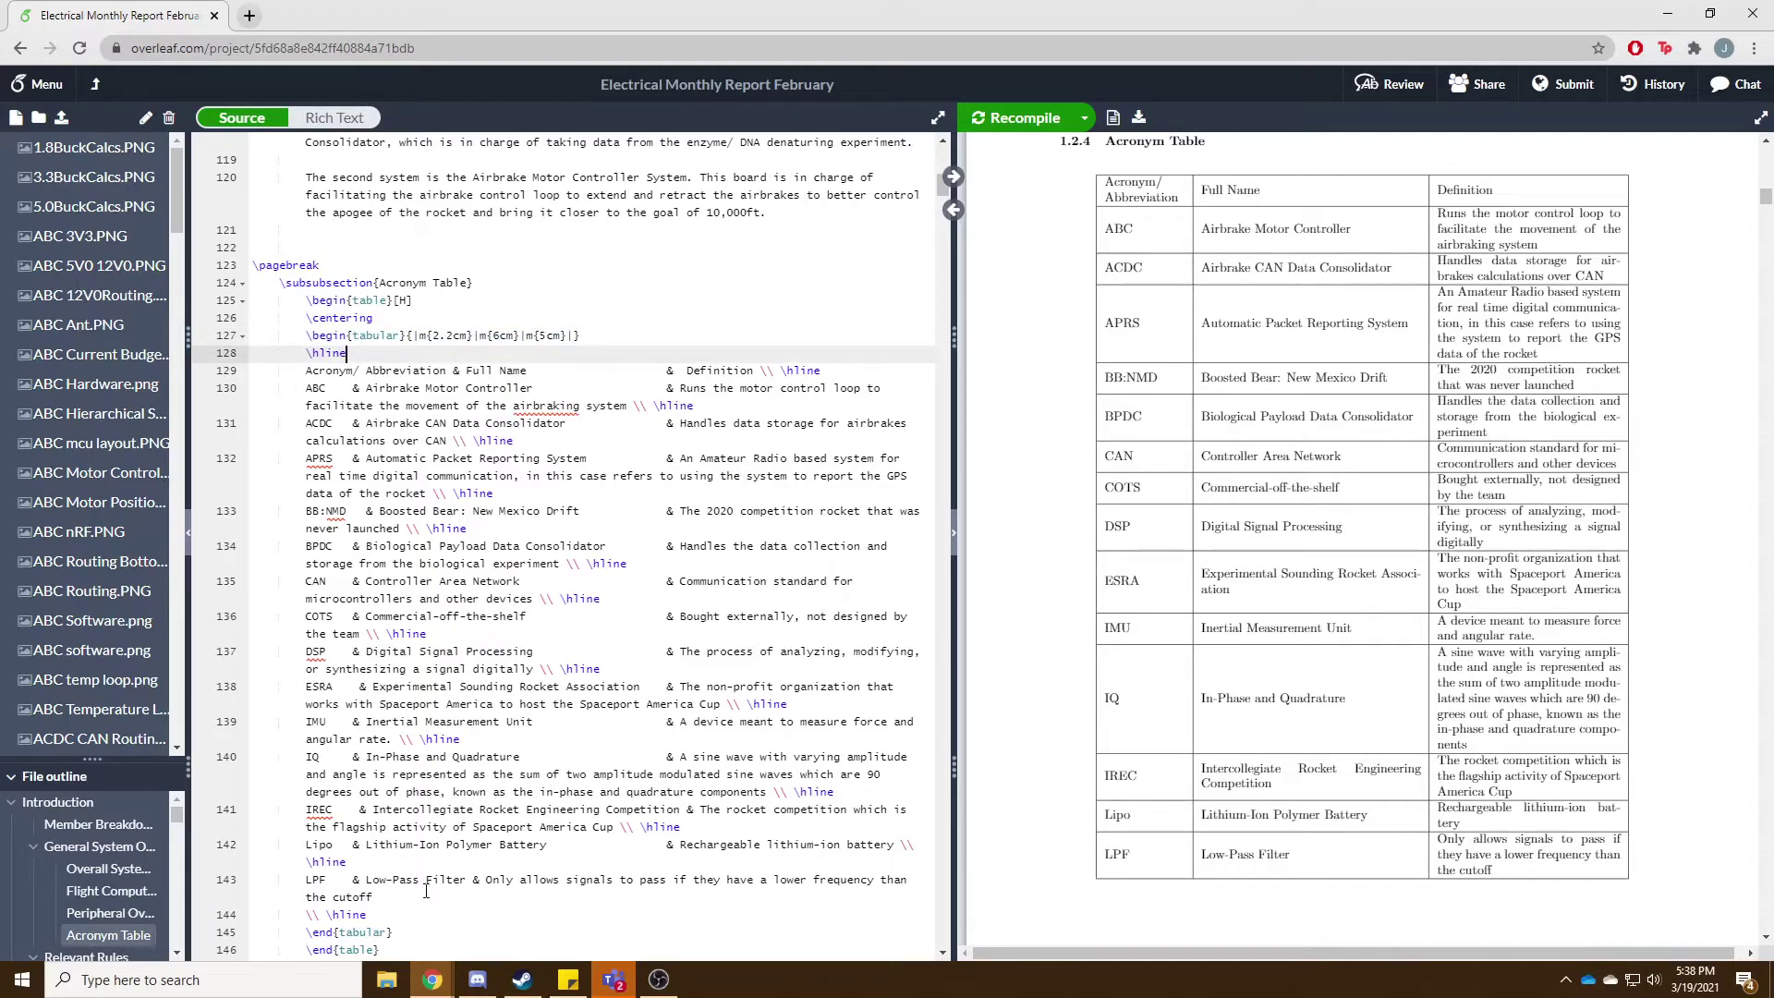
Select the \hline command and the header row text of the first acronym table.
key("shift+Home")
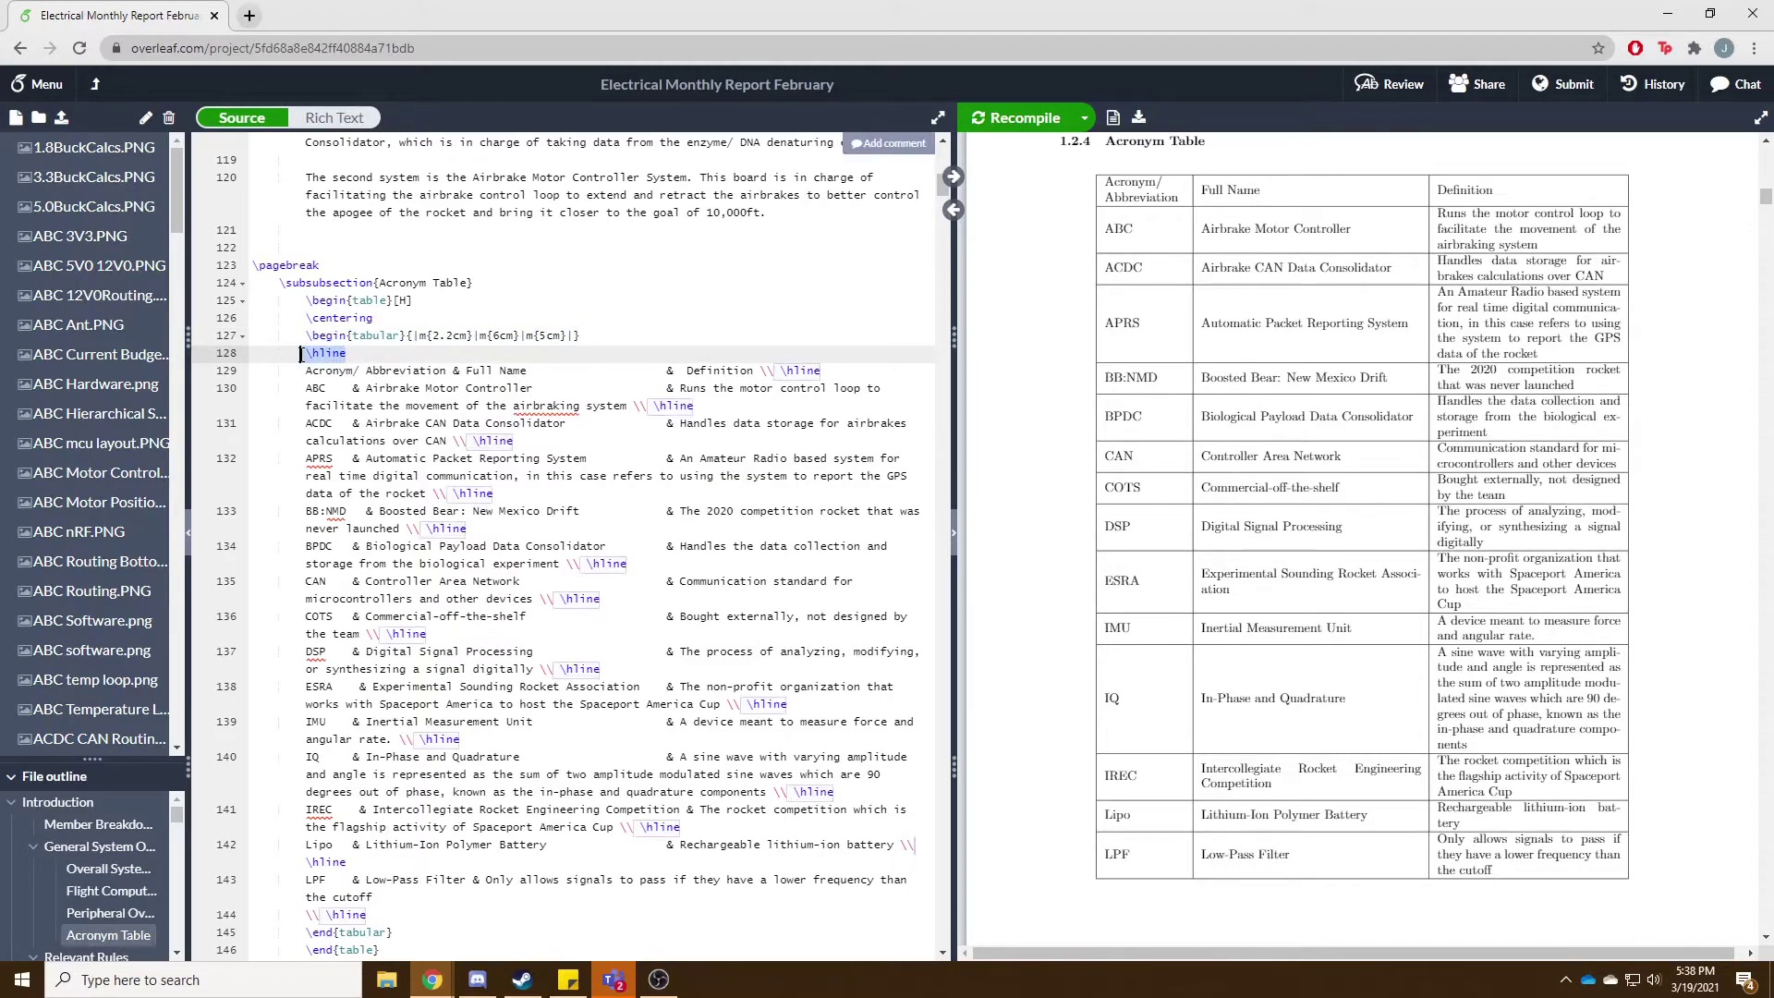
left_click(352, 355)
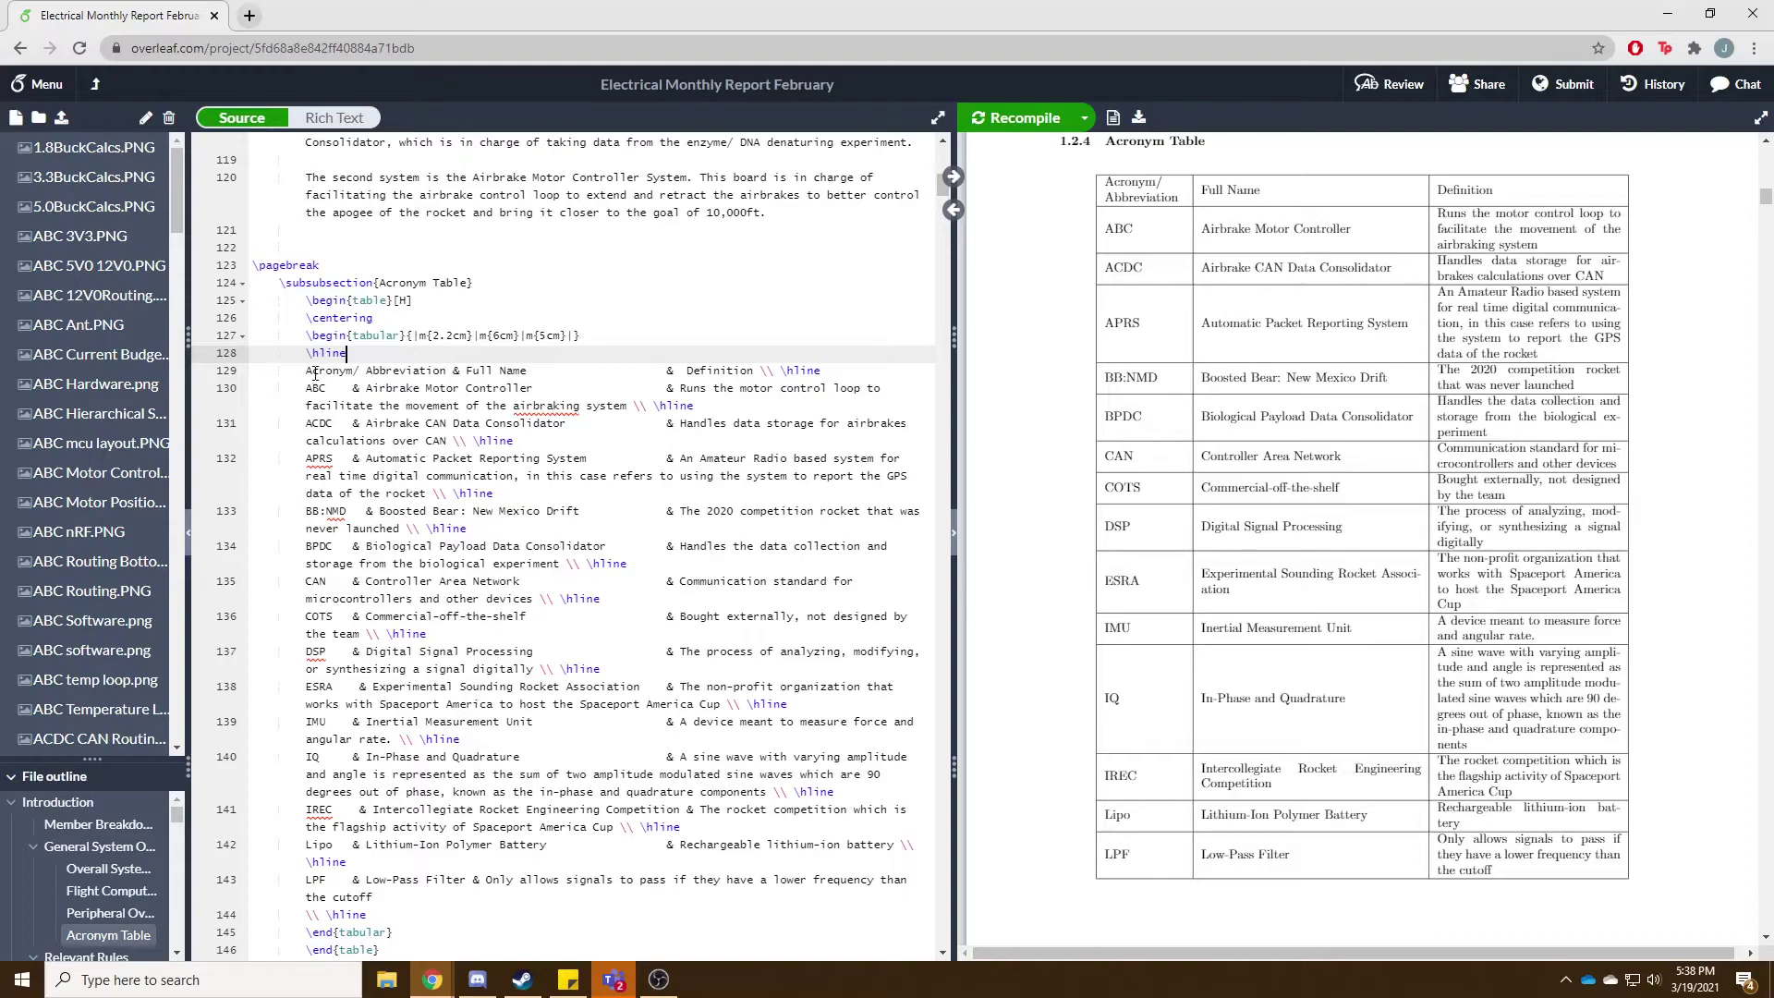
left_click_drag(315, 373, 462, 373)
left_click(457, 371)
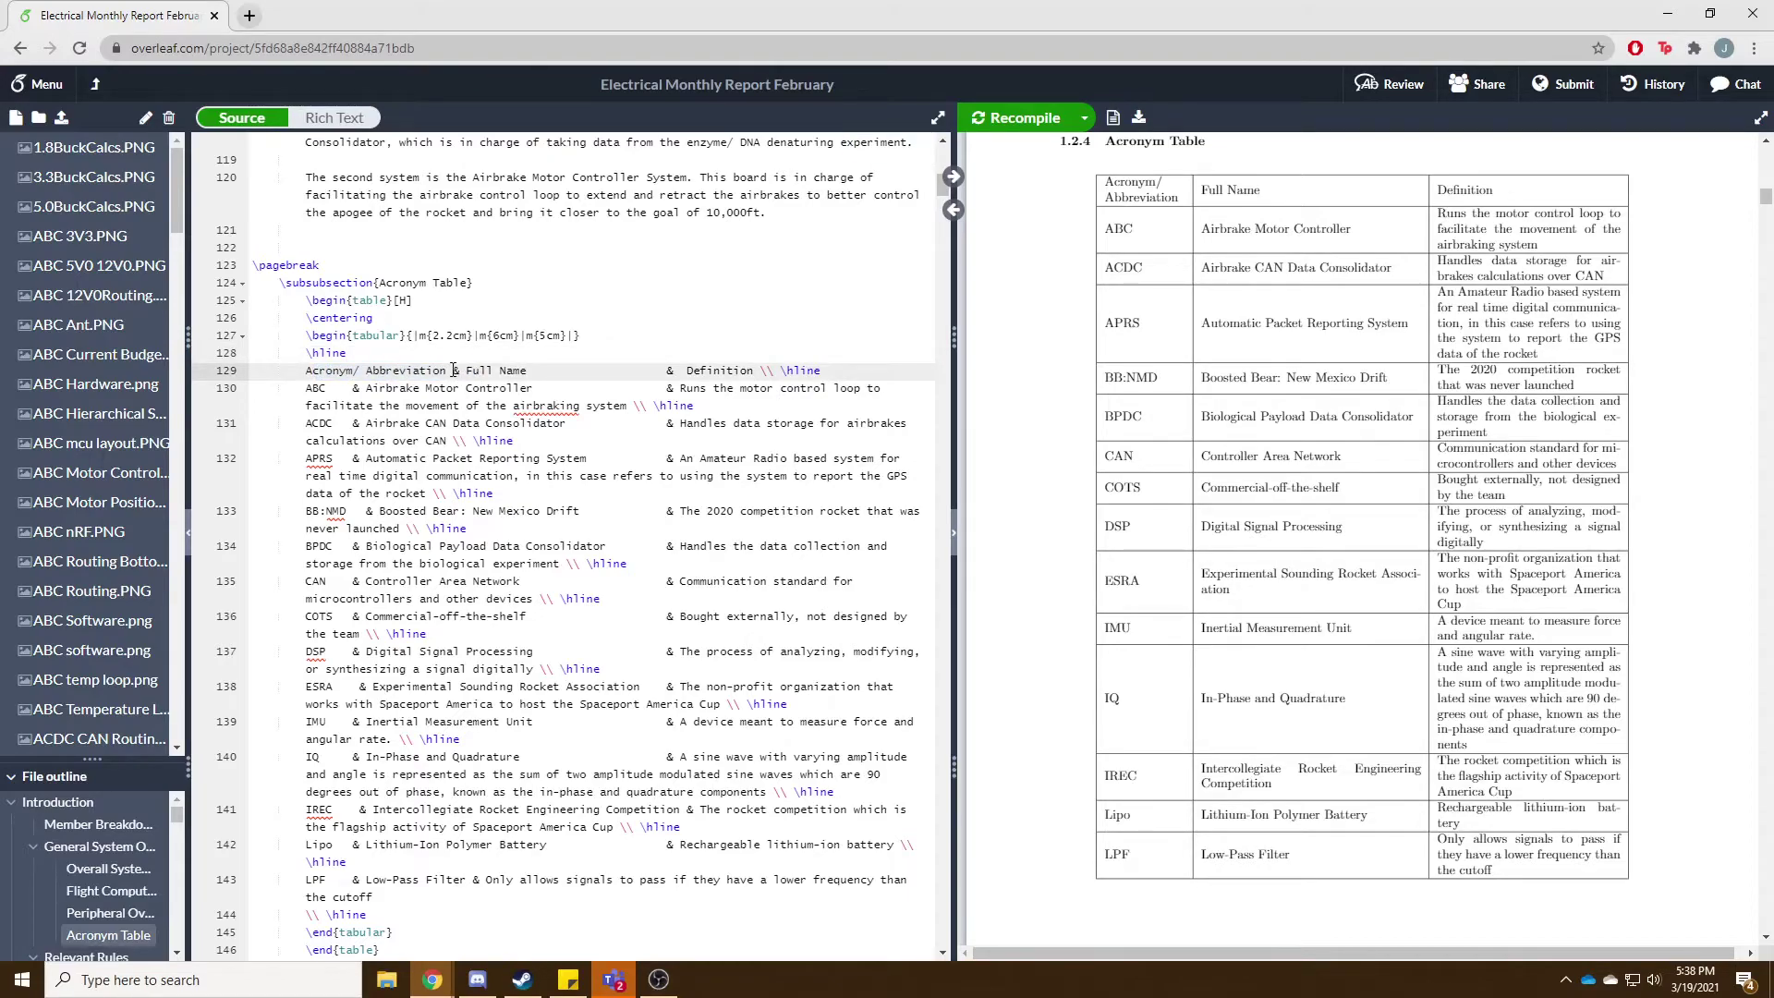
key("Right")
key("Right")
key("Right")
Highlight the column spec |m{2.2cm}|m{6cm}|m{5cm}|, pointing out the 2.2cm first-column width.
left_click_drag(410, 336, 575, 338)
left_click(631, 345)
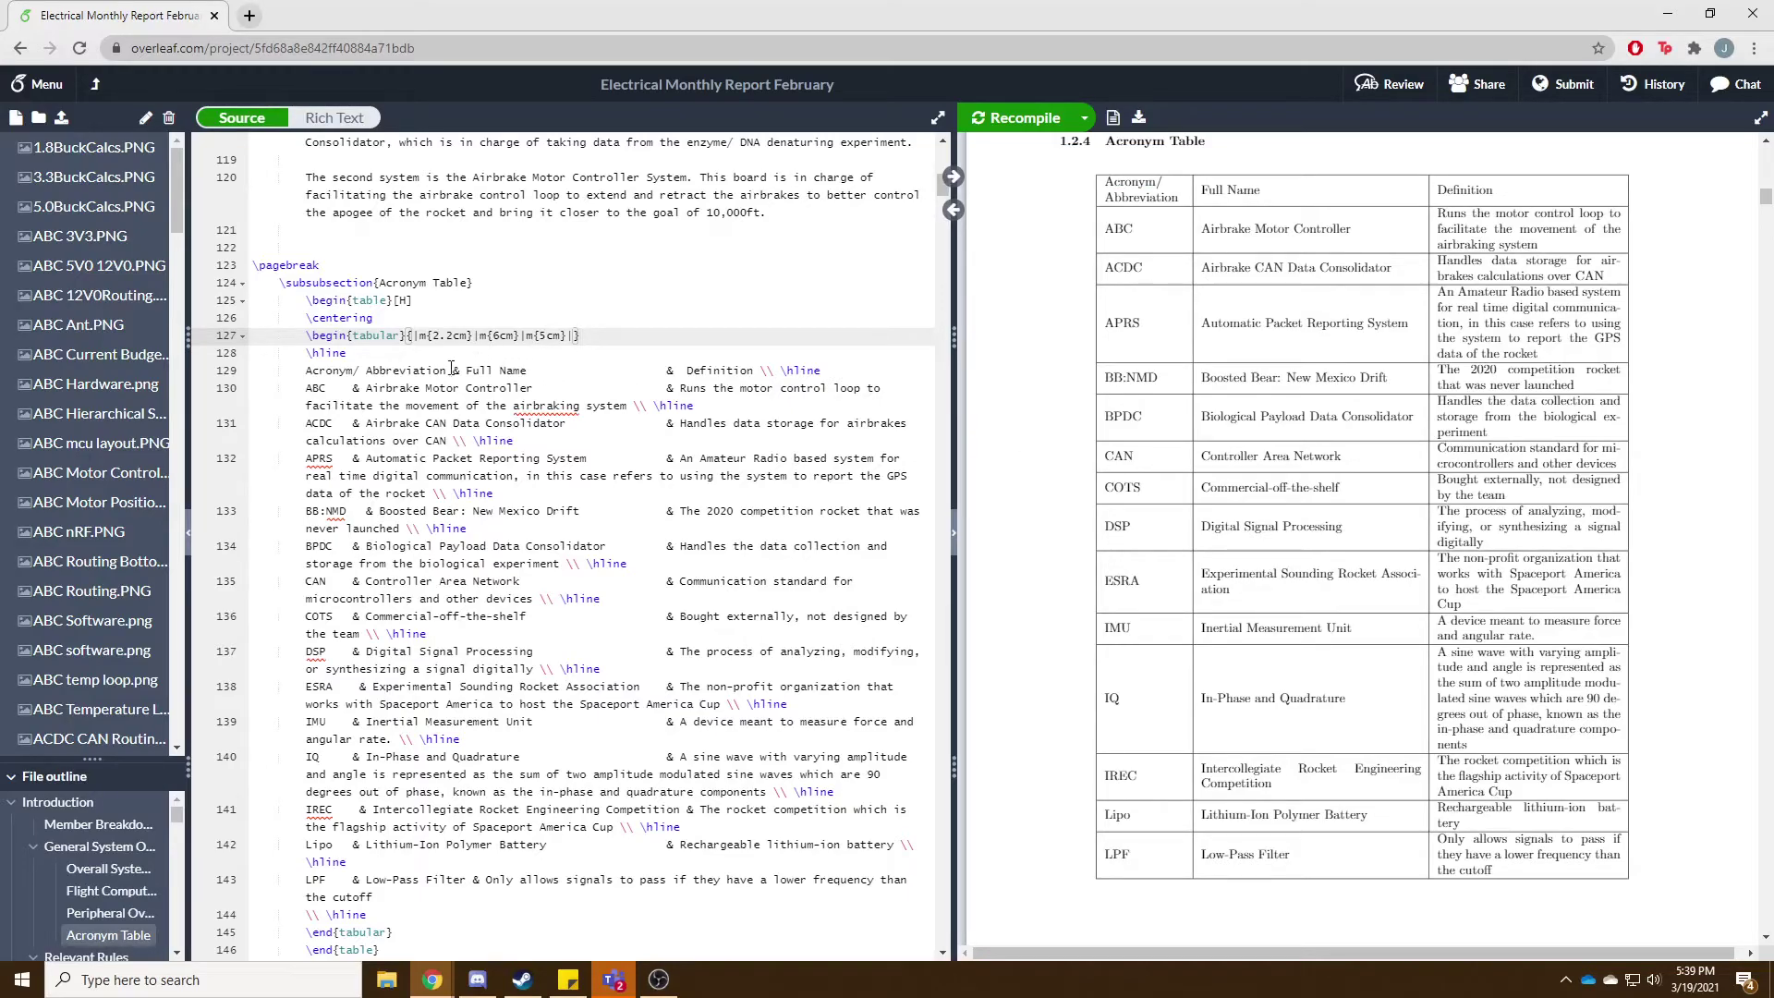
left_click_drag(419, 335, 520, 337)
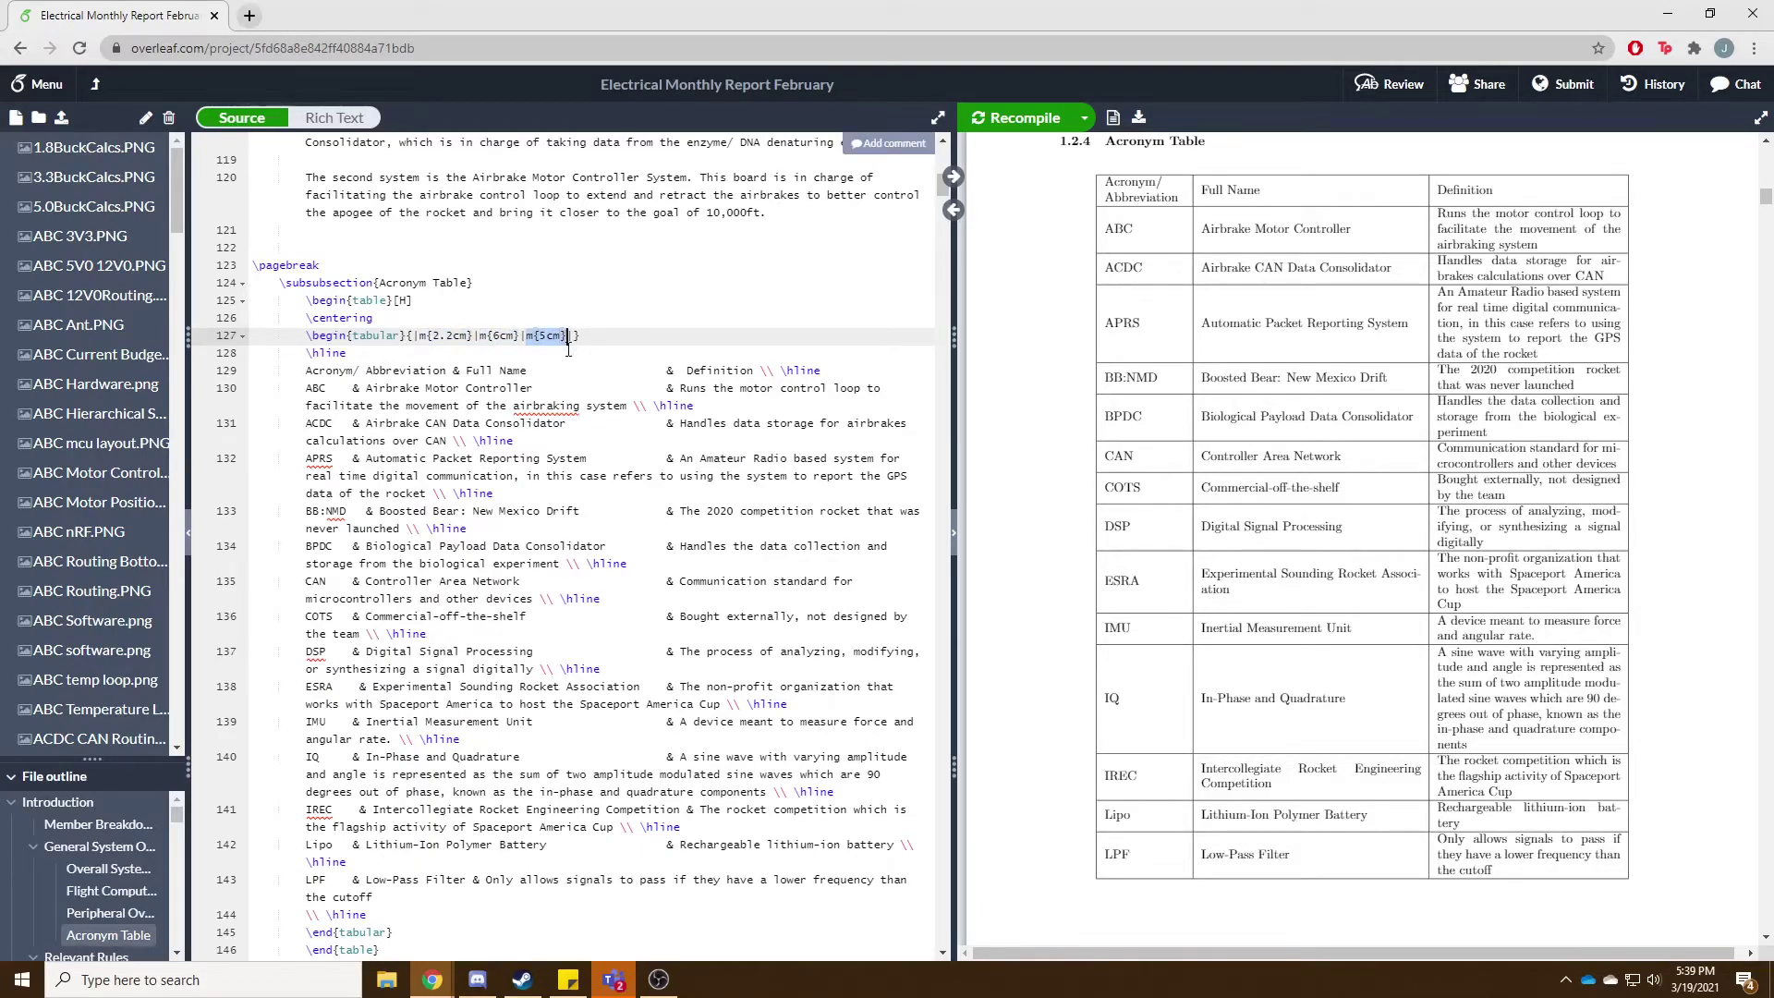
left_click(591, 370)
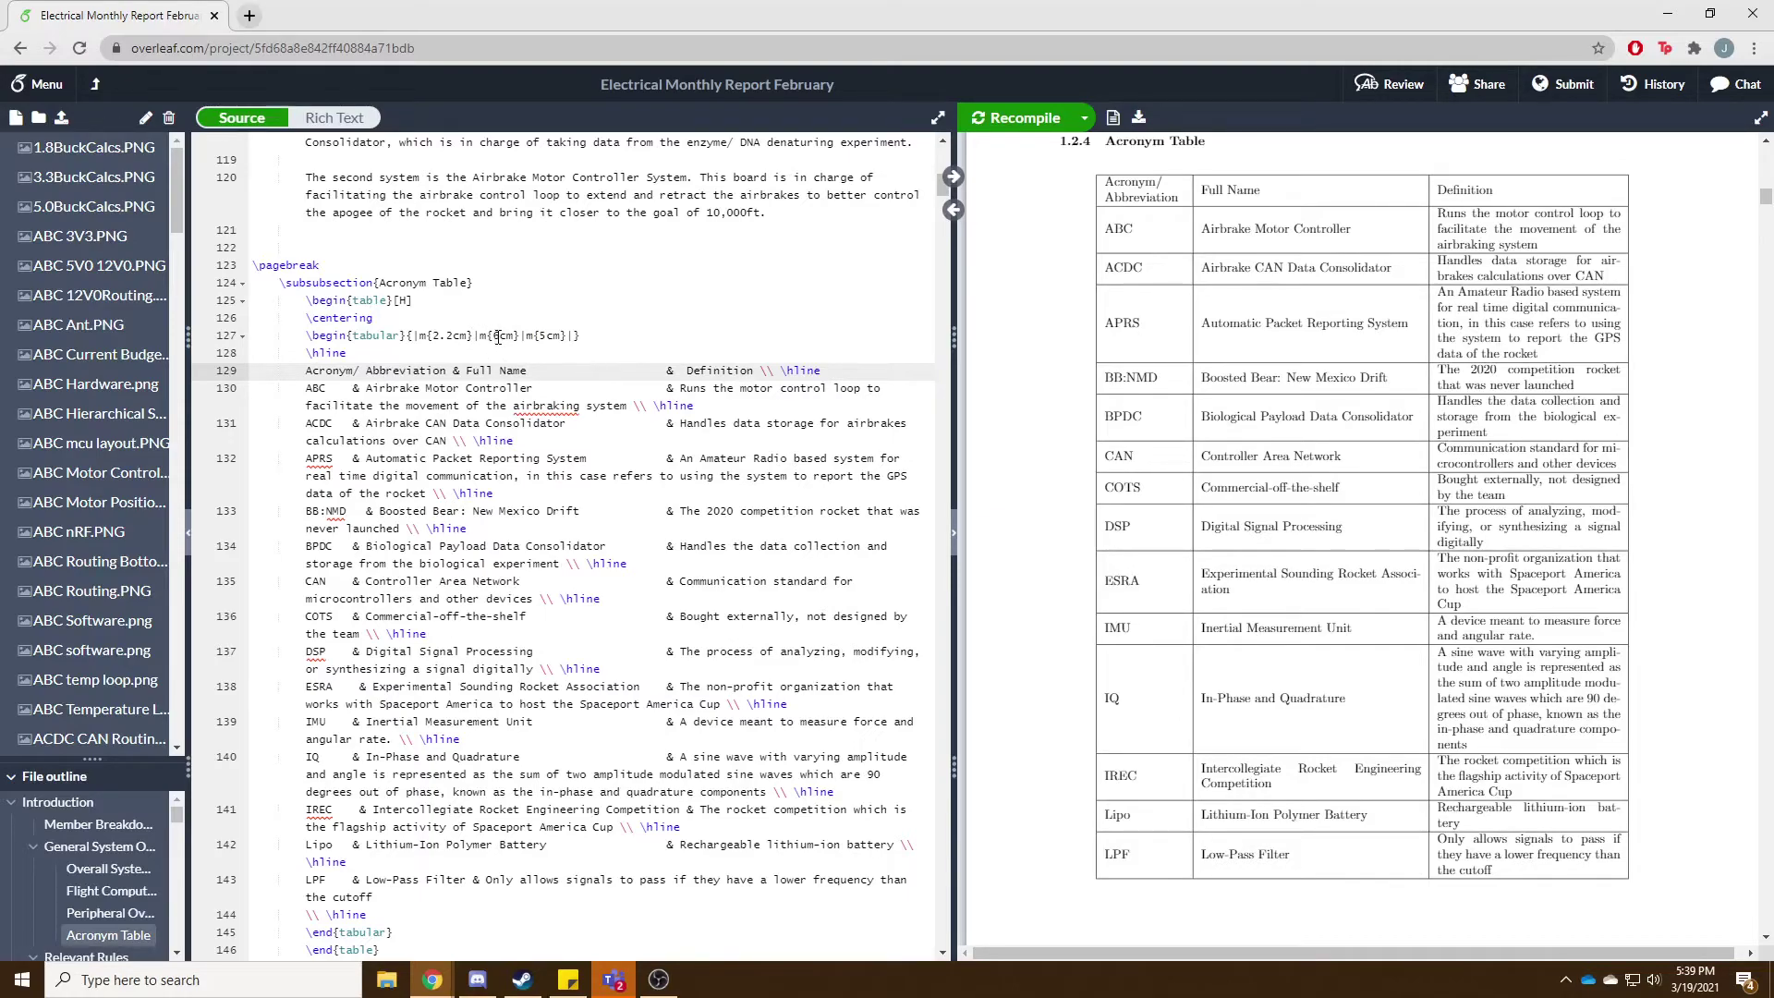
left_click_drag(420, 334, 480, 336)
left_click(493, 357)
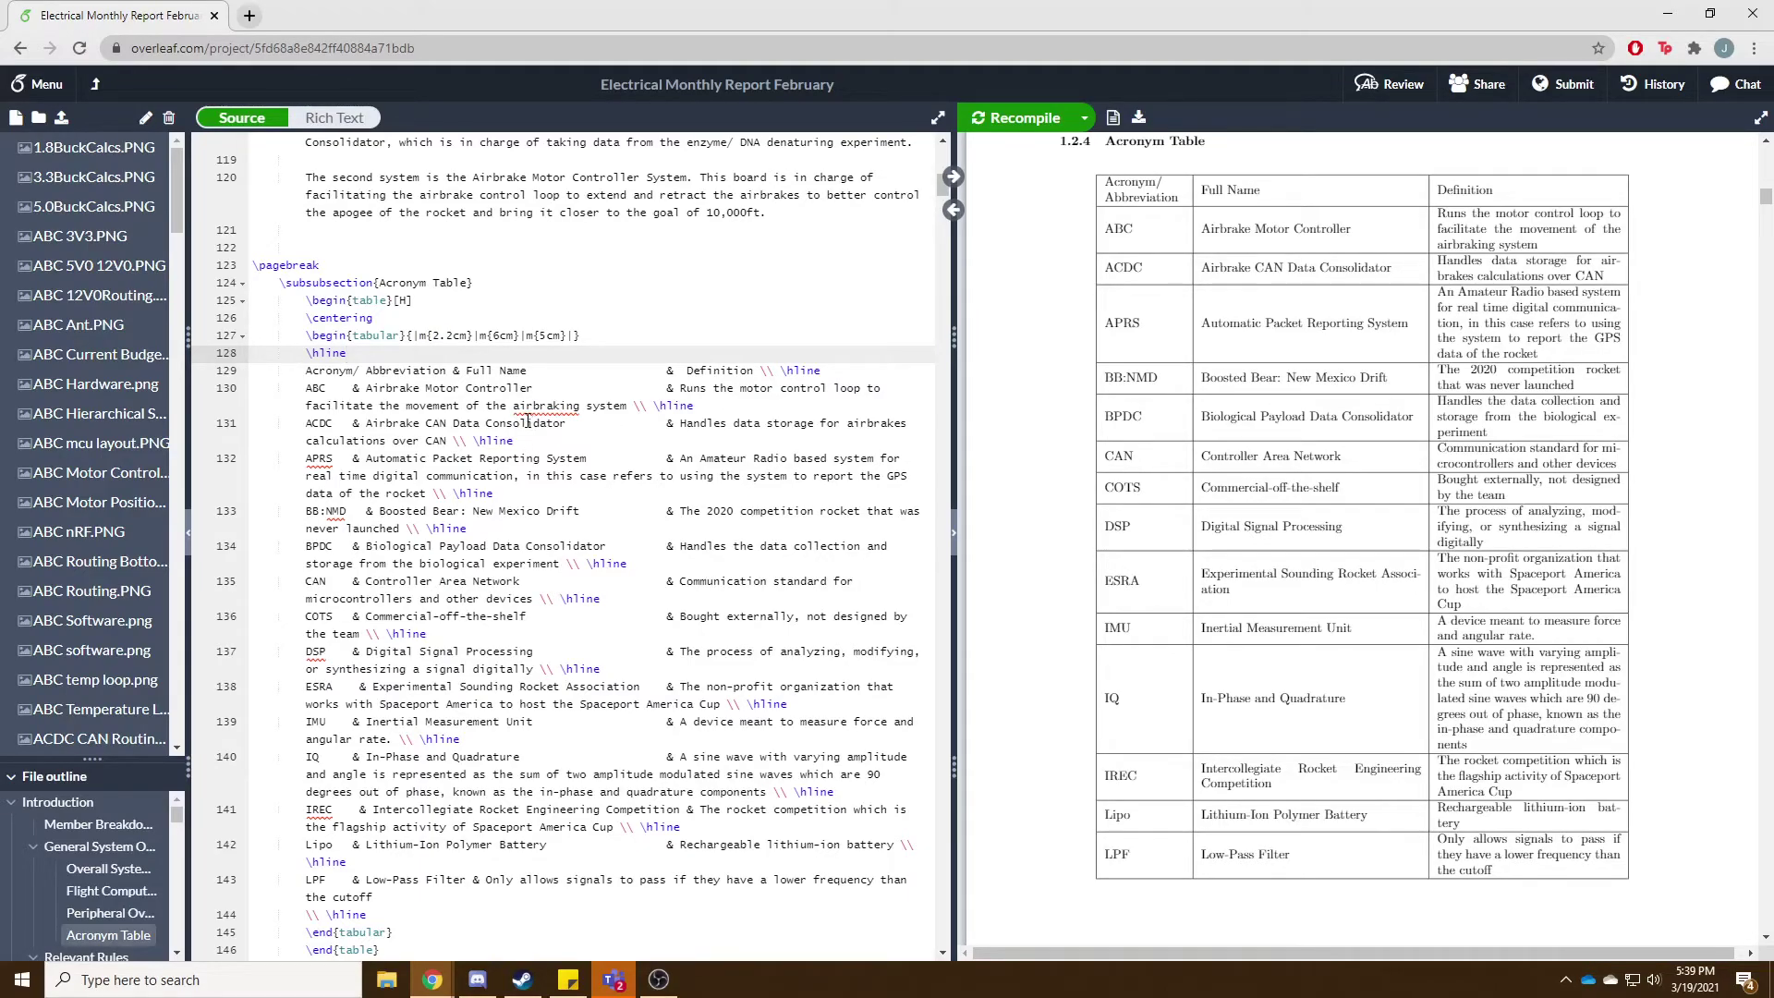
left_click_drag(437, 336, 474, 335)
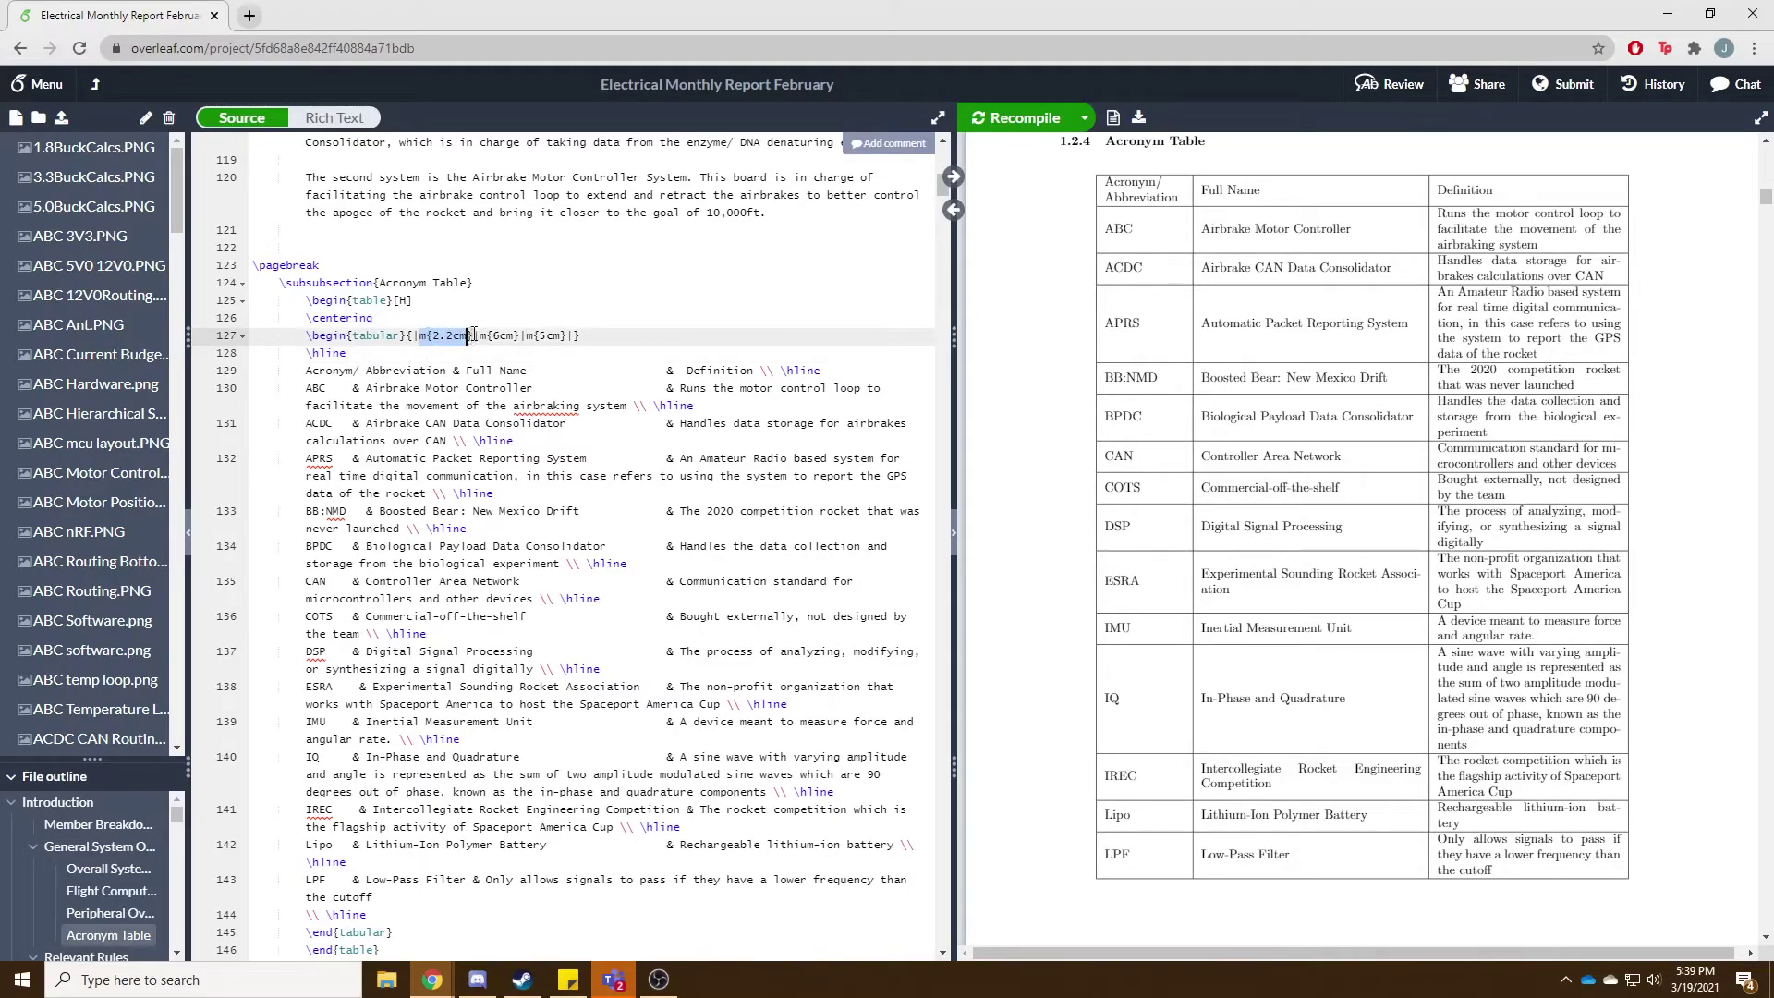
left_click(474, 336)
left_click(469, 358)
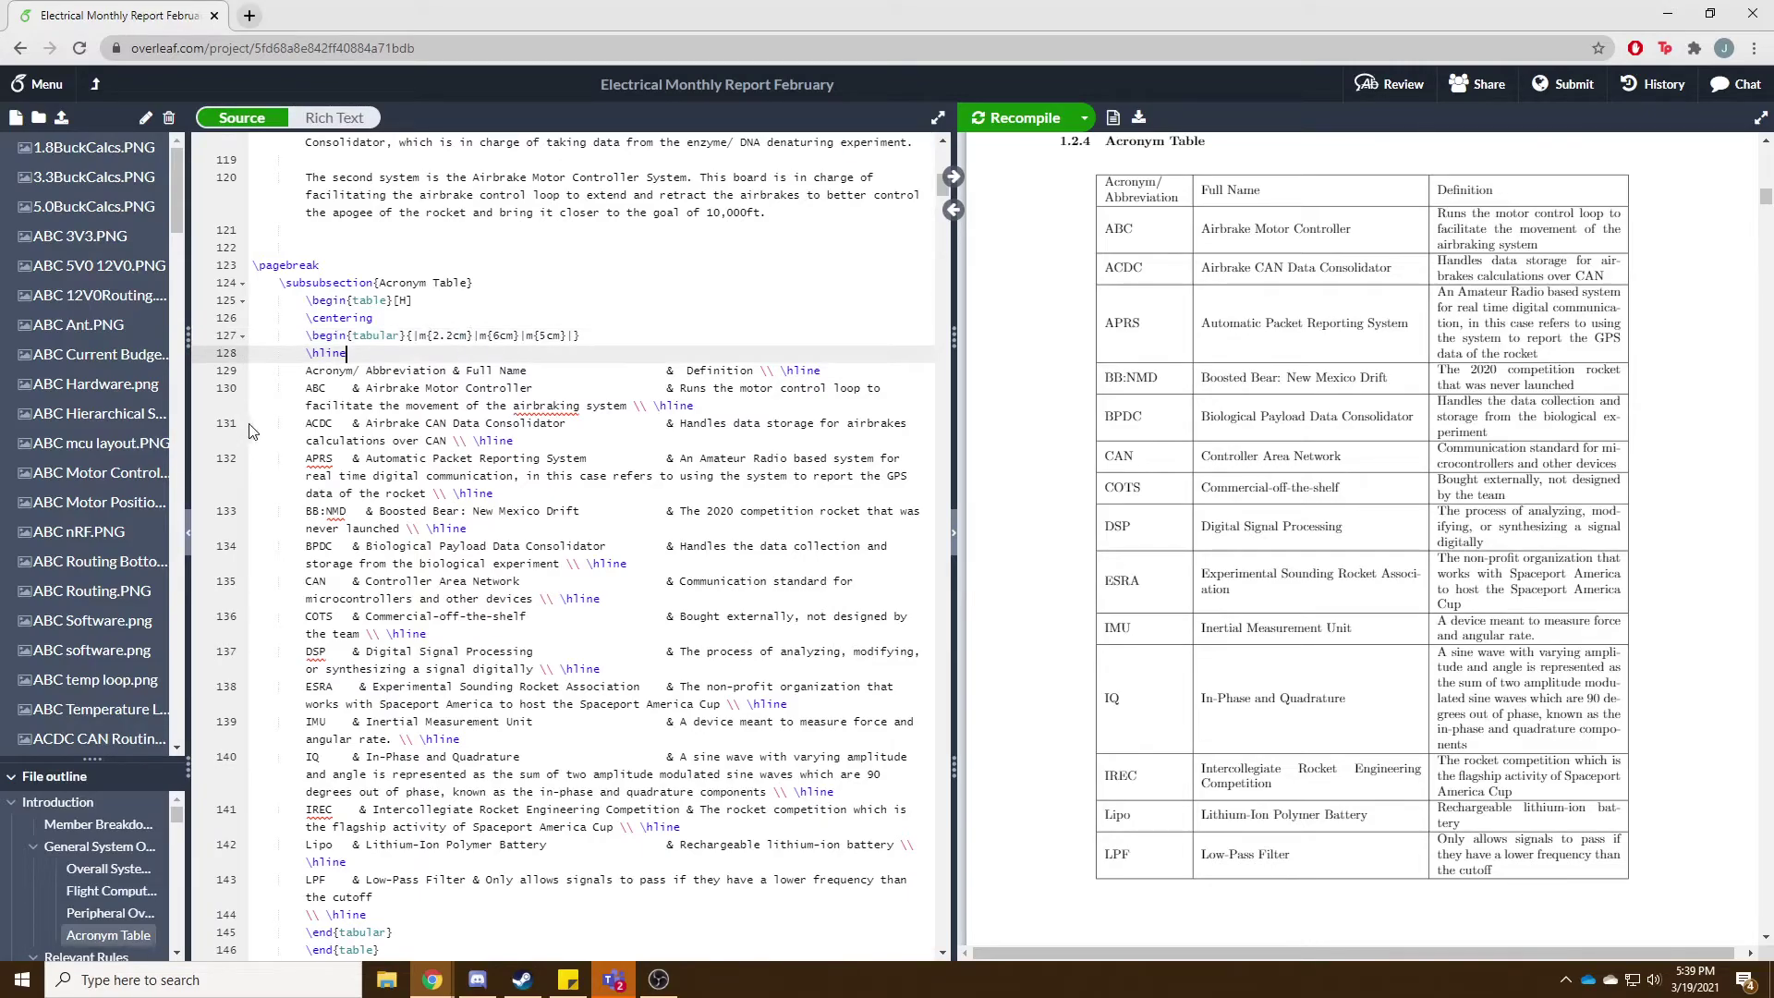
Scroll down to the start of the second acronym table.
scroll(314, 412, "down", 1)
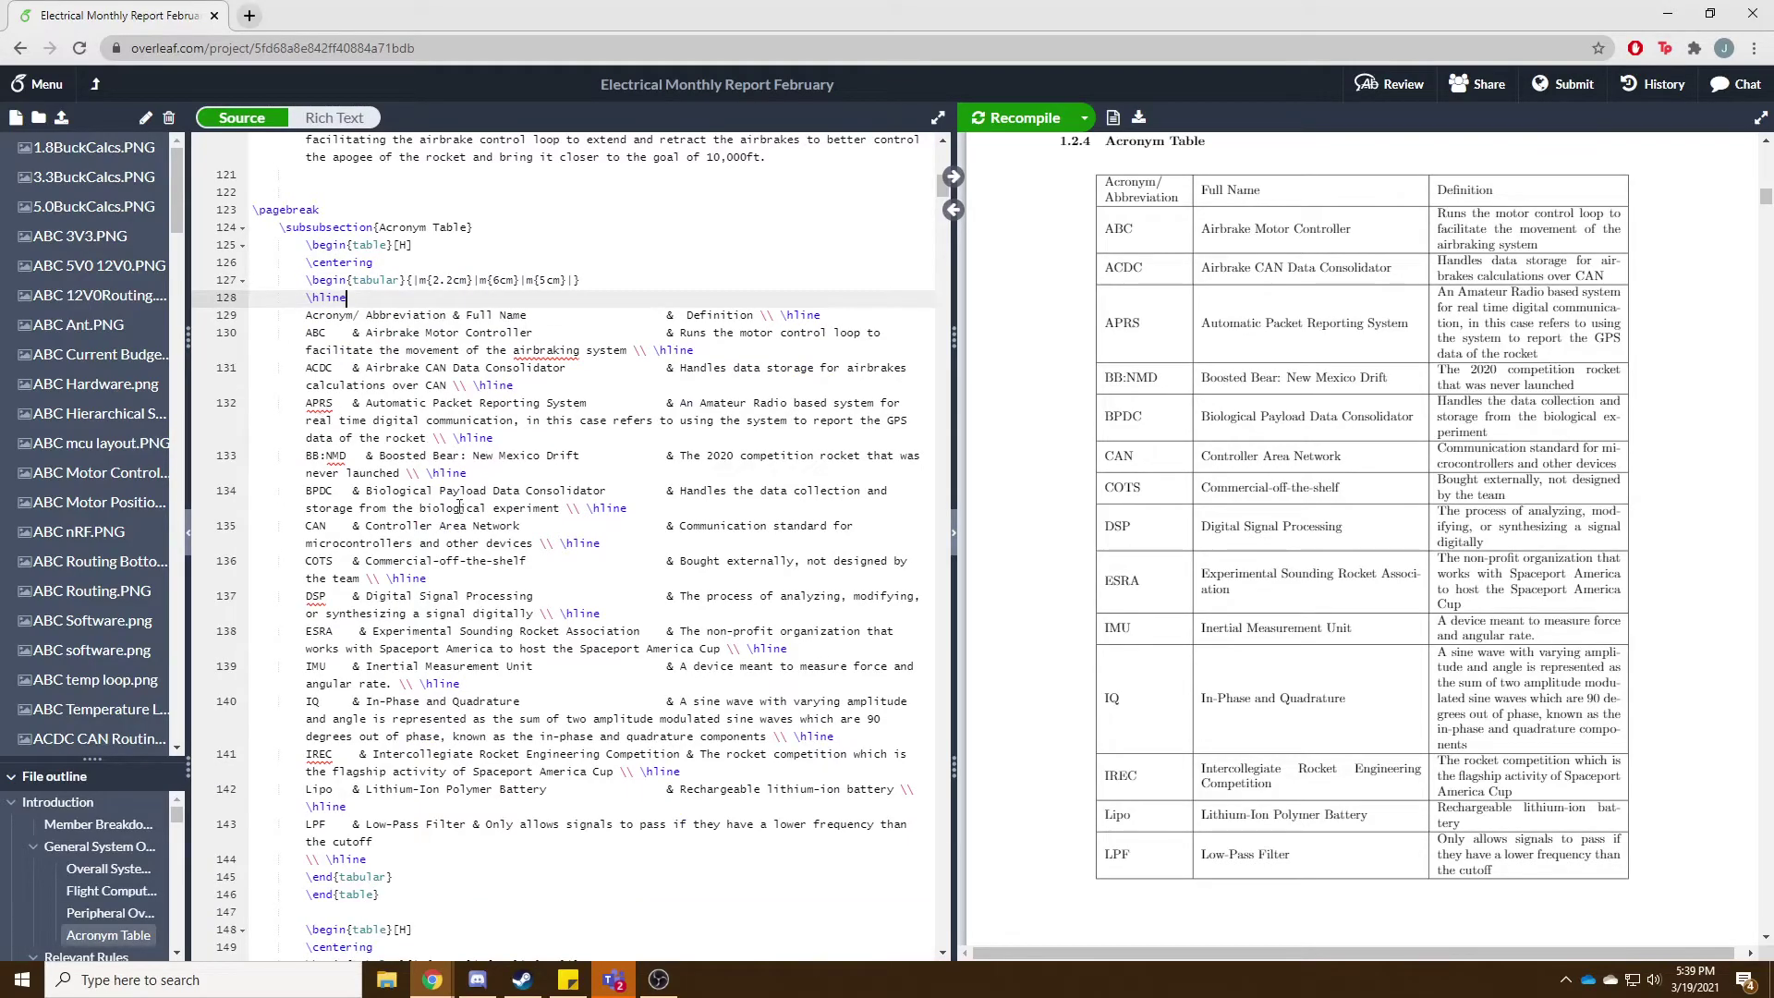
scroll(410, 405, "down", 5)
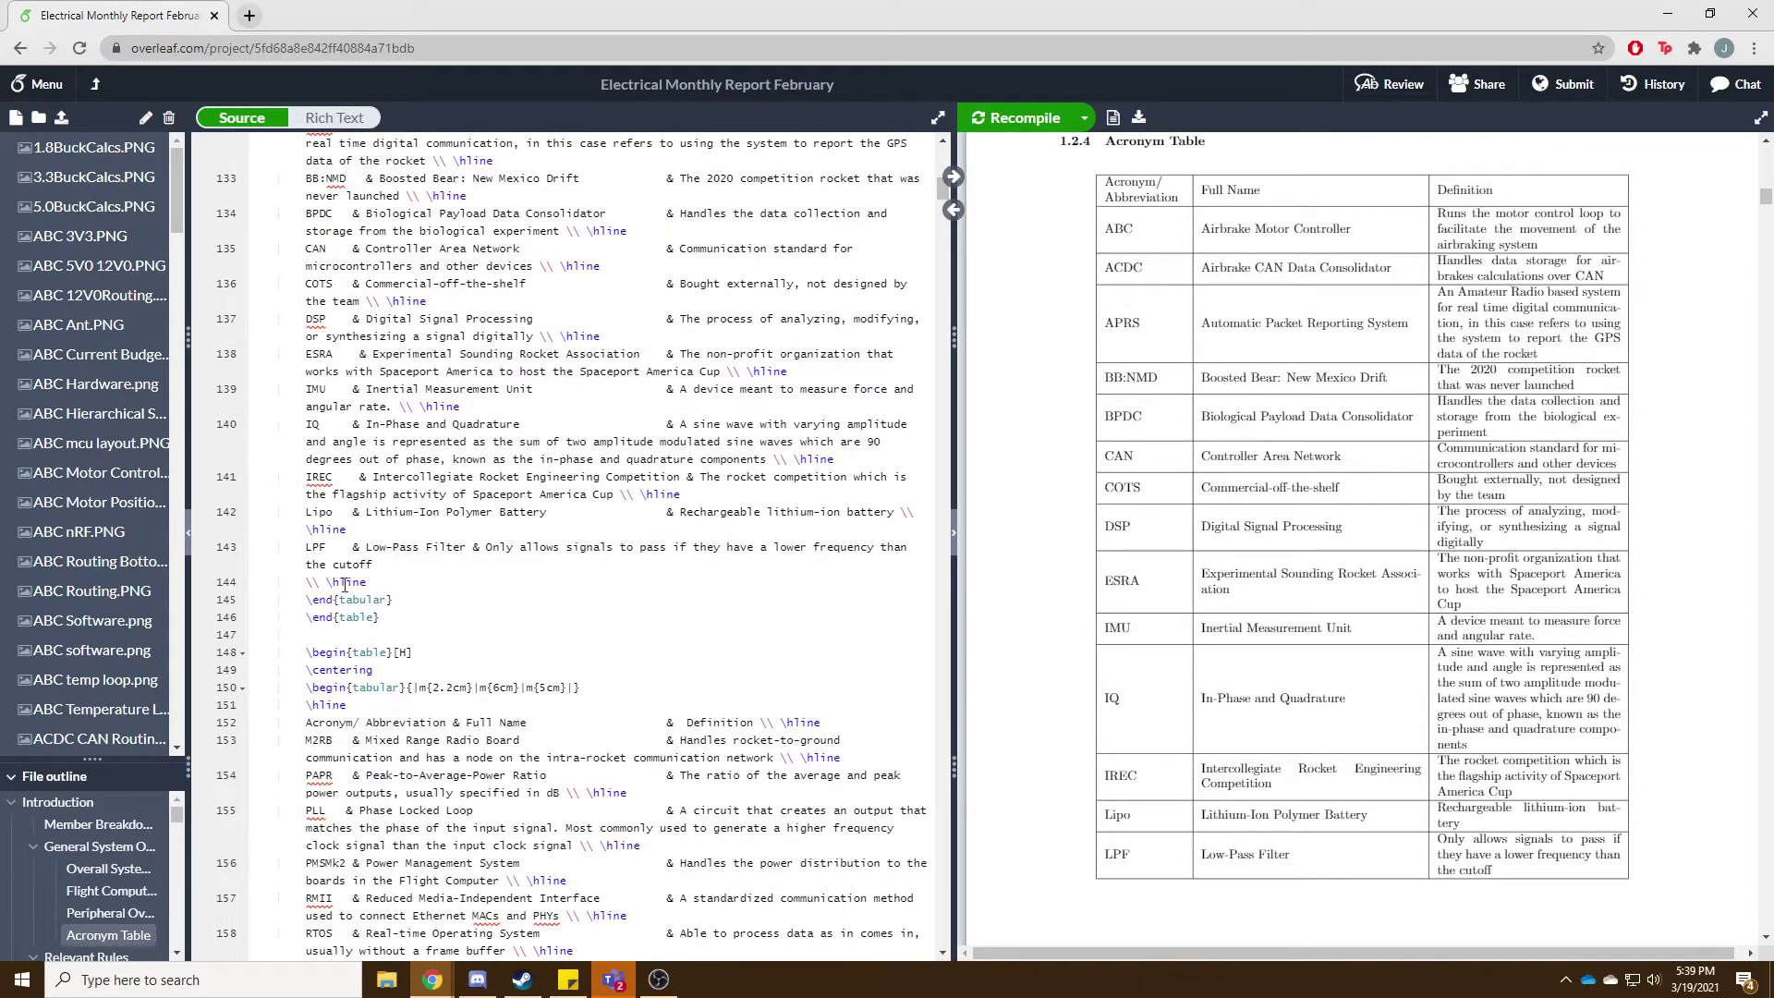
left_click(306, 599)
left_click(495, 652)
scroll(360, 540, "down", 3)
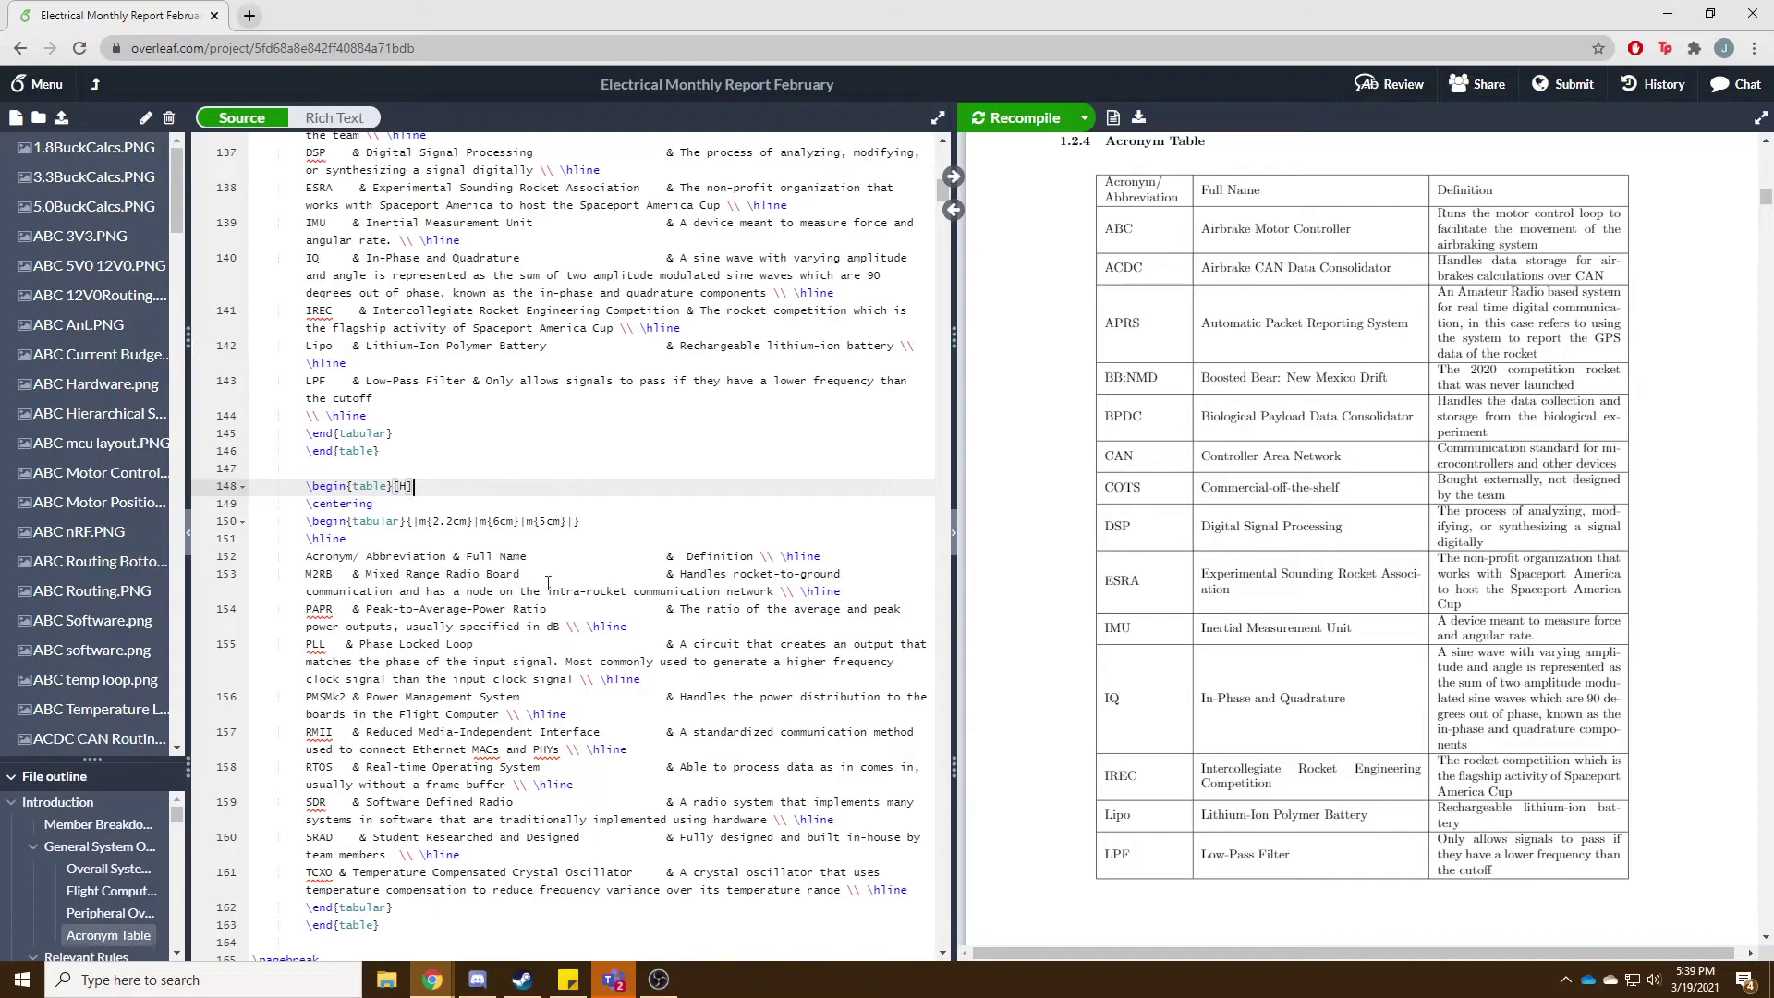
Return both panes to the top, recompile the report, and download it as PDF.
left_click(953, 210)
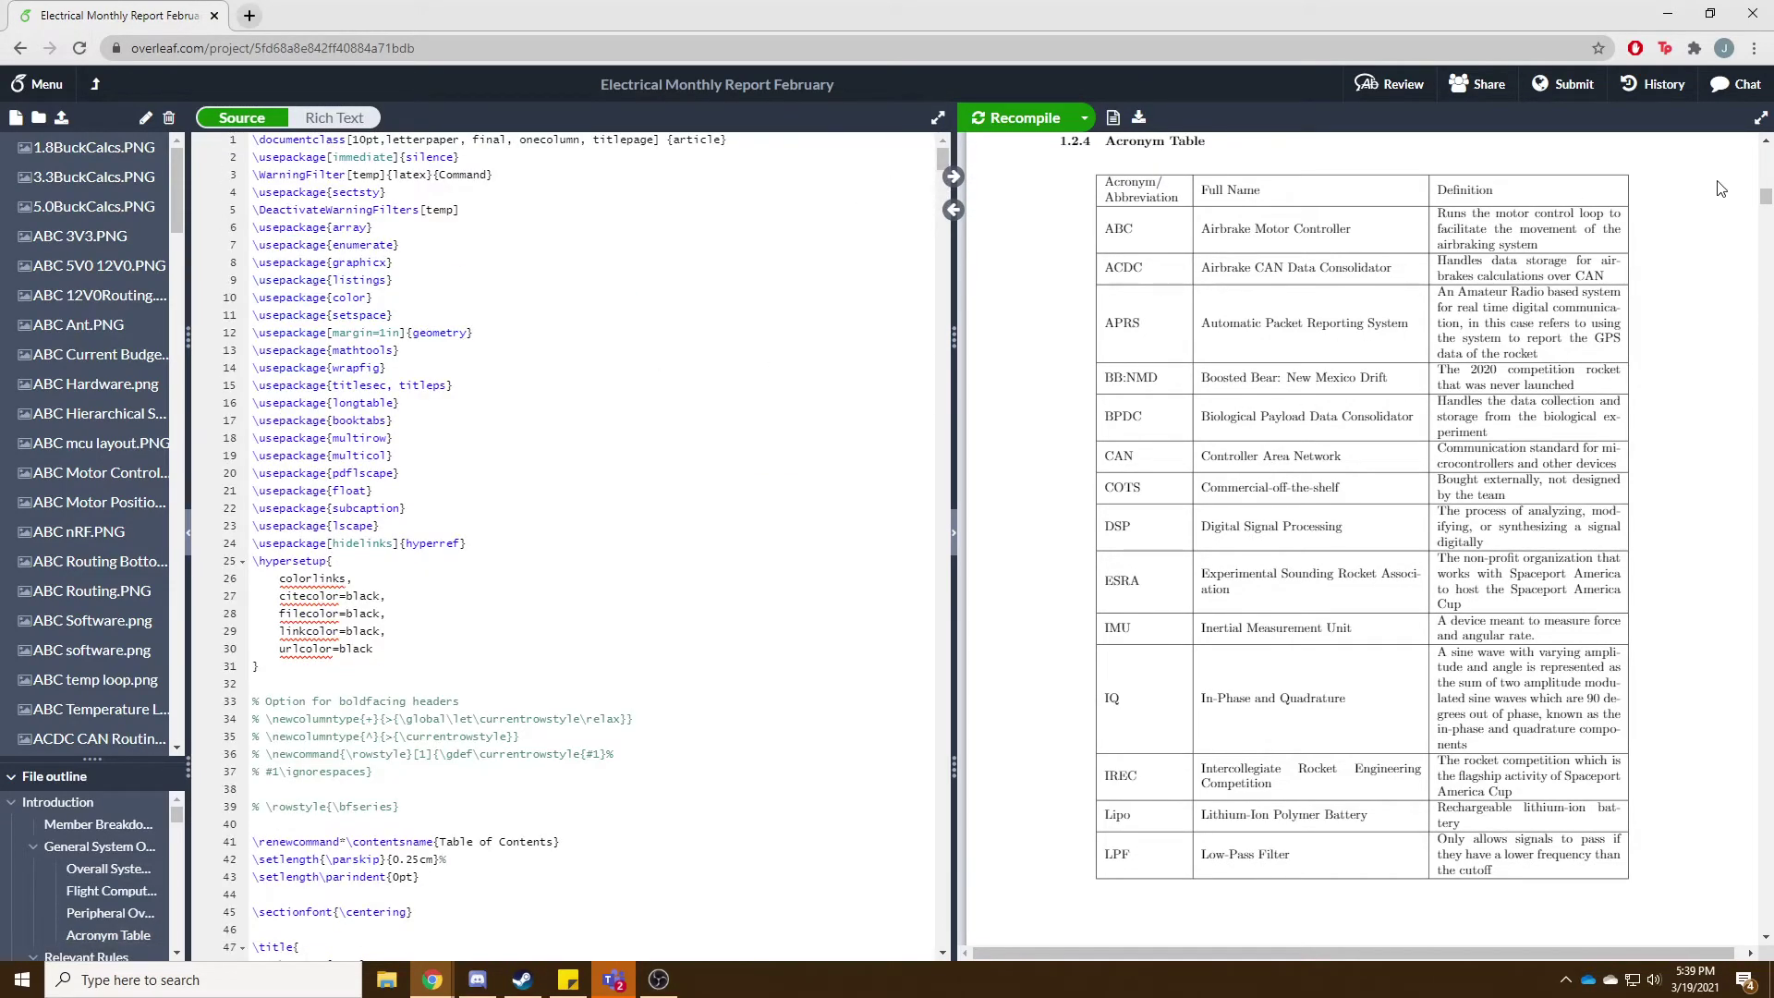
left_click_drag(1764, 198, 1764, 152)
left_click(1037, 127)
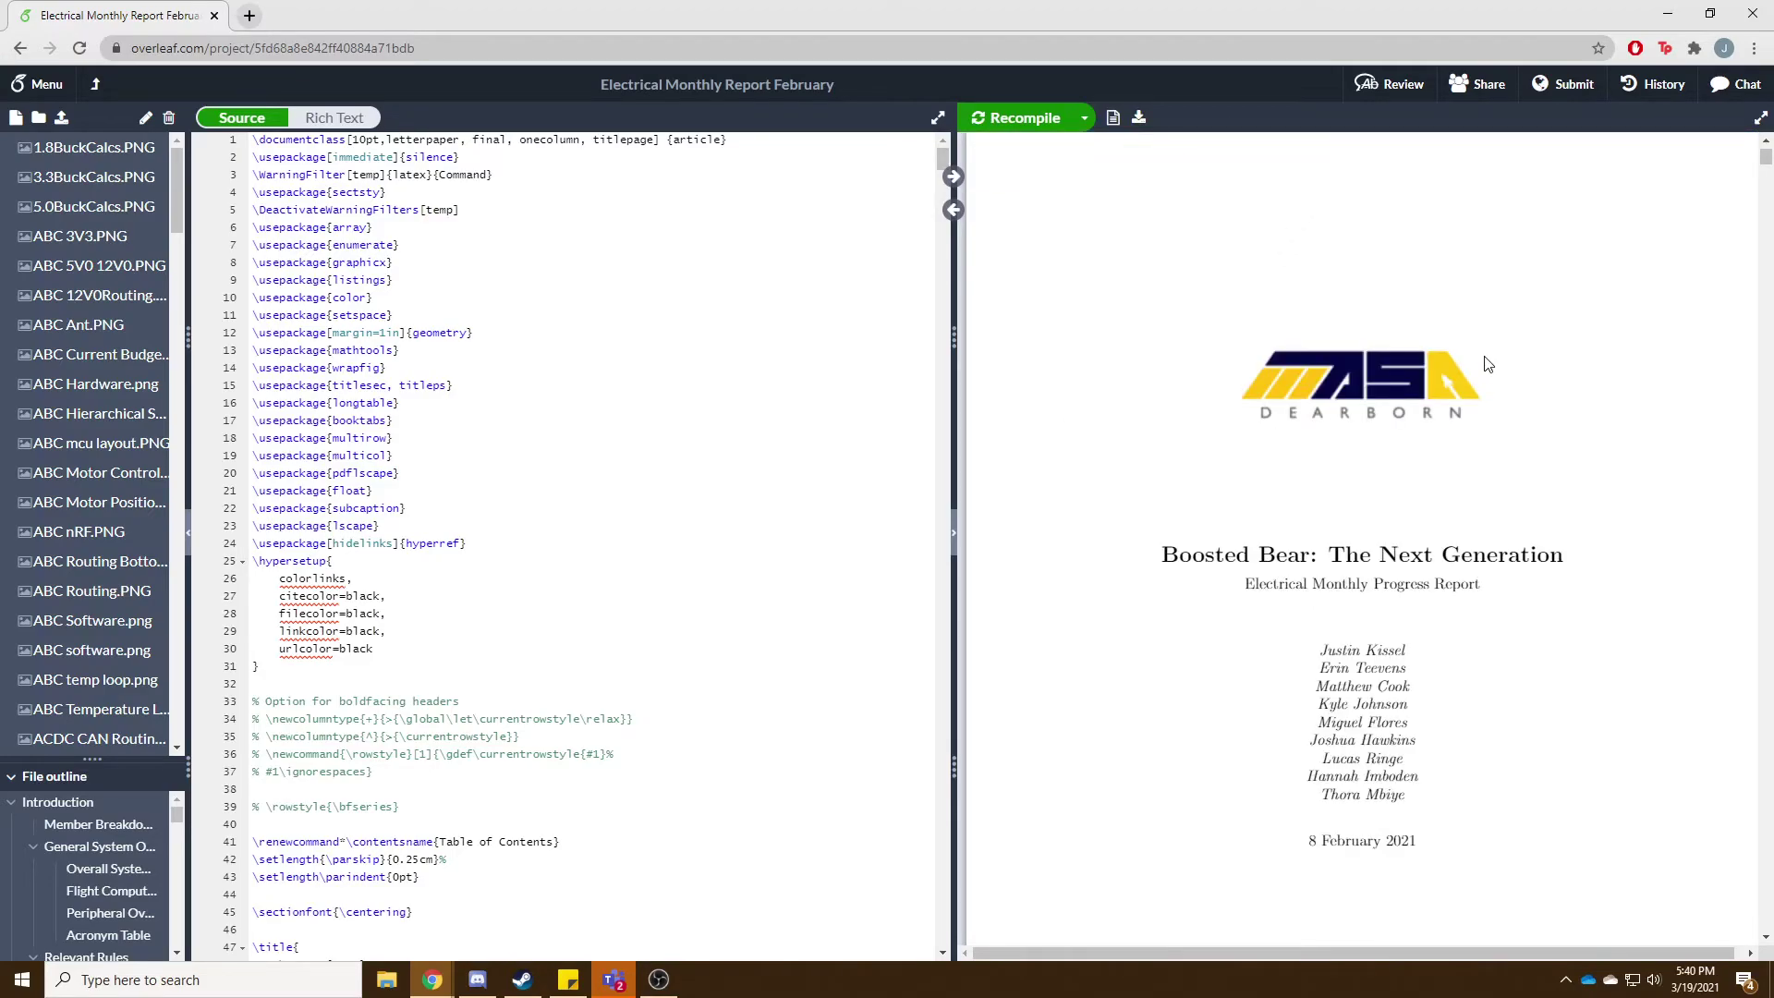
left_click(1140, 118)
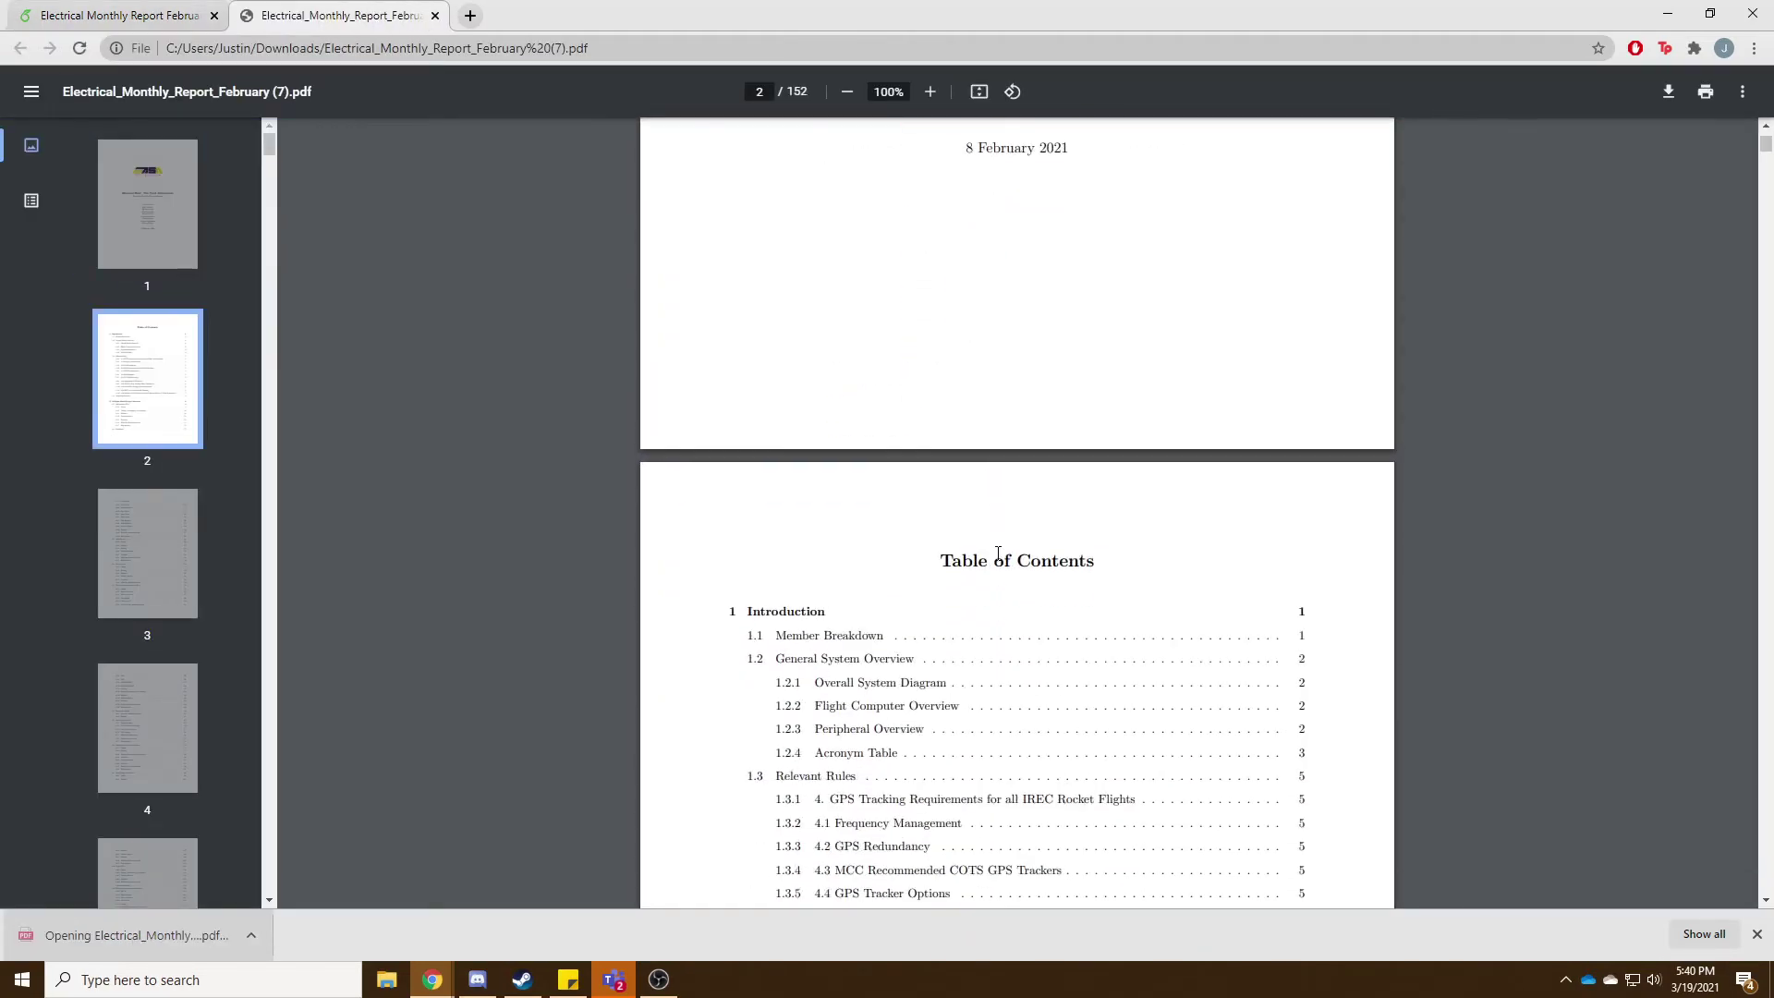
scroll(1003, 574, "down", 12)
Follow the Member Breakdown and General System Overview links from the downloaded PDF's contents.
scroll(977, 572, "up", 12)
scroll(971, 582, "up", 4)
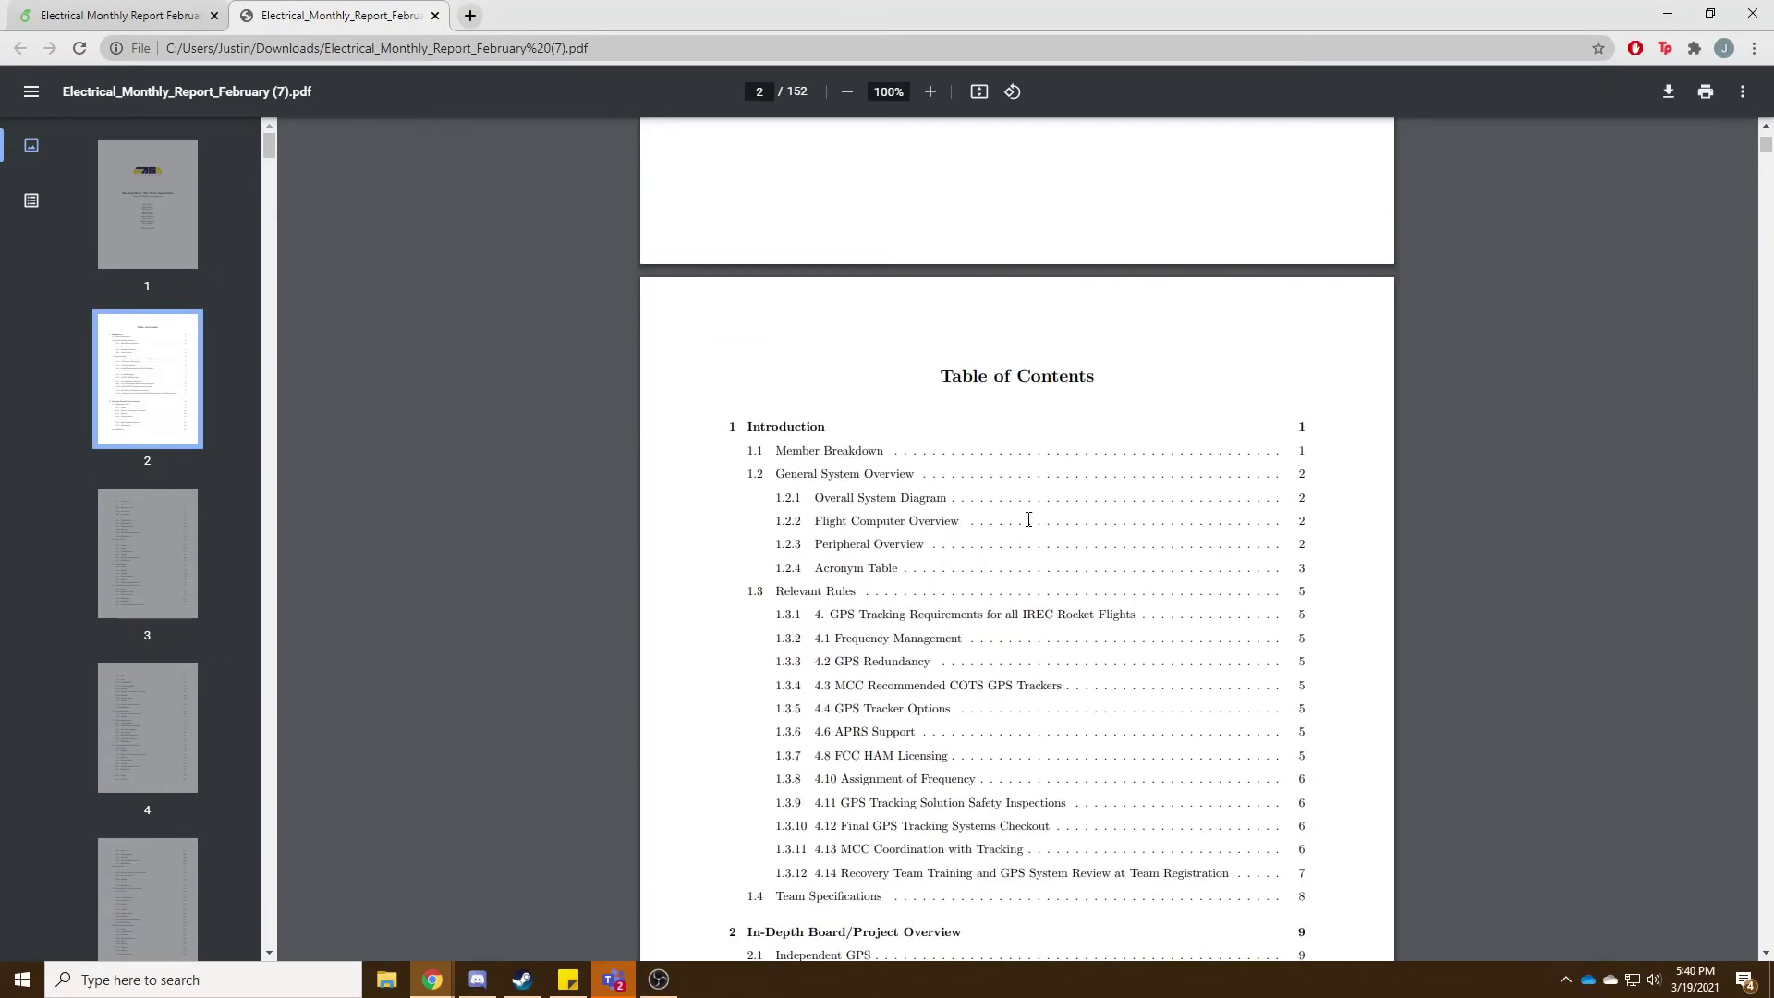
left_click(864, 452)
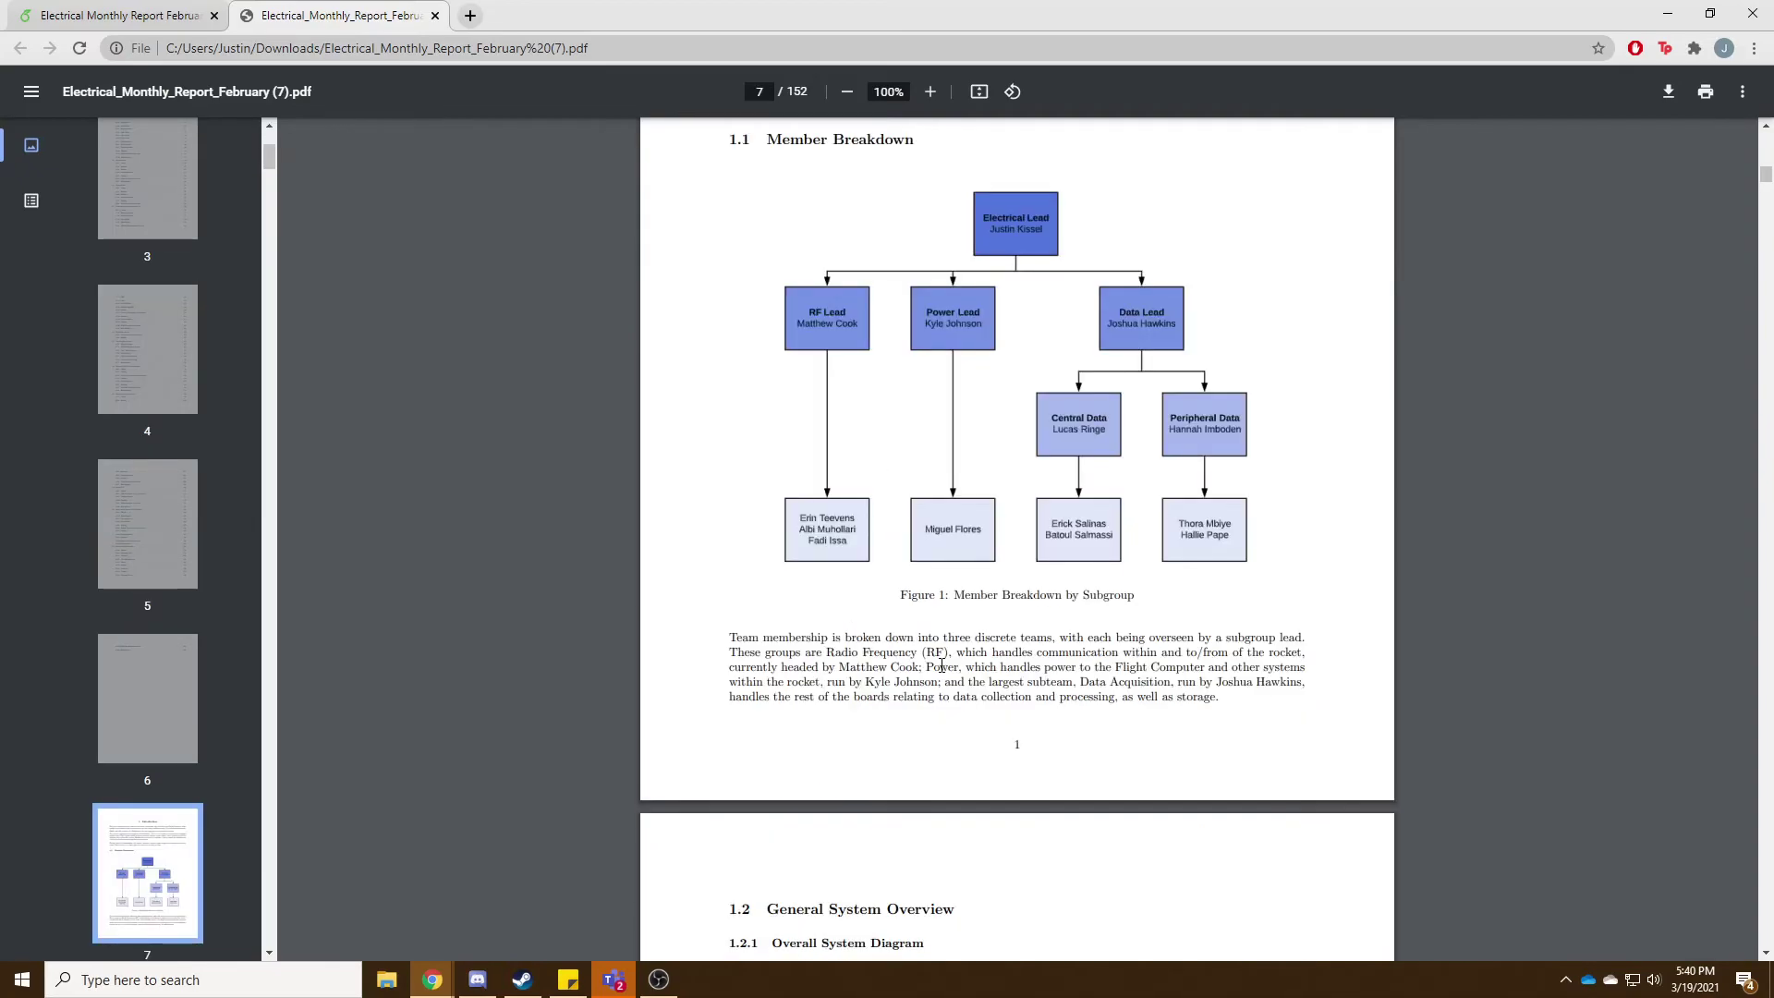
left_click_drag(1765, 172, 1766, 137)
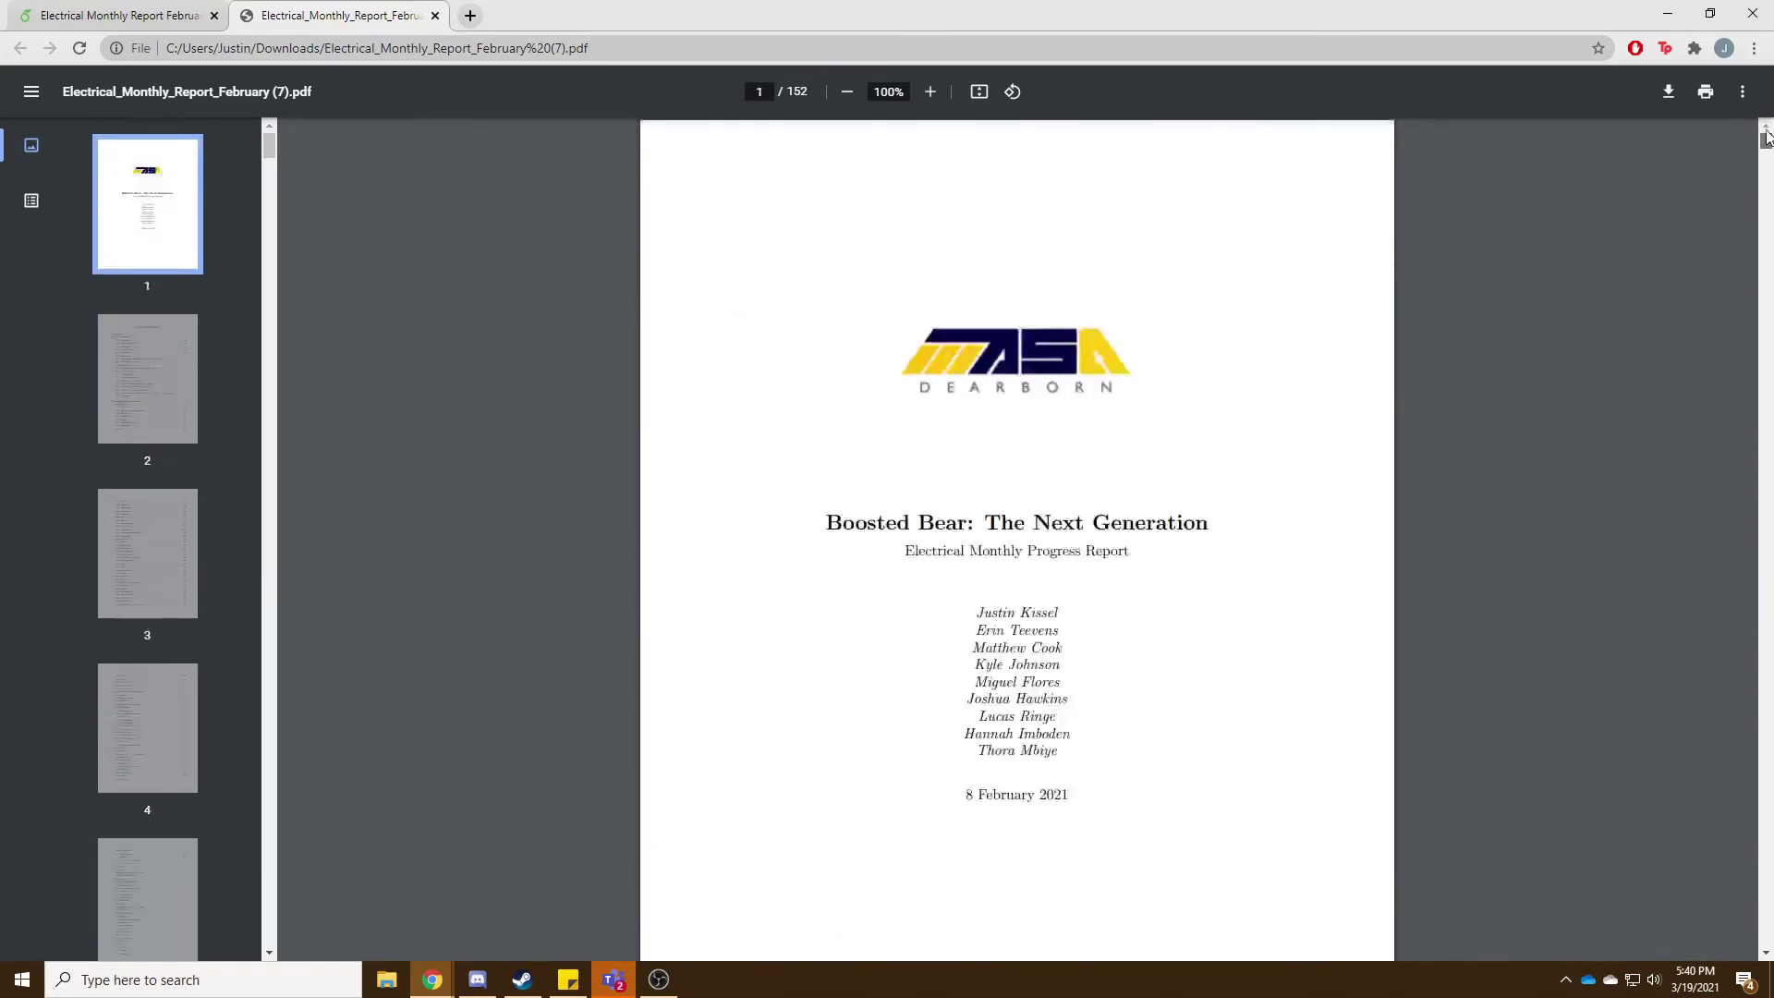
scroll(961, 490, "down", 5)
left_click(822, 839)
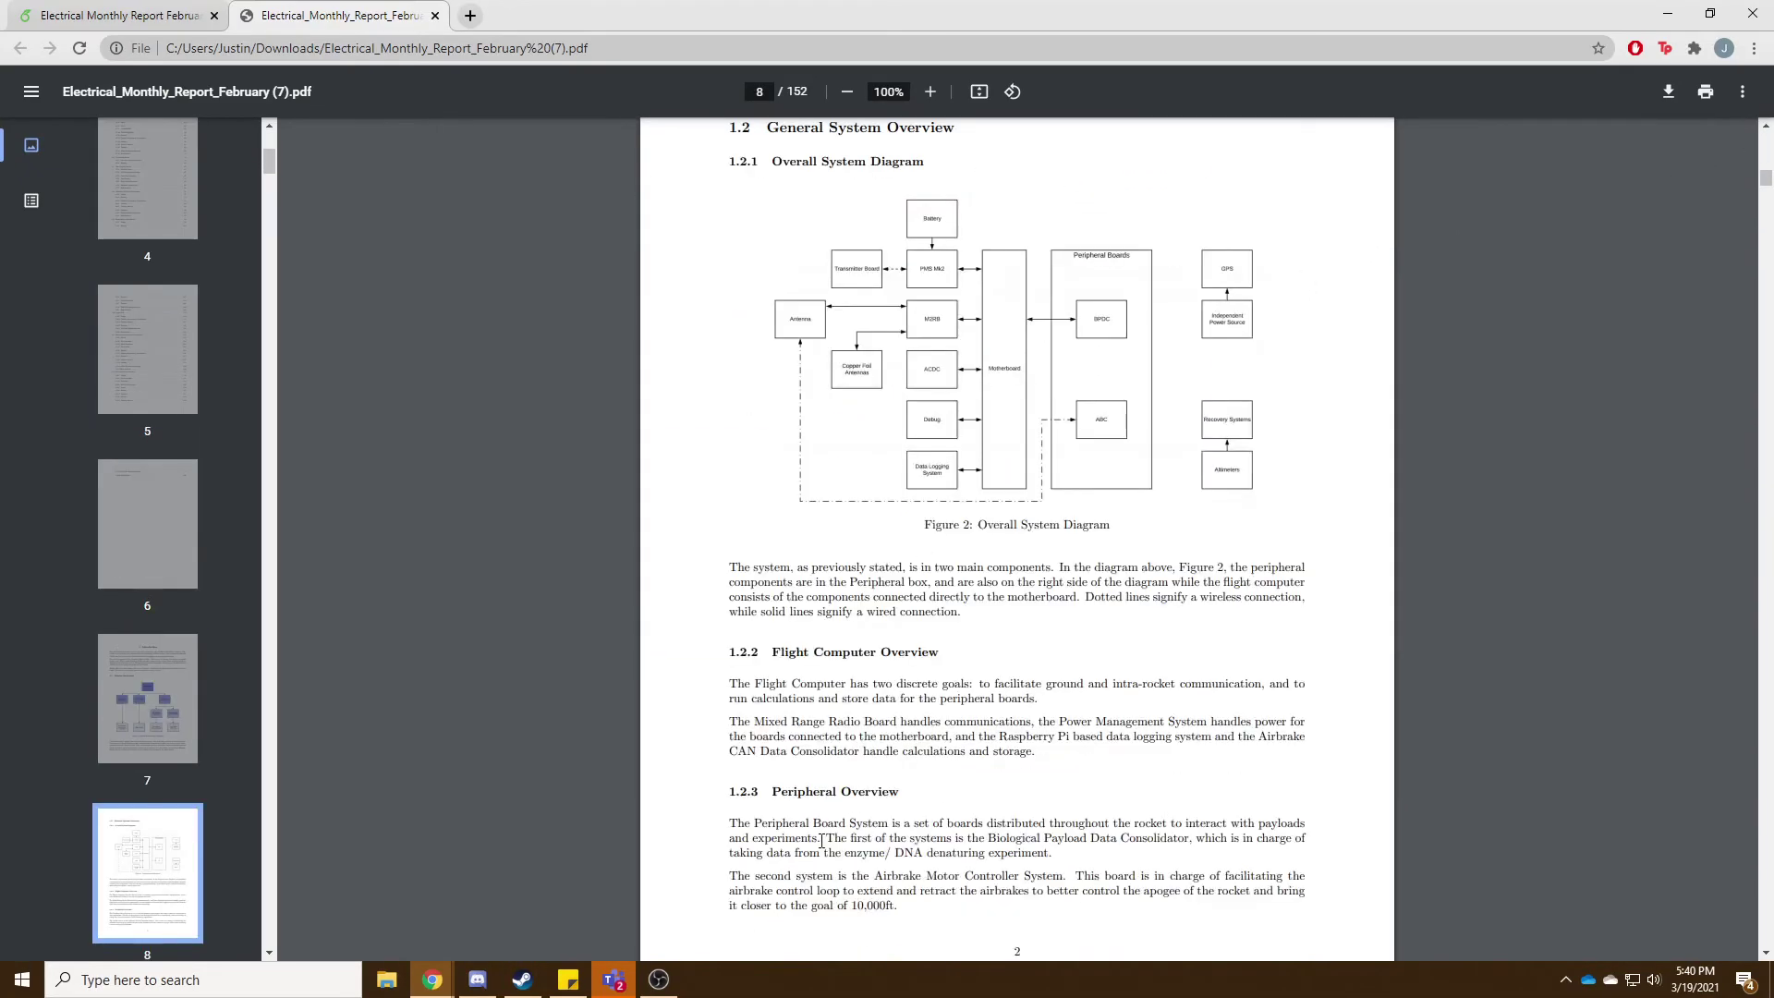
left_click(435, 15)
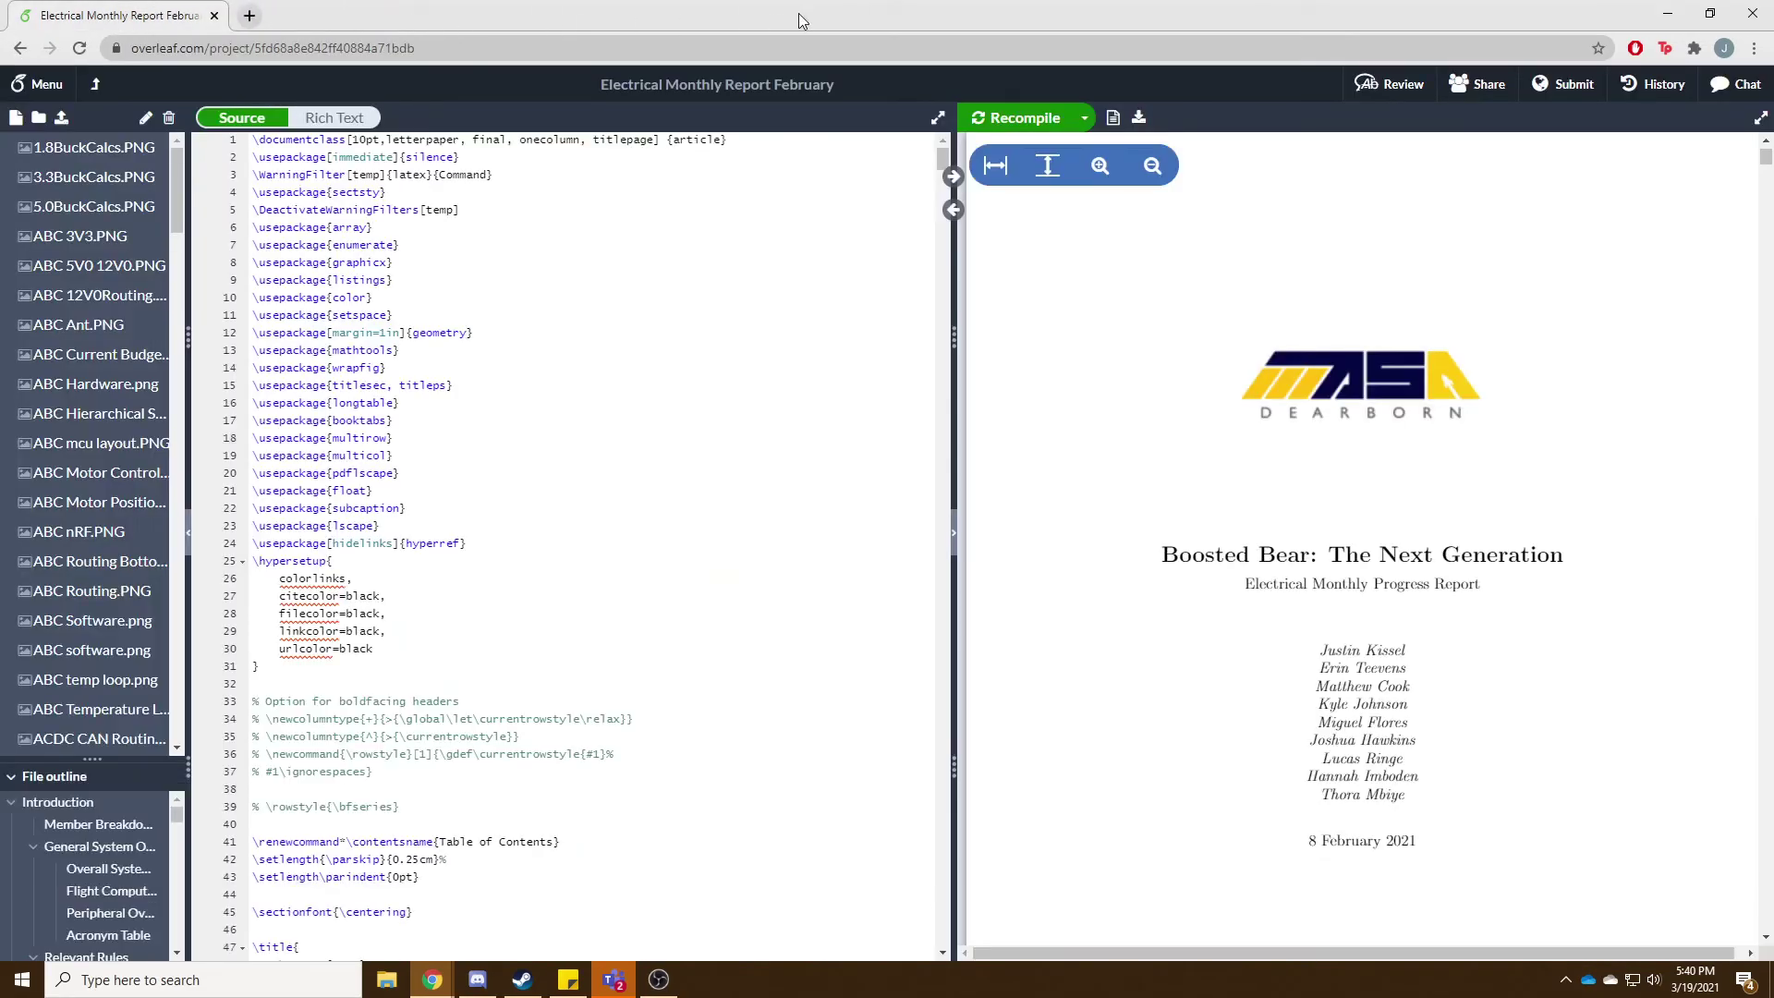